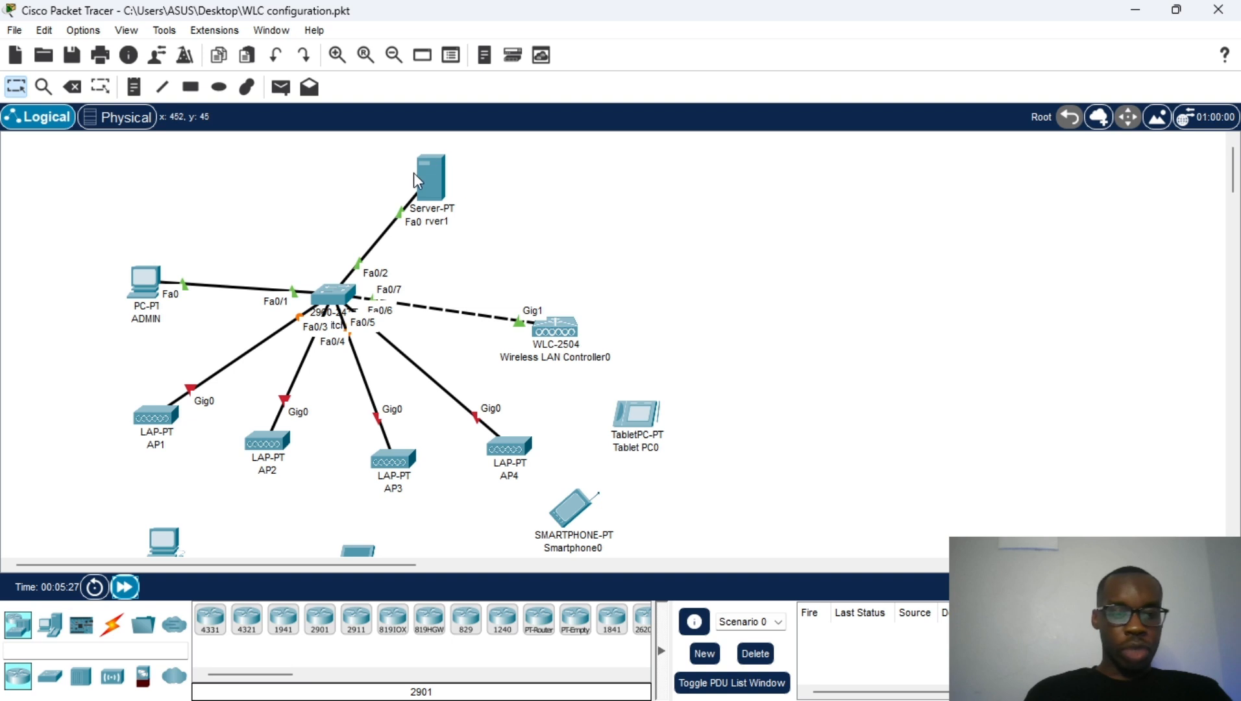
Step: Nudge Server-PT slightly down-left on the Logical workspace
left_click_drag(427, 178, 399, 175)
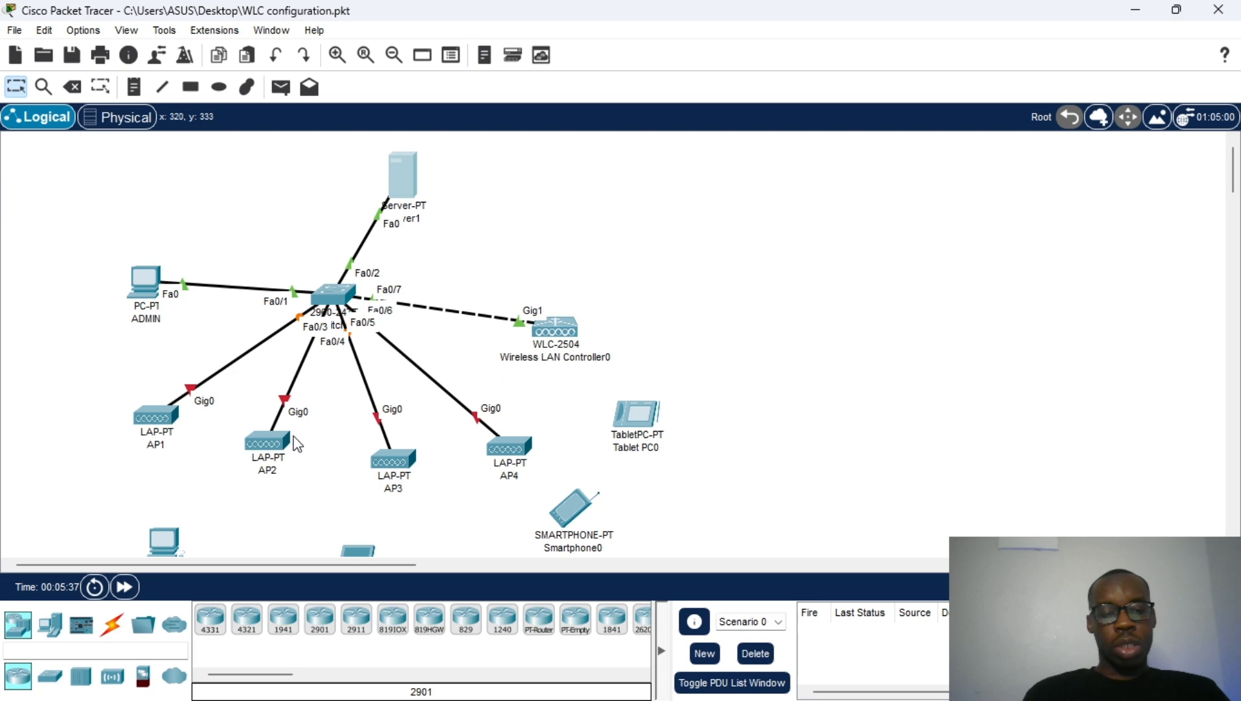
scroll(300, 428, "down", 1)
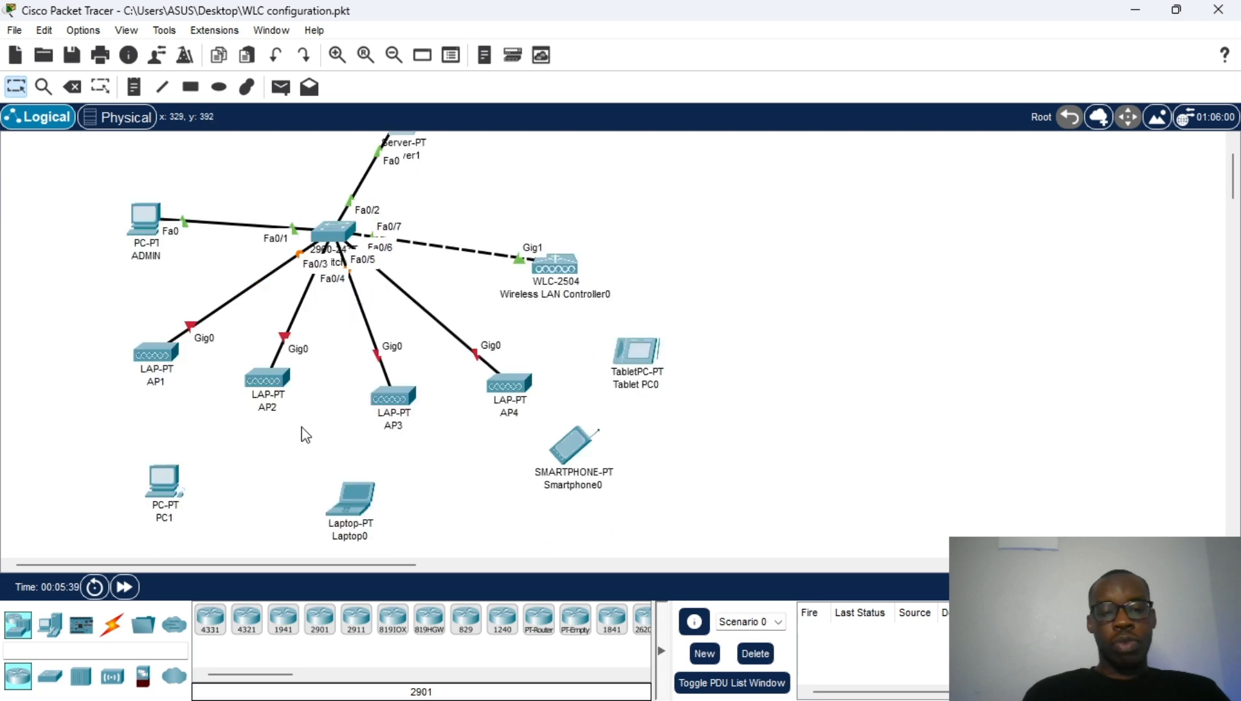
scroll(305, 432, "up", 1)
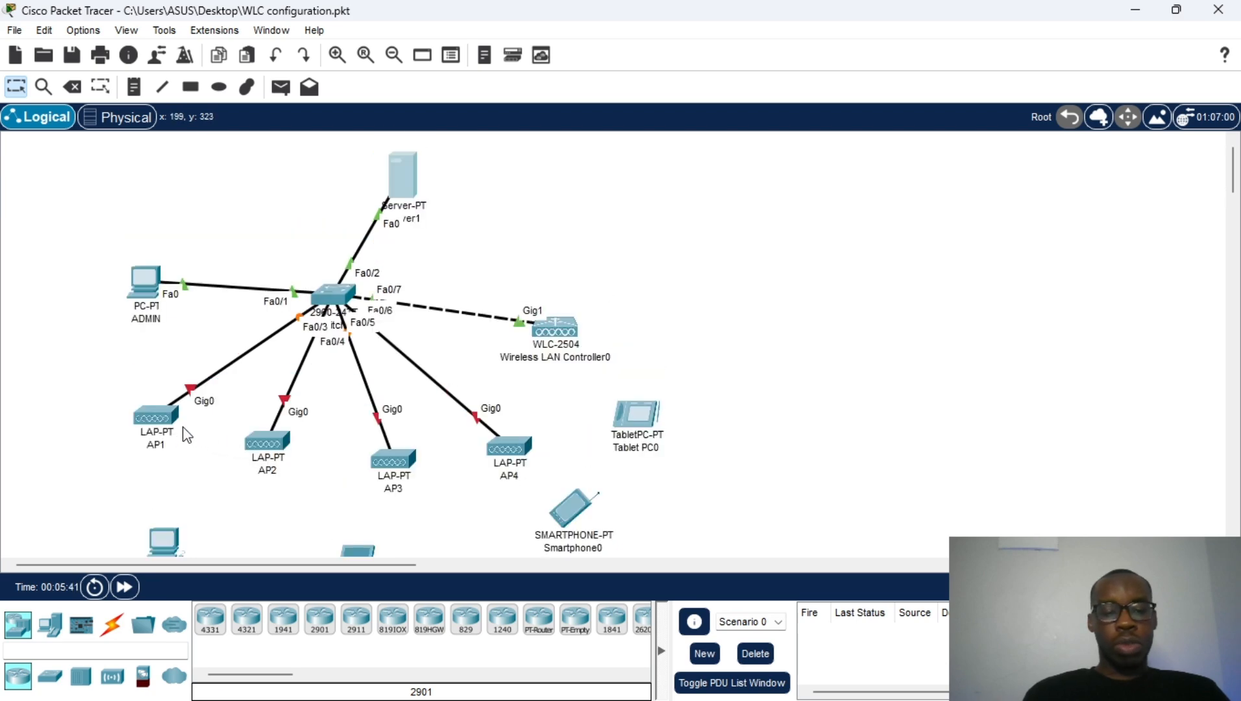
Step: Shift AP1 slightly left and AP2 slightly down-left
left_click_drag(160, 420, 146, 418)
left_click_drag(251, 446, 245, 451)
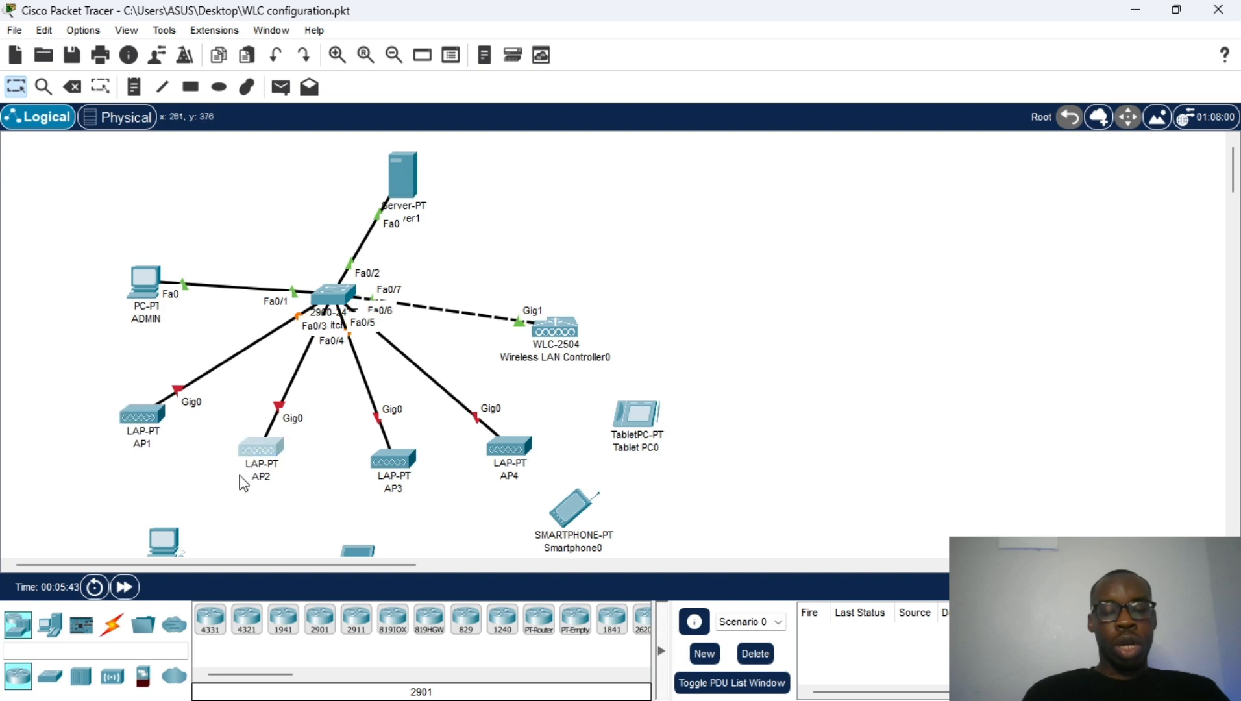
scroll(258, 470, "down", 1)
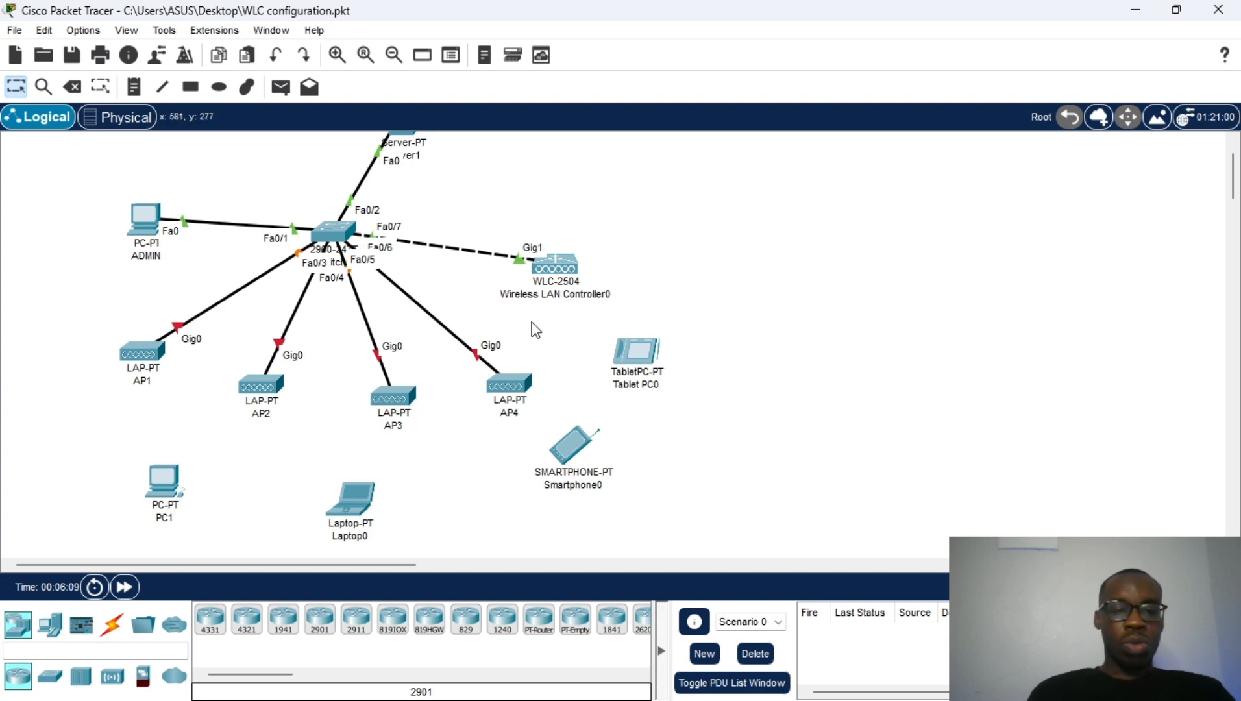
scroll(552, 283, "up", 2)
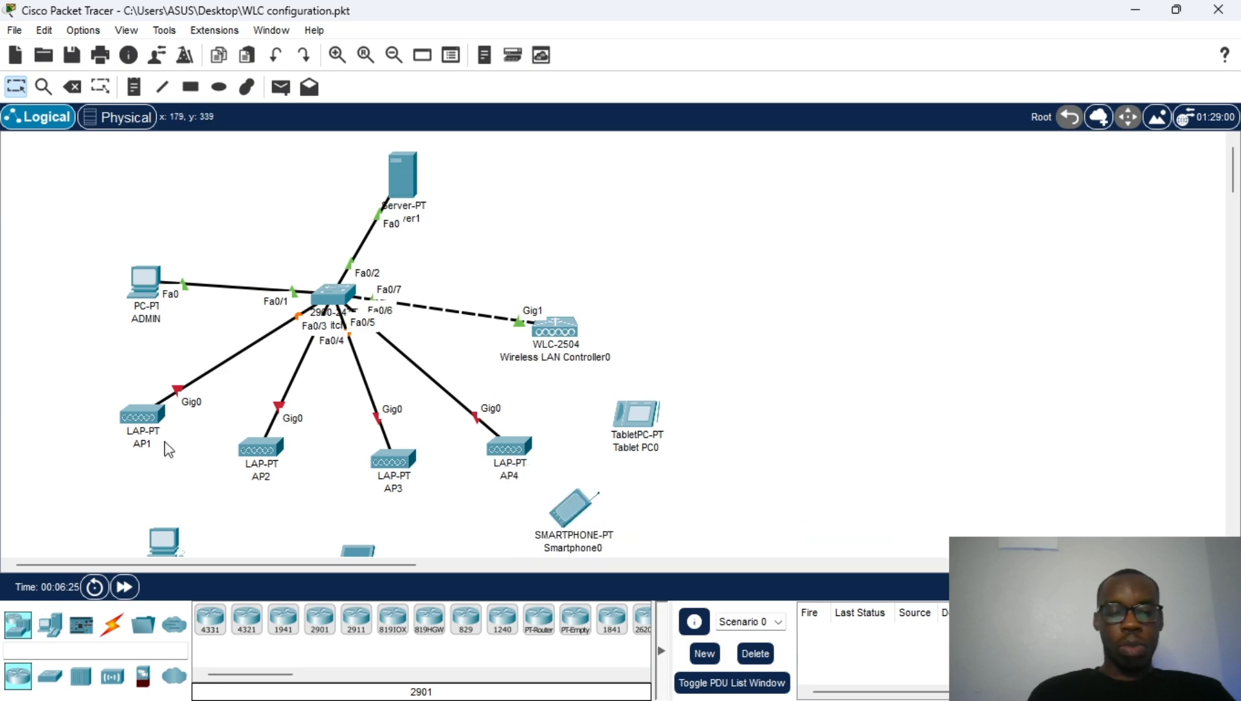
Step: Move AP1 left, AP2 down-left, AP3 lower and AP4 sideways to space them evenly
left_click_drag(142, 427, 132, 426)
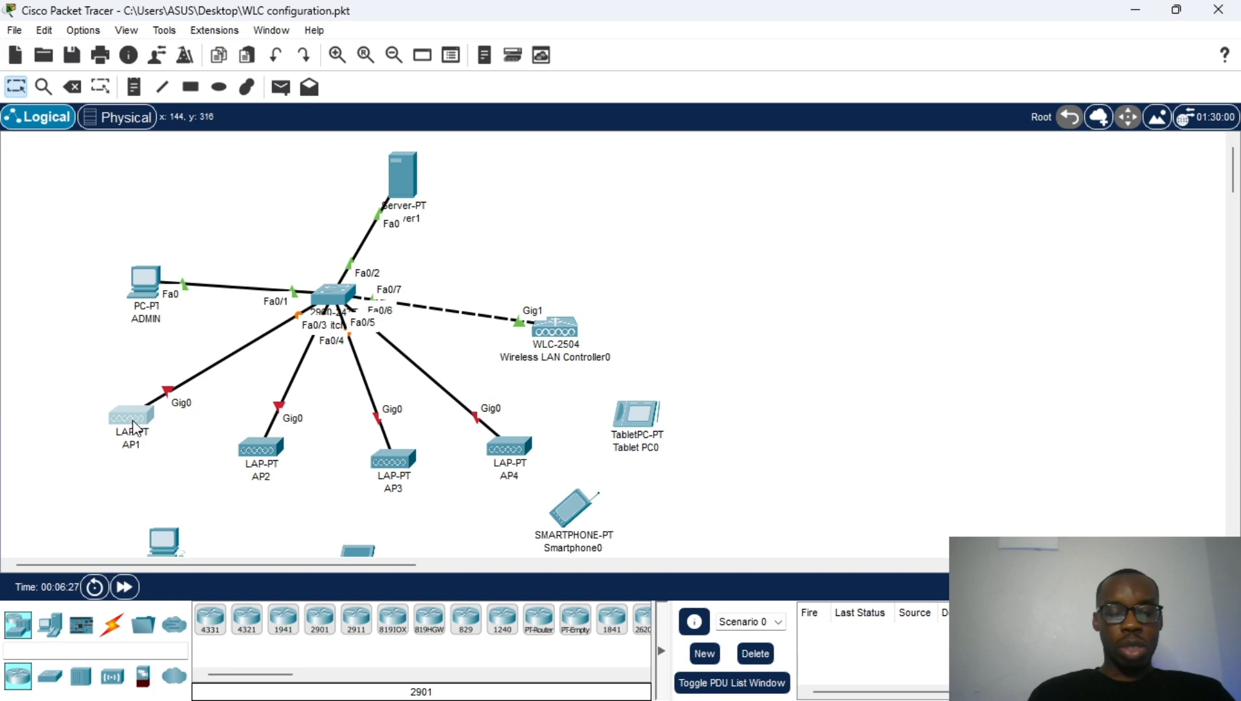
left_click_drag(246, 442, 234, 451)
left_click_drag(394, 451, 392, 456)
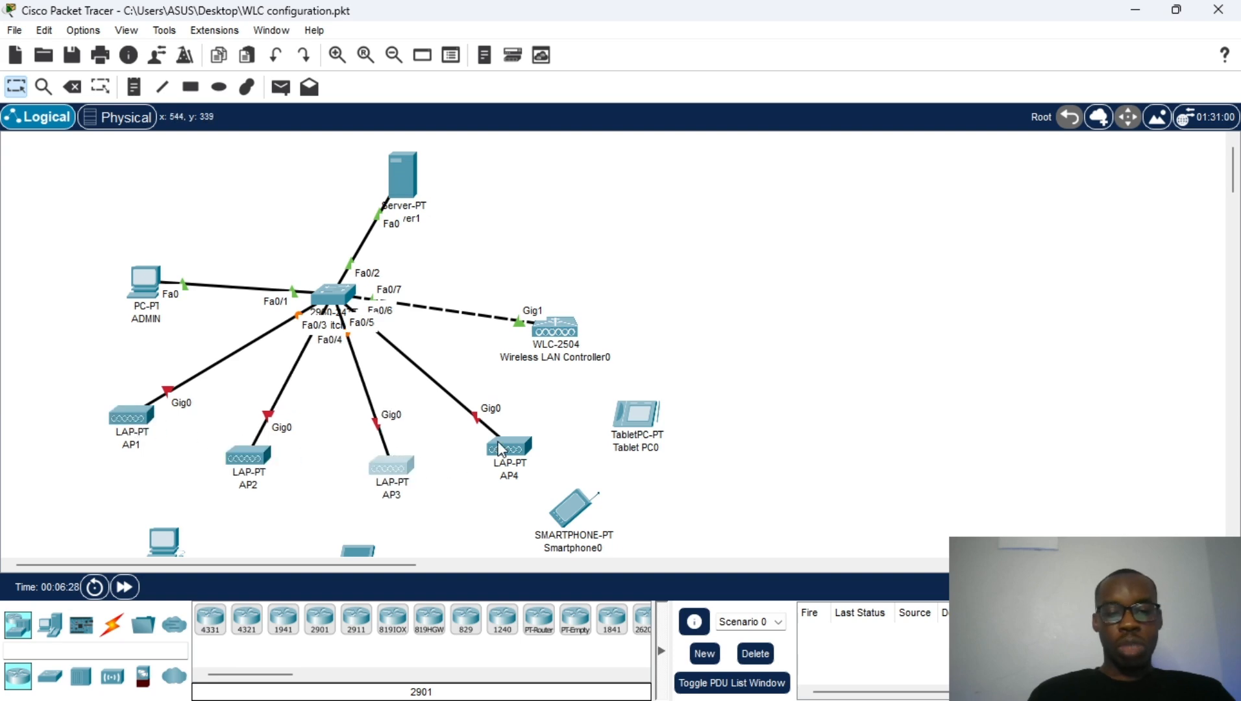
mouse_move(502, 447)
left_mouse_down()
mouse_move(532, 459)
mouse_move(488, 447)
left_mouse_up()
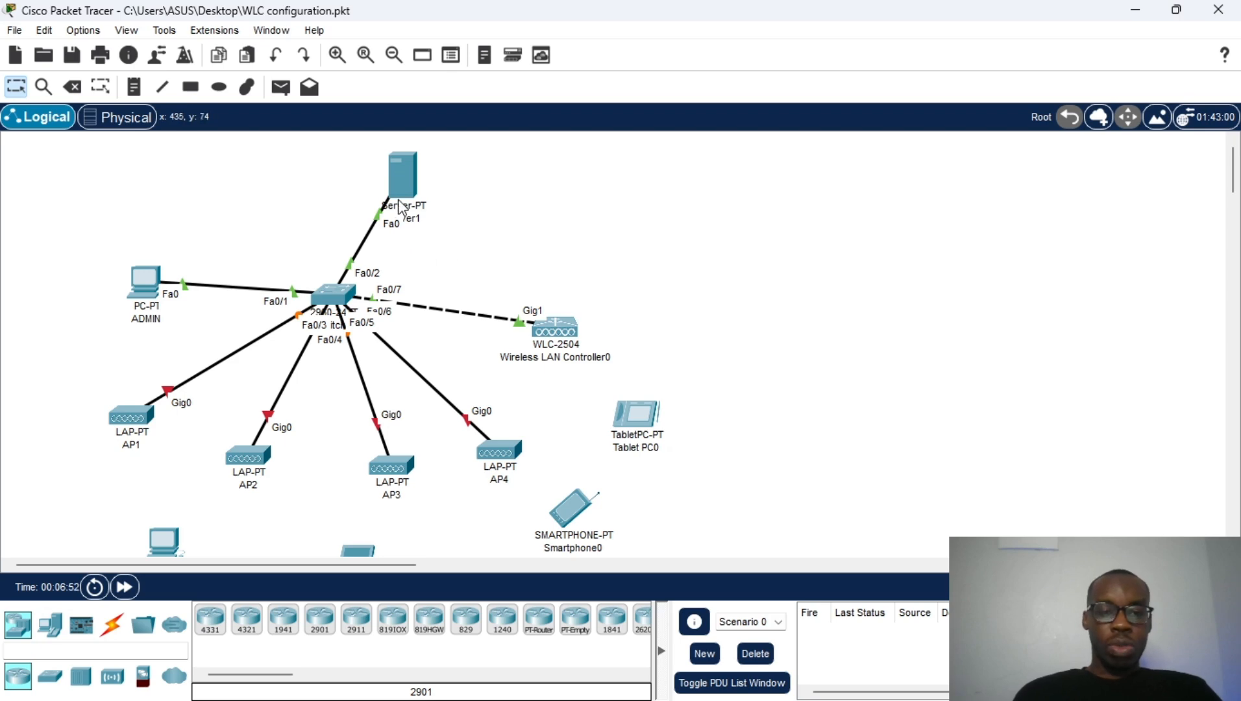
Step: Set Wireless LAN Controller0's management IPv4 address to 10.10.10.2
left_click(543, 326)
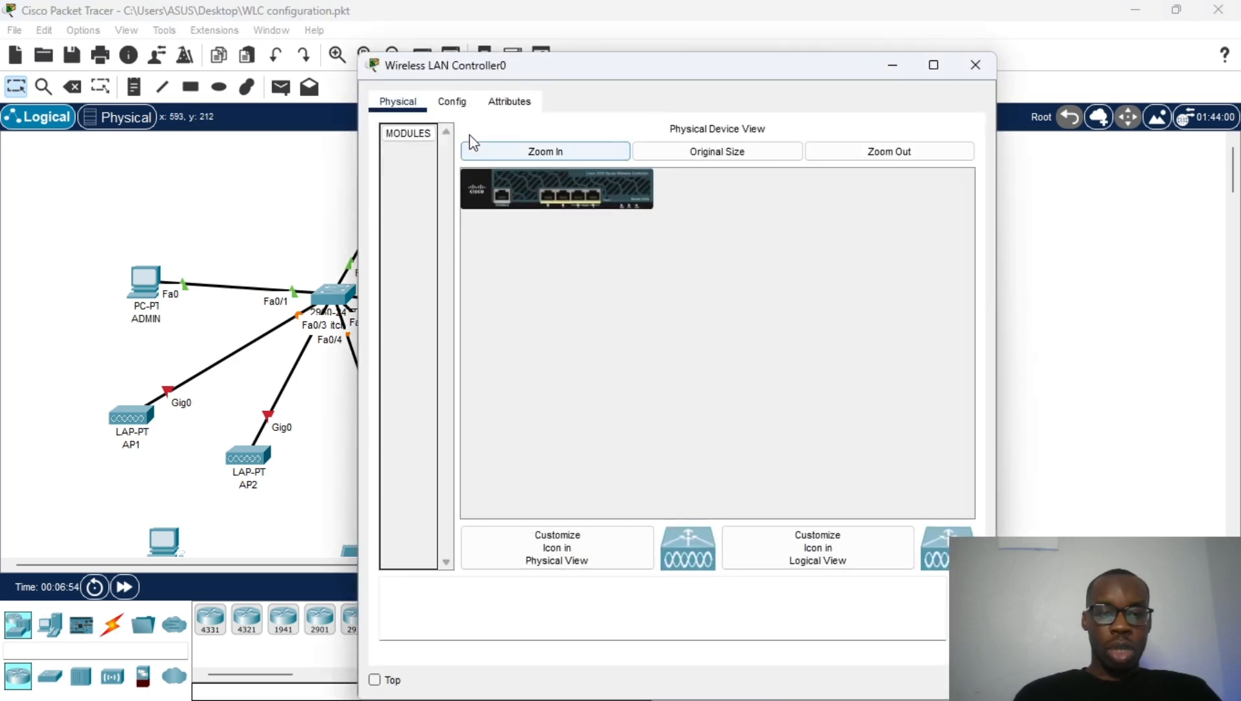
left_click(453, 104)
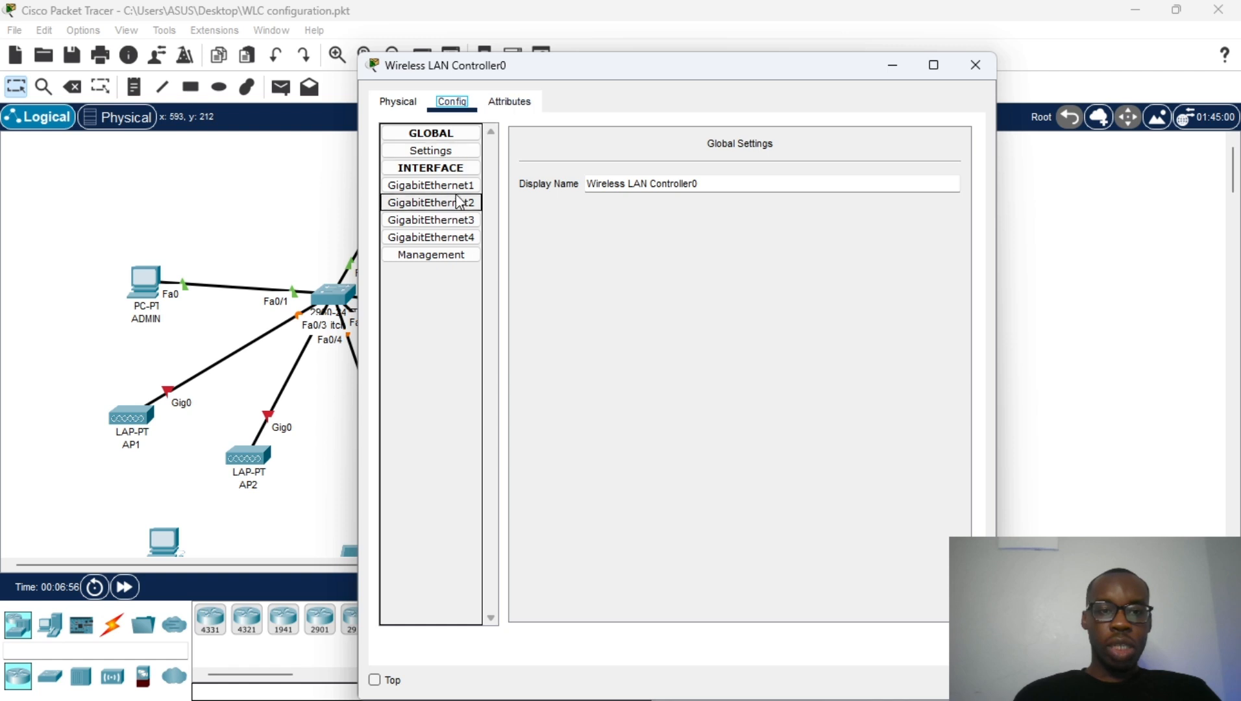
left_click(438, 257)
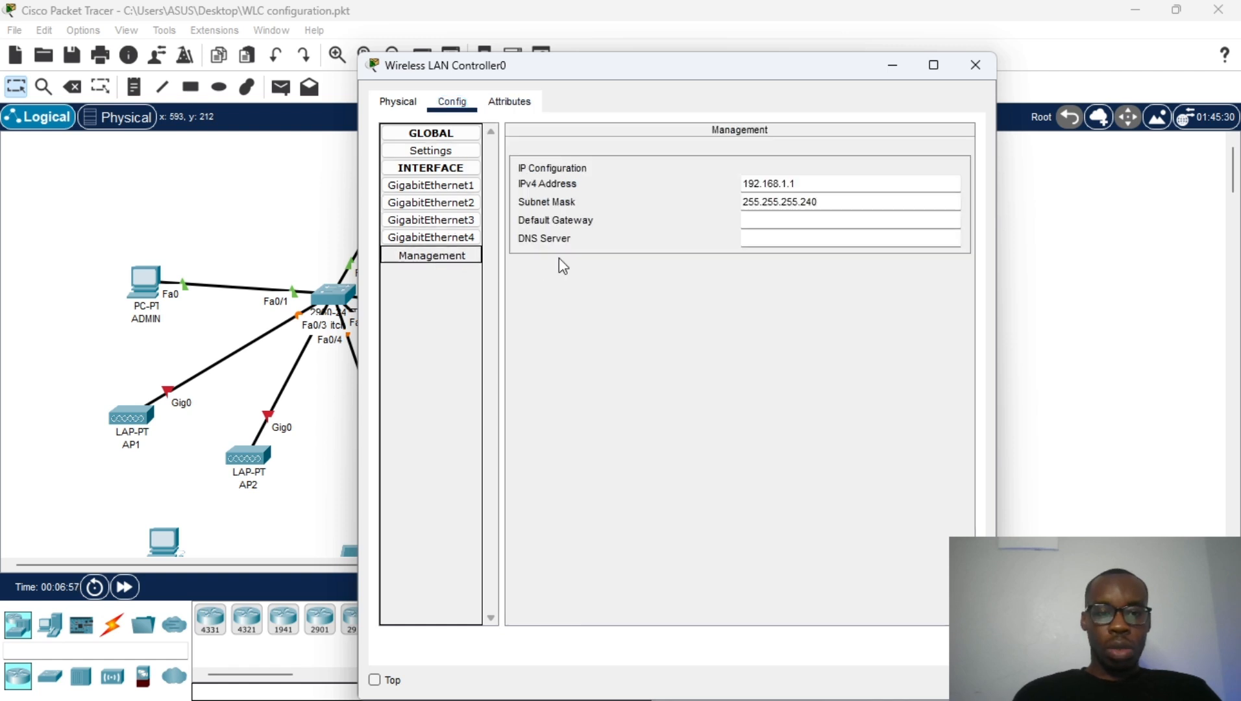
double_click(800, 187)
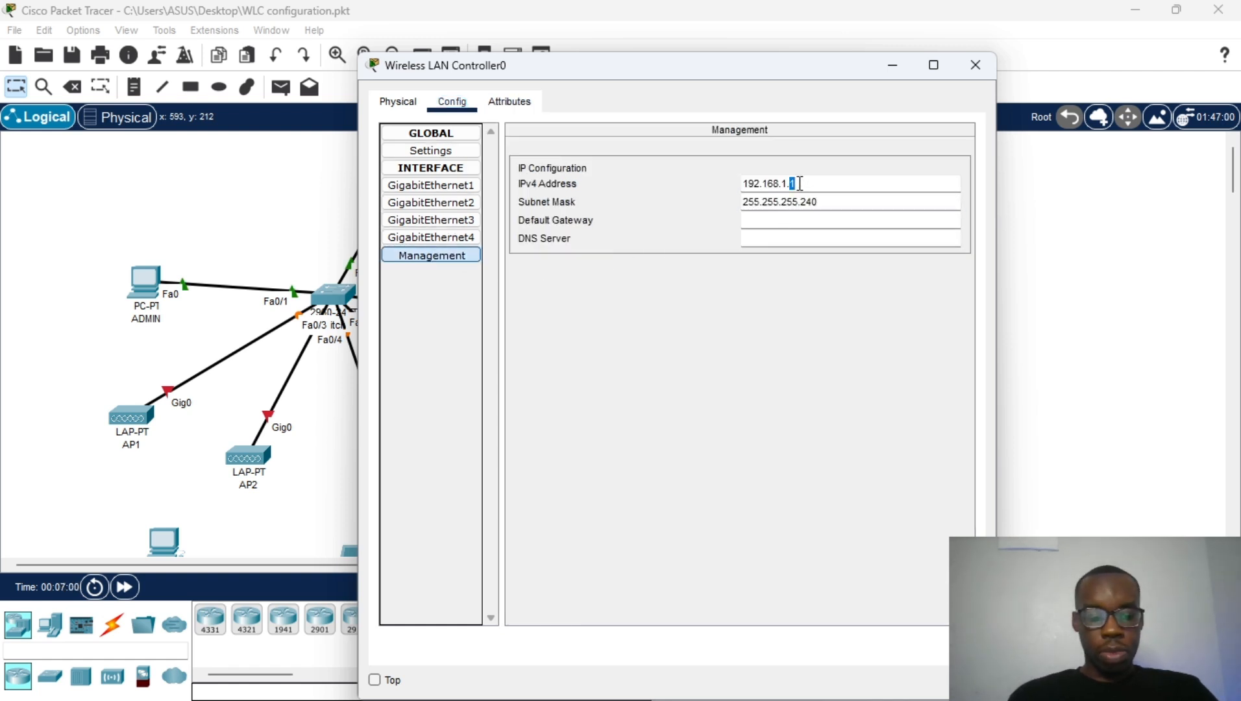
triple_click(799, 183)
type("10.10")
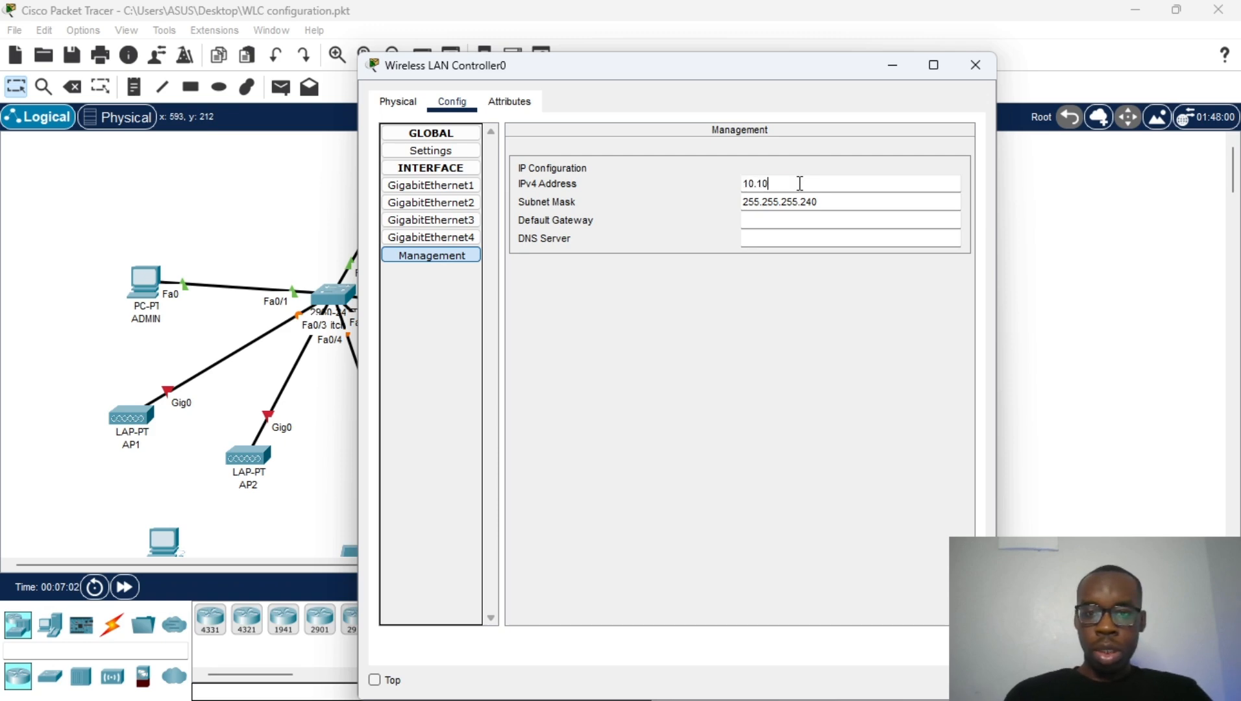
type(".10.2")
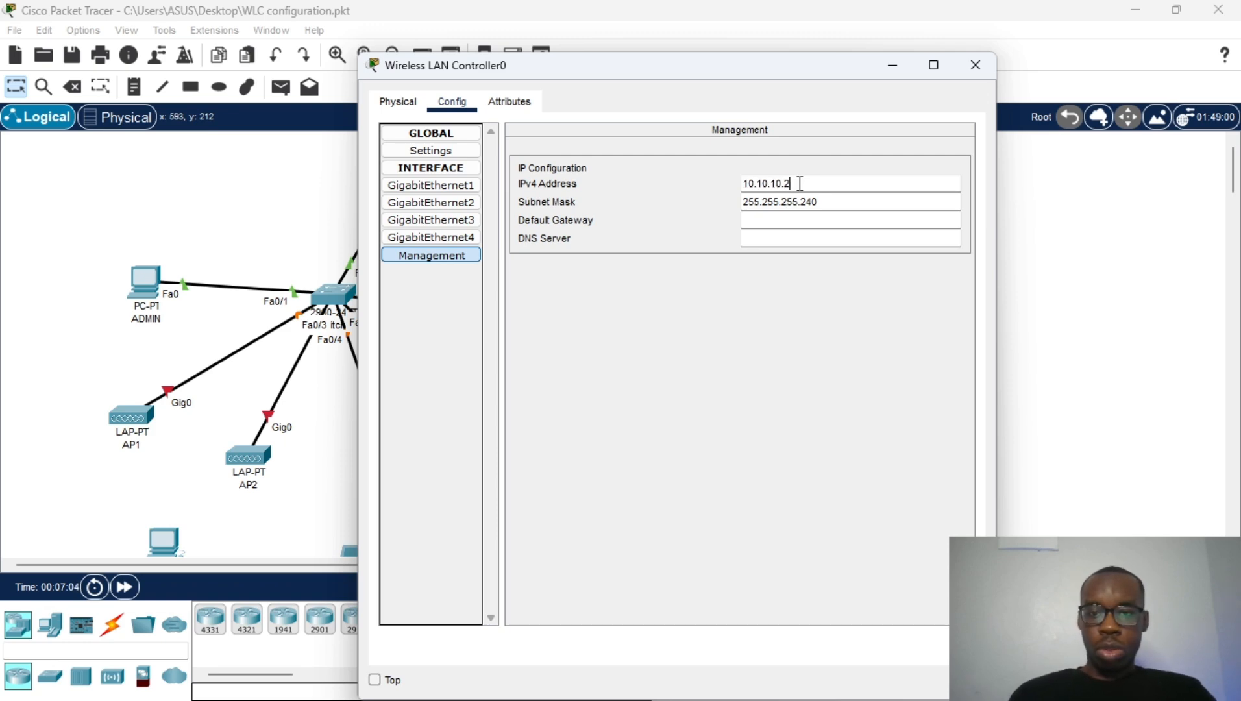
Step: Give the controller mask 255.255.255.0, gateway 10.10.10.1 and DNS 10.10.10.3, then close it
left_click(837, 205)
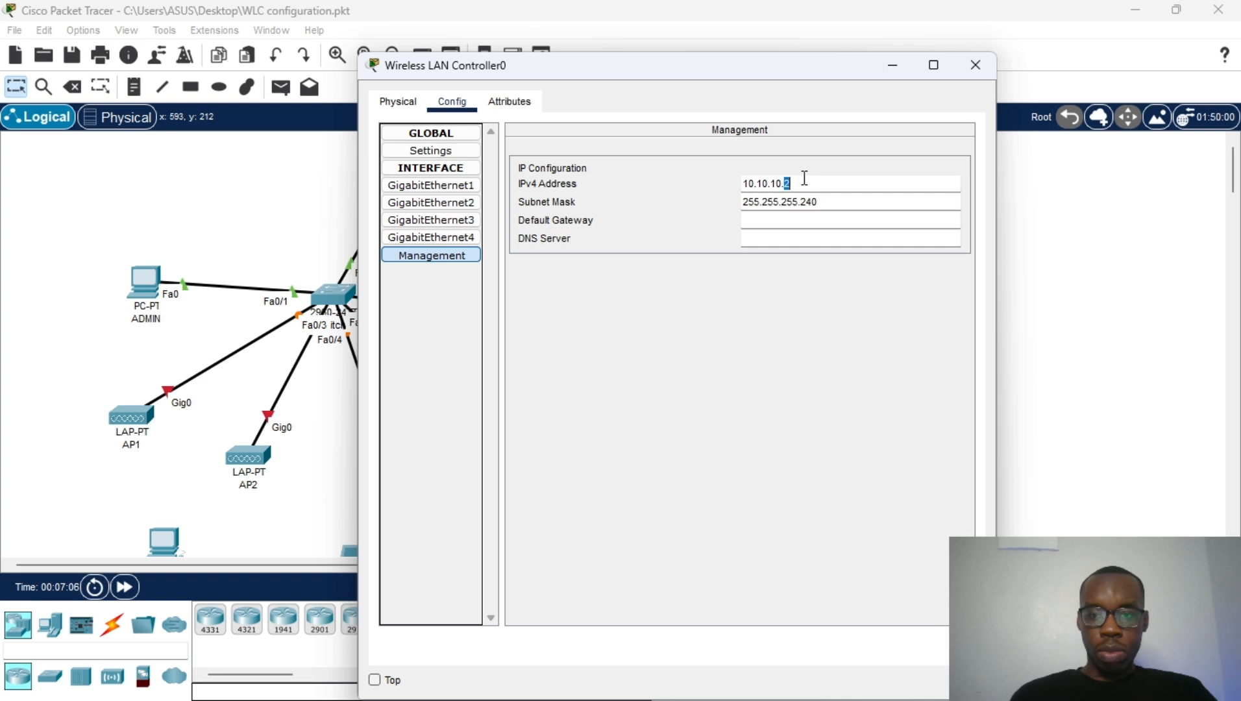
triple_click(804, 177)
triple_click(805, 202)
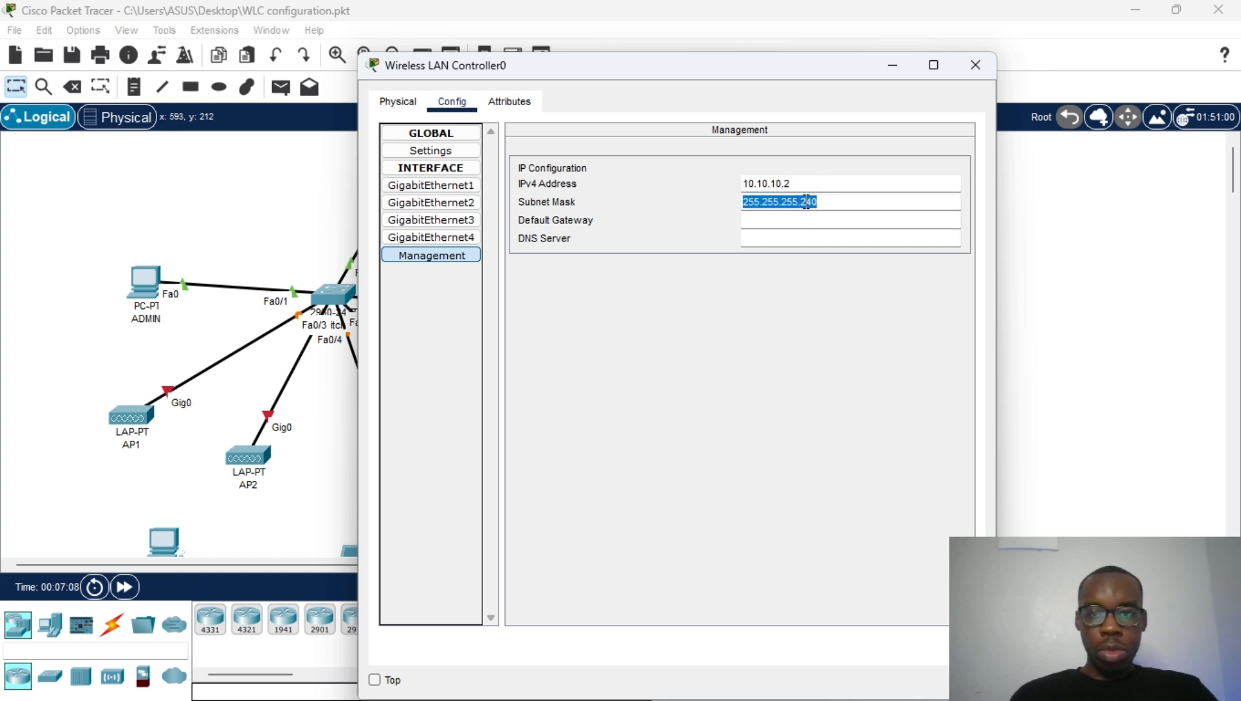
type("255.255.")
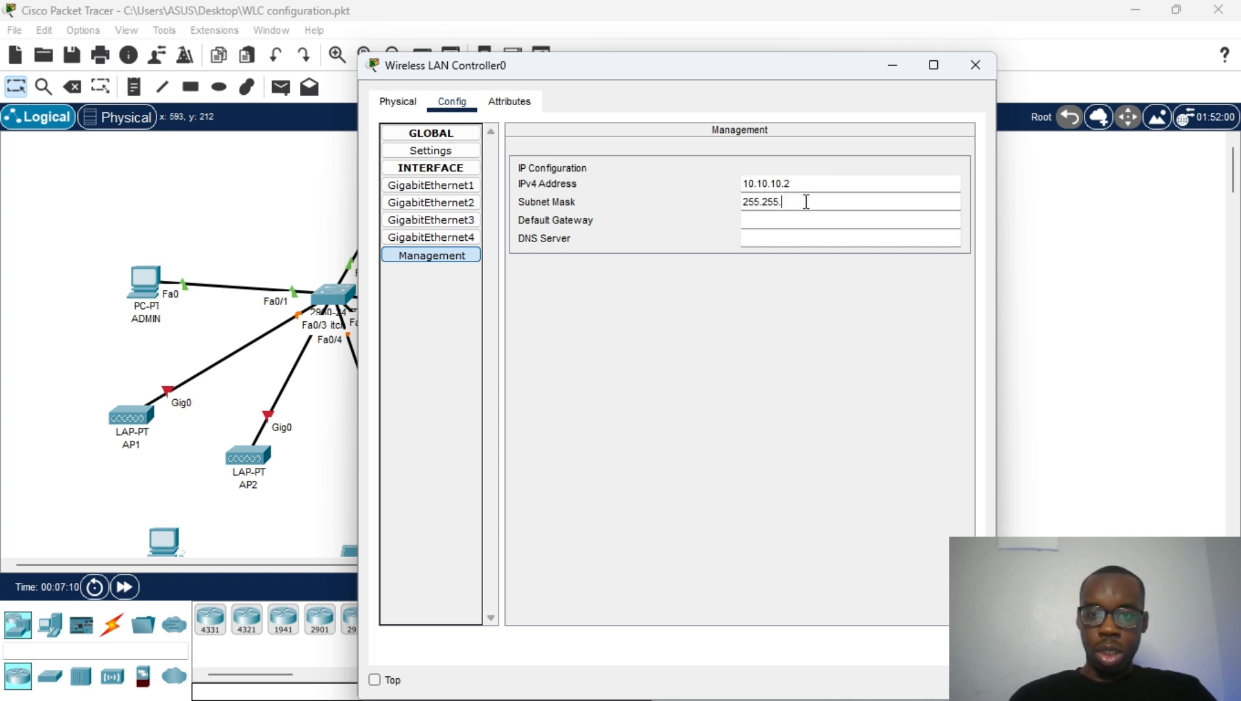
type("255.0")
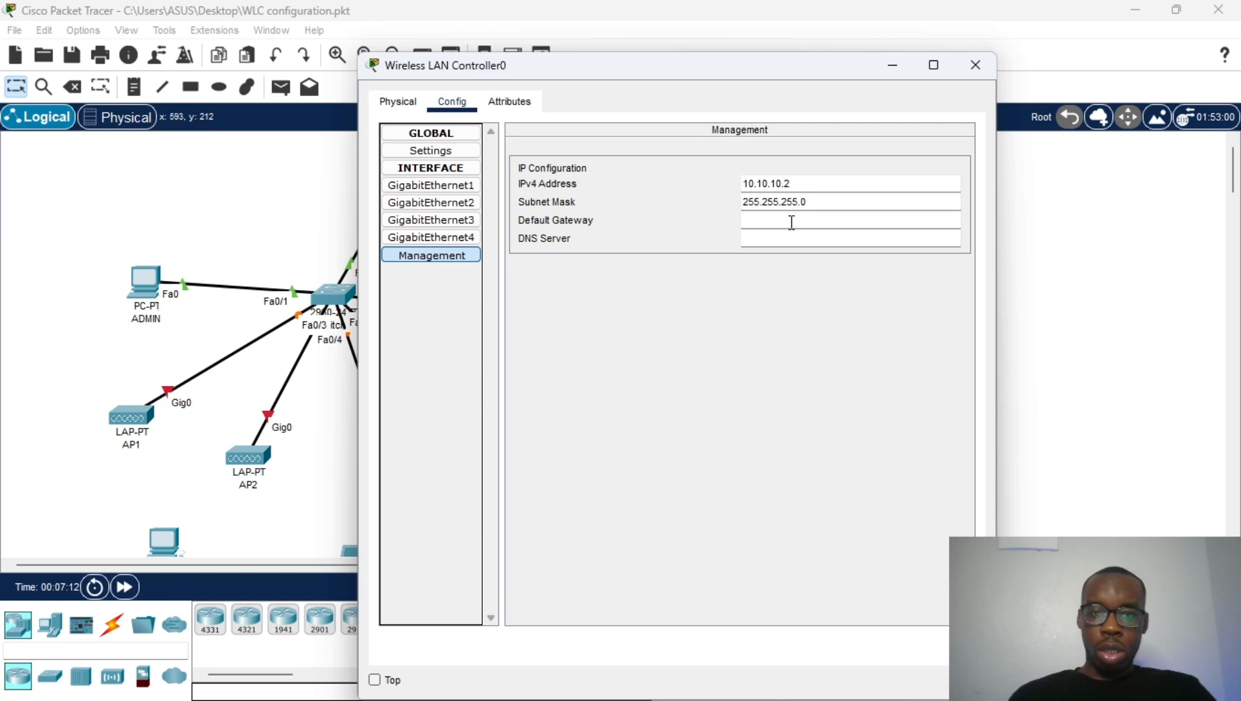
left_click(802, 217)
type("10.10.10.1")
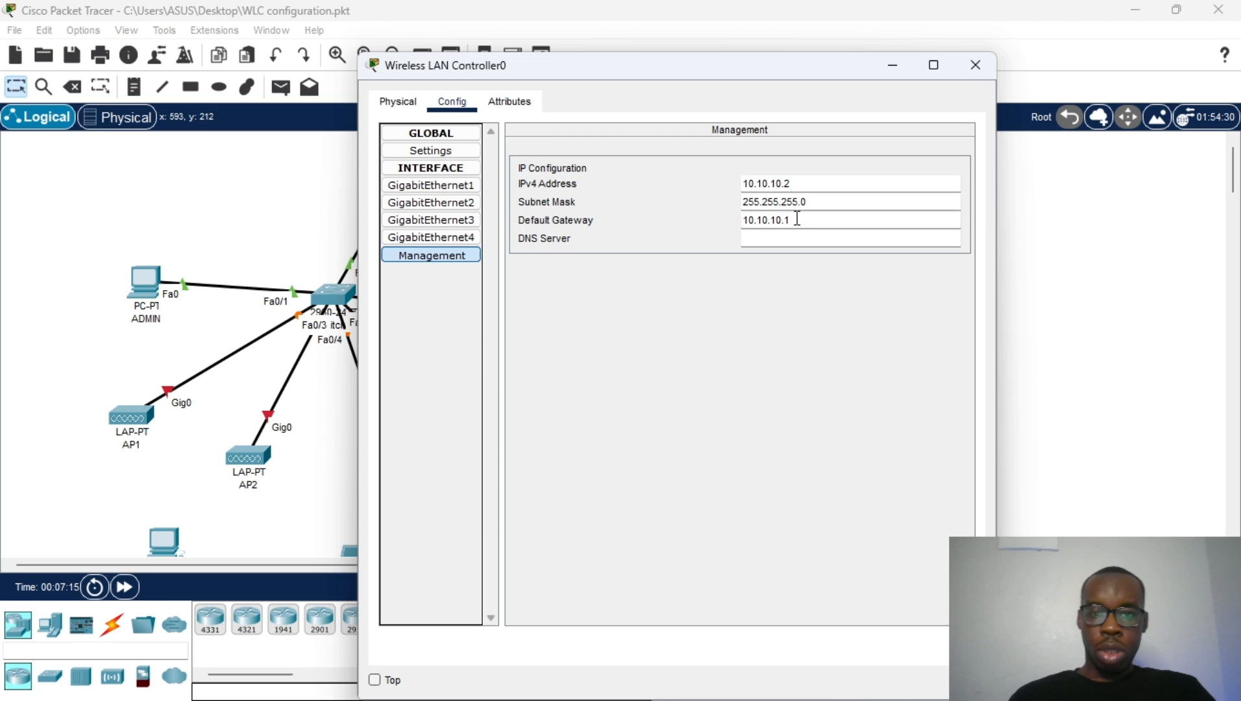
left_click(812, 240)
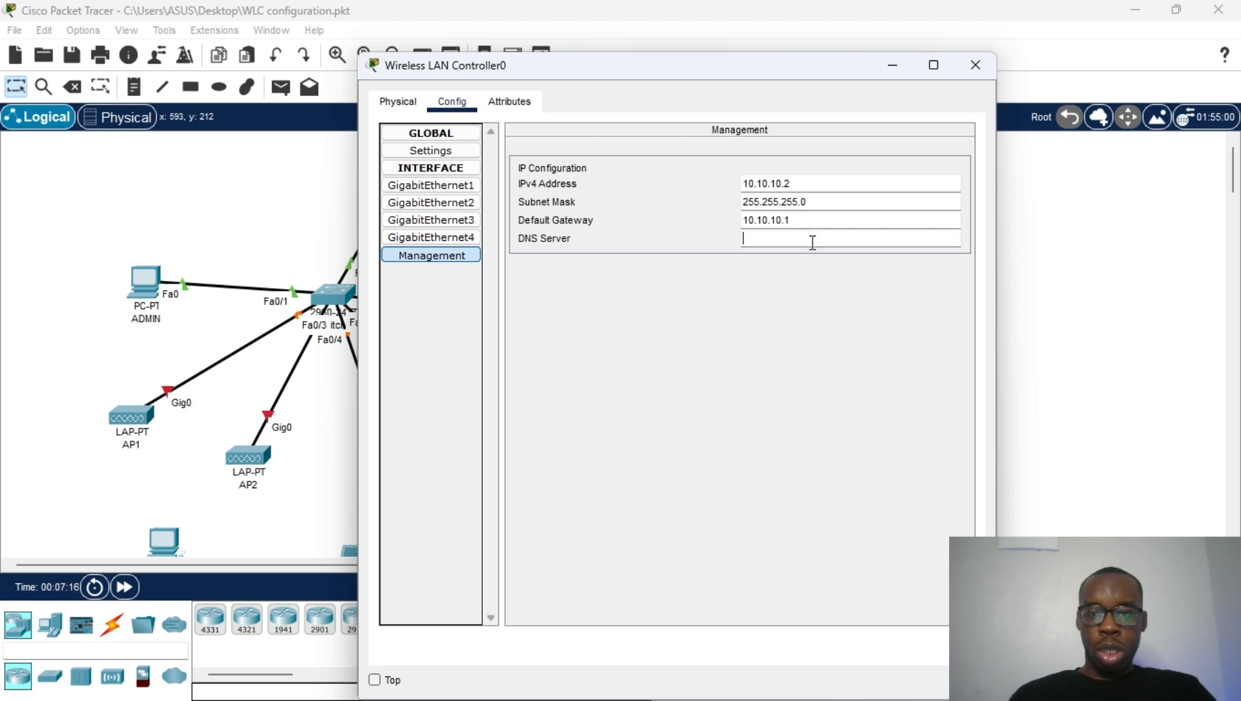
type("10.10.10.2")
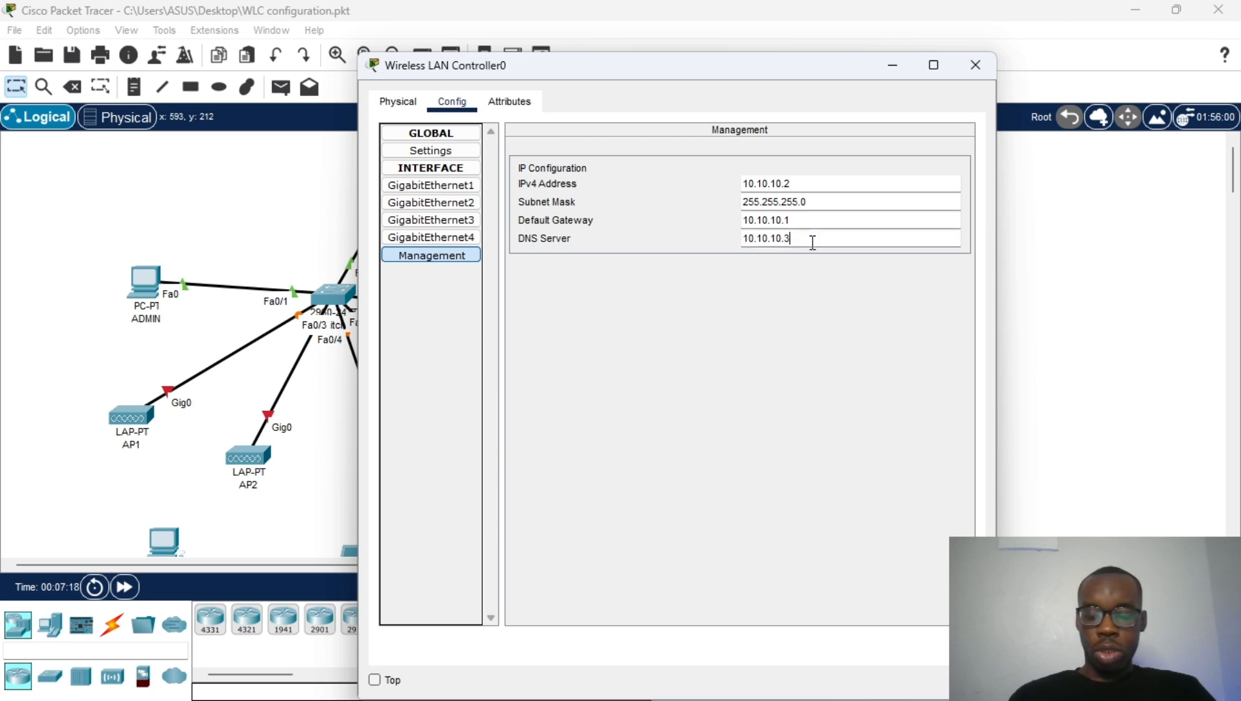
key("Tab")
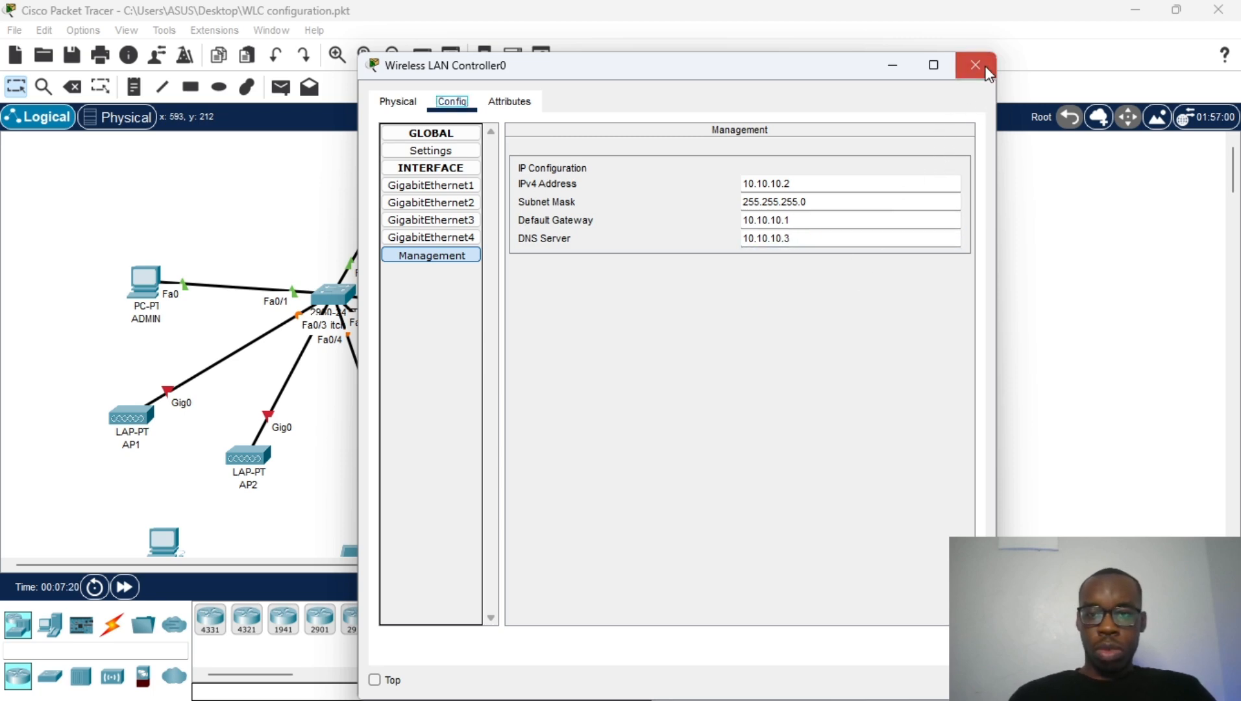
left_click(974, 65)
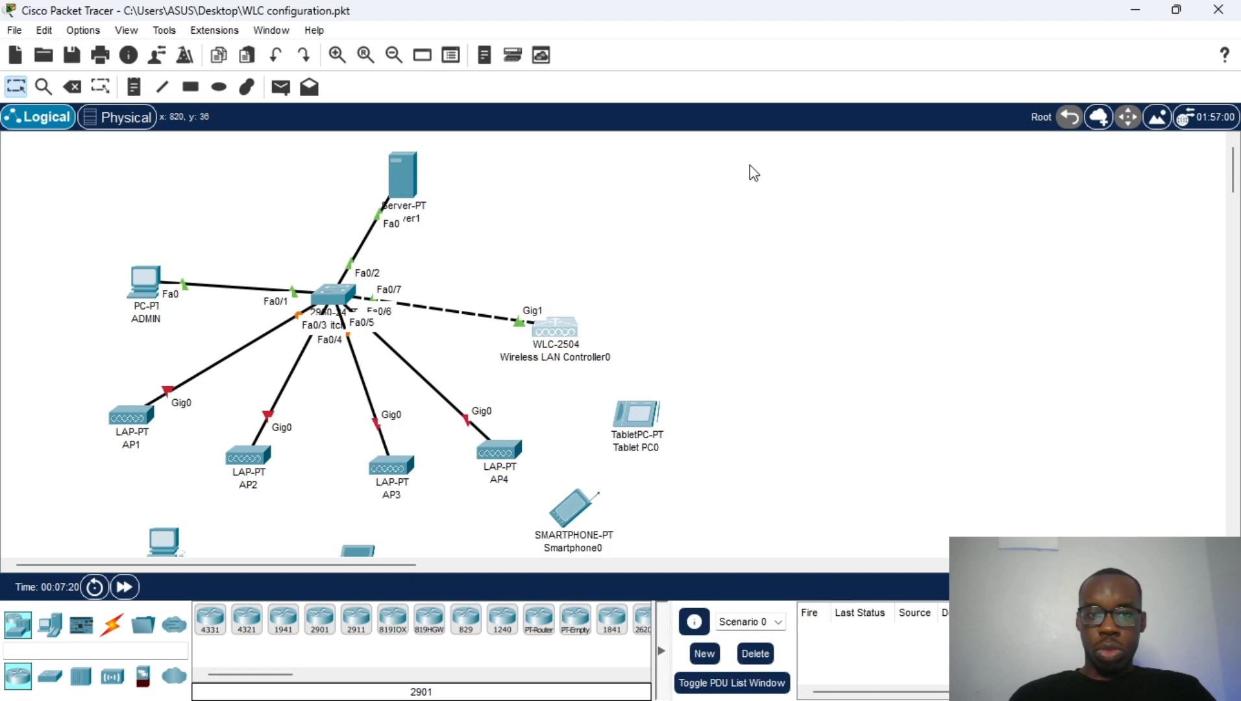
Step: In Server1's IP Configuration, set static address 10.10.10.3 with mask 255.255.255.0
left_click(400, 170)
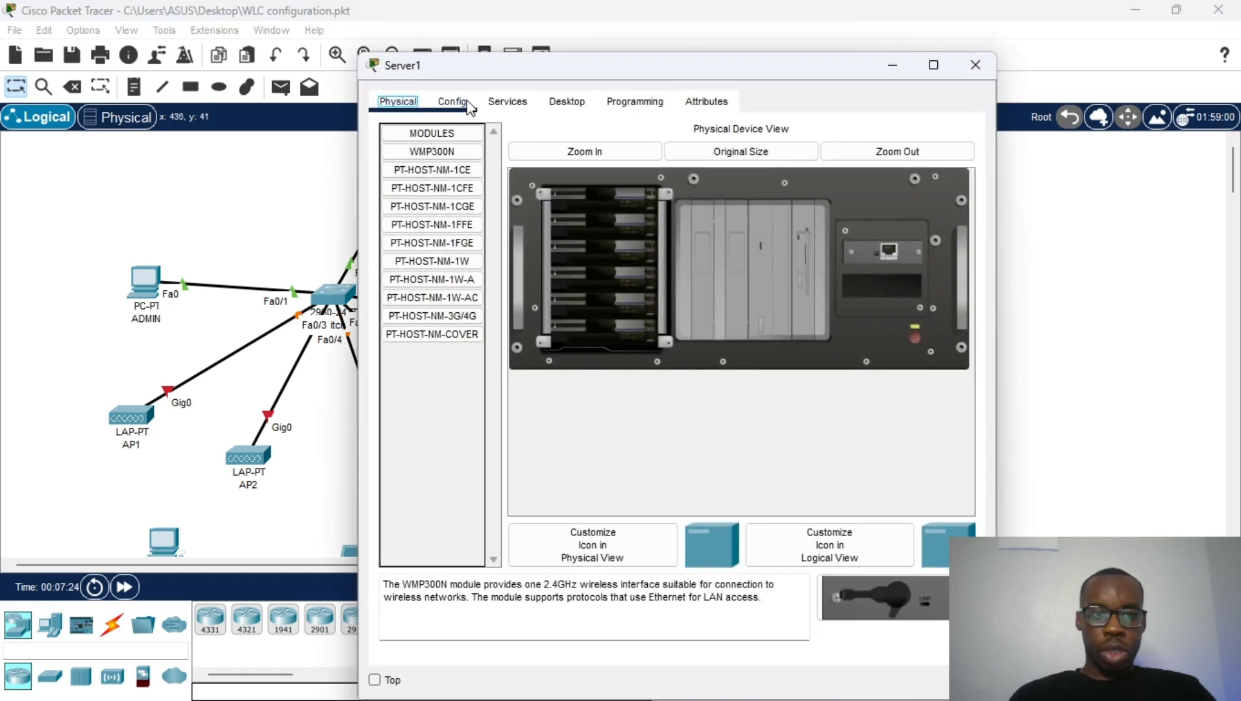
left_click(451, 102)
left_click(507, 101)
left_click(564, 102)
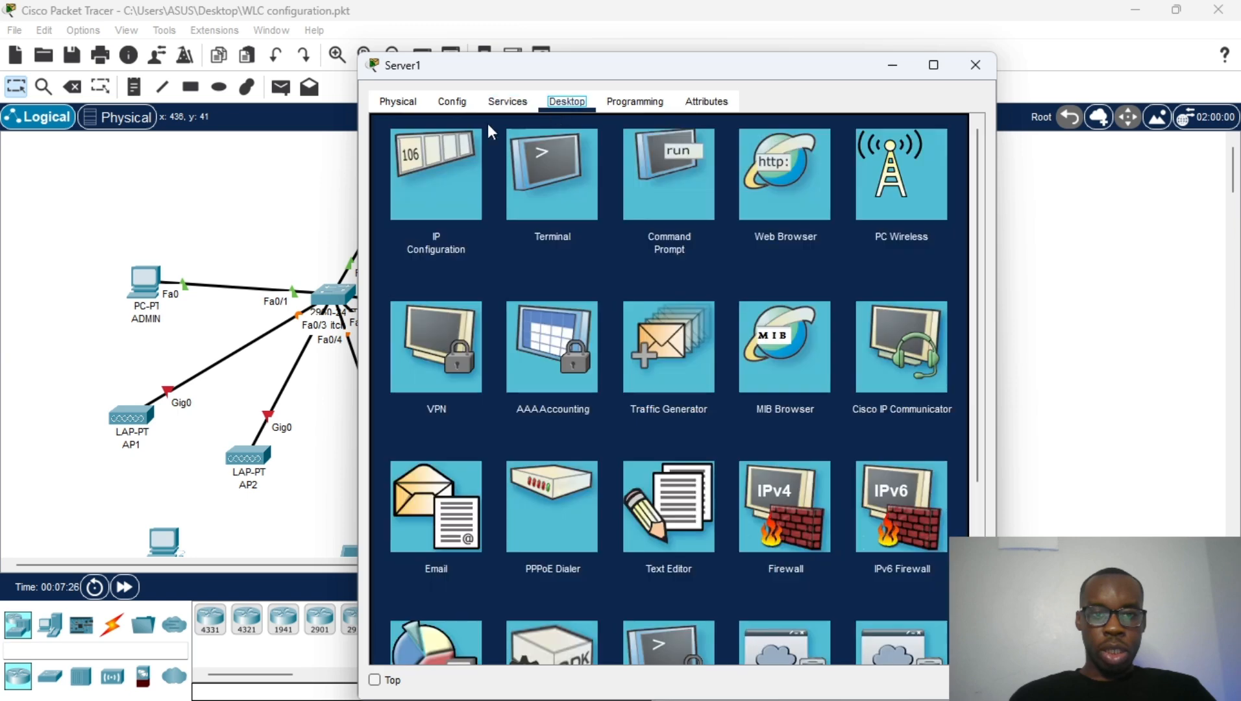
left_click(434, 174)
left_click(599, 207)
type("10.10.10.2")
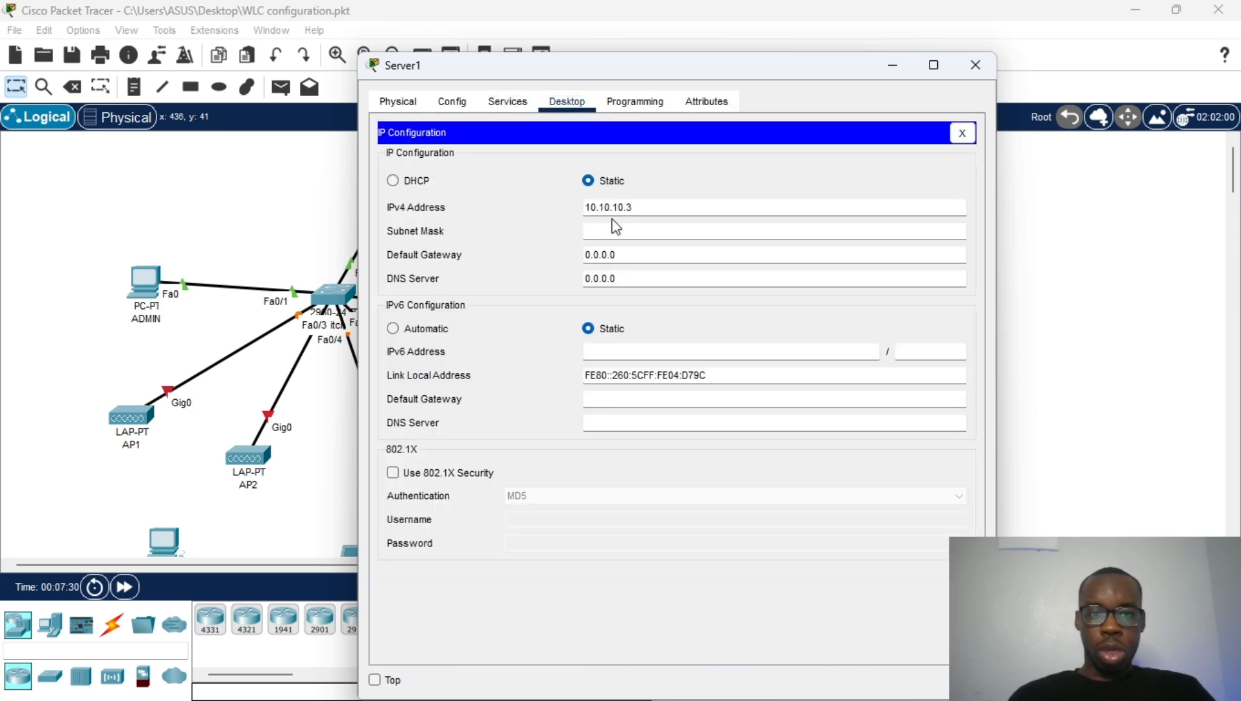
left_click(610, 231)
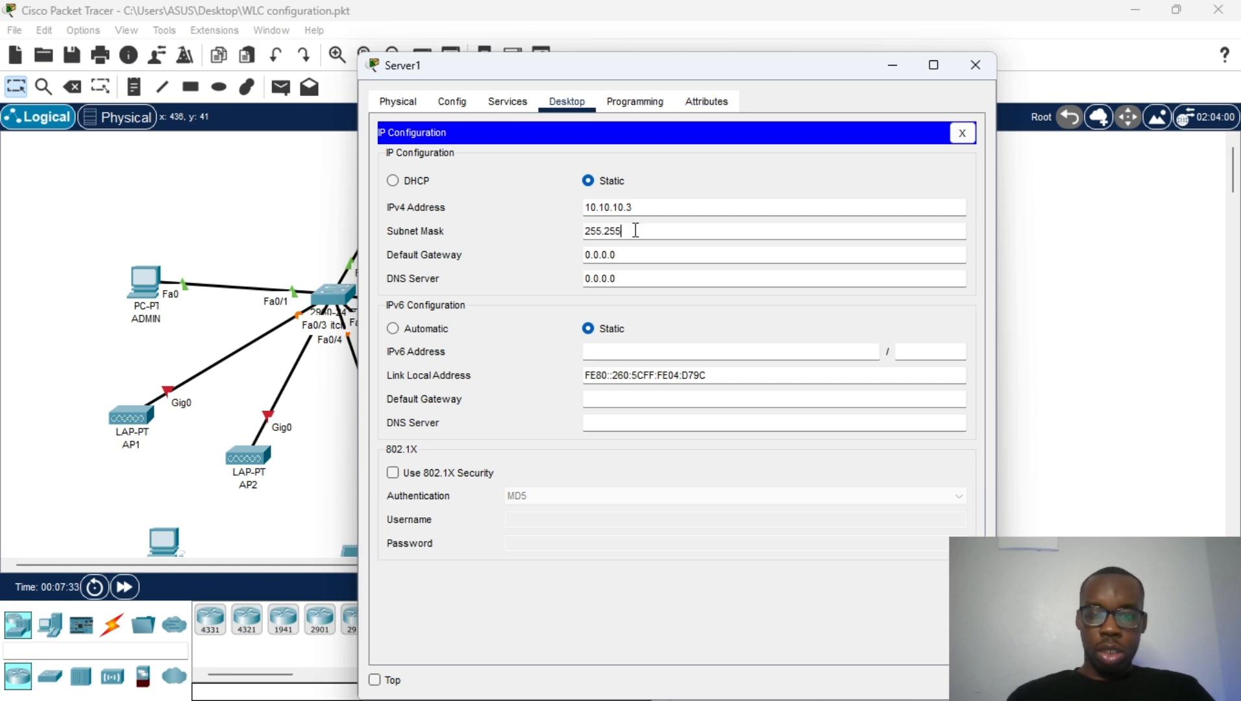
type(".255.0")
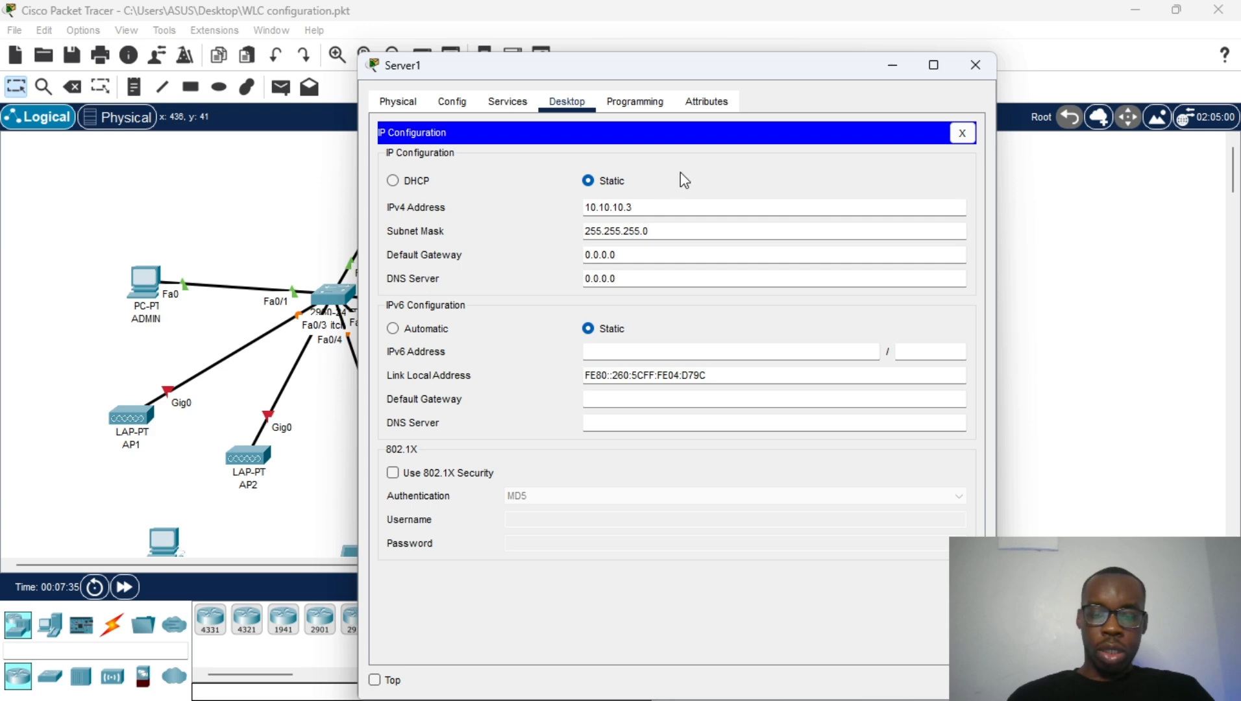
Step: Set Server1's default gateway to 10.10.10.1 and DNS server to 10.10.10.3
triple_click(640, 253)
type("10.10.10.2")
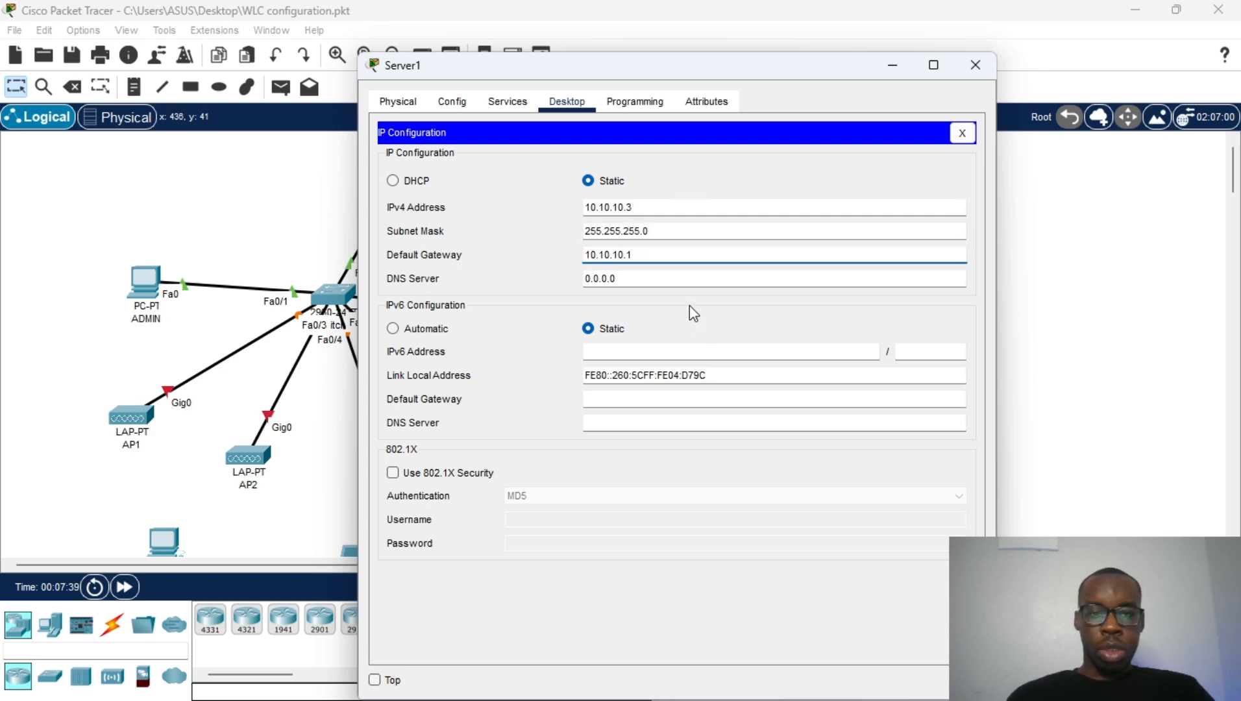
triple_click(684, 278)
type("10.10.10.2")
key("BackSpace")
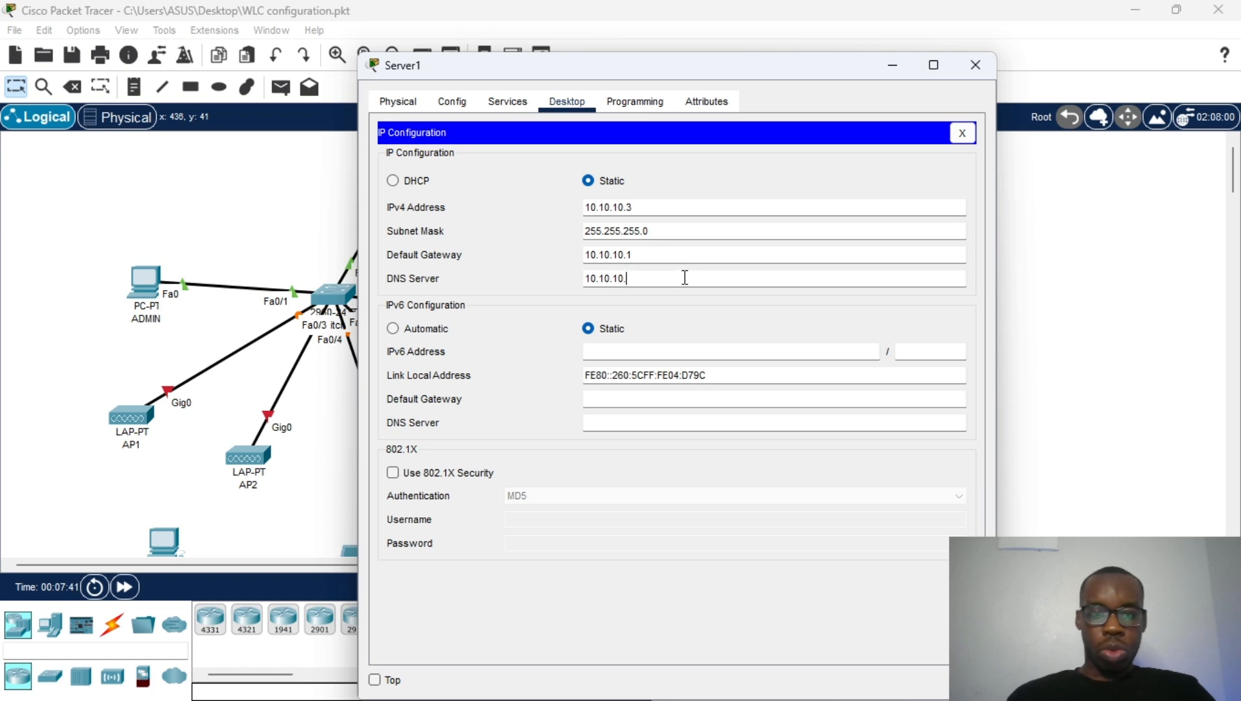
left_click(558, 226)
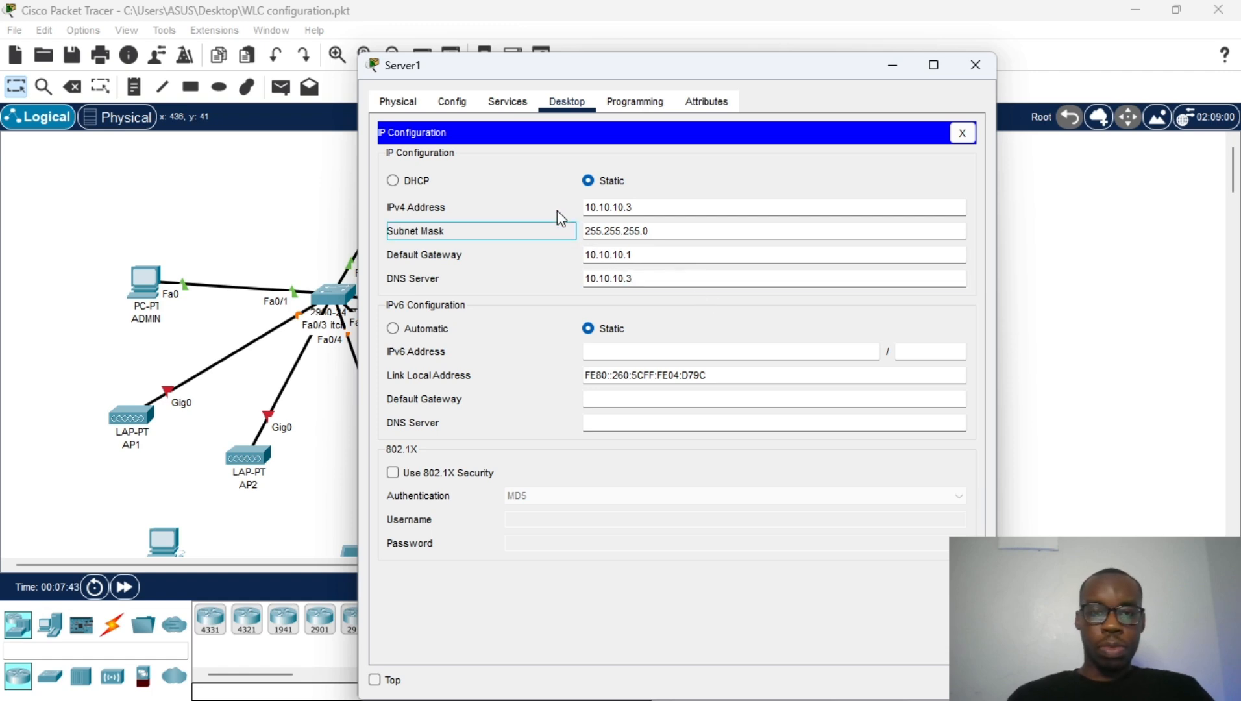
Step: Give Server1's DHCP serverPool gateway 10.10.10.1 and DNS server 10.10.10.3
left_click(962, 133)
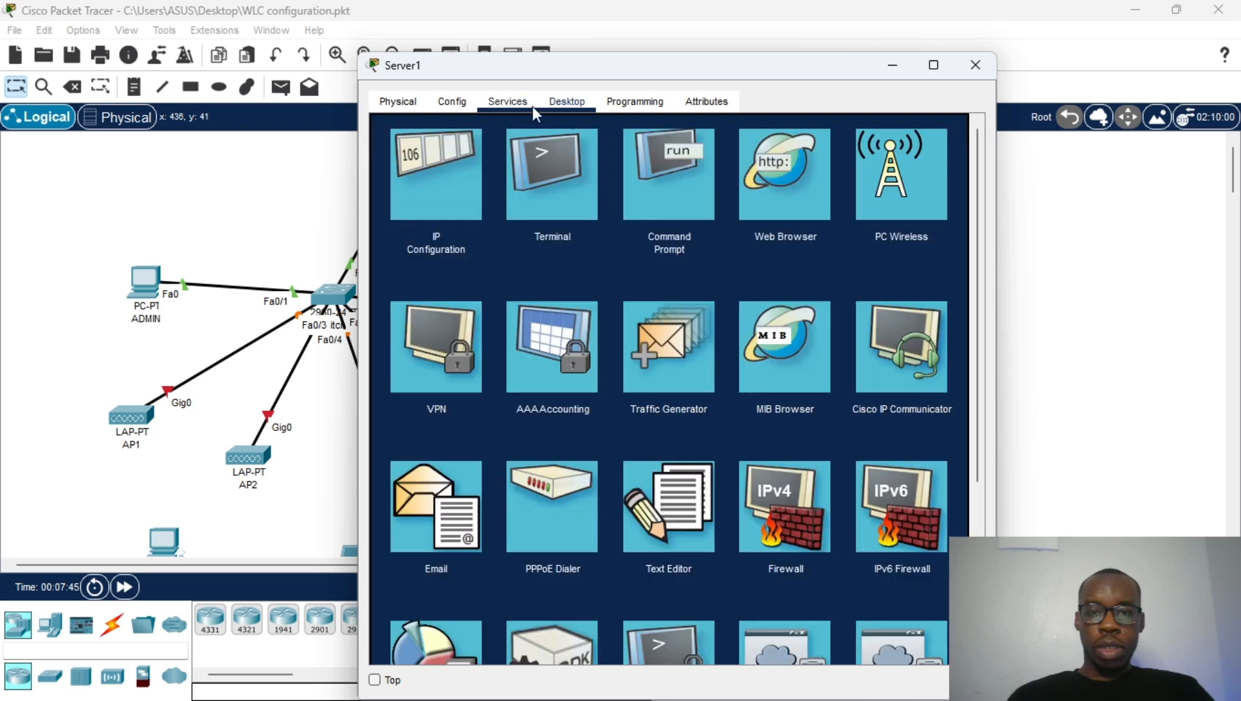
left_click(507, 104)
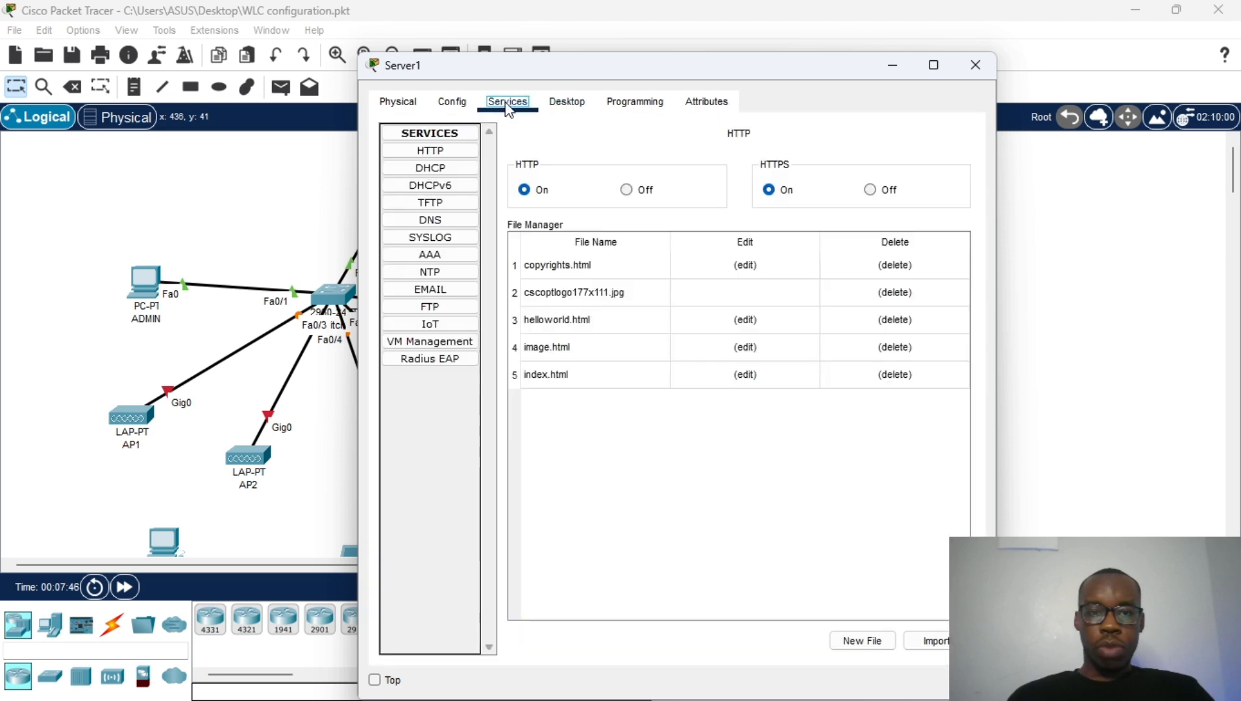
left_click(460, 172)
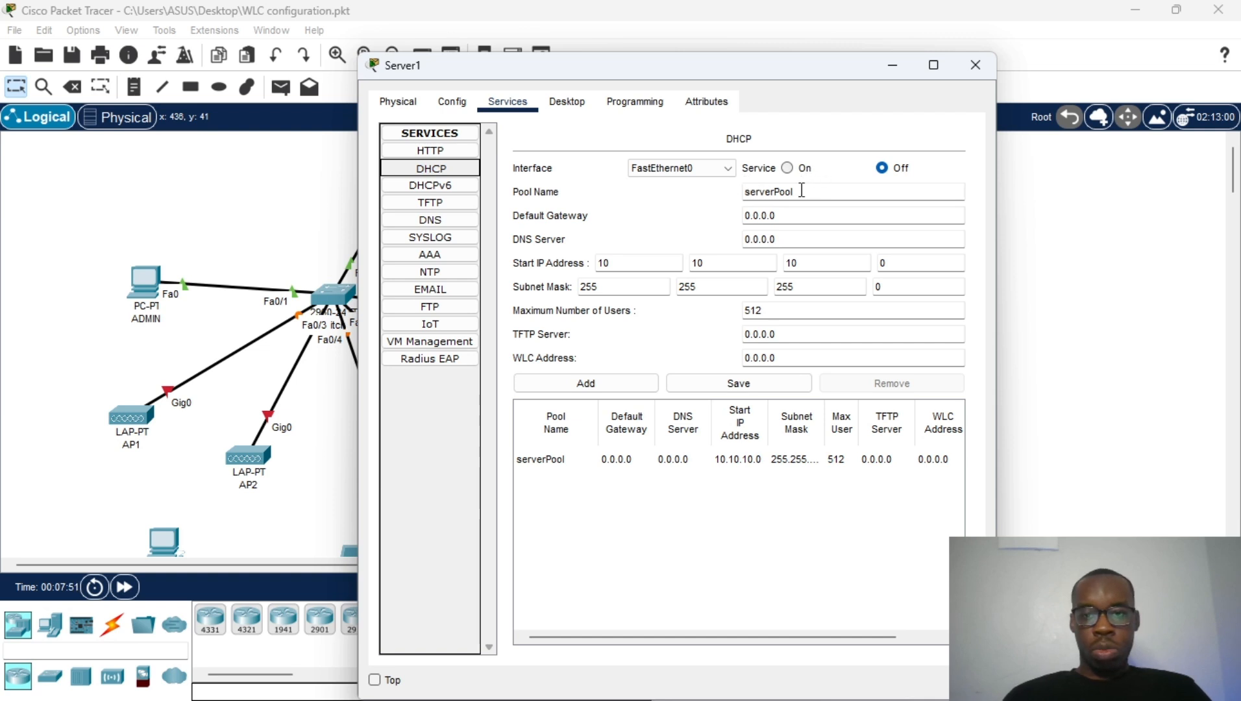
triple_click(785, 214)
type("10.10.10.")
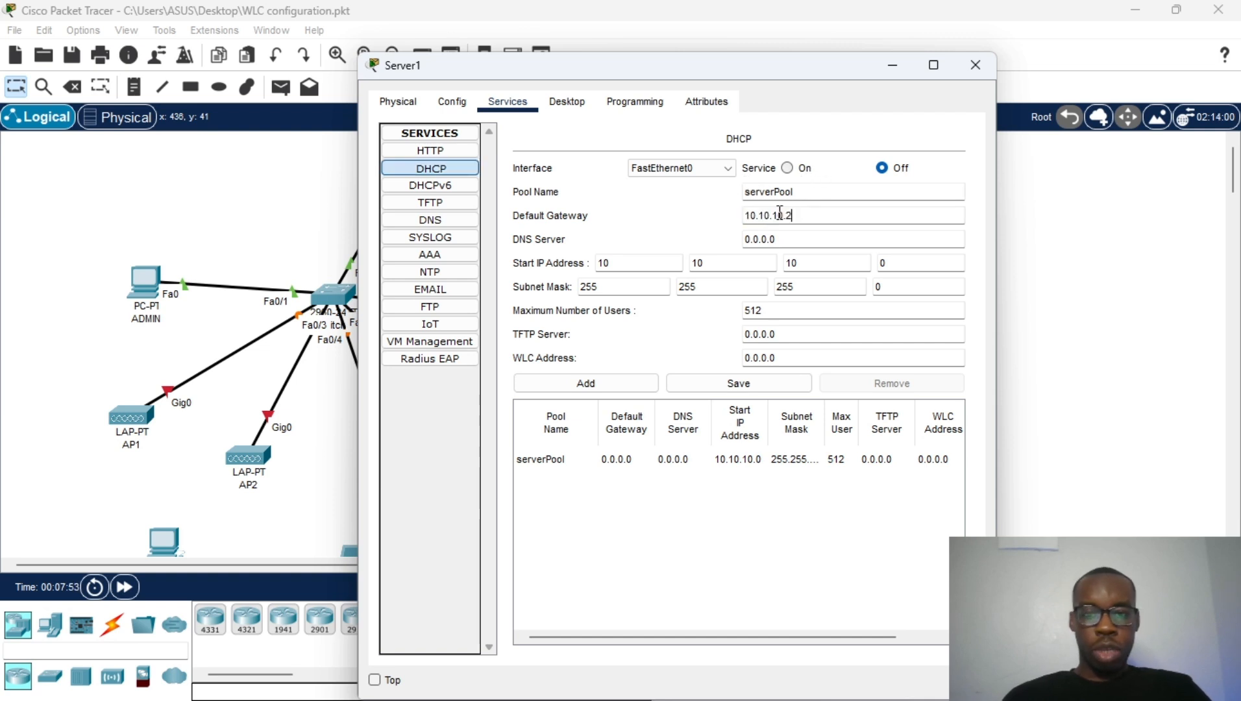
type("1")
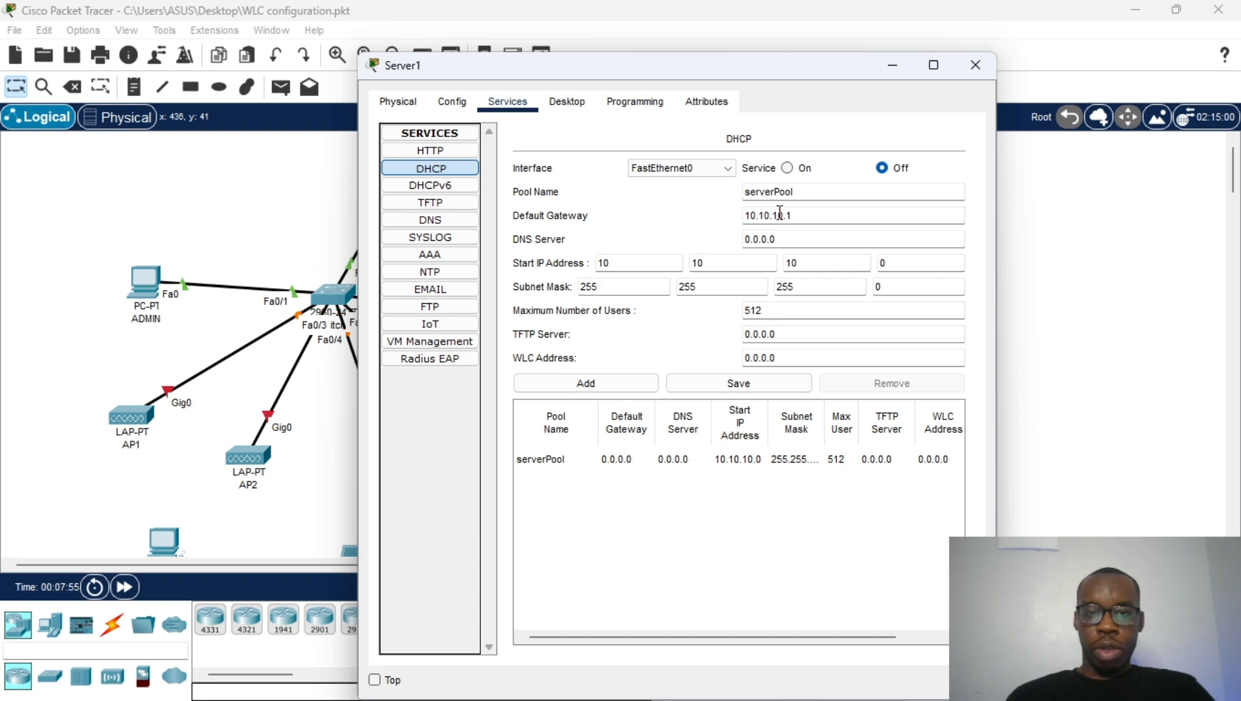
triple_click(772, 240)
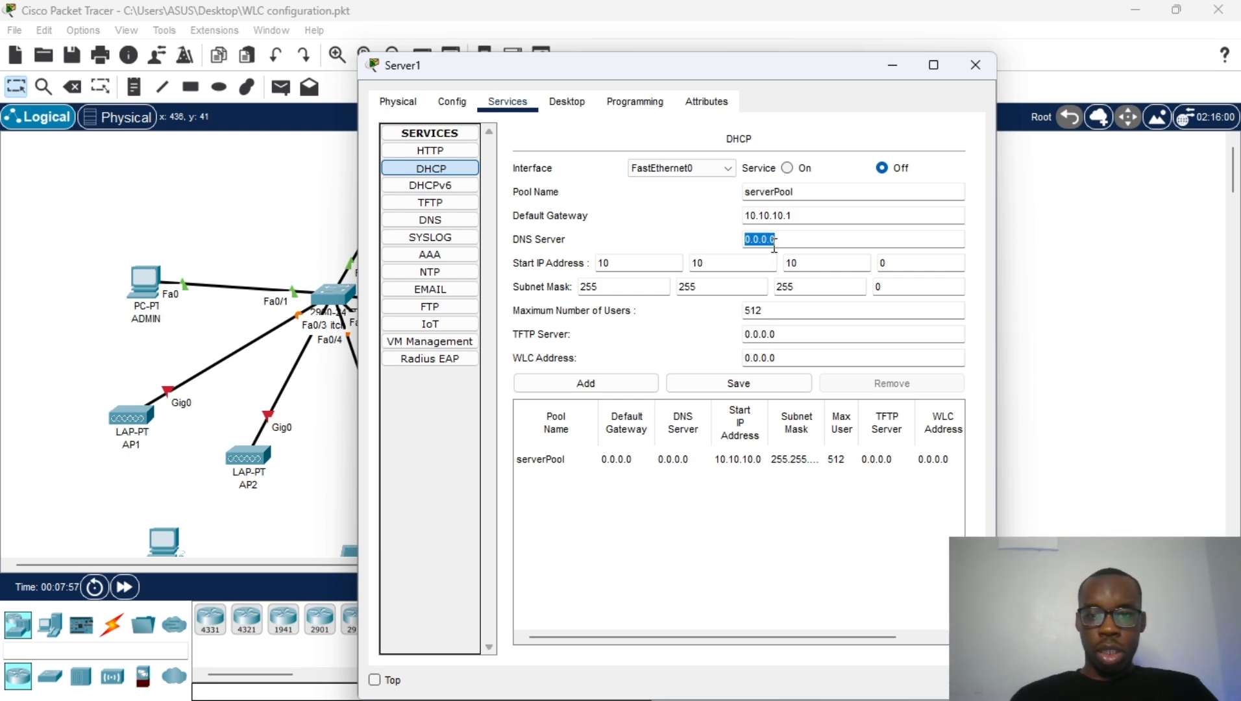
type("10.10.10.")
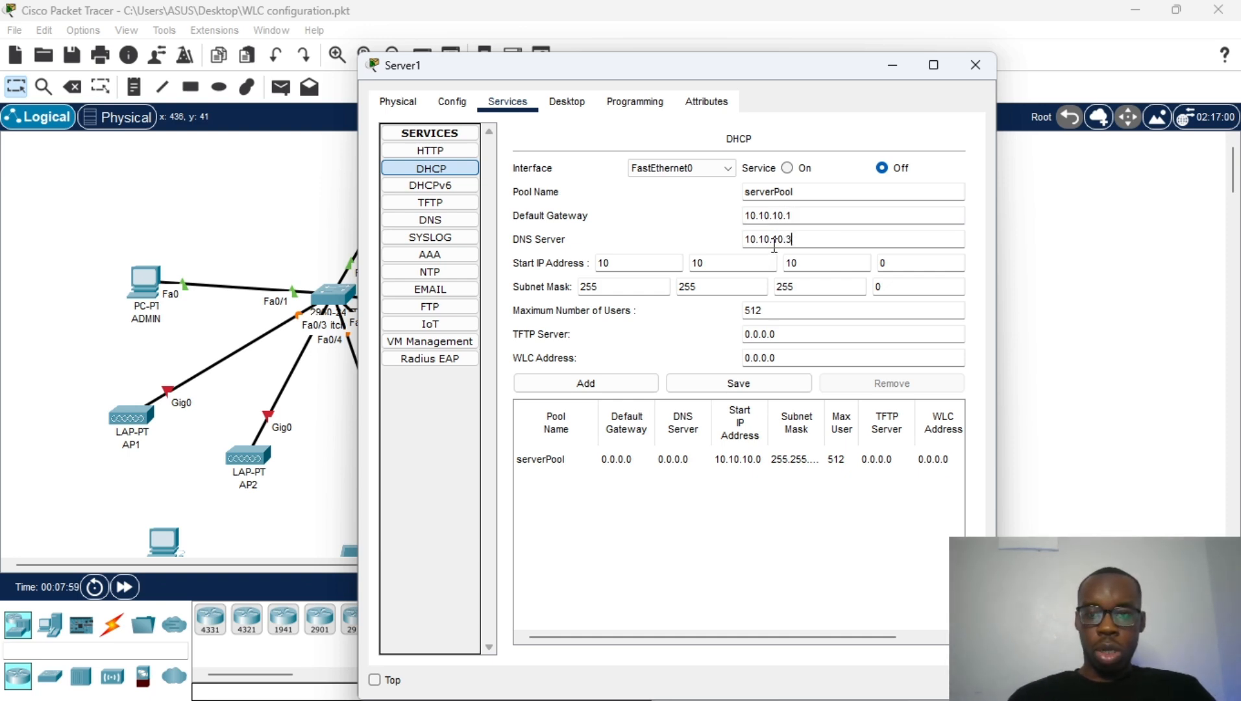
type("3")
Step: Set start IP 10.10.10.10, 100 max users and WLC 10.10.10.2, save, and enable DHCP
left_click(892, 259)
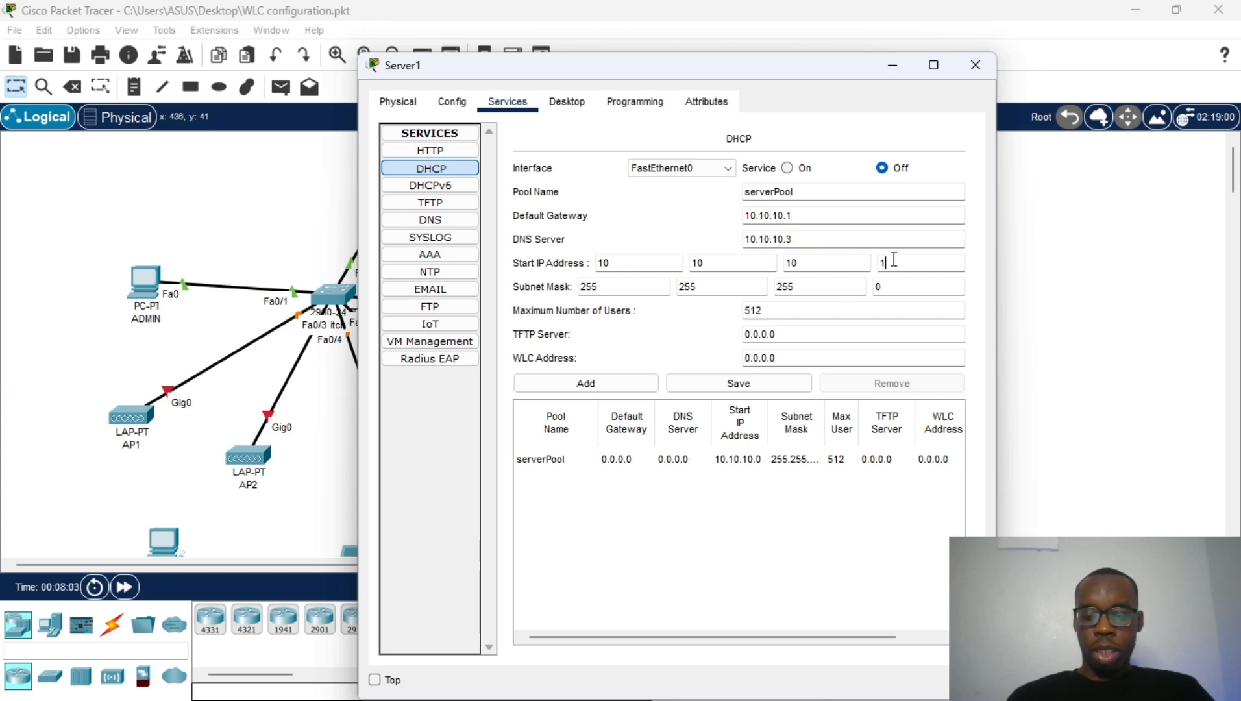
double_click(775, 312)
type("1")
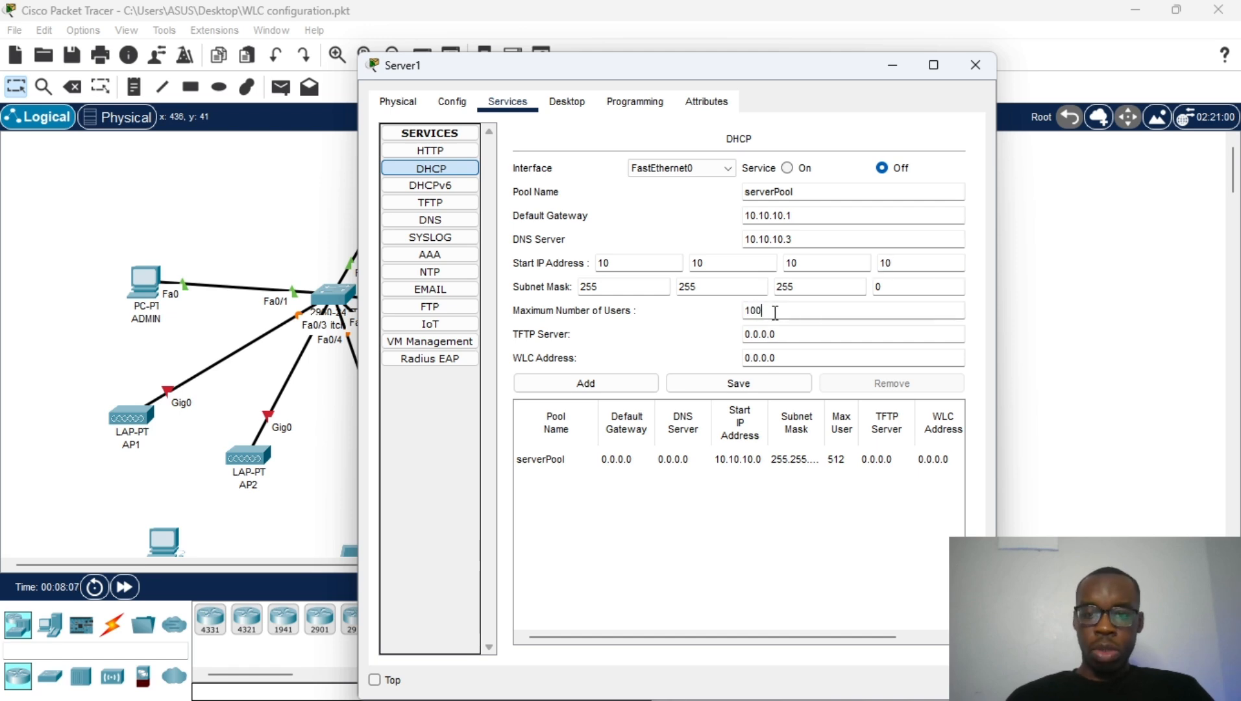
type("00")
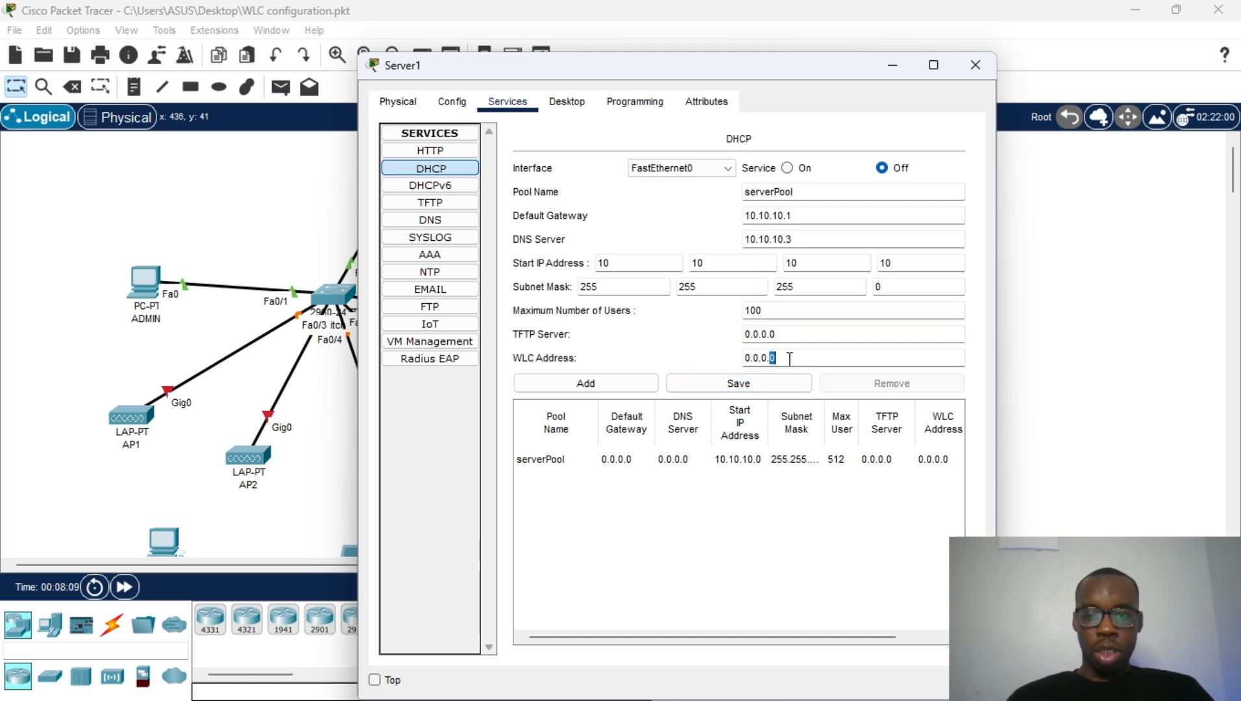
triple_click(789, 357)
type("10.10.10.2")
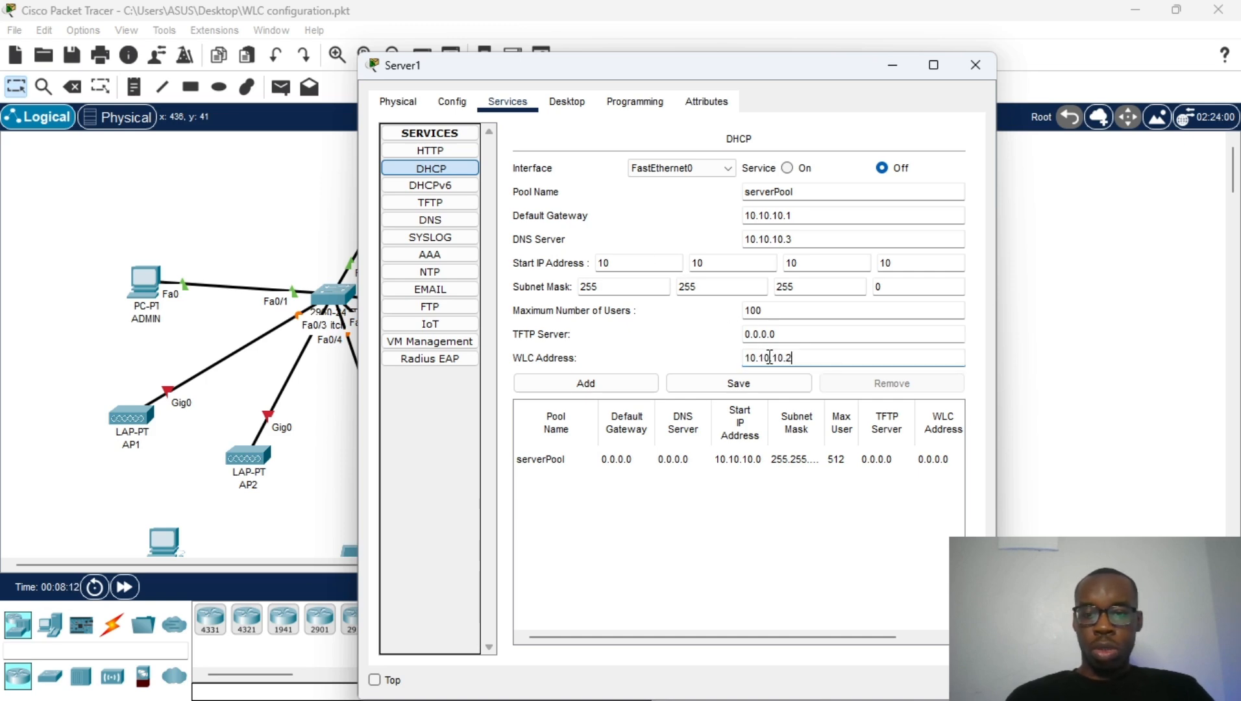
left_click(719, 382)
left_click(786, 167)
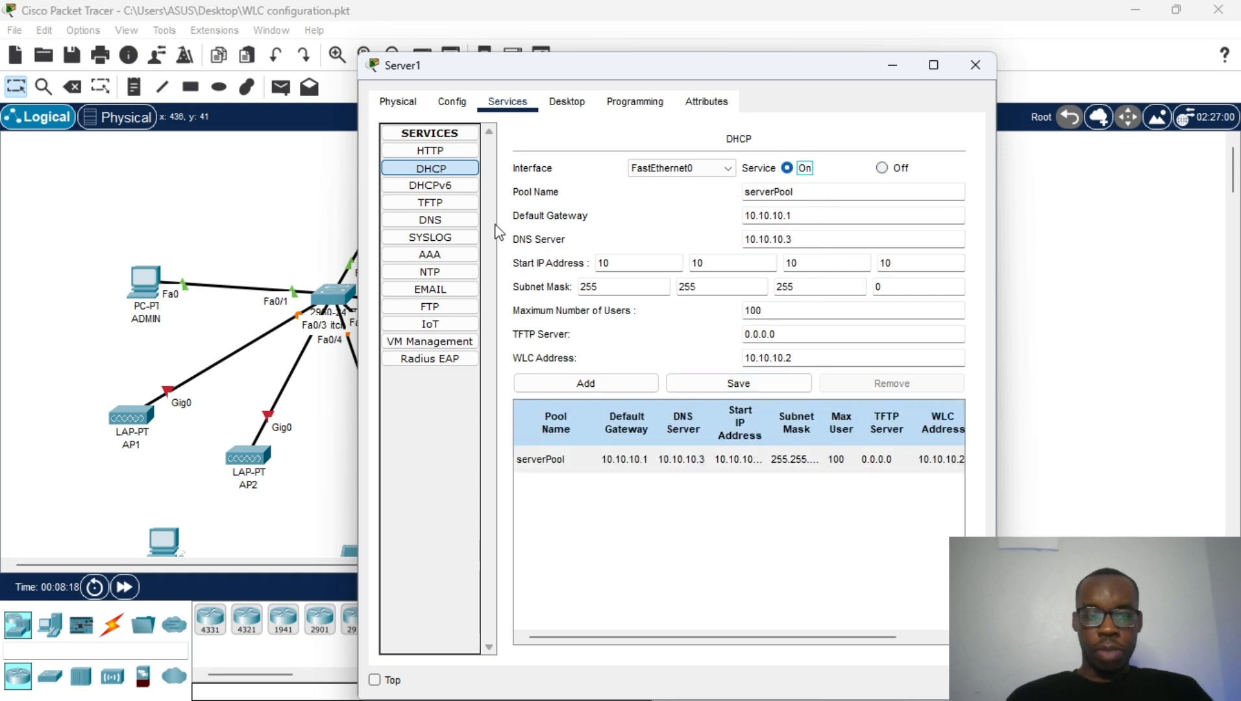
Step: Add DNS A record wlc.lab → 10.10.10.2, turn DNS on, and close Server1's window
left_click(453, 226)
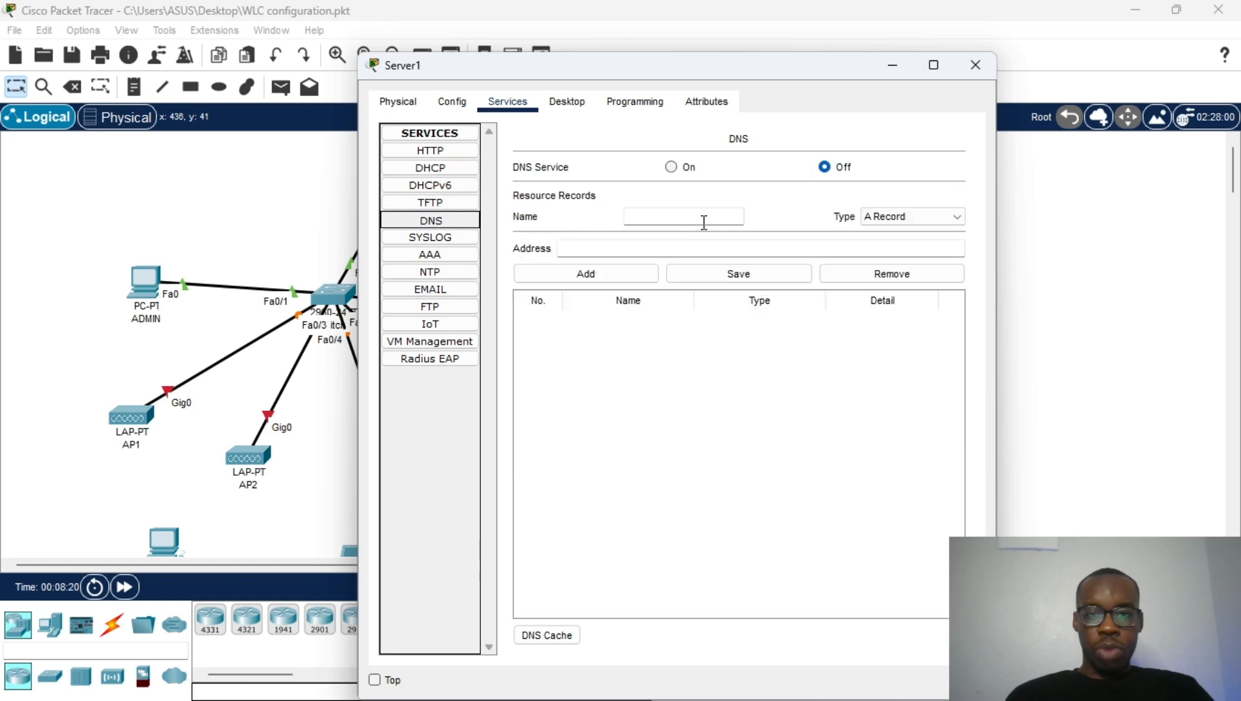
left_click(678, 218)
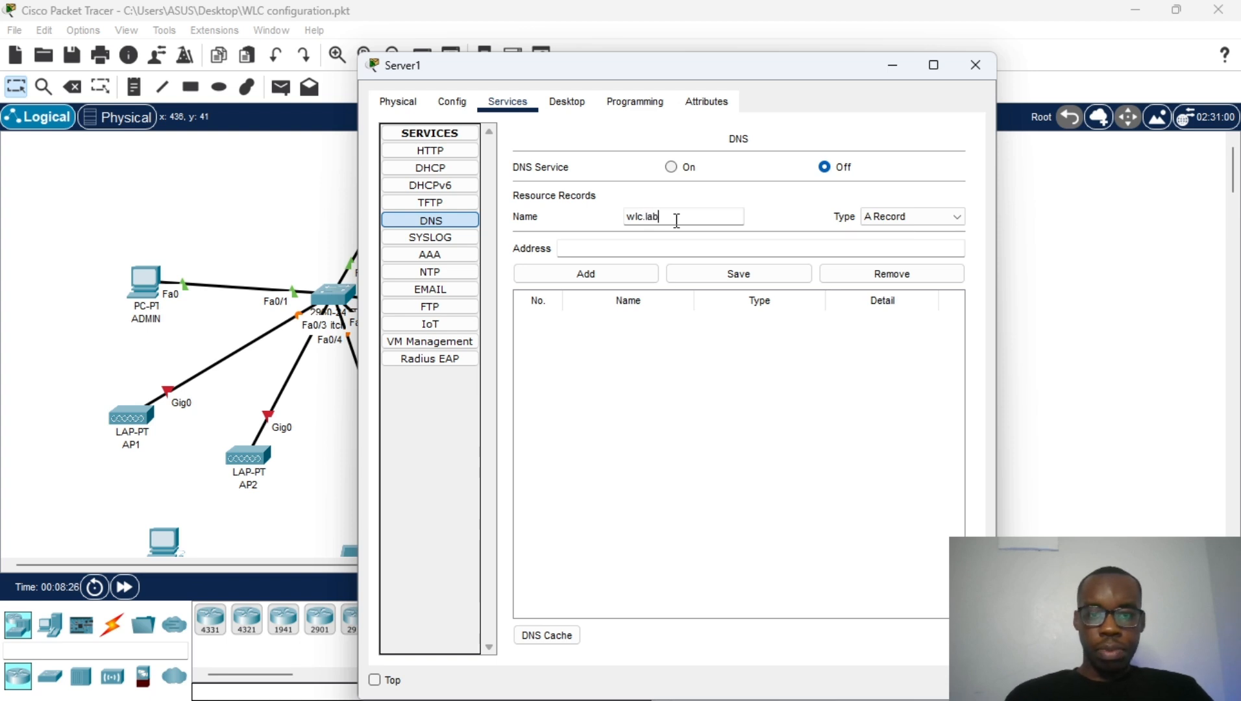
left_click(718, 244)
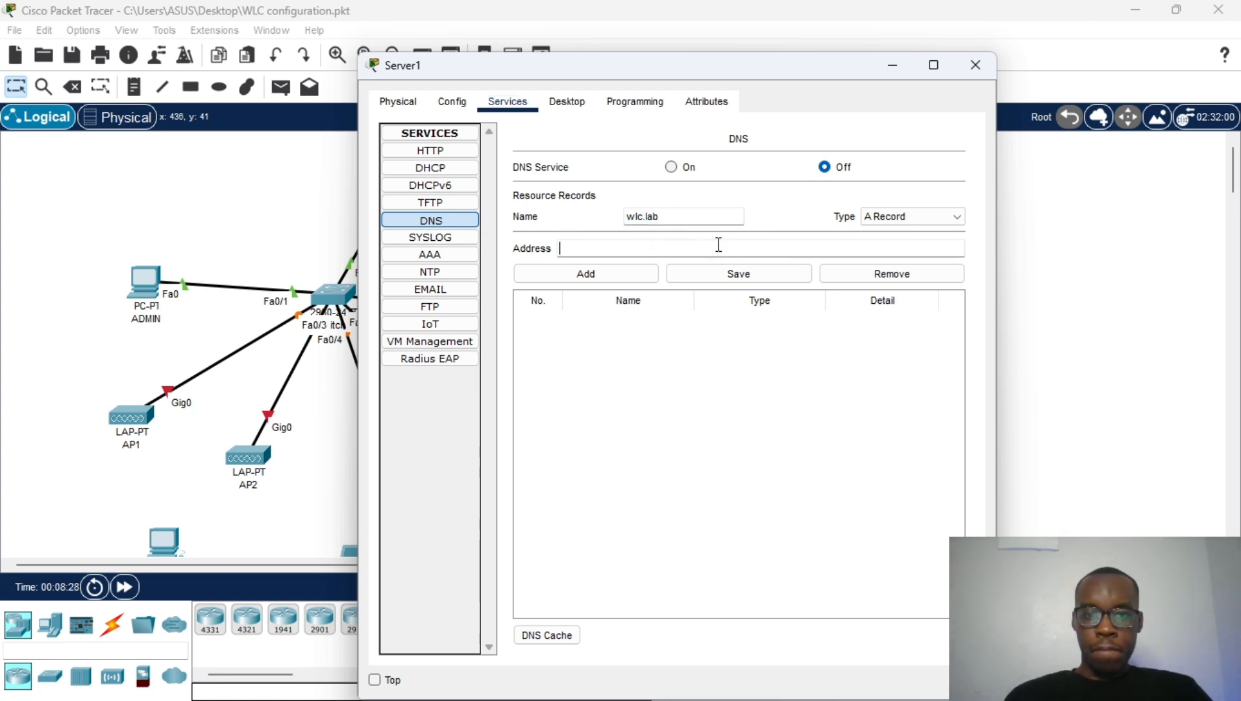
type("10.10.10.2")
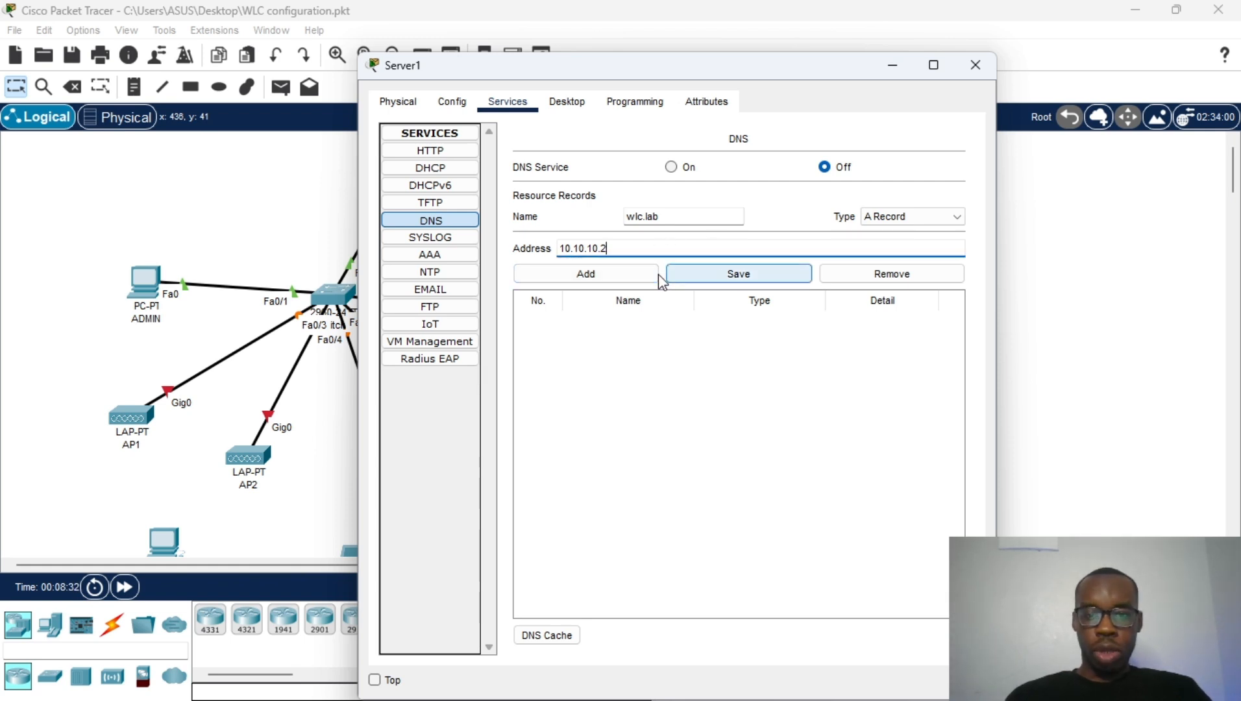
left_click(630, 273)
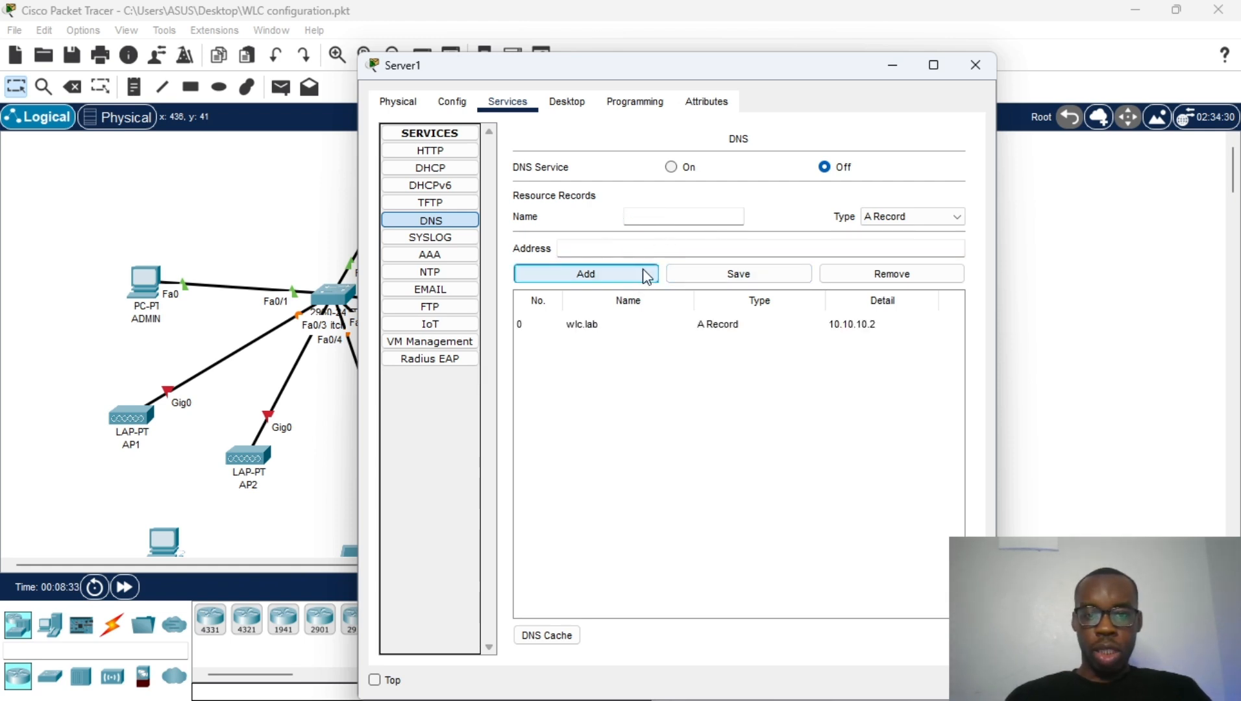
left_click(688, 168)
left_click(974, 75)
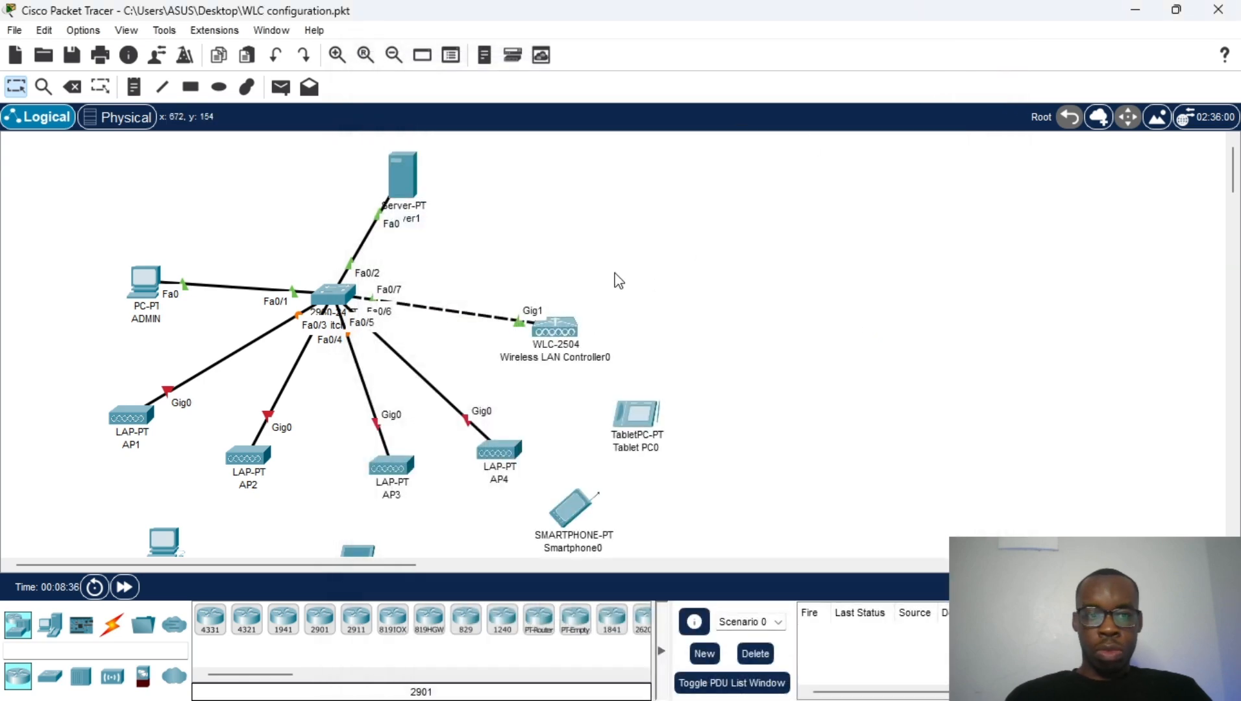
Step: Fast-forward time and switch ADMIN to DHCP, obtaining 10.10.10.10, gateway 10.10.10.1, DNS 10.10.10.3
left_click(136, 587)
double_click(136, 587)
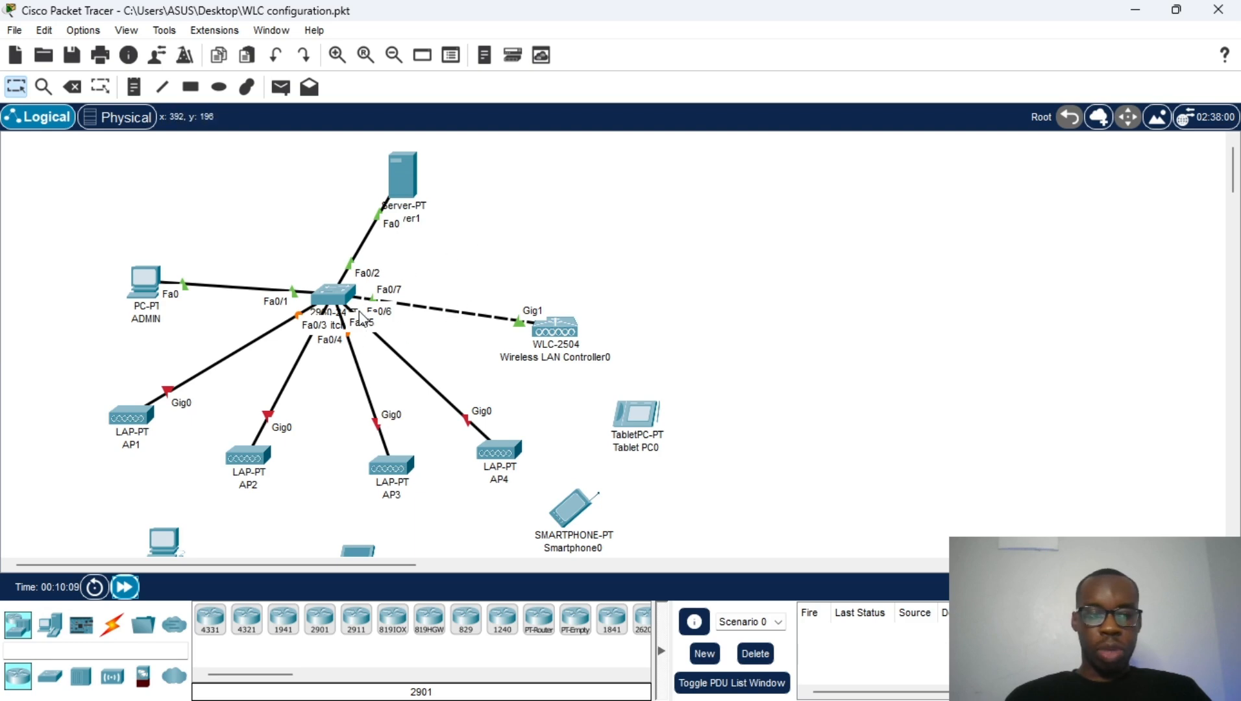
left_click(143, 280)
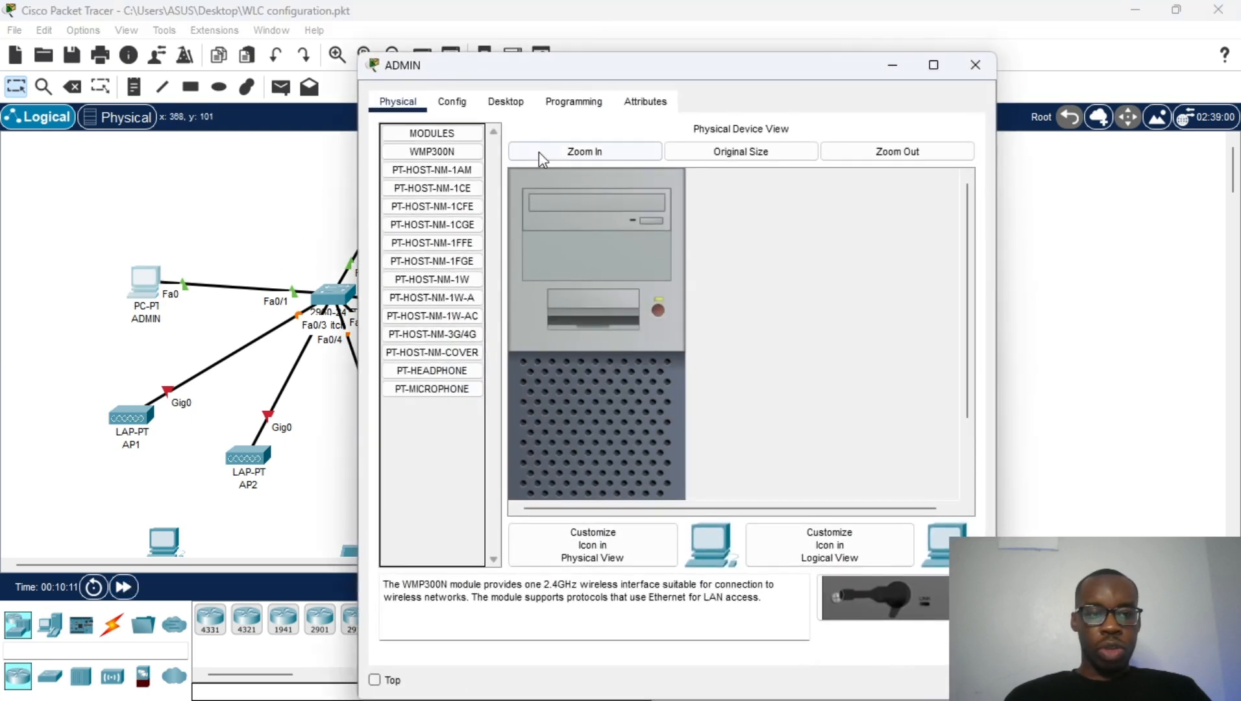
left_click(510, 133)
left_click(442, 175)
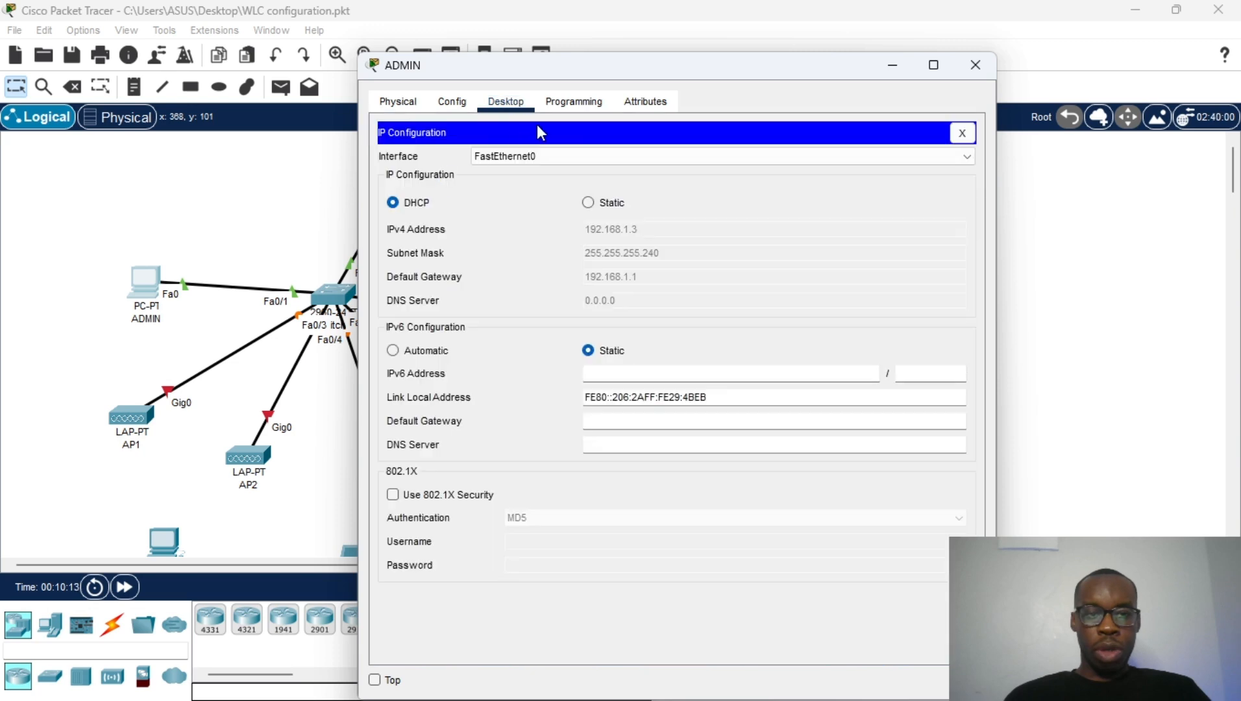
left_click_drag(643, 78, 682, 63)
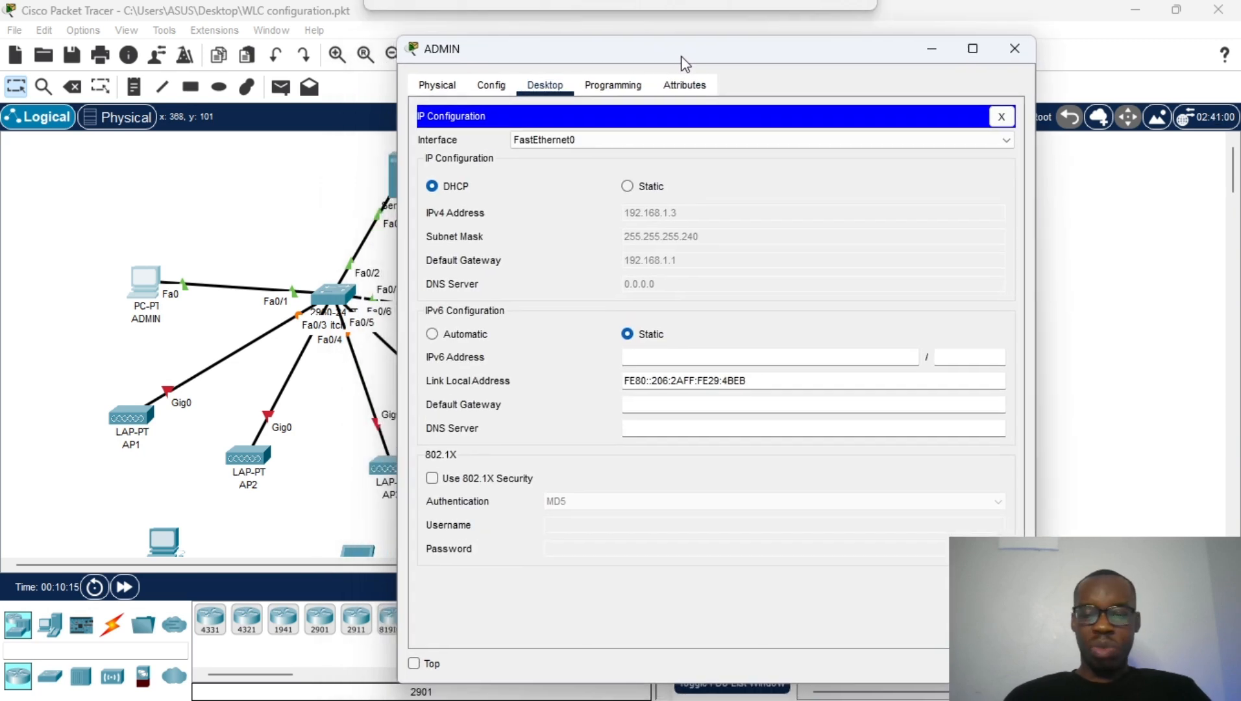
left_click(626, 187)
left_click(458, 190)
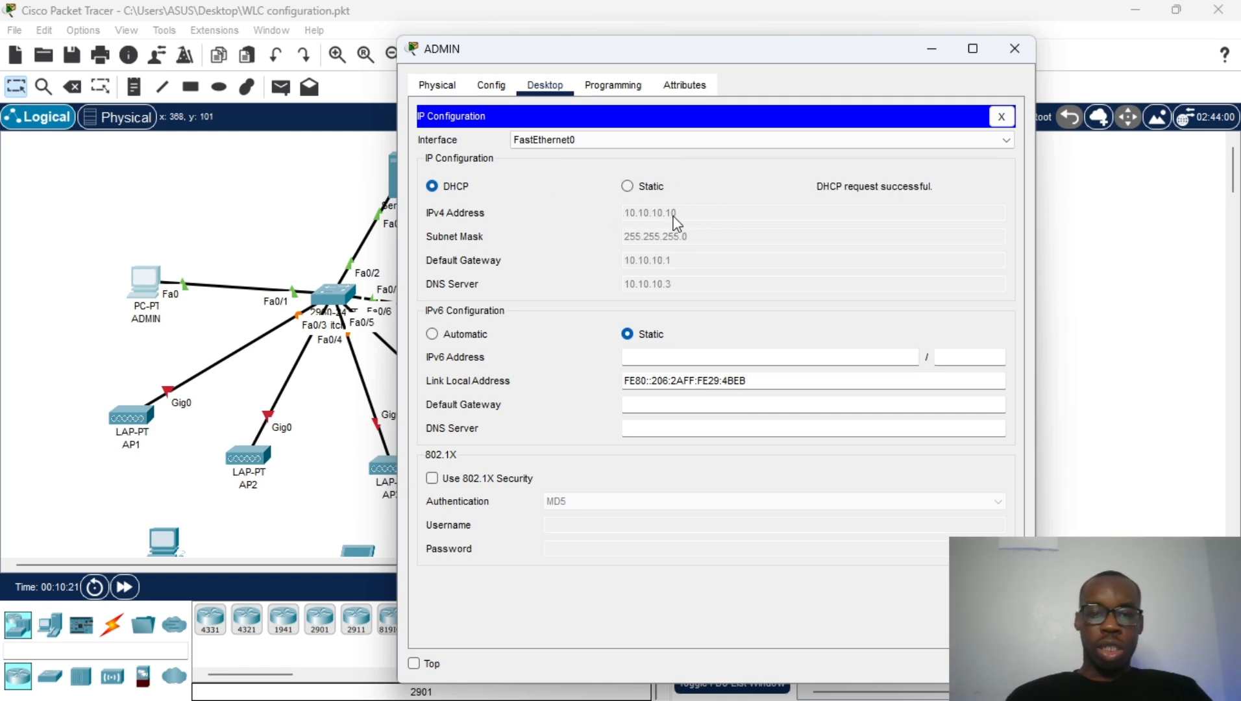
left_click(1001, 116)
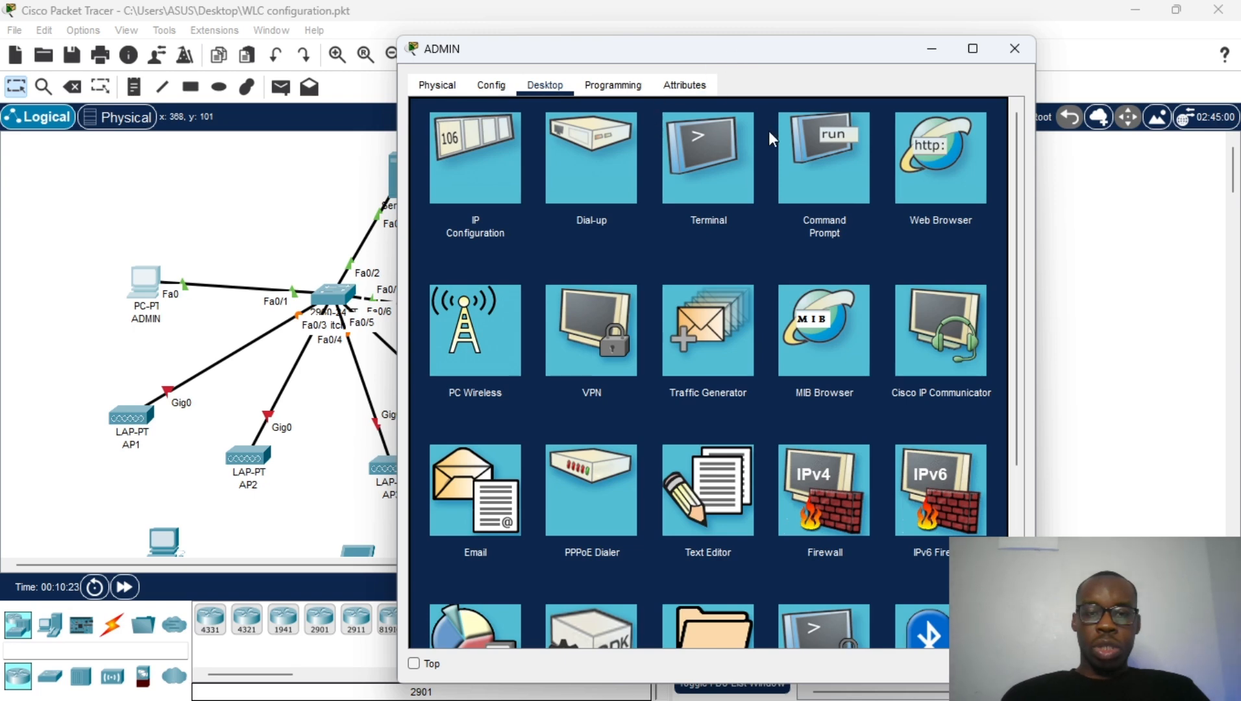
left_click(922, 171)
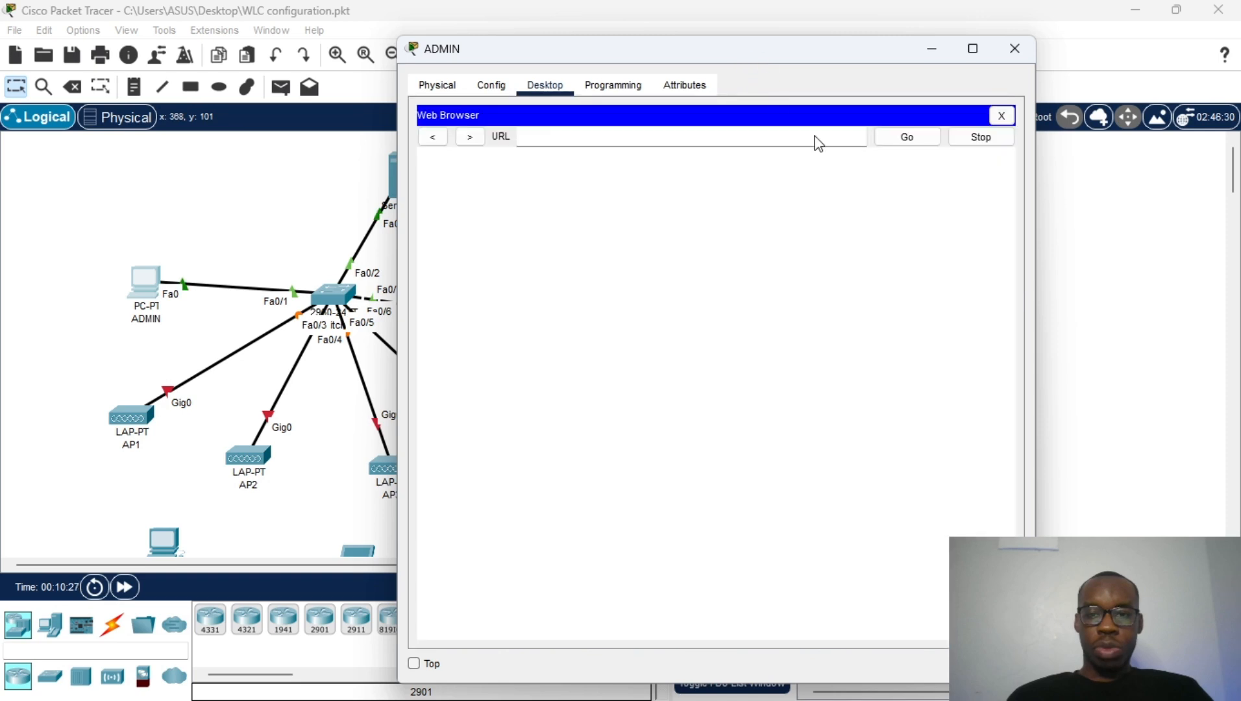
left_click(617, 131)
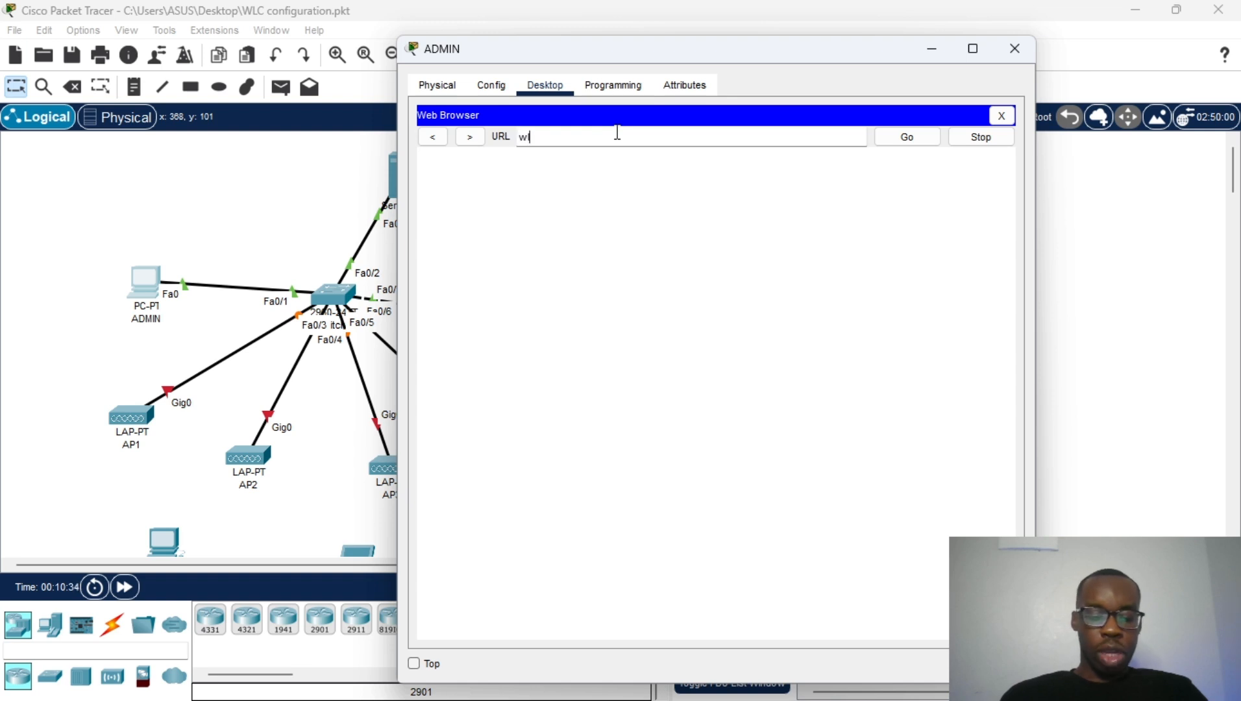
type("wlc.lab")
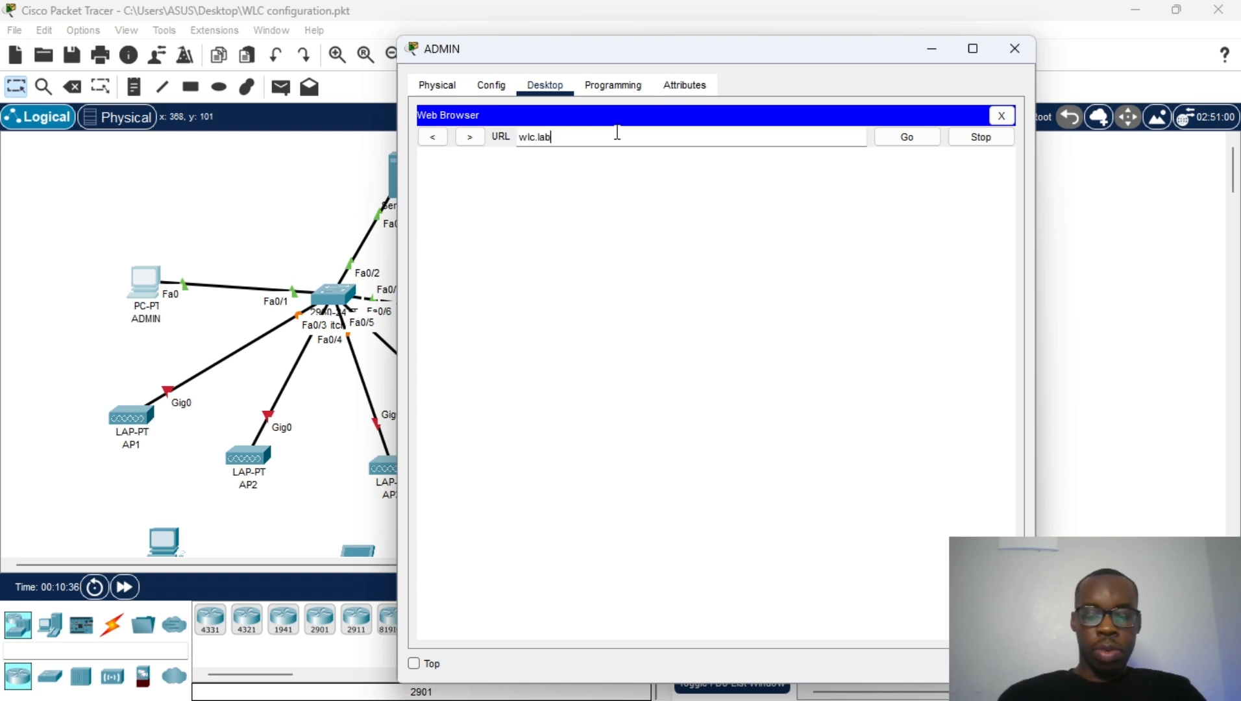
key("Home")
type("http://")
left_click(890, 138)
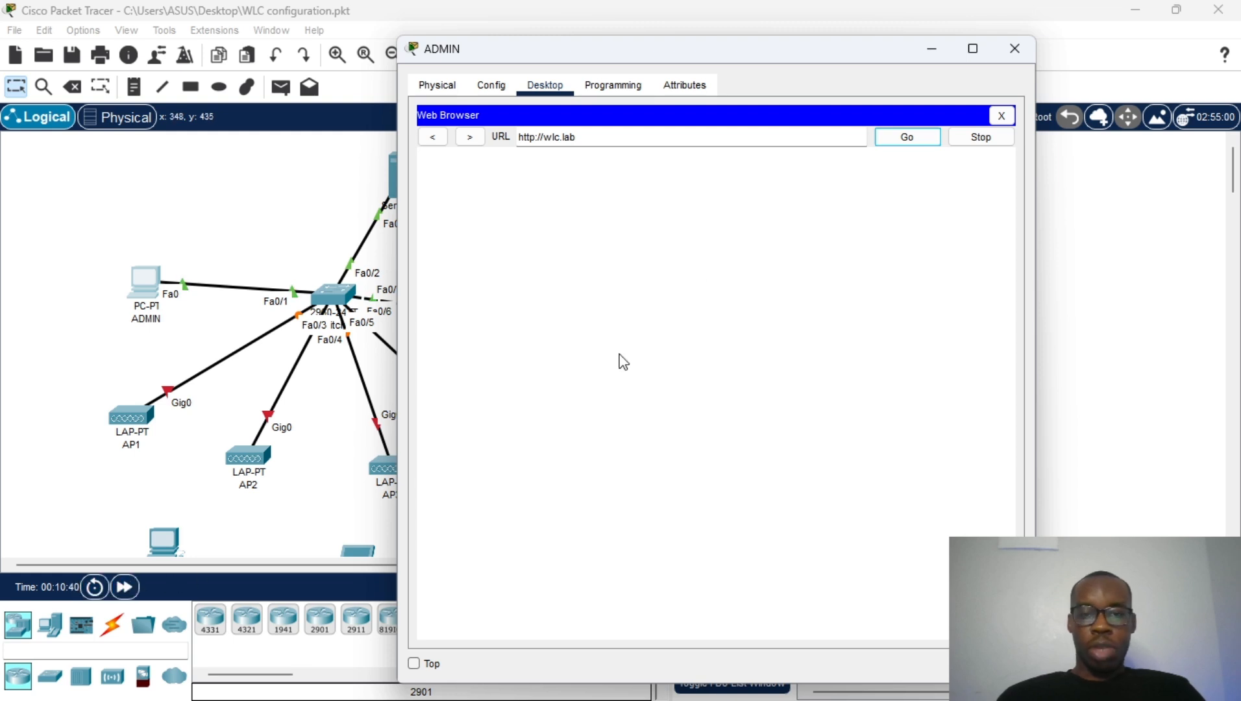
left_click(914, 134)
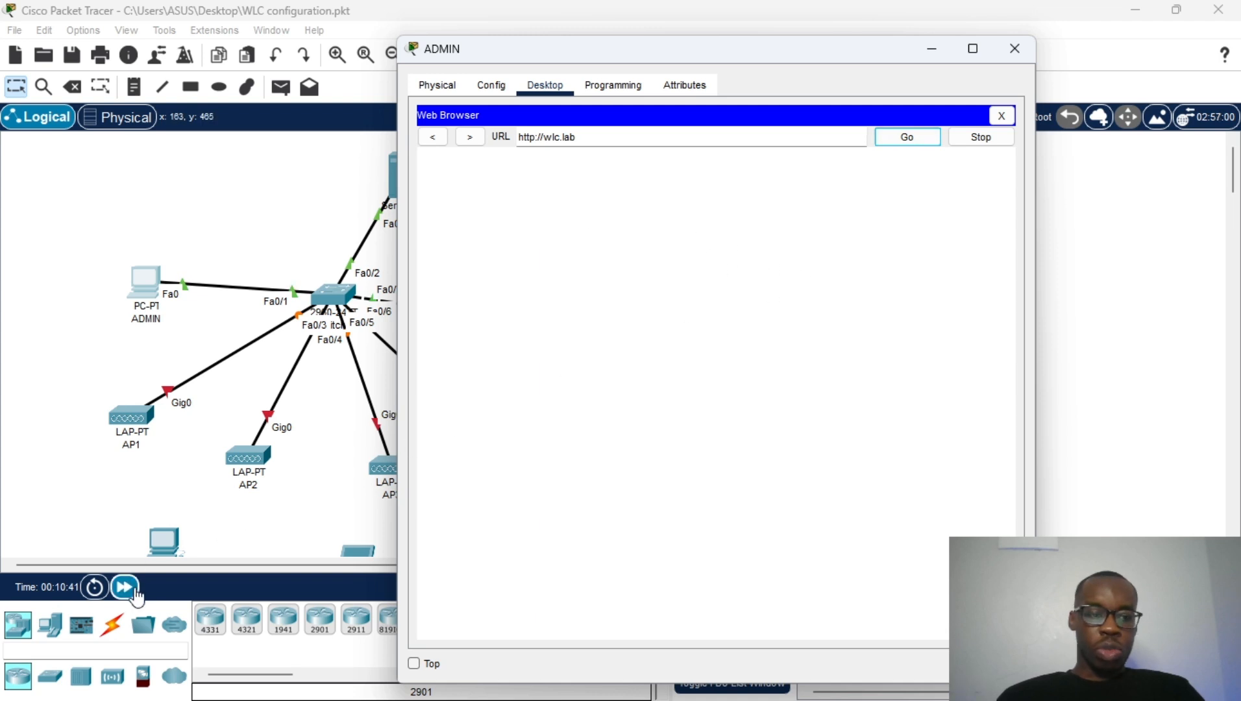
Step: Fast-forward time, retry loading wlc.lab, then set the browser aside to show the topology
left_click(124, 587)
left_click(150, 287)
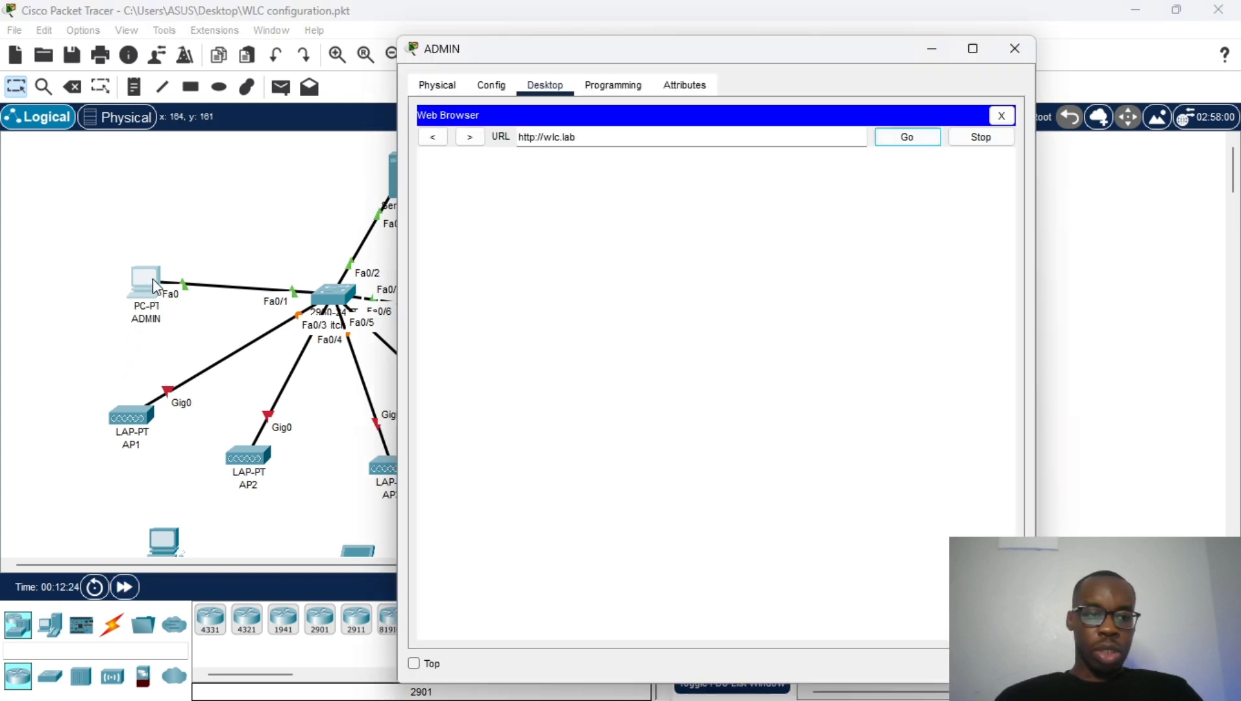
left_click(654, 135)
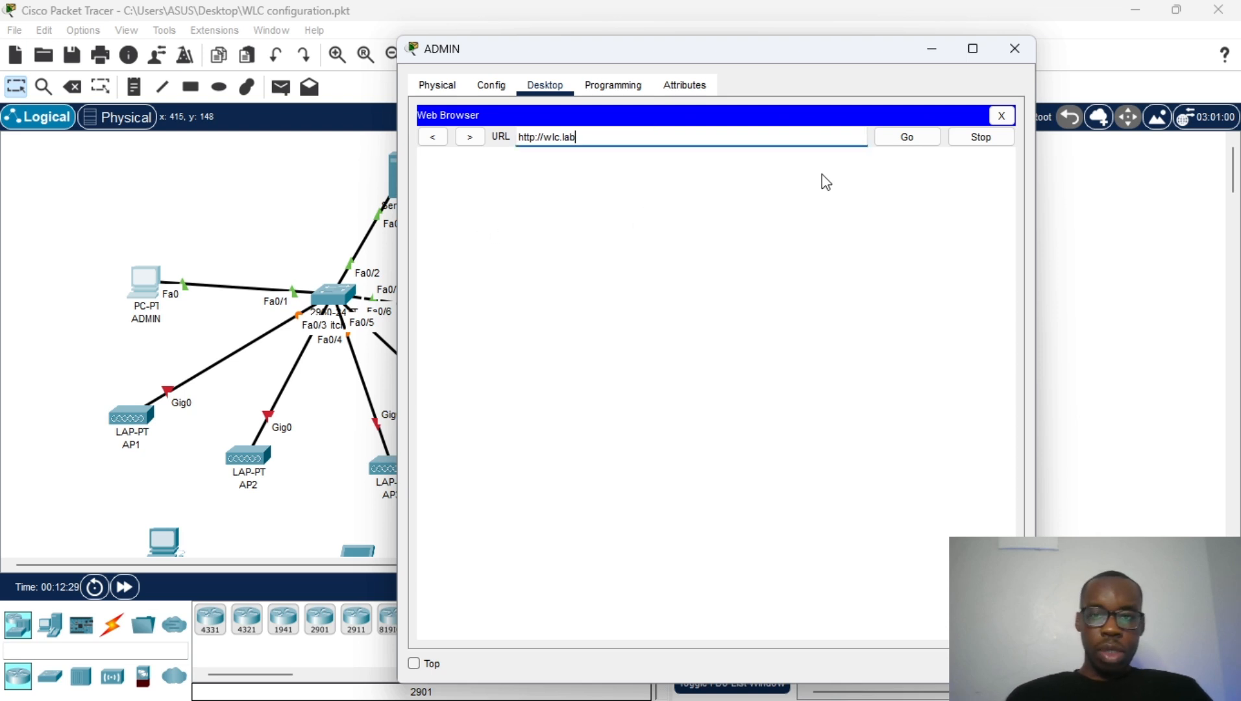
left_click(898, 139)
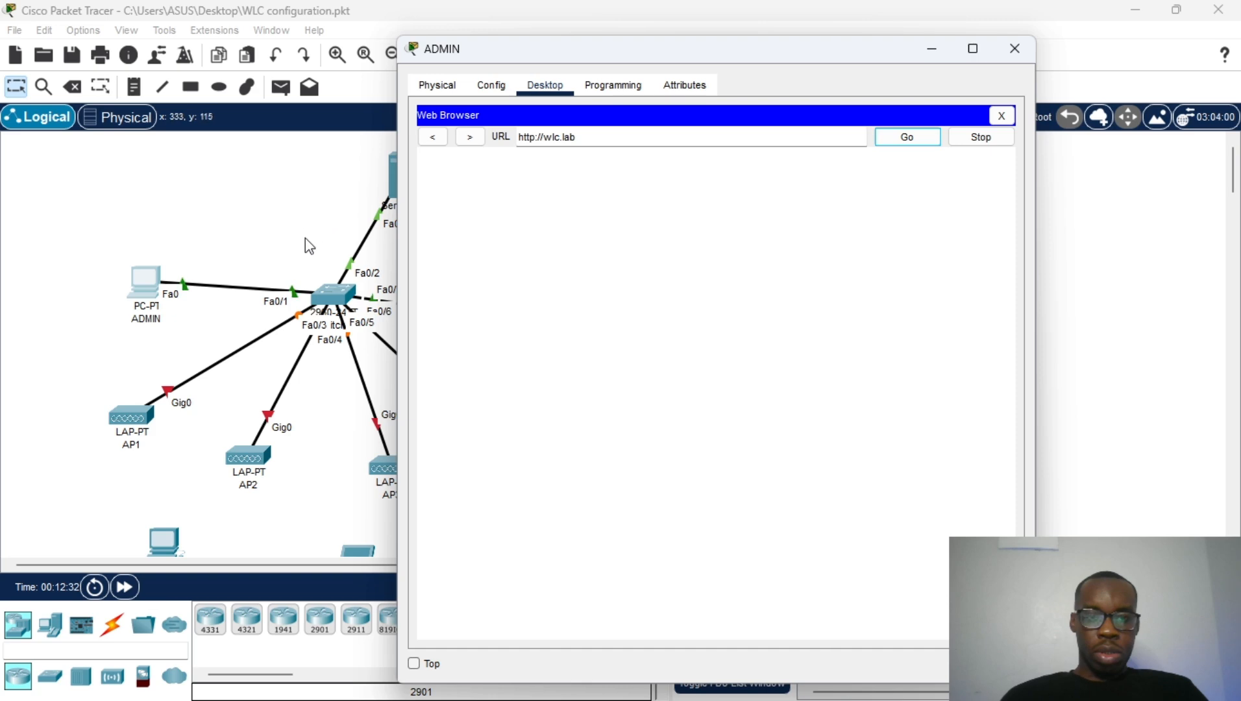
left_click(275, 202)
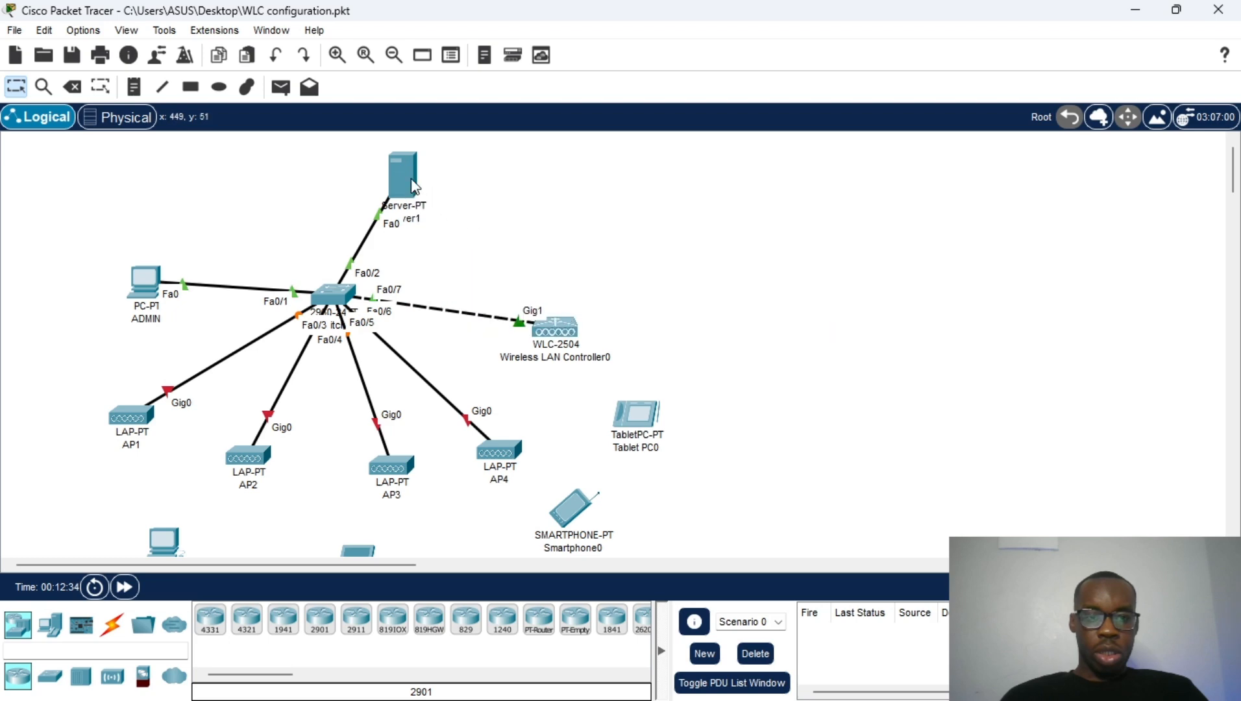
left_click(454, 209)
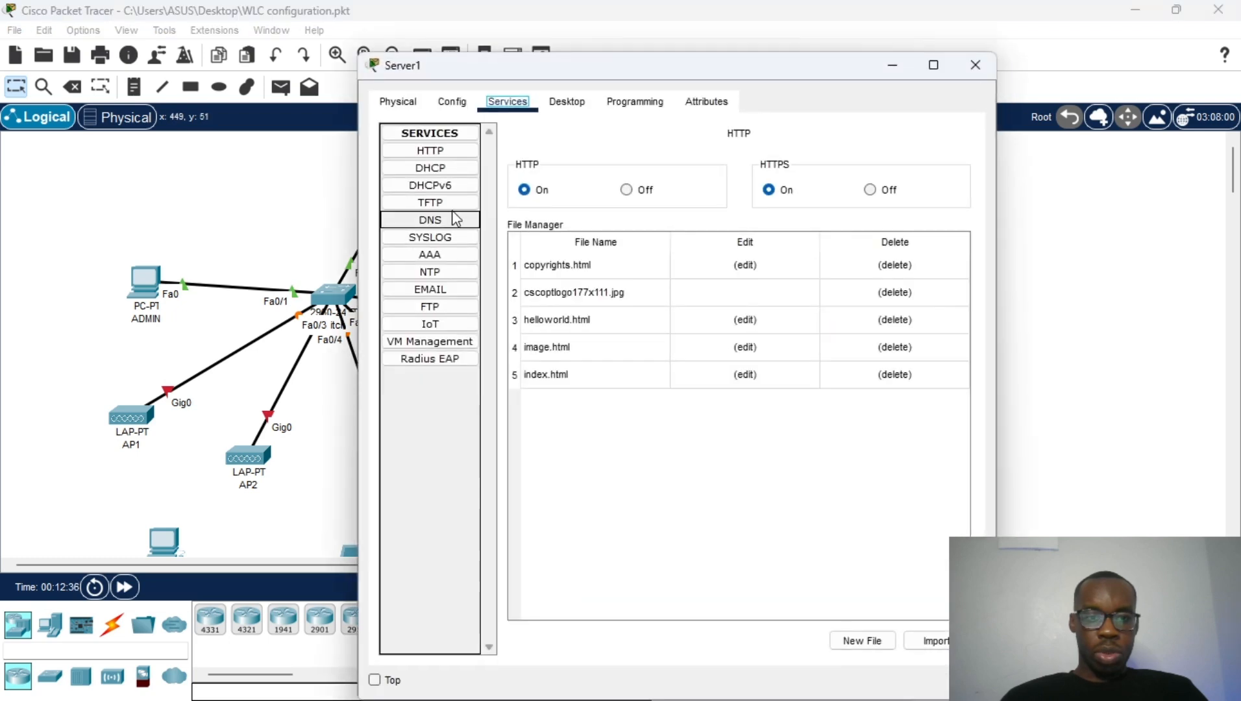
left_click(445, 221)
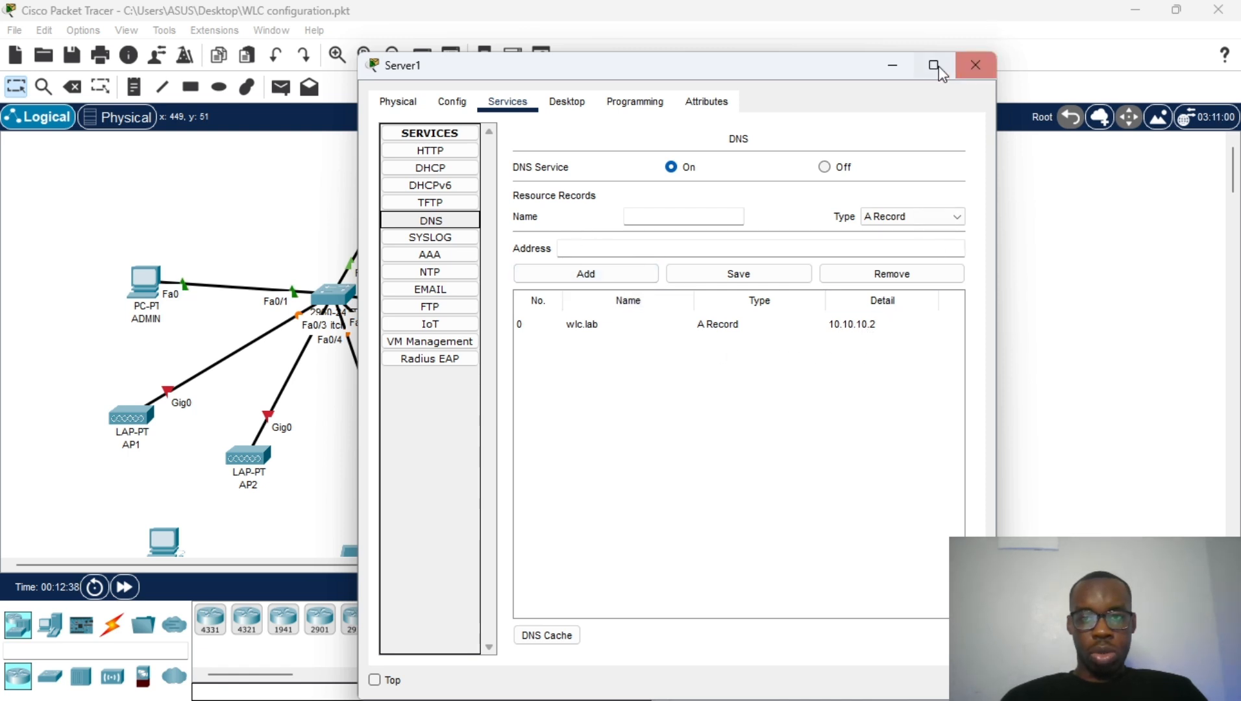
left_click(892, 65)
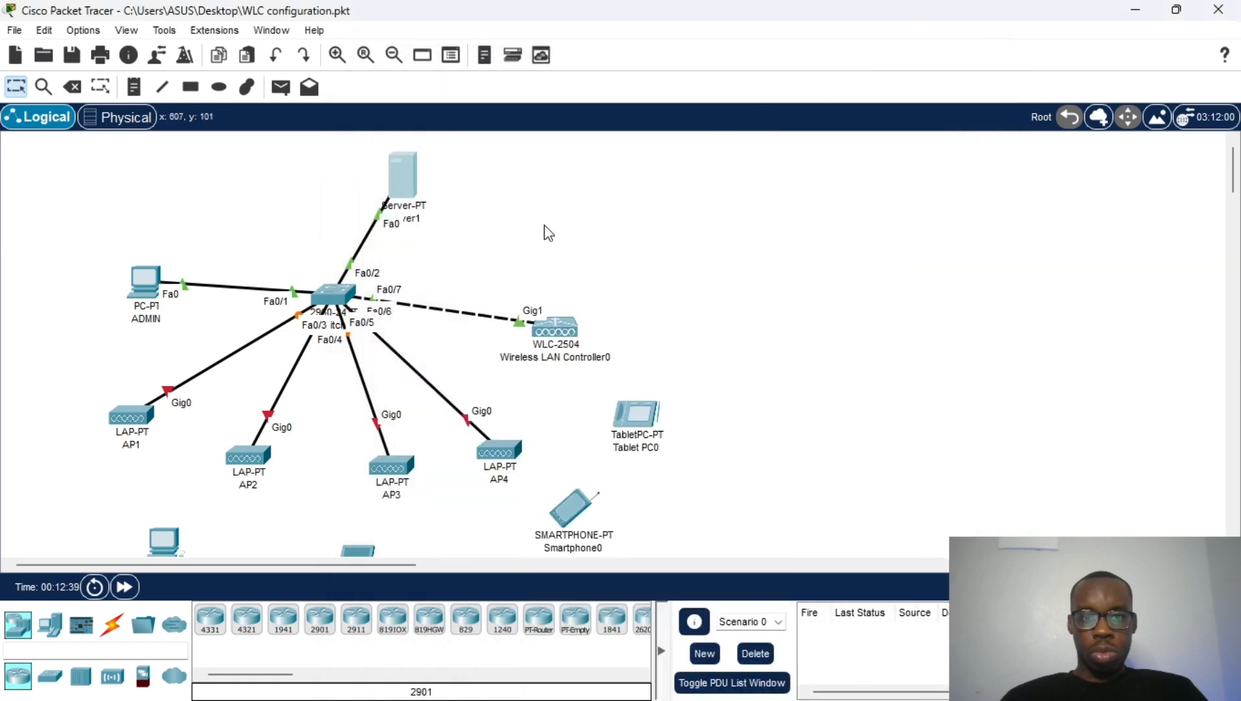
left_click(135, 275)
Step: On the WLC page, enter an admin username, password and confirmation, then click Start
scroll(642, 360, "down", 2)
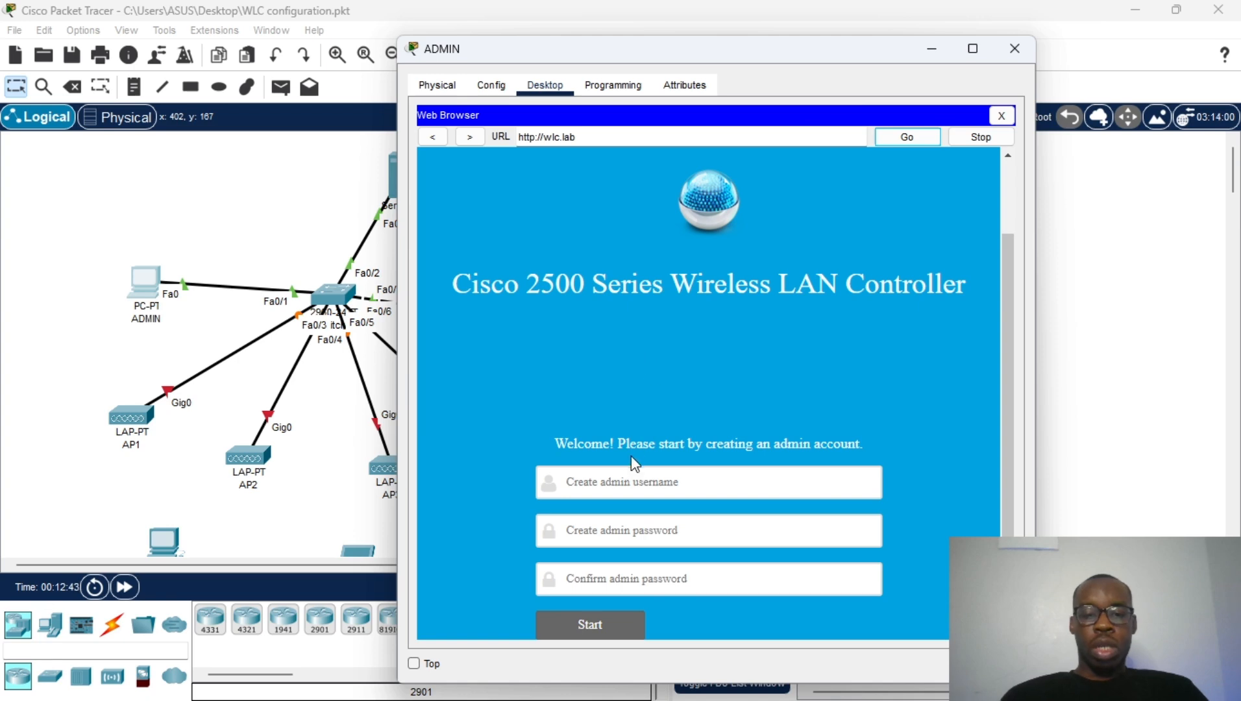
left_click(637, 480)
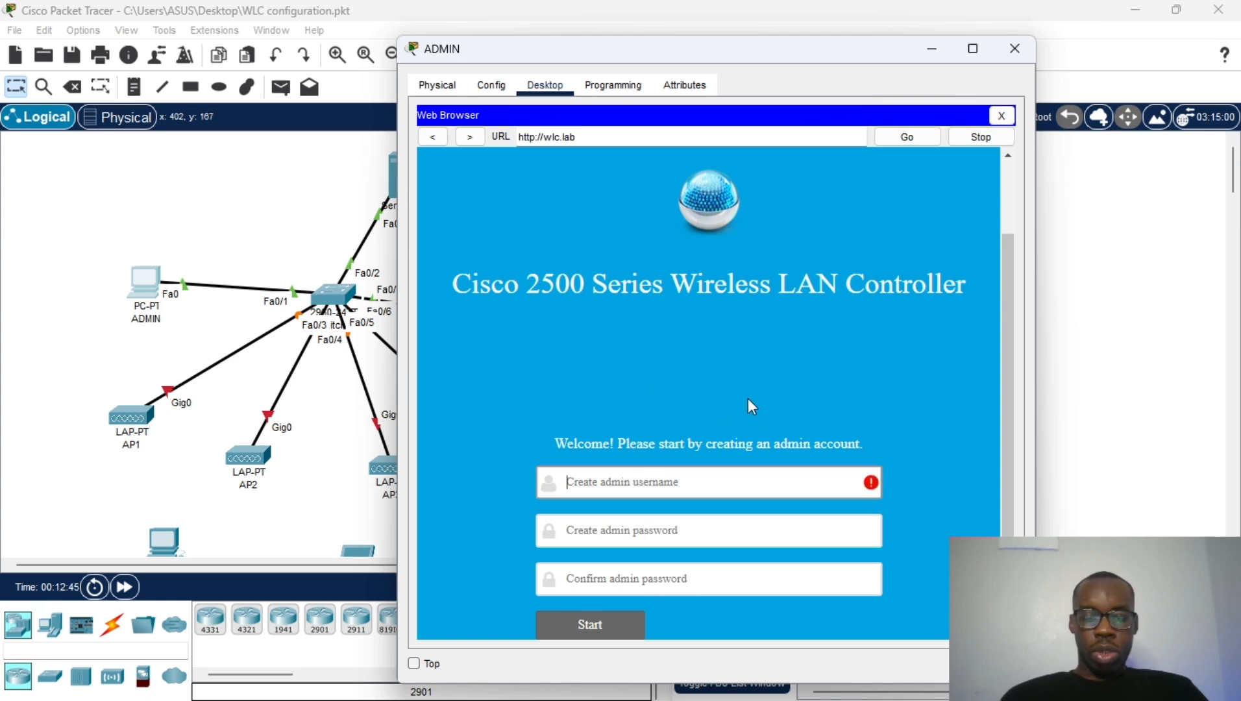
type("san")
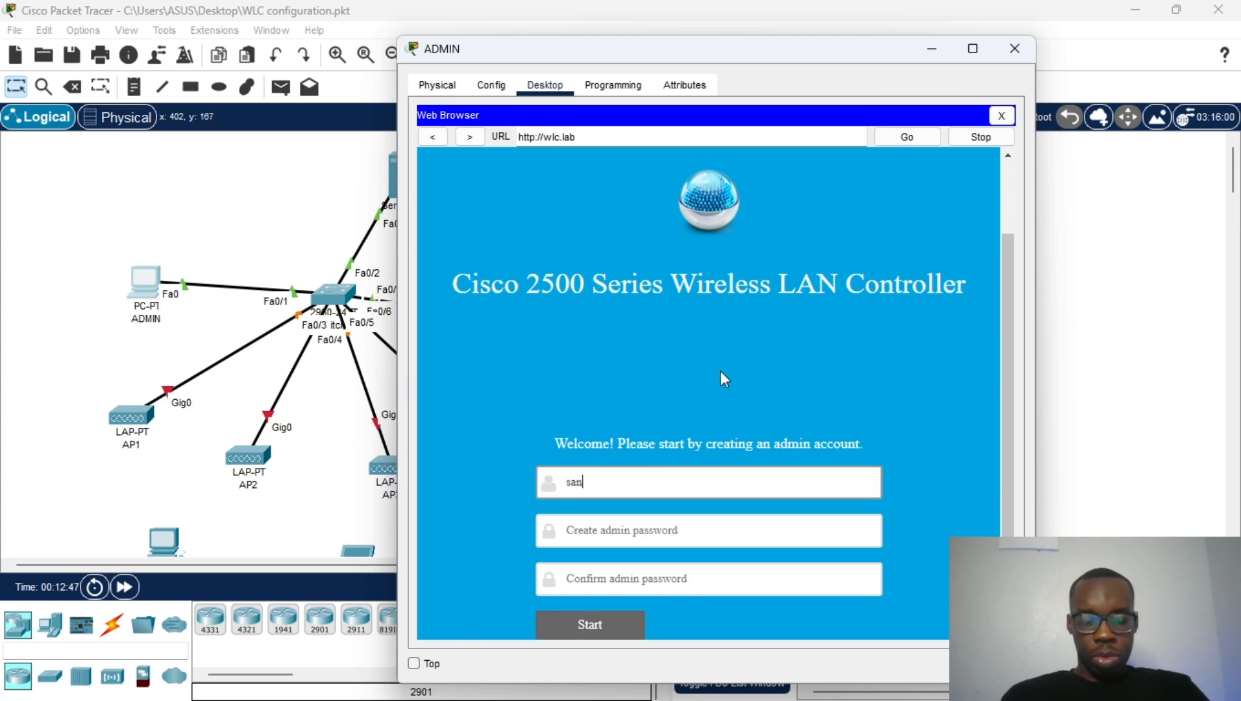
type("tos")
left_click(709, 538)
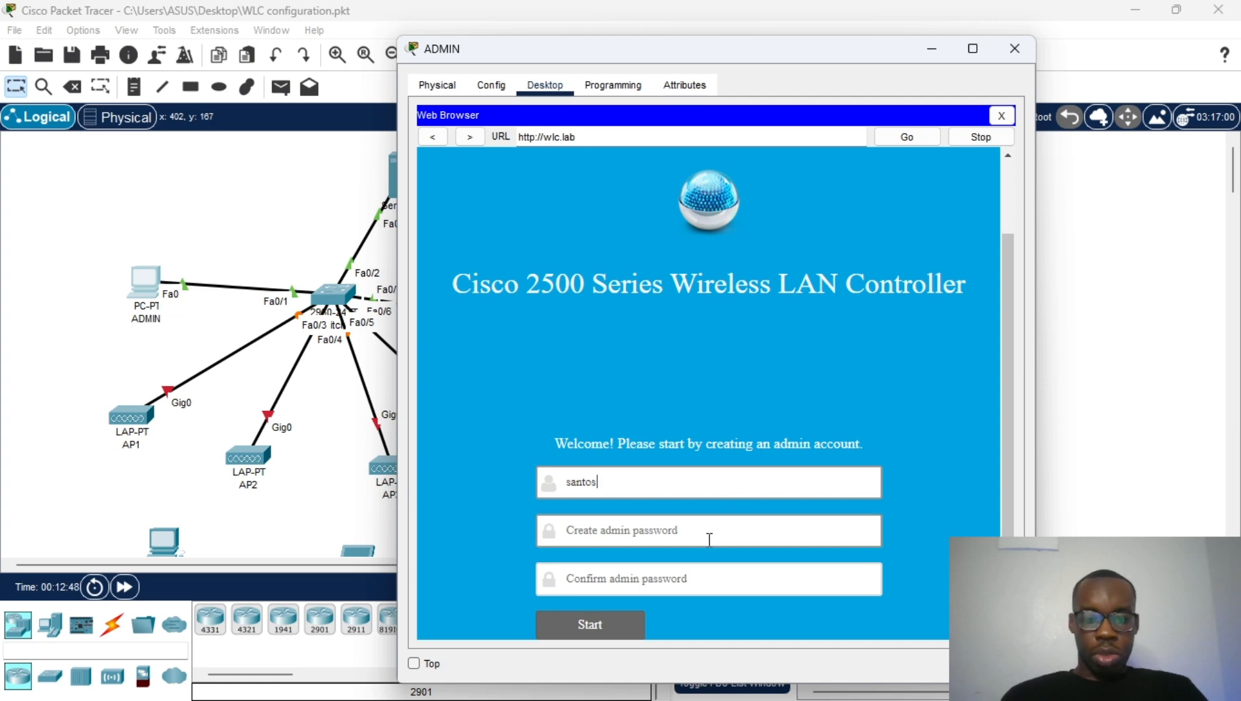
type("C")
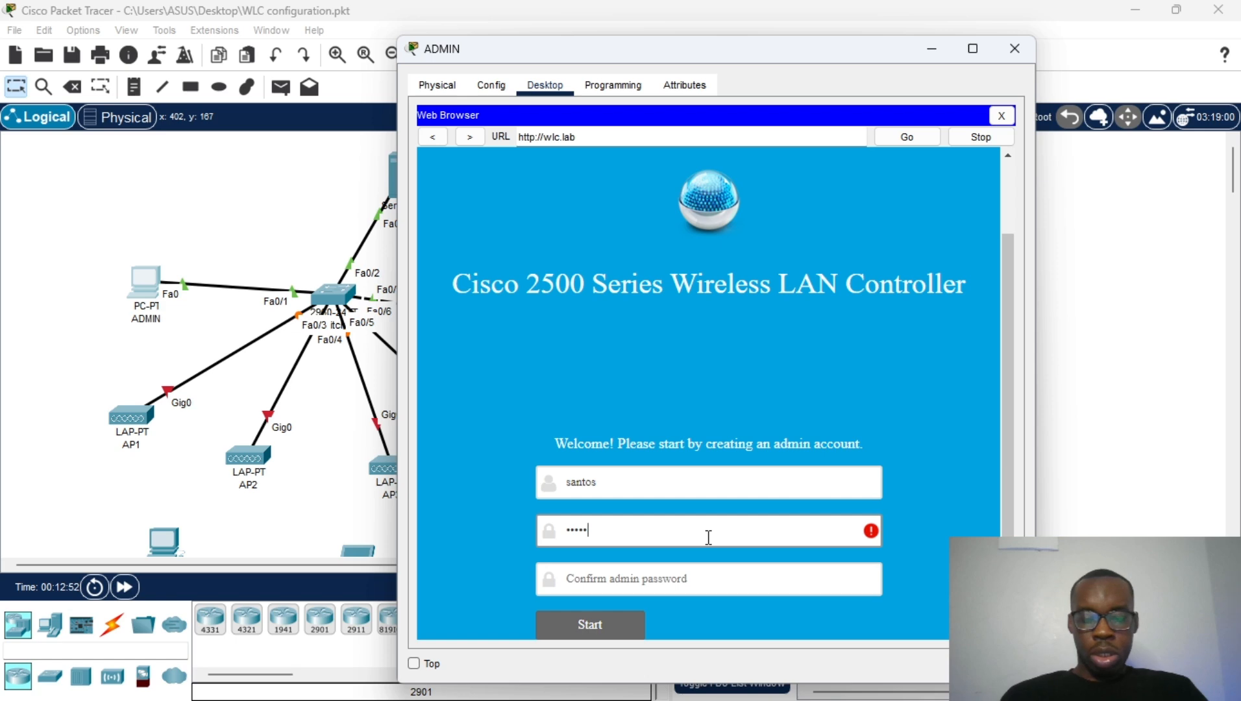
type("1")
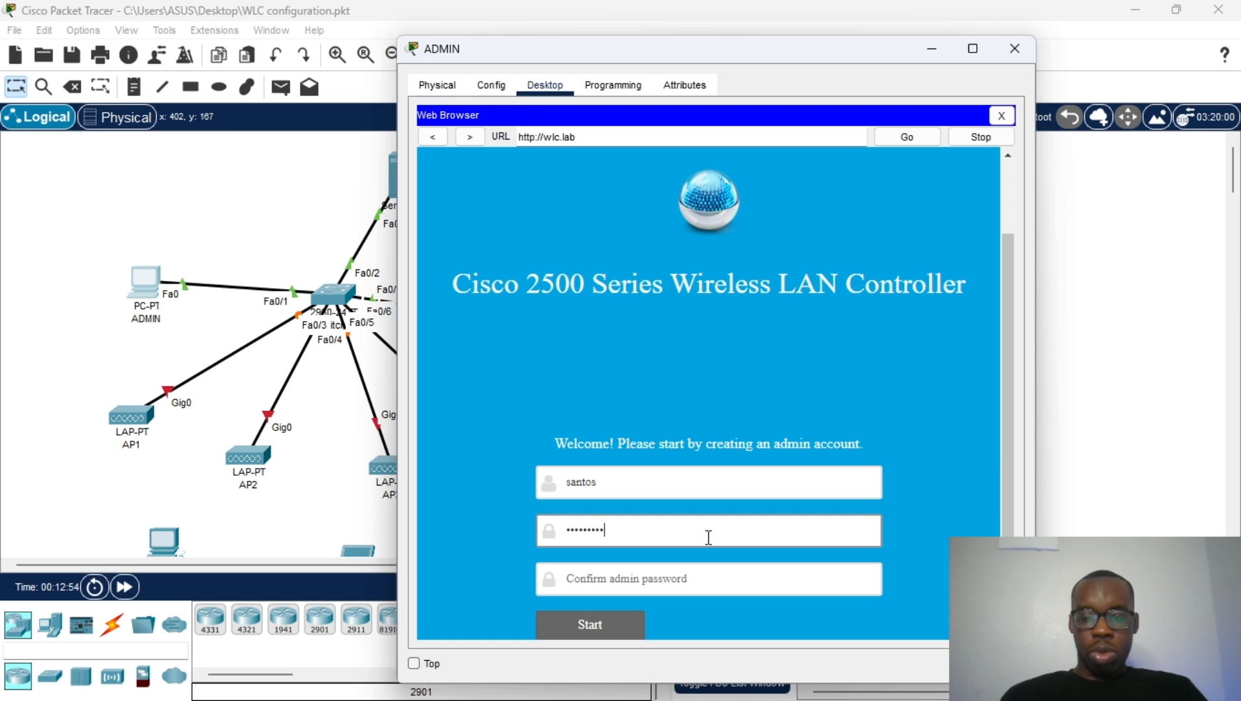
left_click(698, 567)
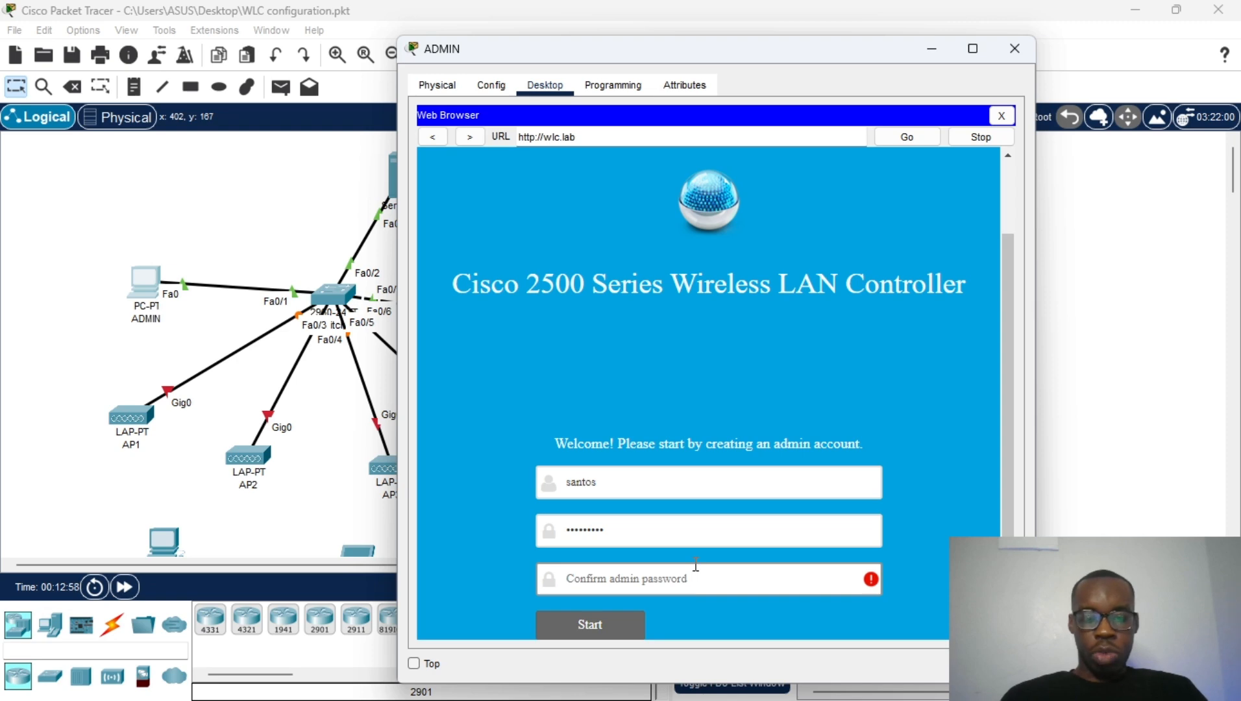
type("C")
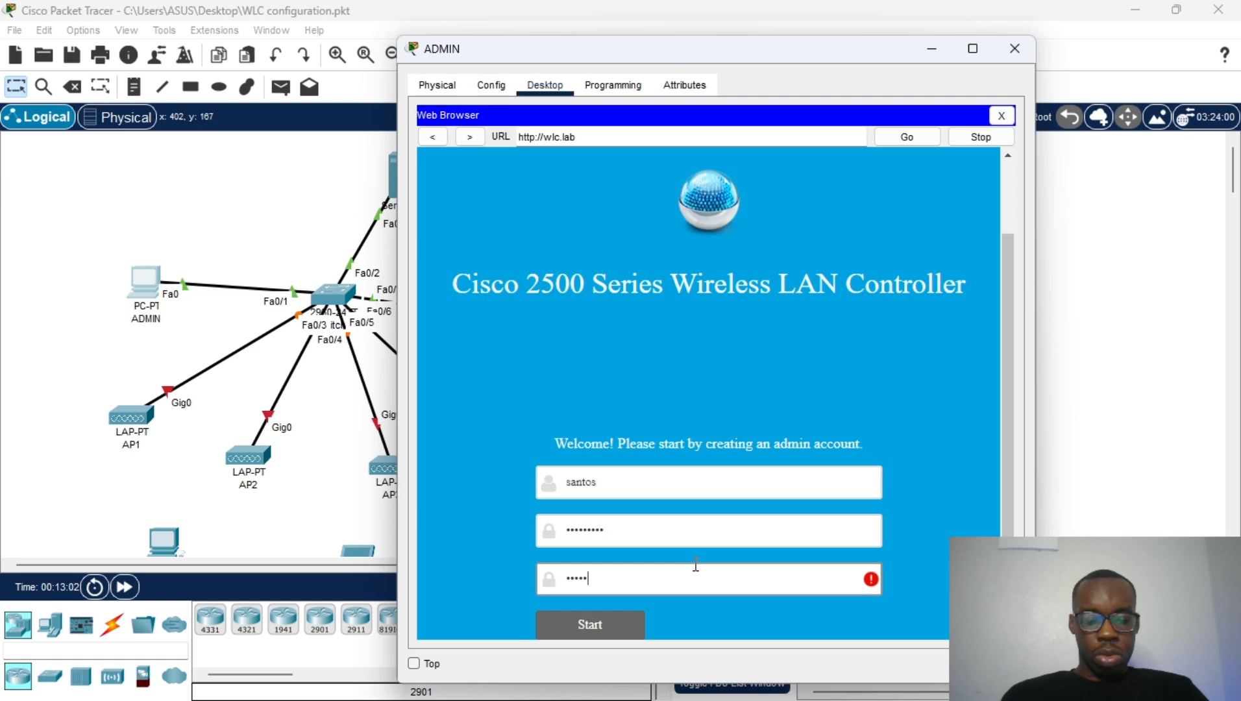
type("3")
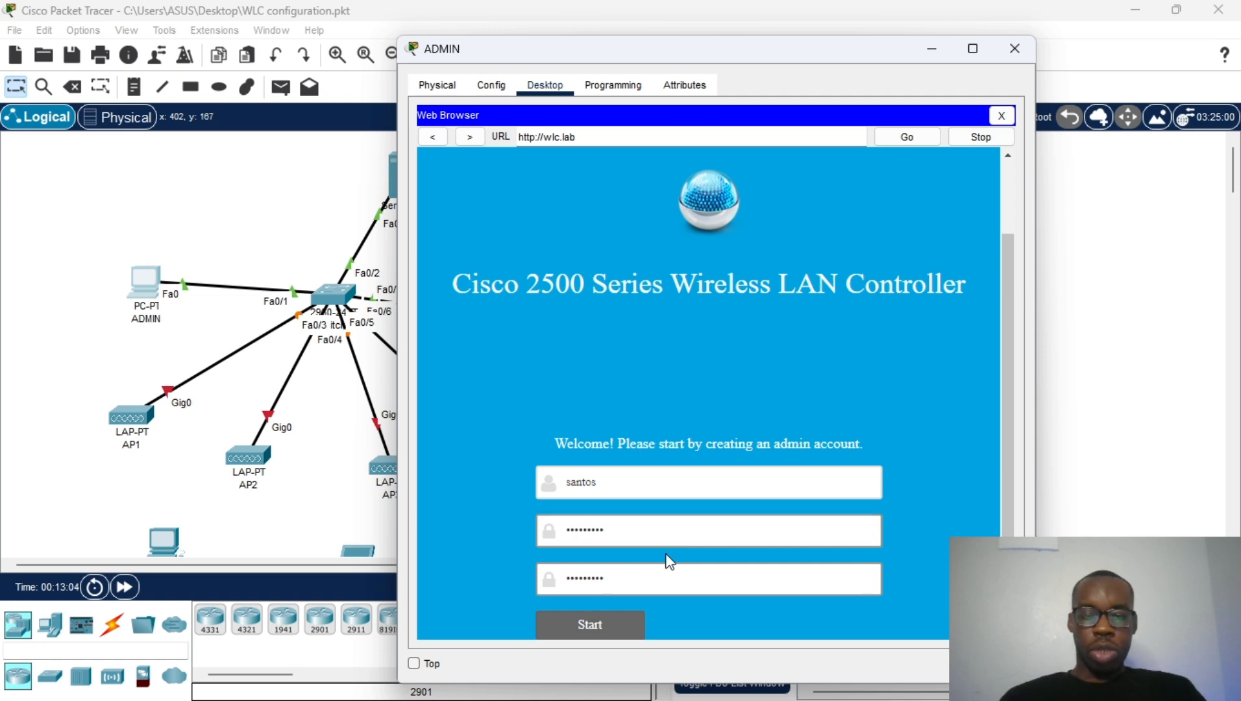
left_click(590, 624)
Step: Enter system name DUNAMIS-LAB and management IP address 10.10.10.2
scroll(712, 402, "down", 3)
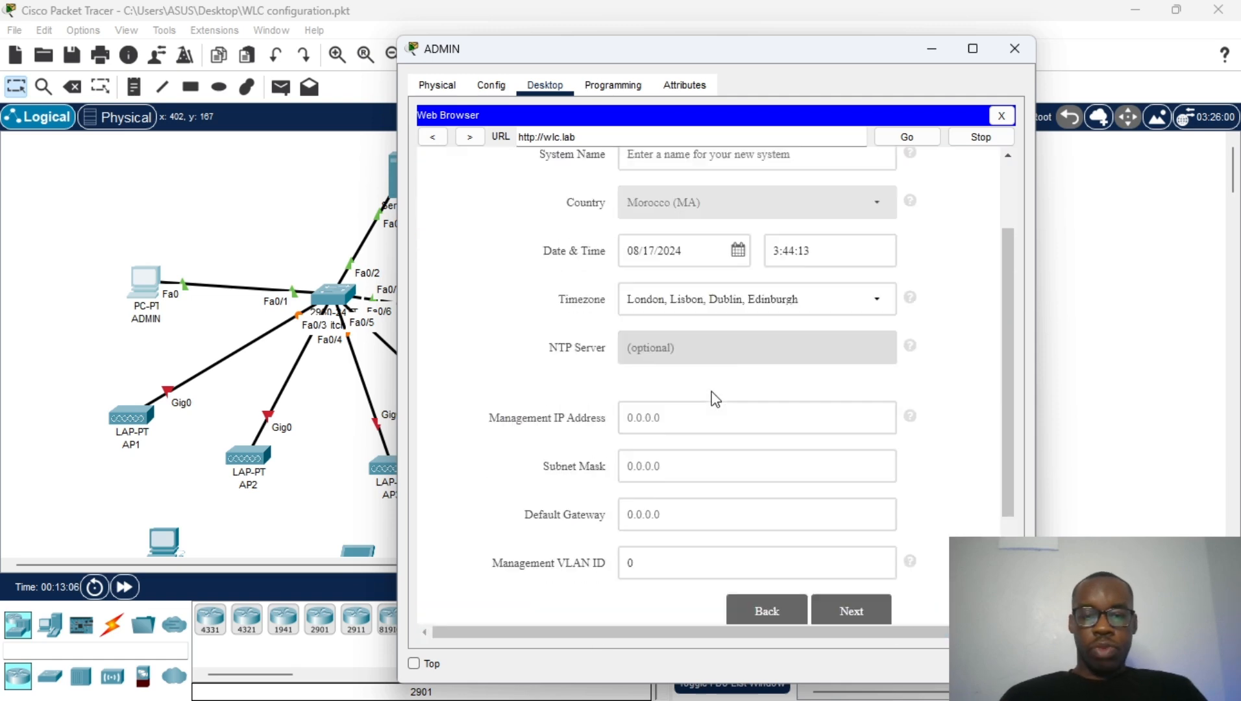
scroll(712, 399, "up", 3)
left_click(710, 274)
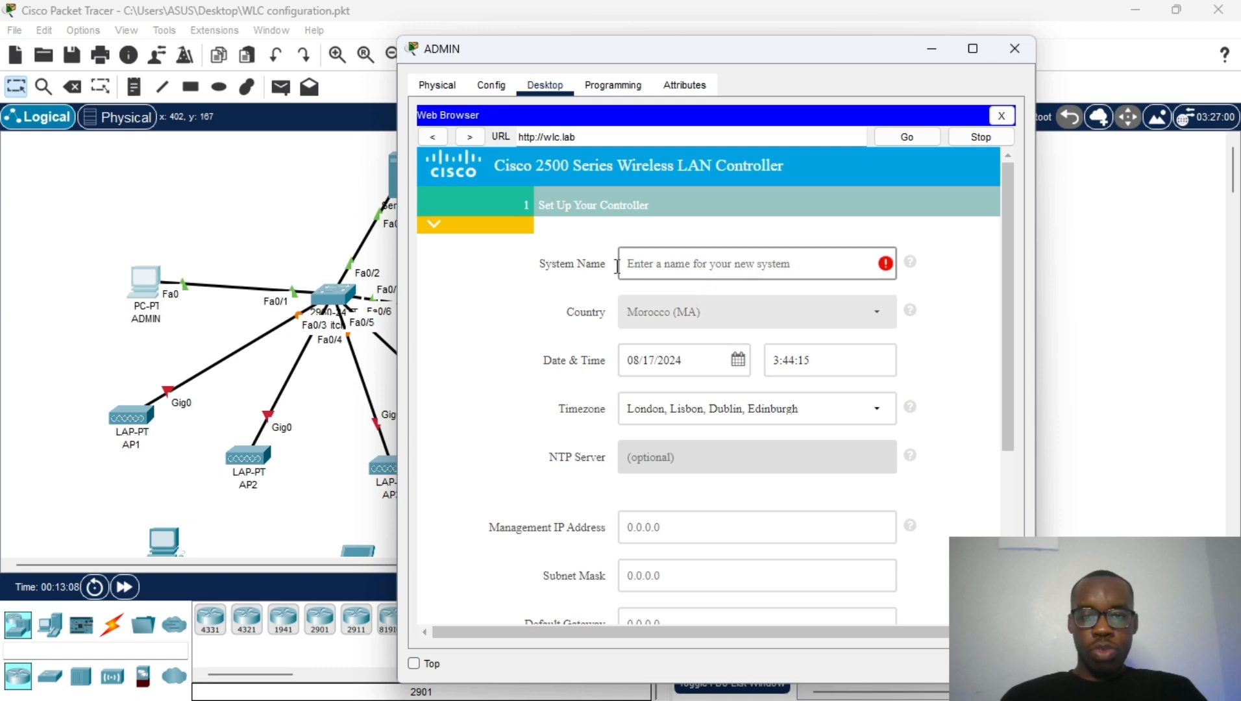
type("DUN")
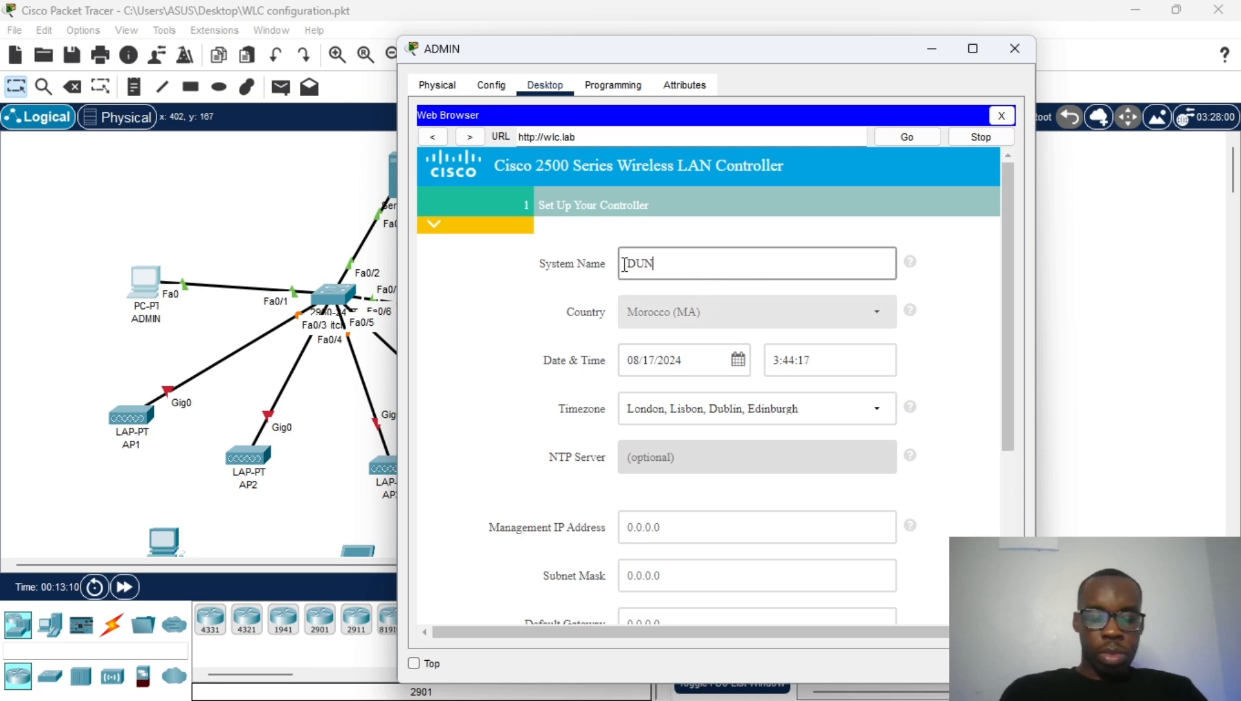
type("AMIS-LAB")
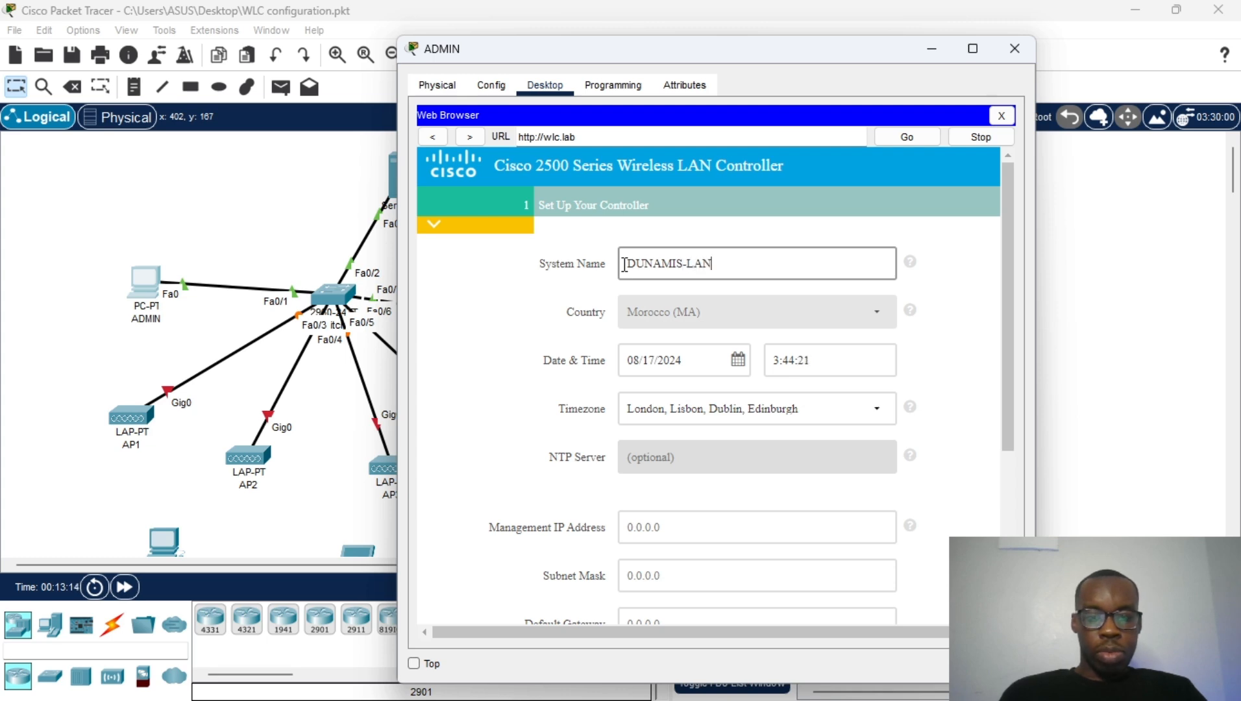
scroll(721, 318, "down", 3)
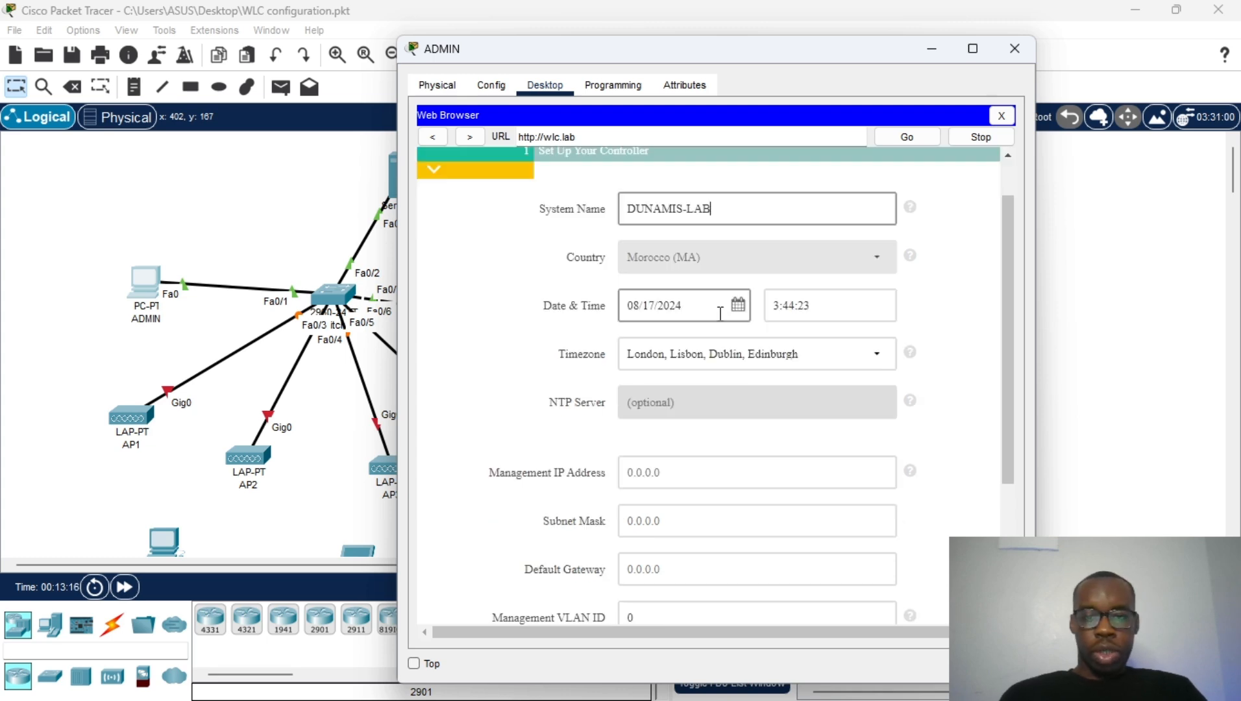
left_click(706, 366)
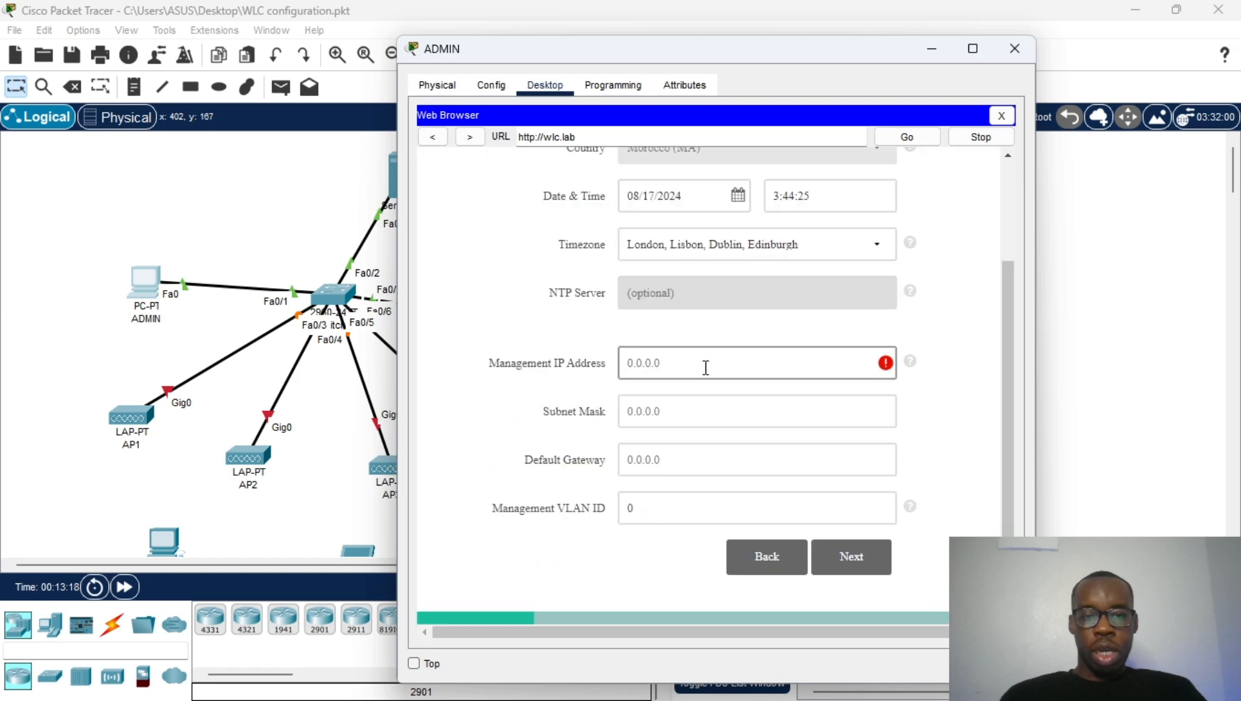
type("1")
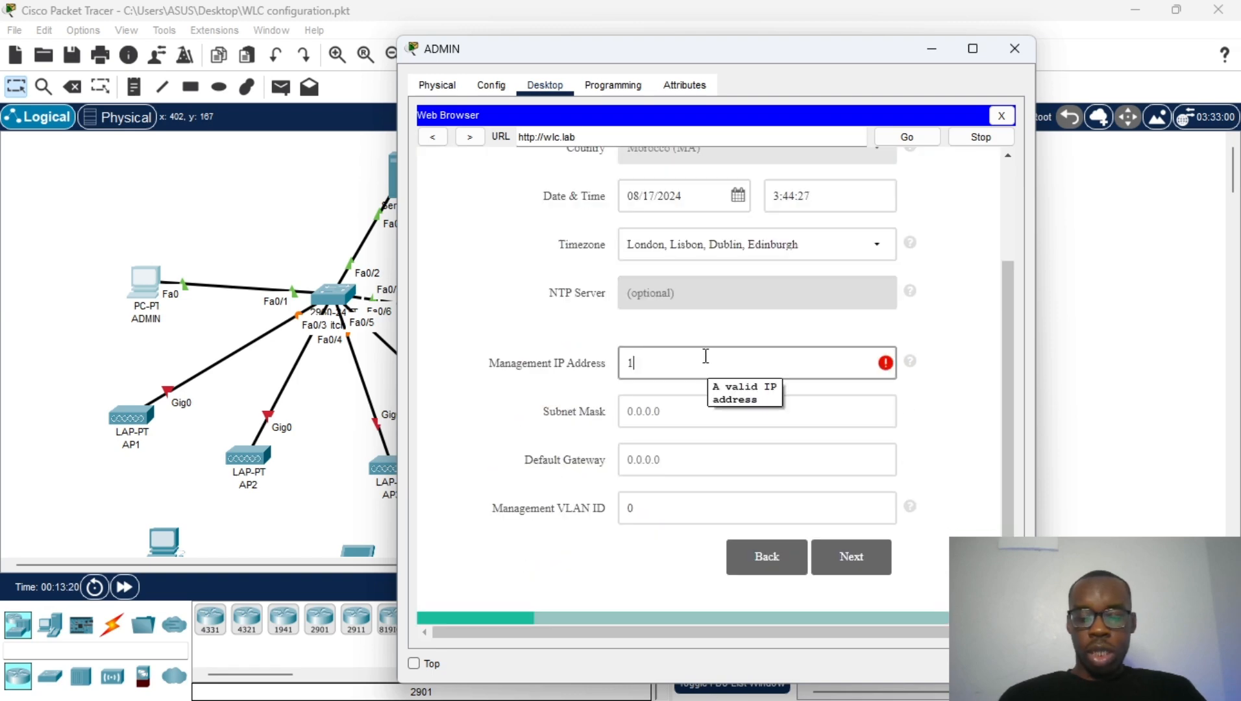
type("0.10.10")
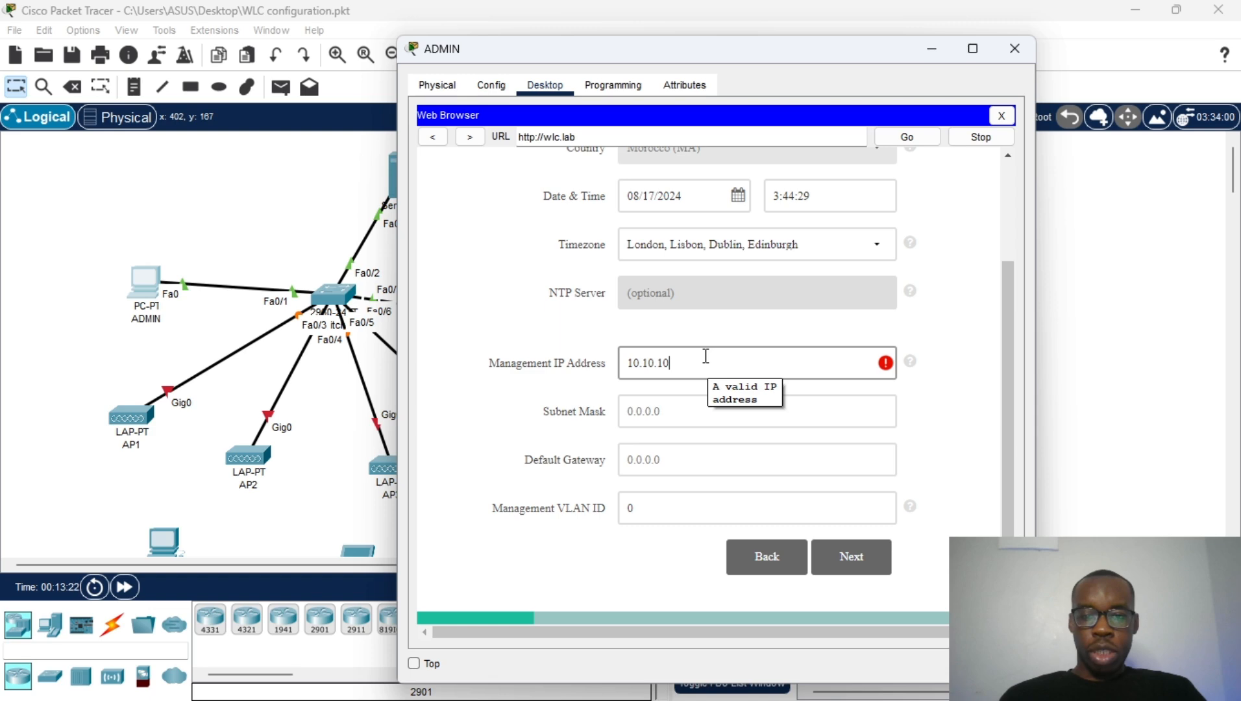
type(".2")
Step: Enter subnet mask 255.255.255.0 and default gateway 10.10.10.1
left_click(658, 418)
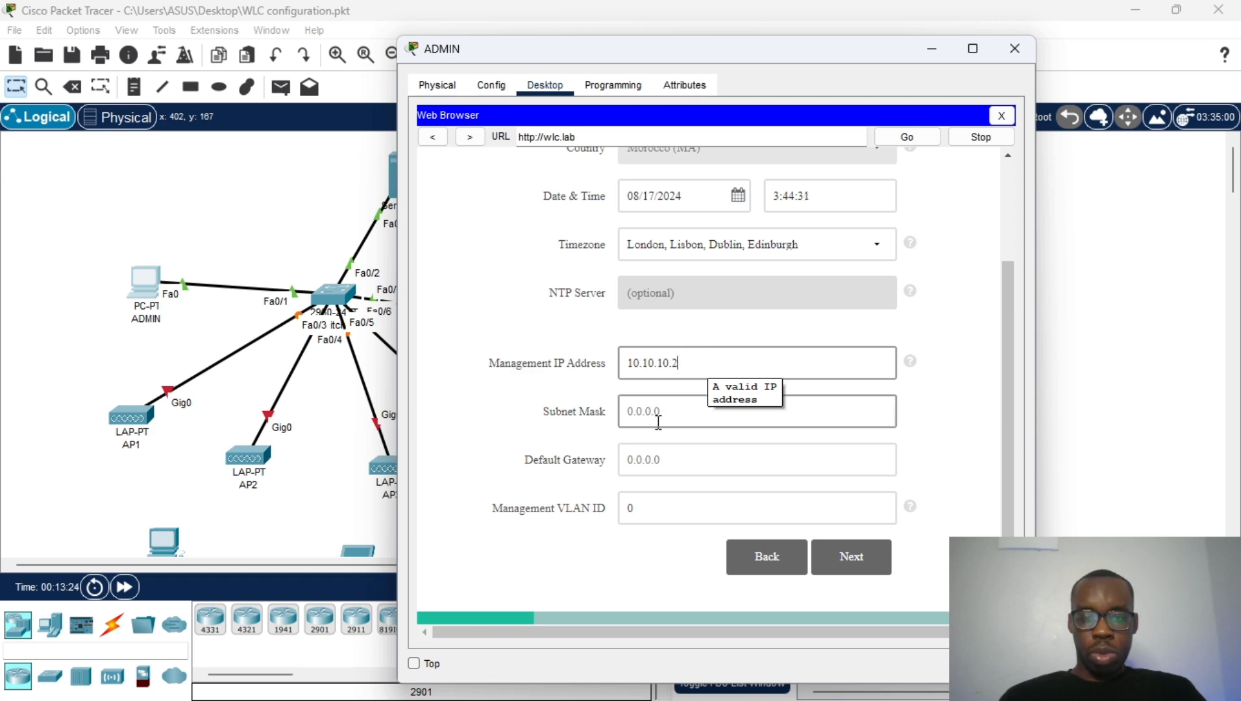
type("255.255.2")
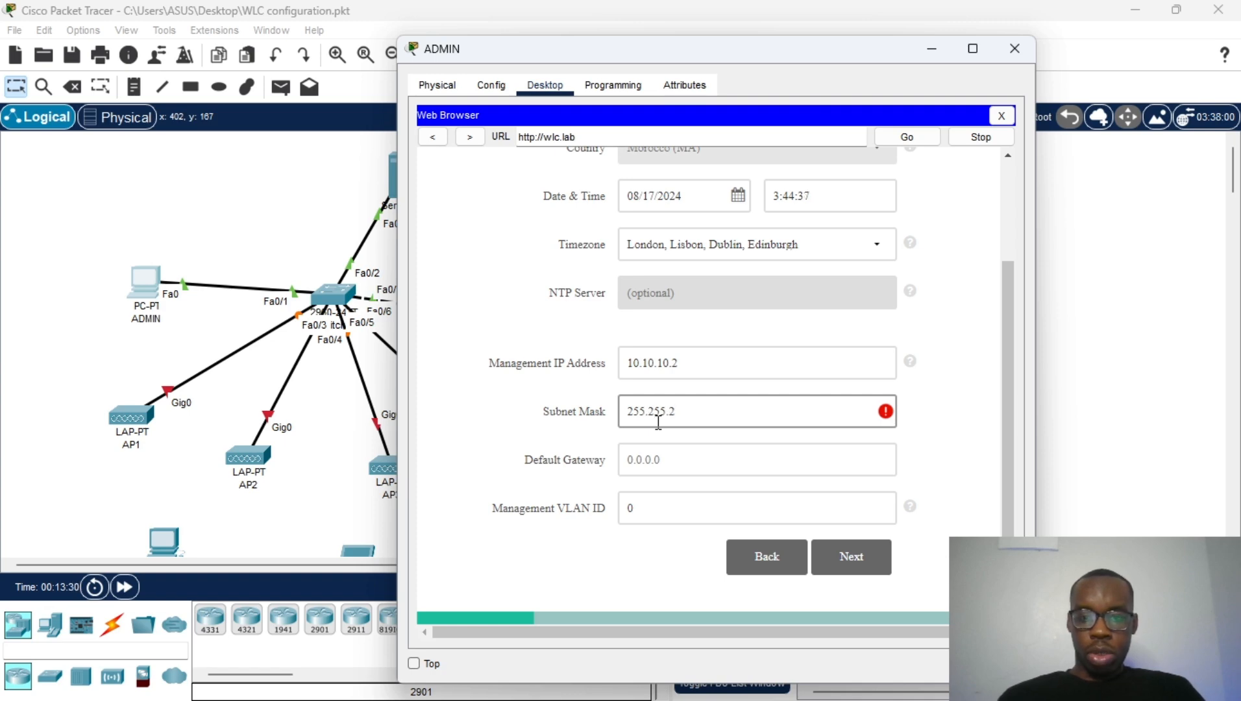
type("55.0")
left_click(644, 464)
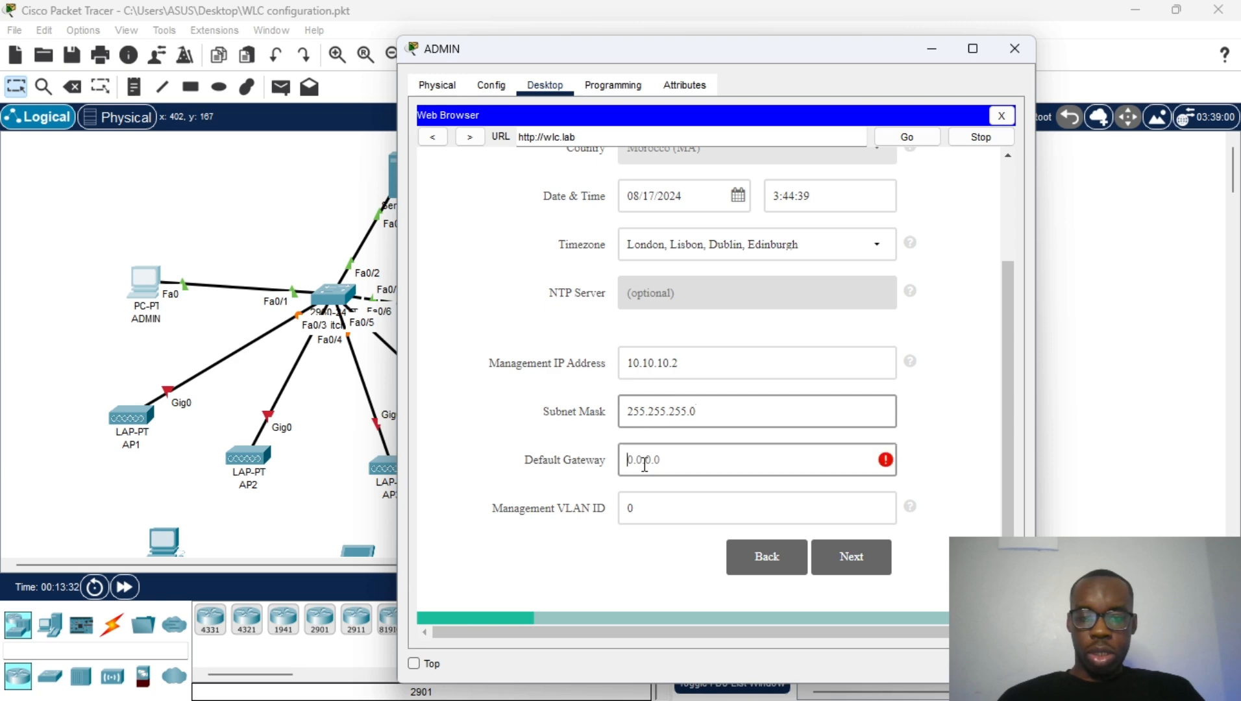
type("10.10.10.2")
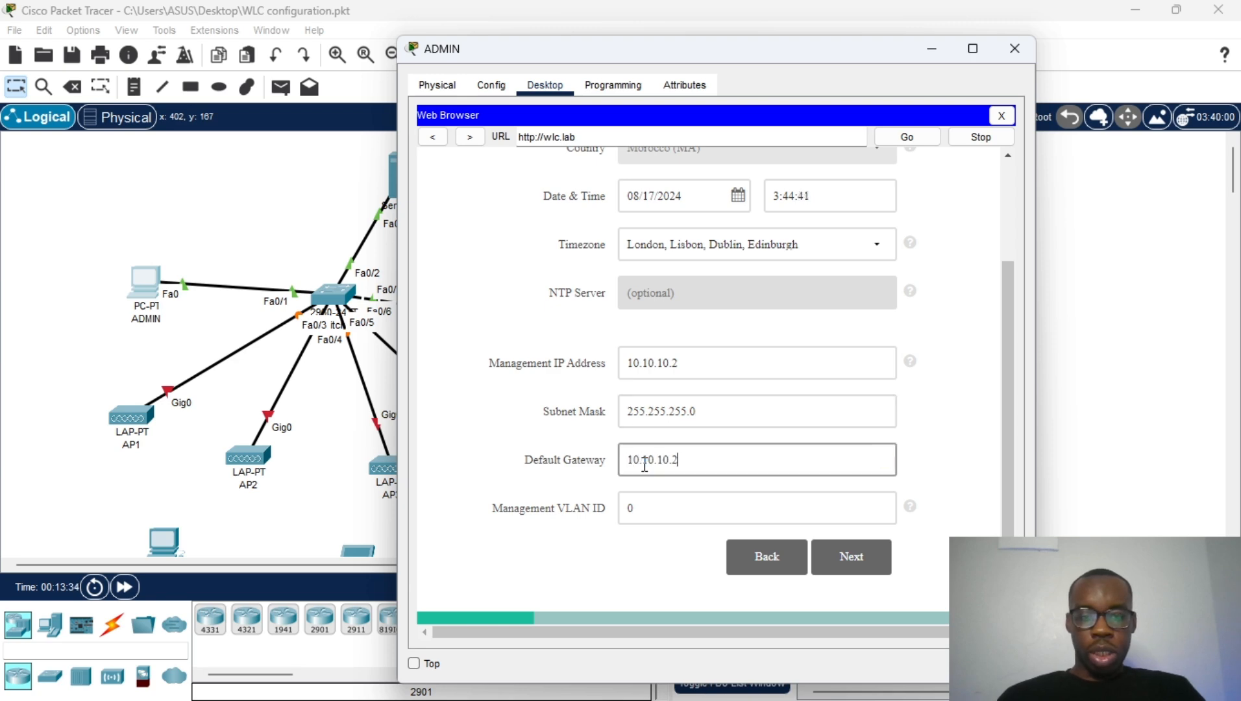
key("BackSpace")
type("1")
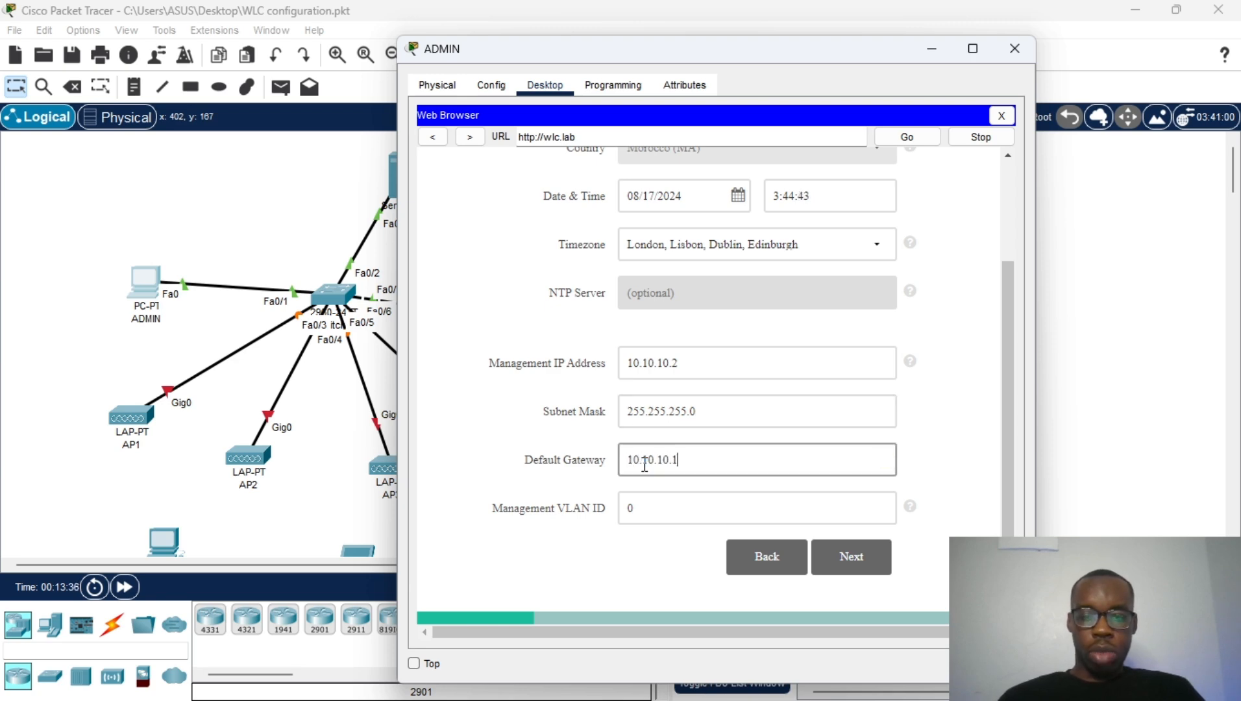
scroll(646, 474, "down", 1)
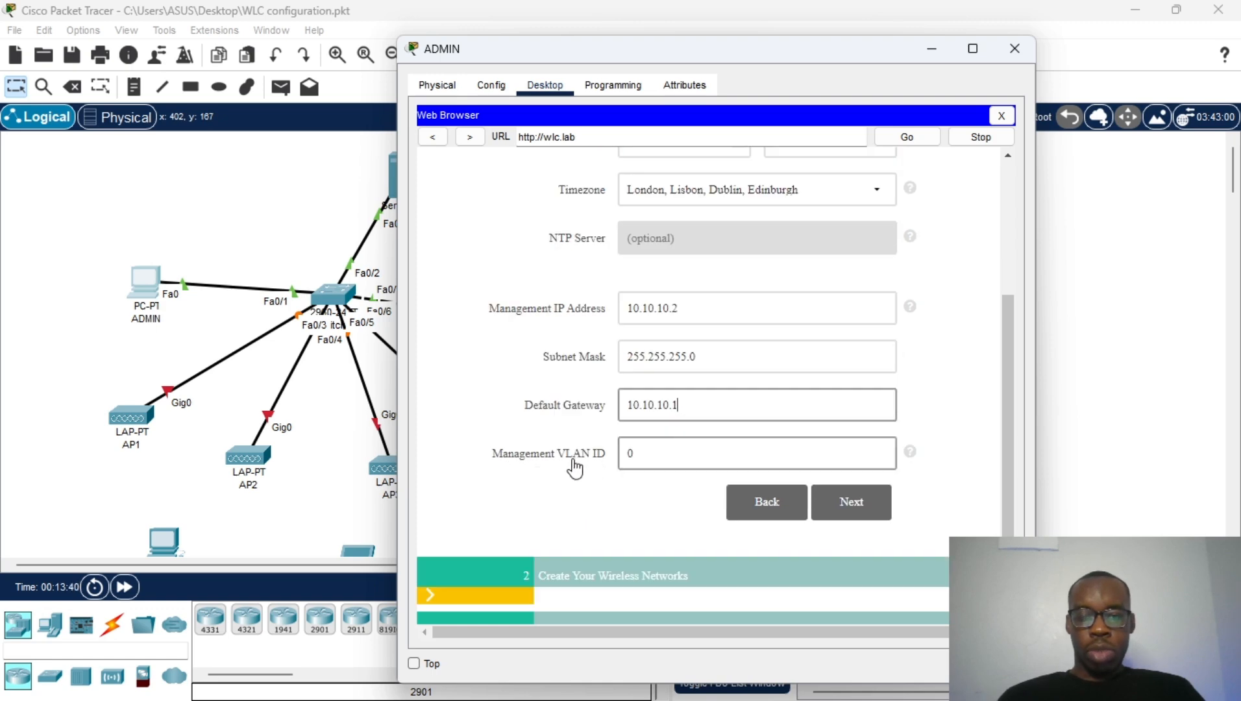
Step: Go to the wireless network step and name the Employee Network dunamis
left_click(847, 502)
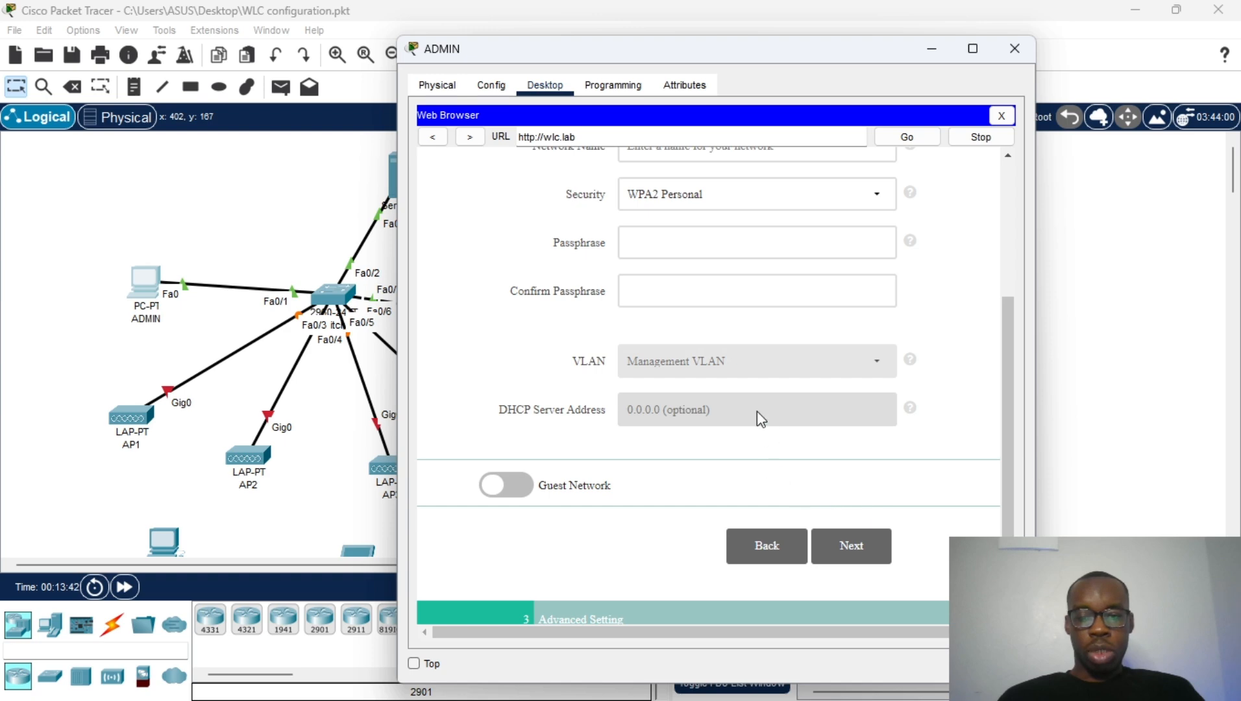
scroll(754, 409, "up", 3)
left_click(741, 368)
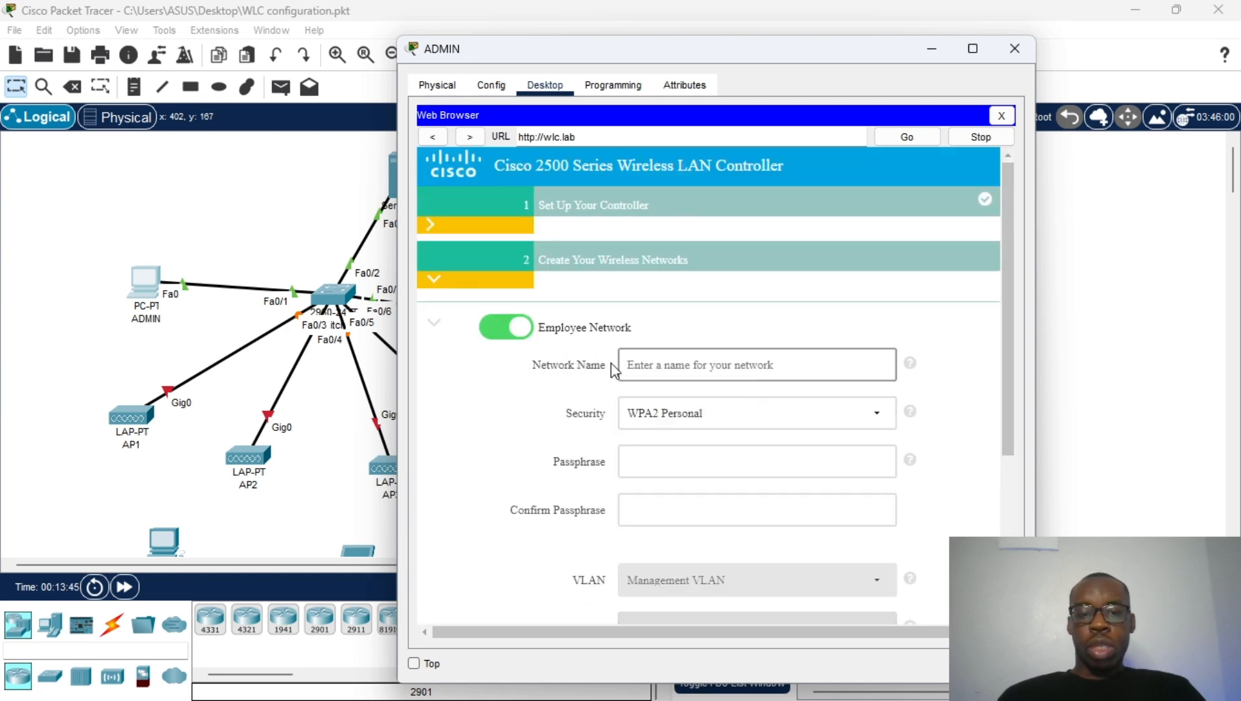
left_click_drag(715, 54, 812, 75)
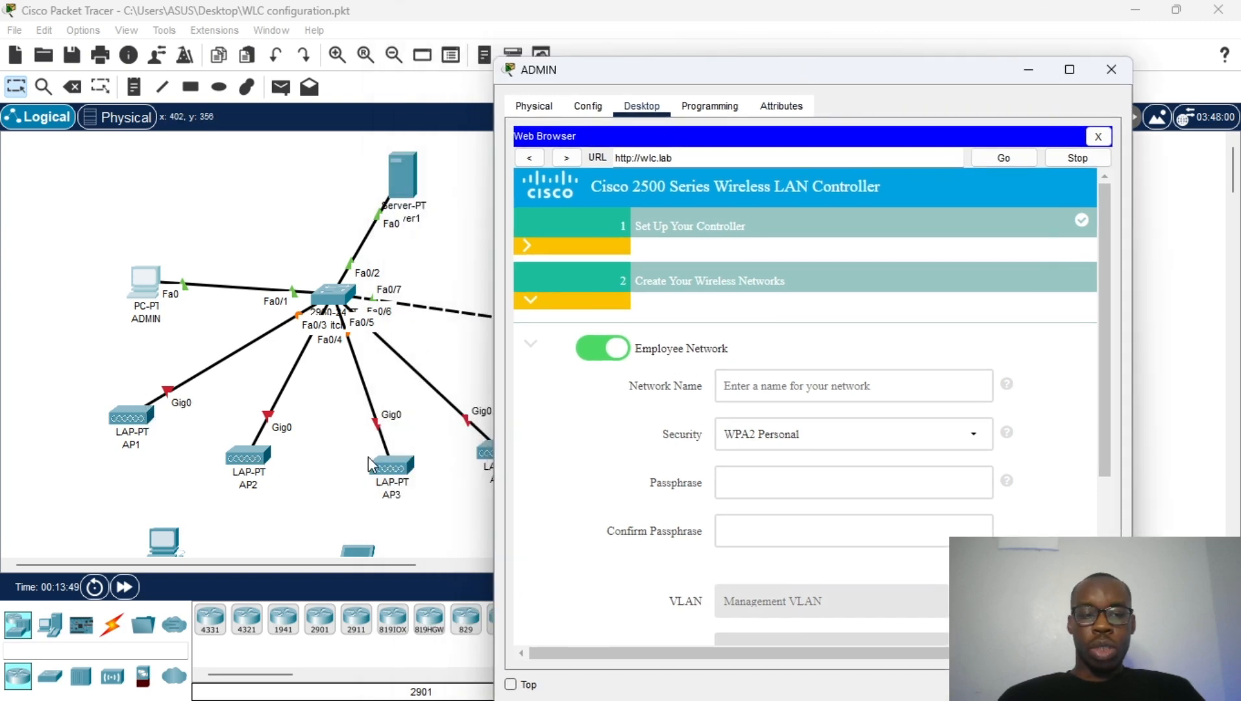
left_click(737, 380)
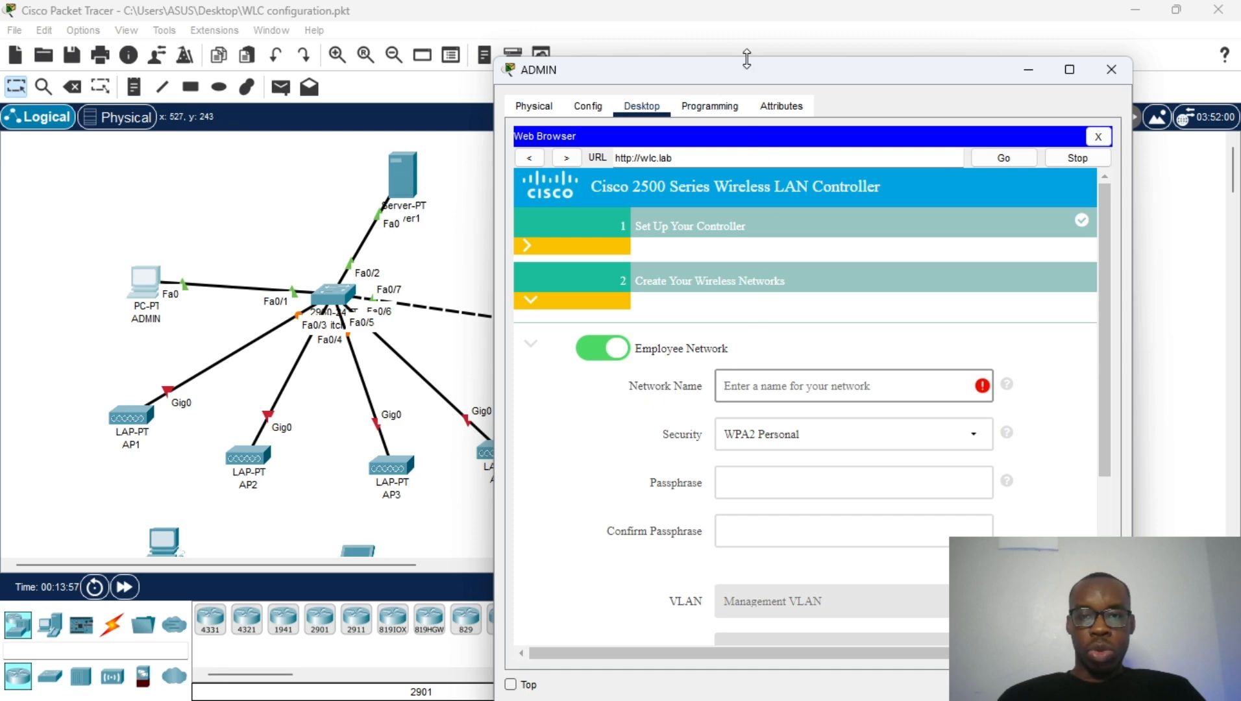
left_click_drag(741, 71, 629, 53)
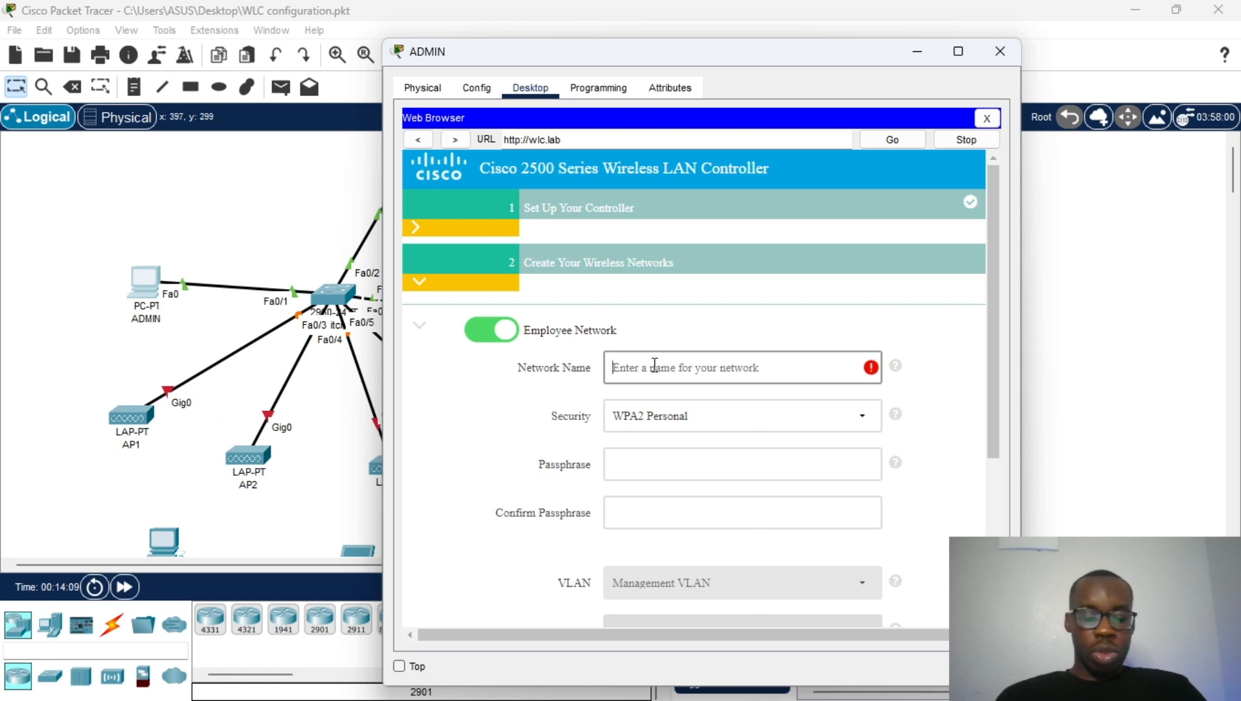
type("dun")
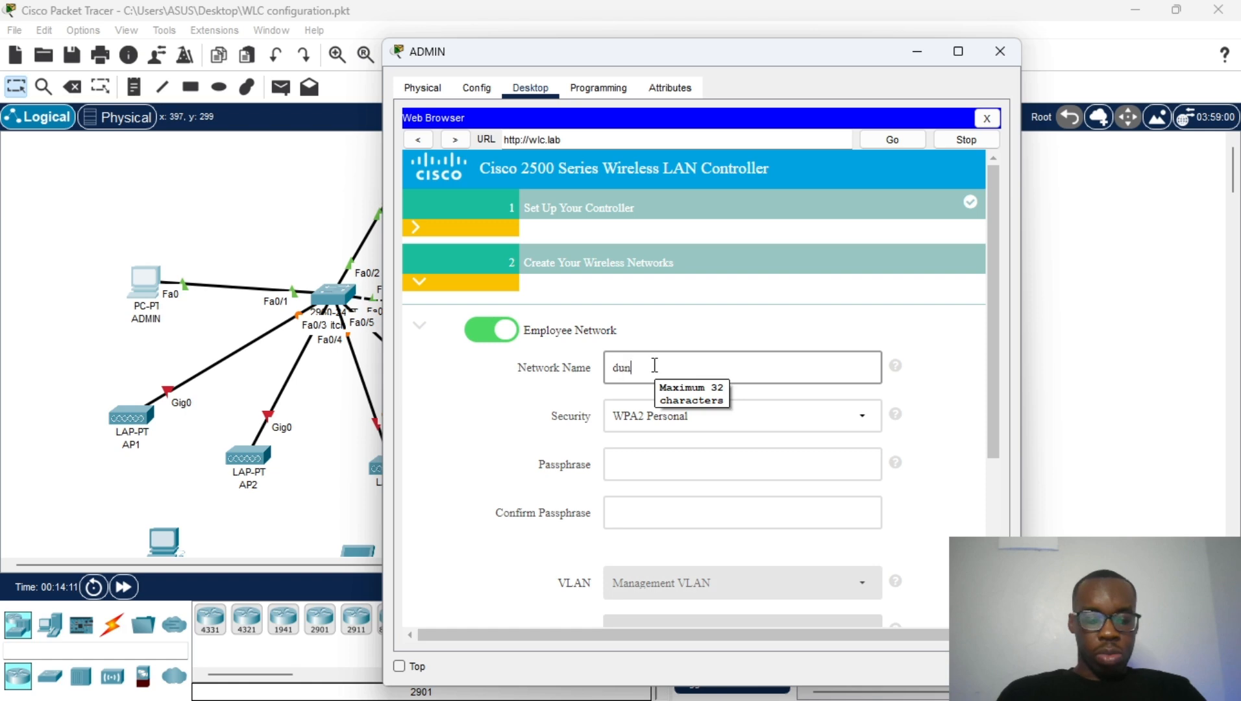
type("amis")
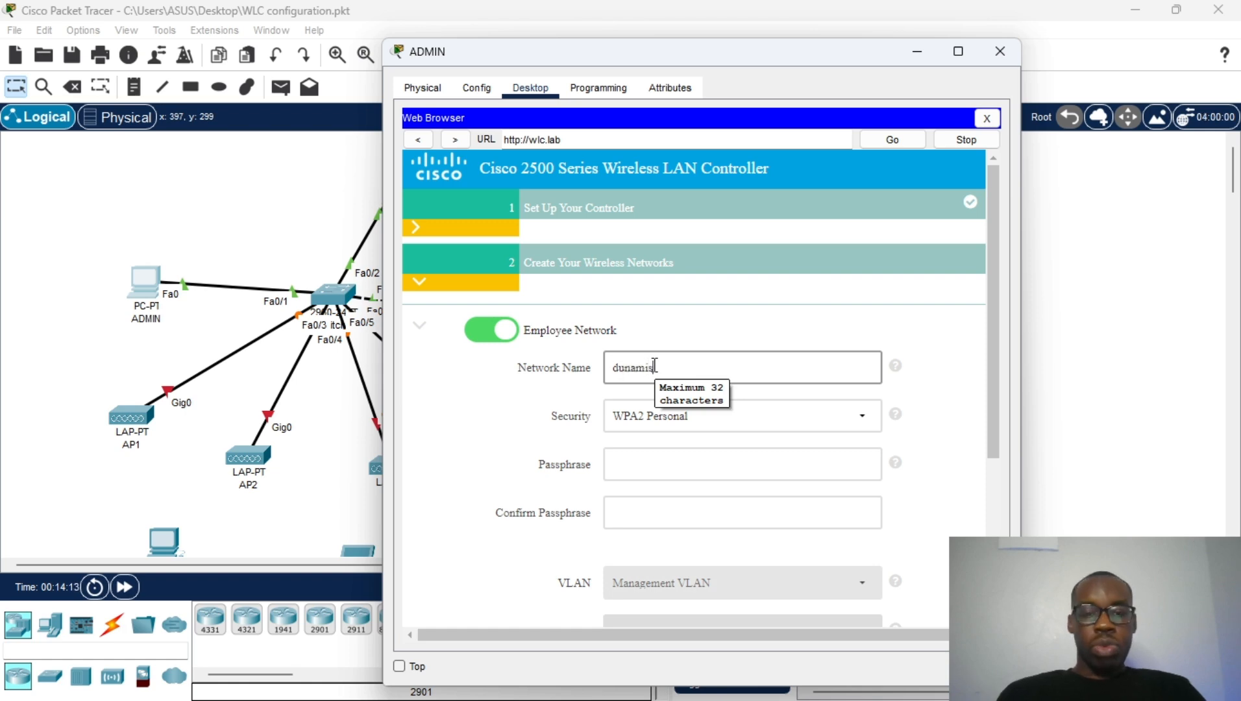
scroll(719, 421, "down", 1)
Step: Enter the WPA2 Personal passphrase and confirm it in the second field
left_click(716, 410)
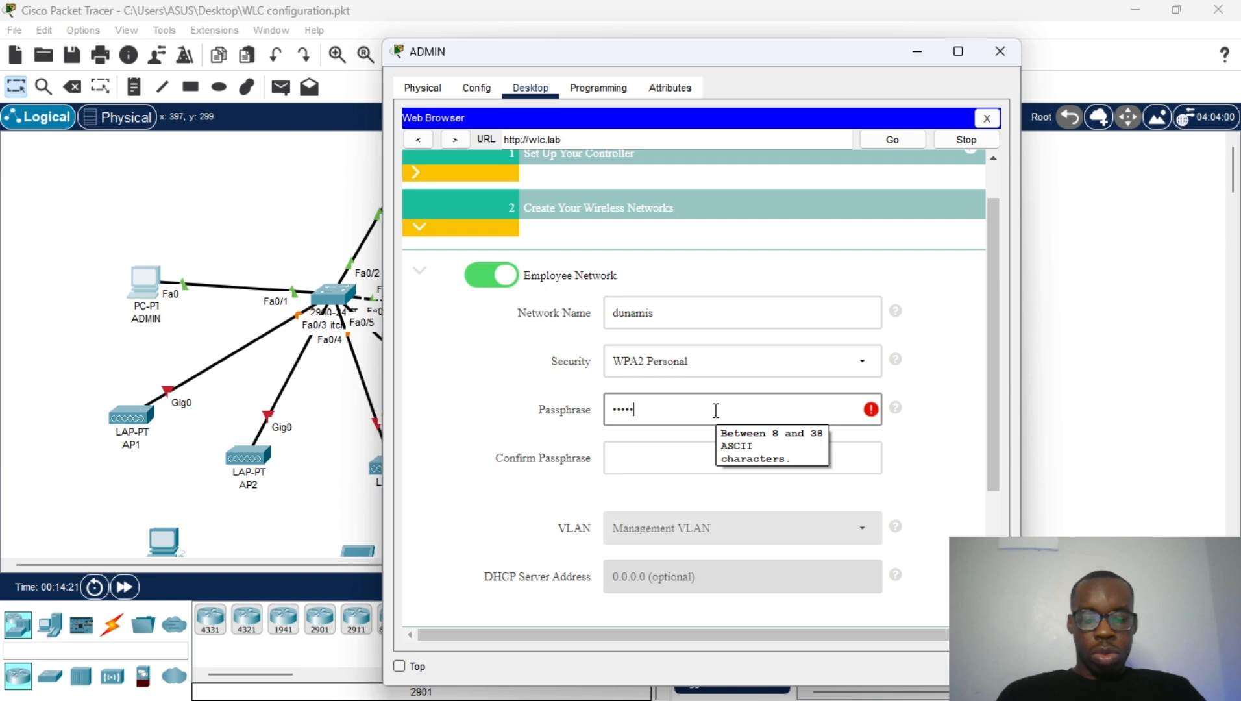
type("•••••••••")
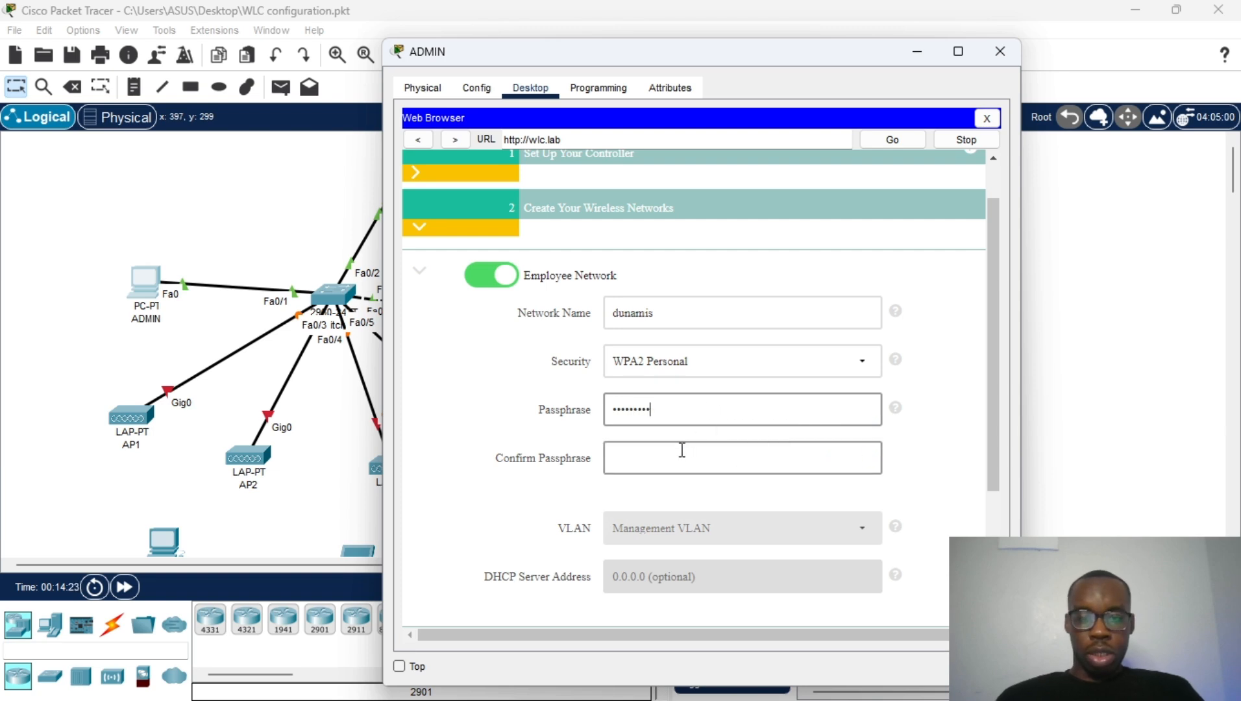
left_click(677, 455)
type("•••")
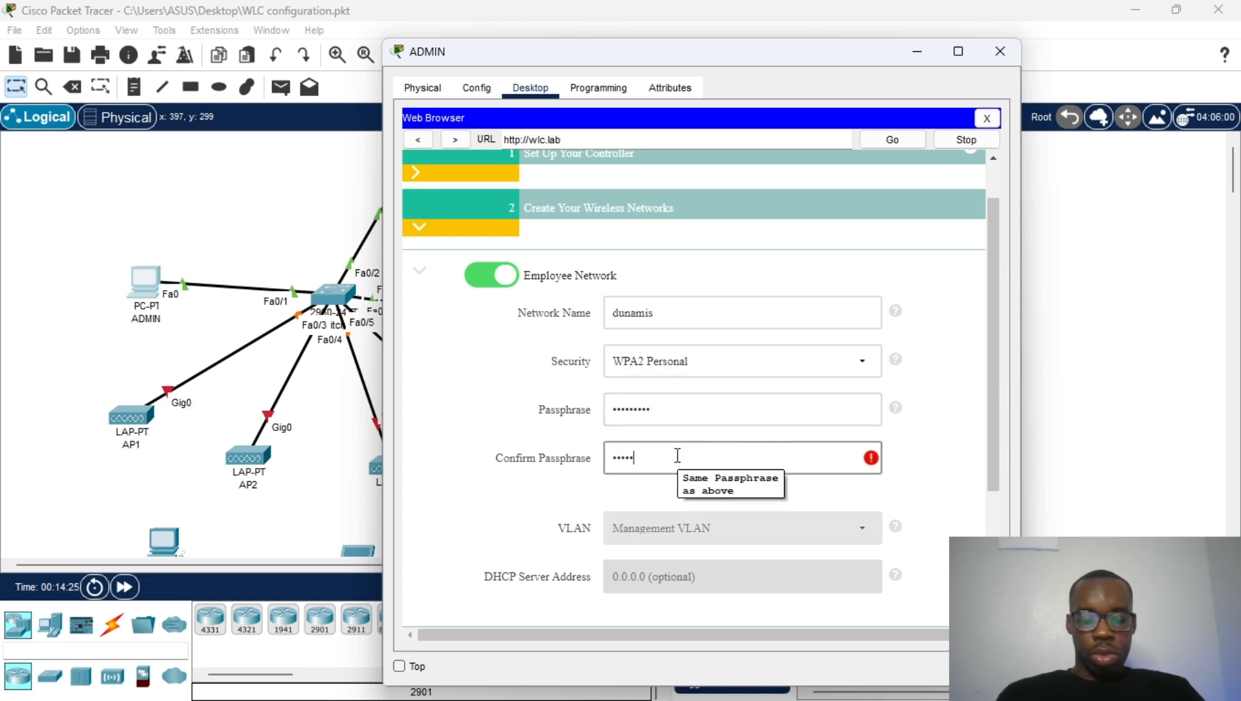
type("••••")
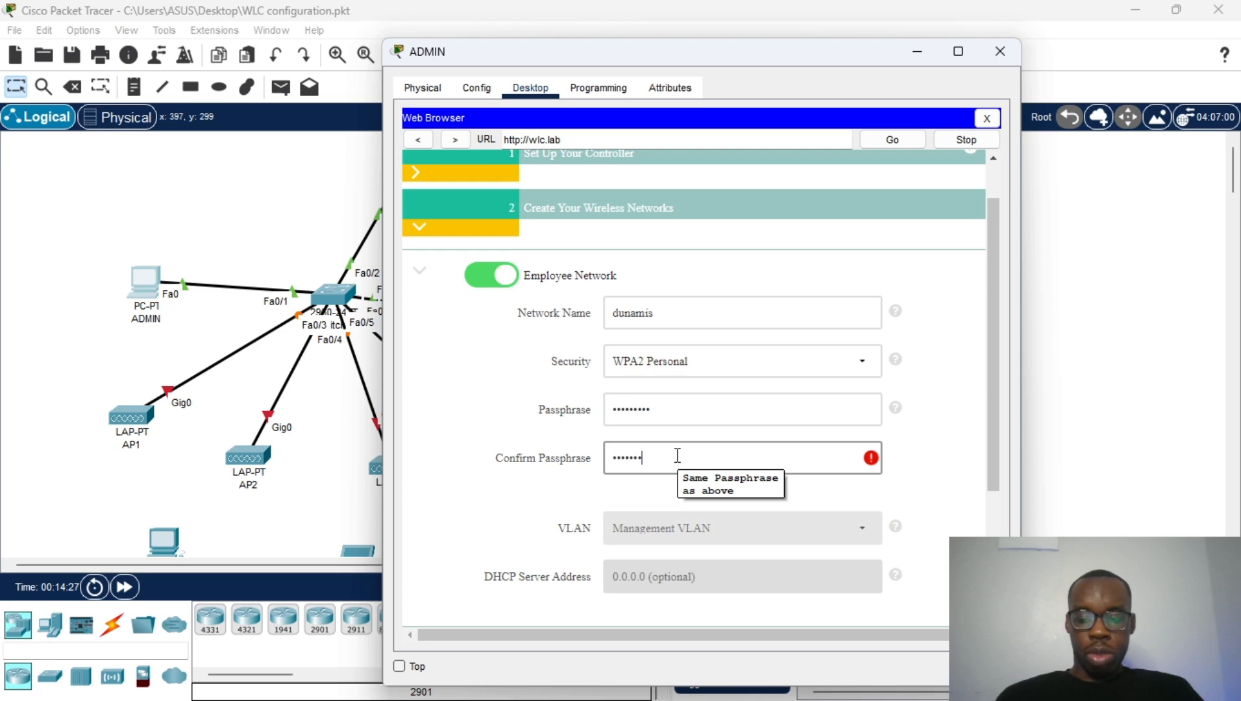
type("••")
scroll(682, 454, "down", 3)
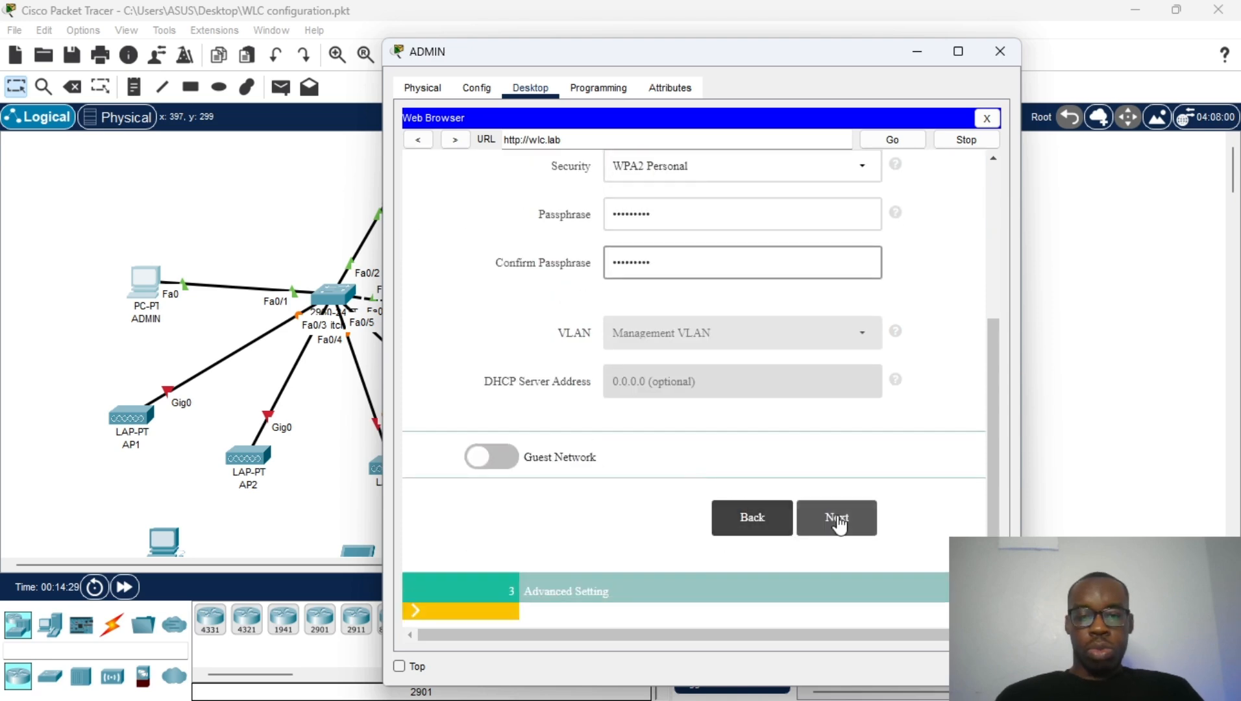
Step: Advance past Advanced Setting to the wizard's configuration summary
left_click(837, 517)
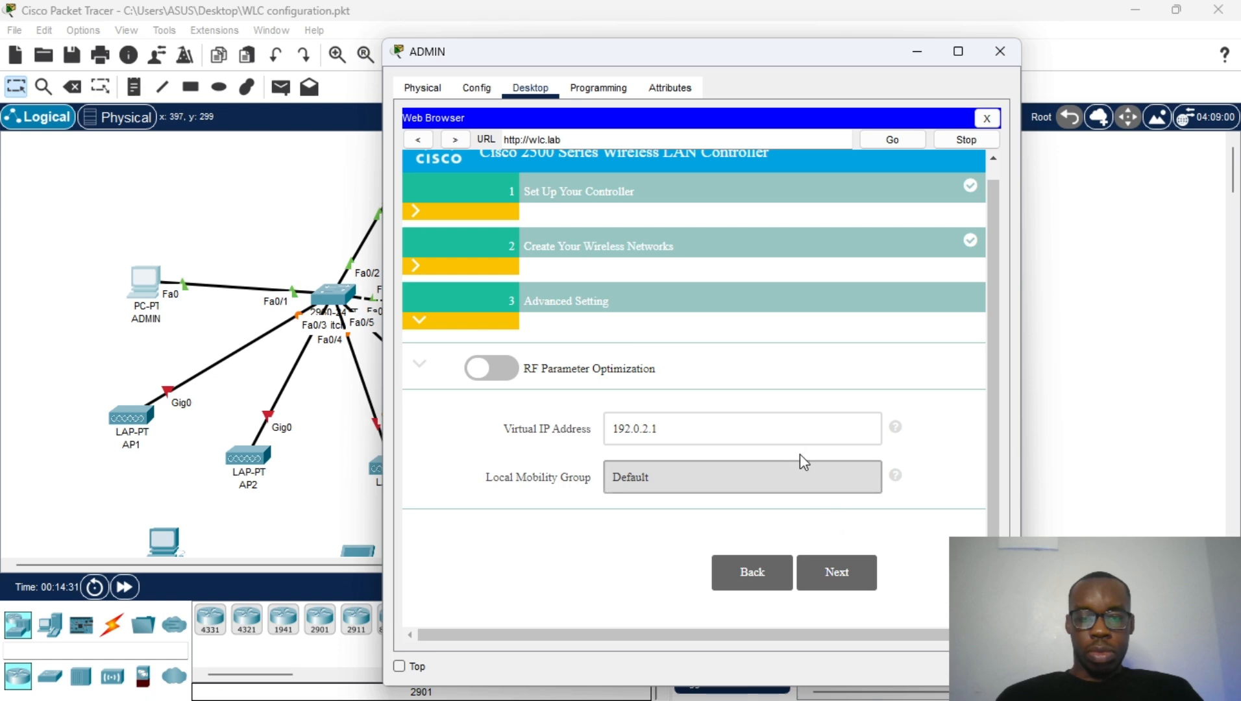
scroll(568, 361, "up", 1)
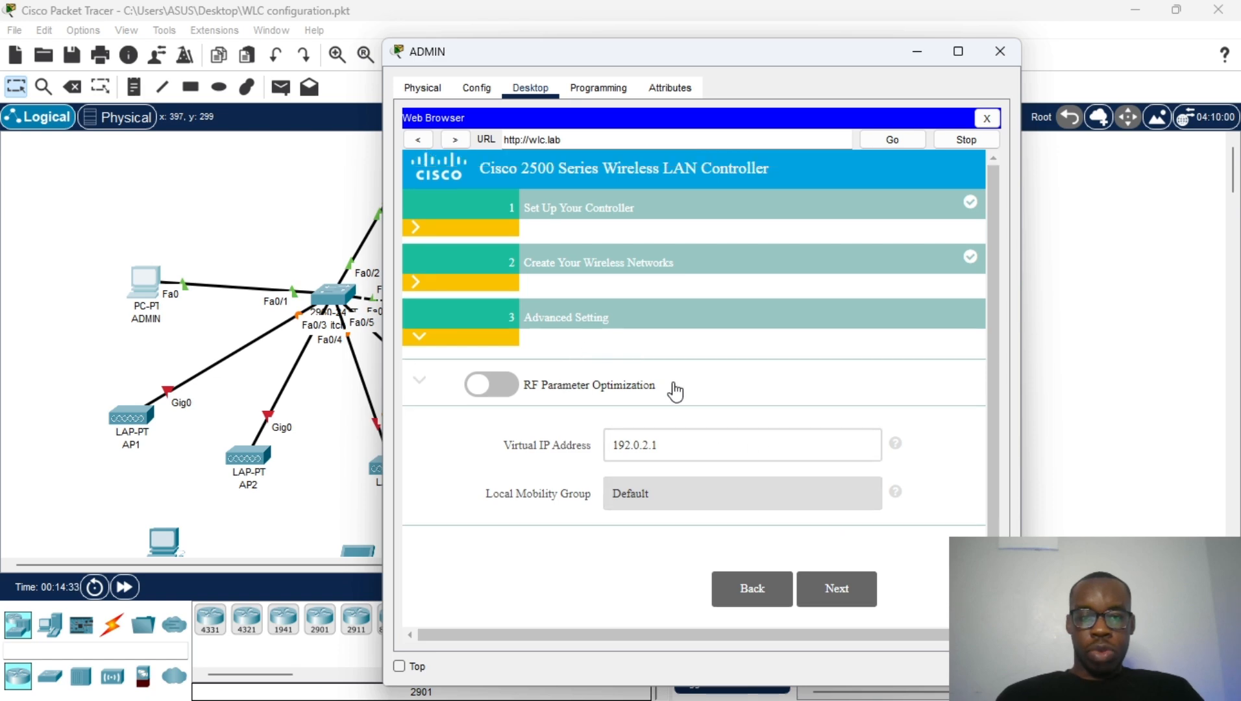
scroll(720, 451, "down", 1)
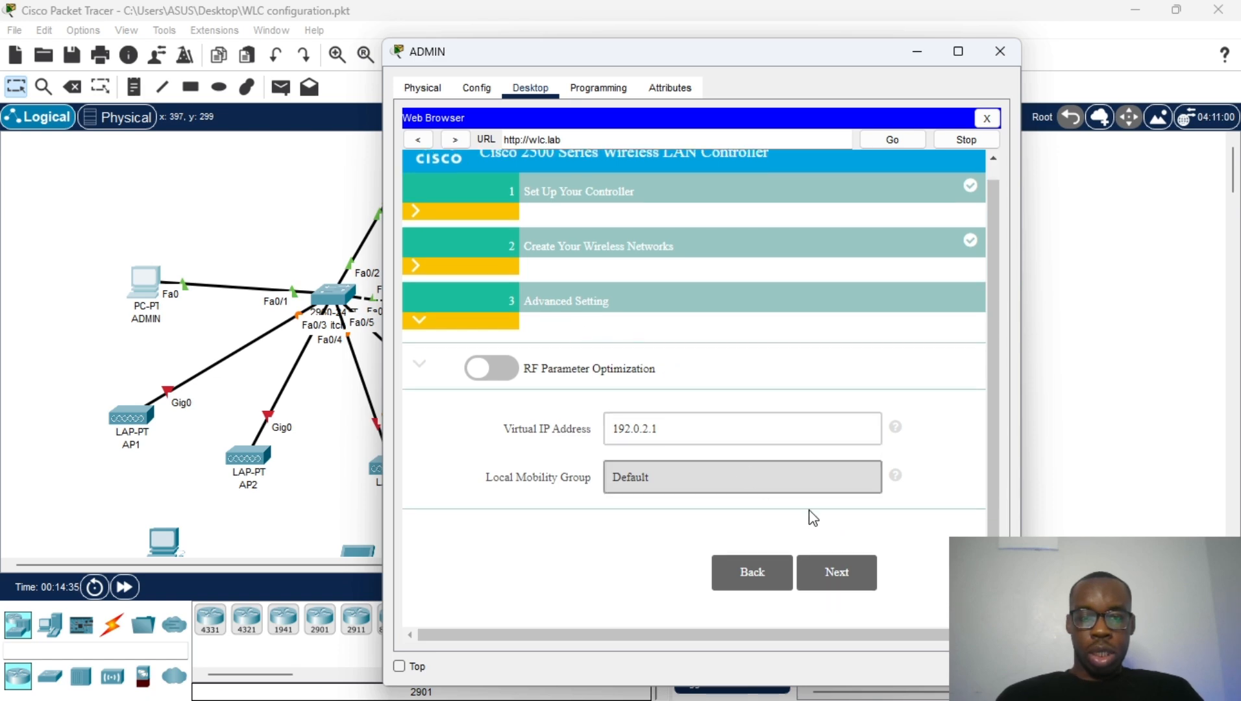
left_click(836, 573)
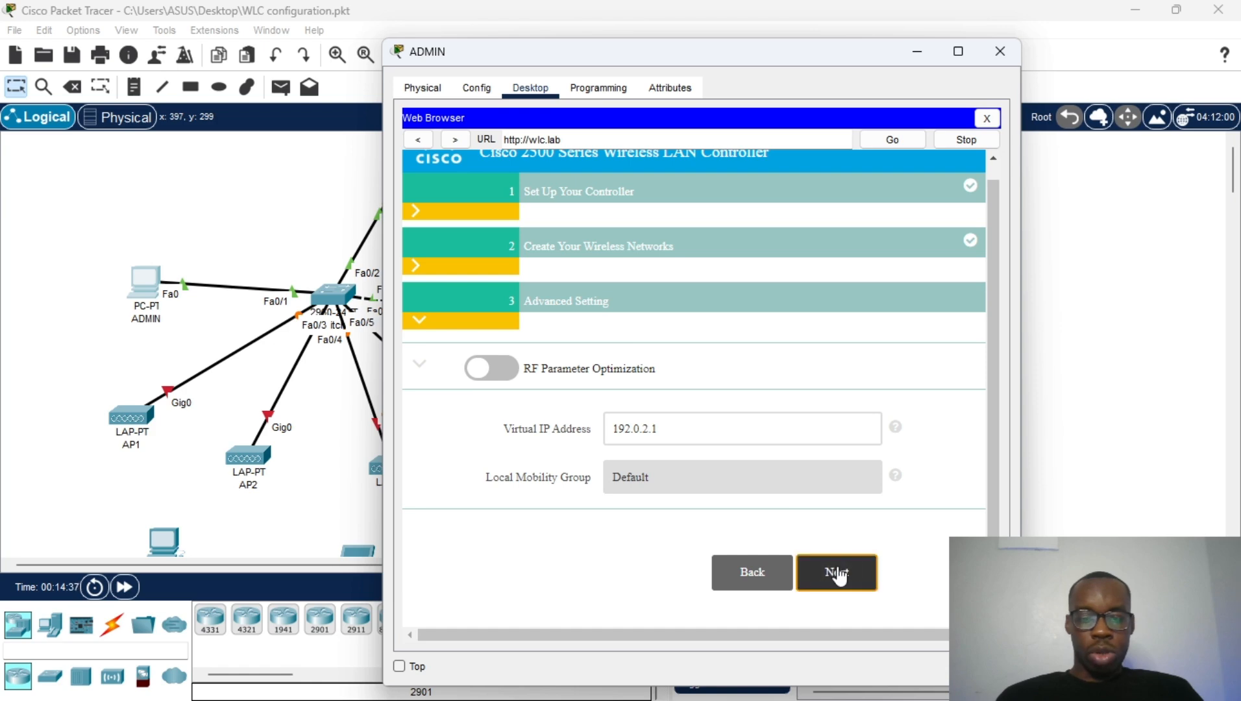
scroll(722, 397, "up", 1)
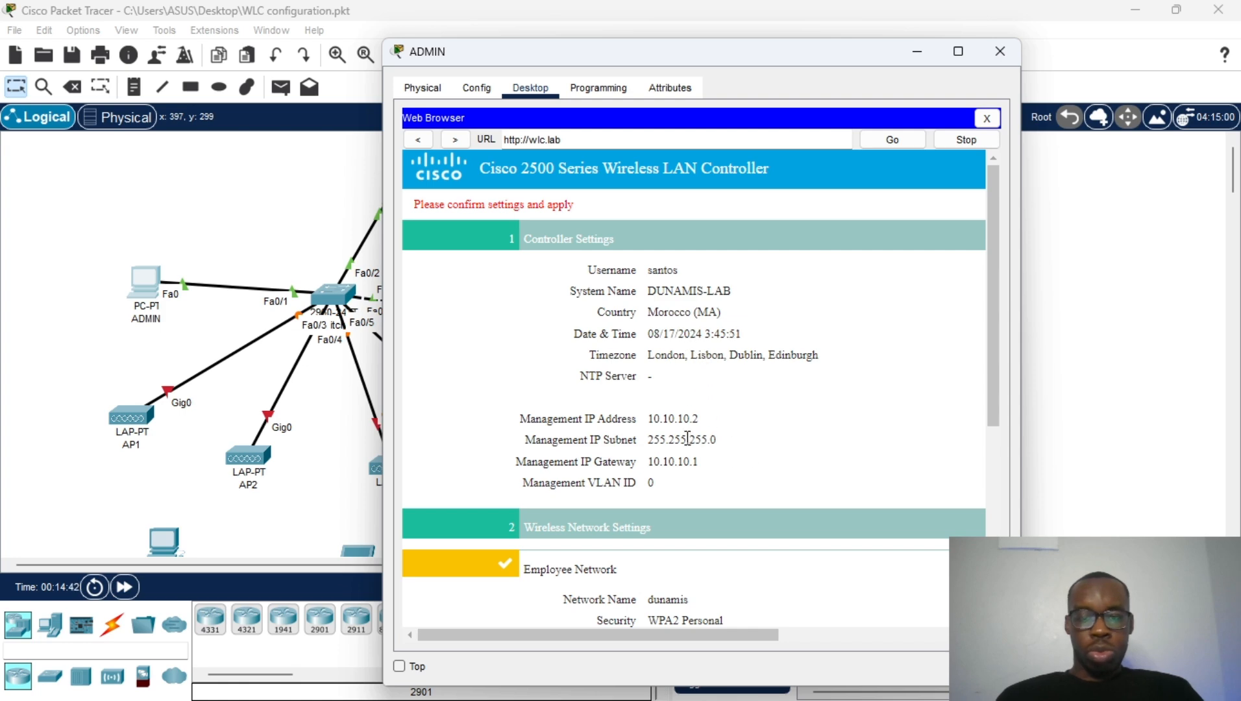
scroll(691, 441, "down", 5)
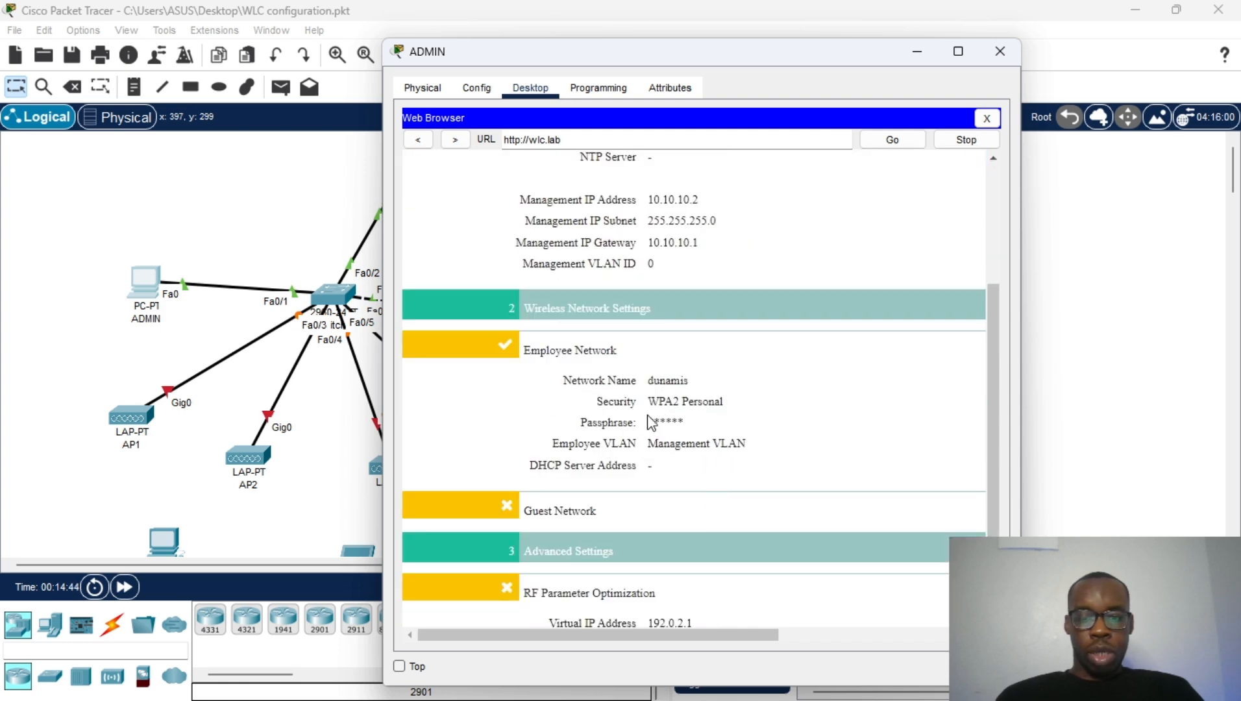
scroll(649, 415, "up", 8)
scroll(563, 286, "down", 10)
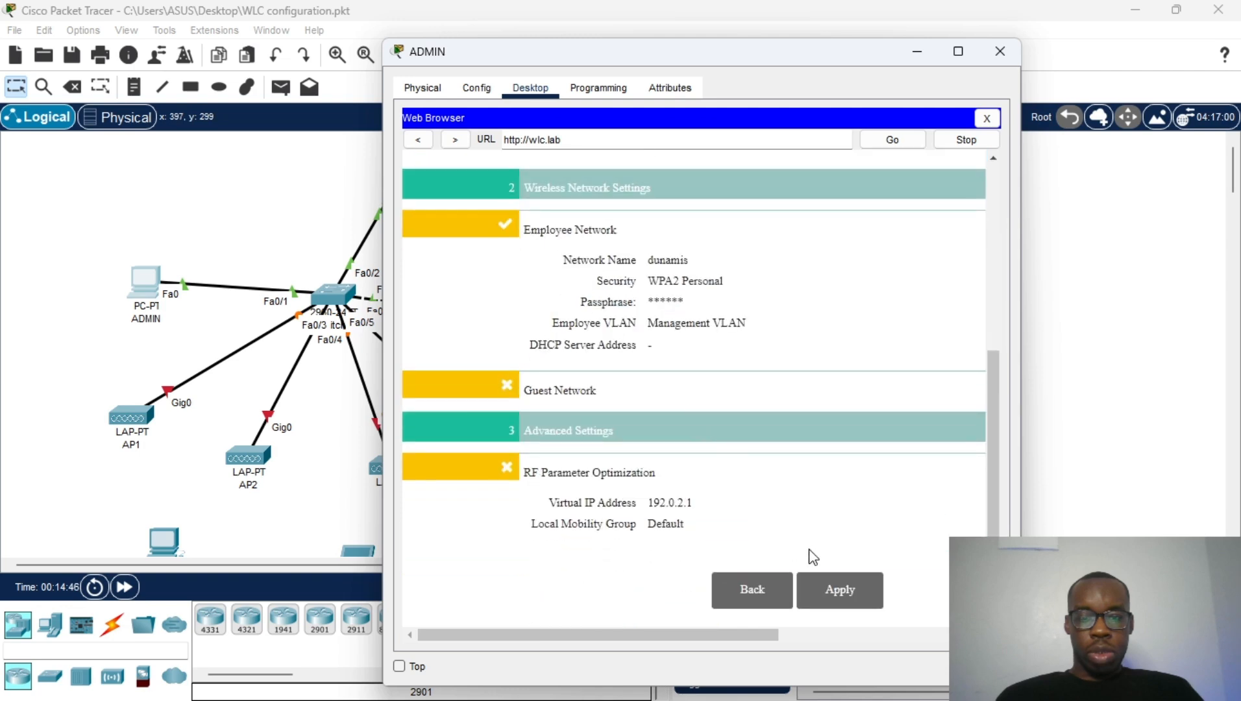
Step: Apply the controller configuration, accept the reboot, and minimise the ADMIN window
left_click(840, 584)
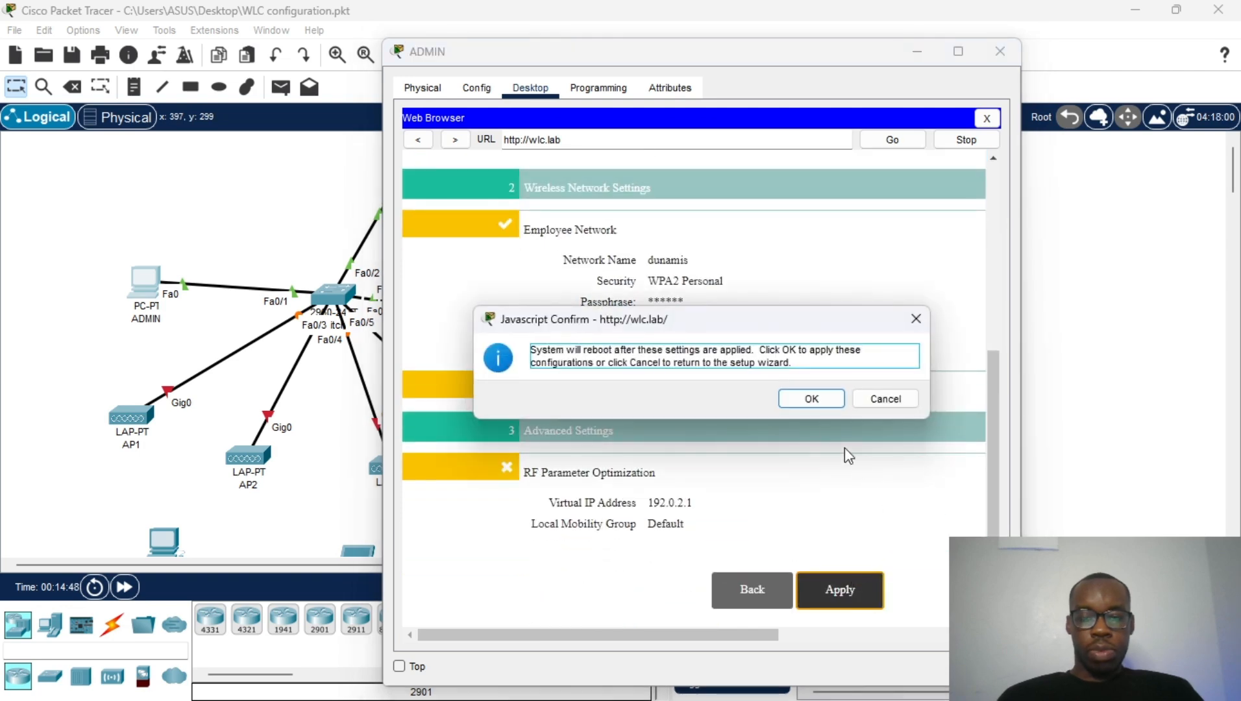
left_click(811, 397)
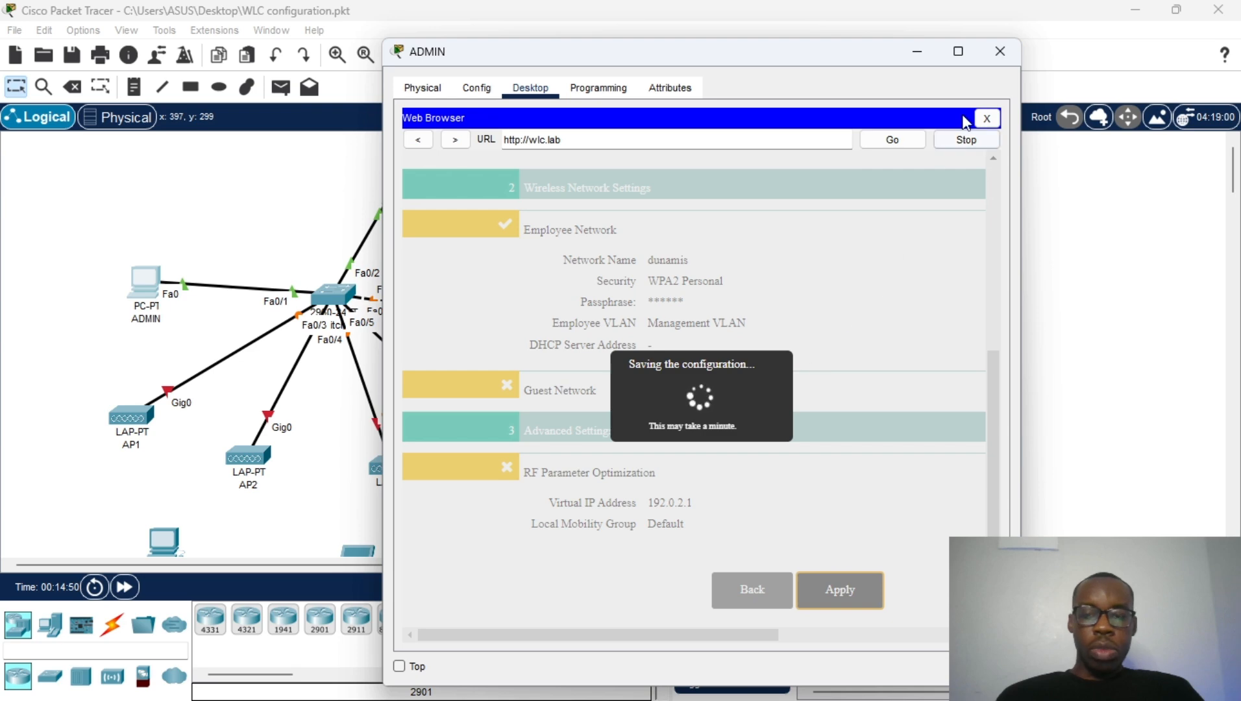
left_click(911, 52)
Step: Plug a power adapter into AP1 and into AP2 on their Physical tabs
scroll(584, 344, "down", 1)
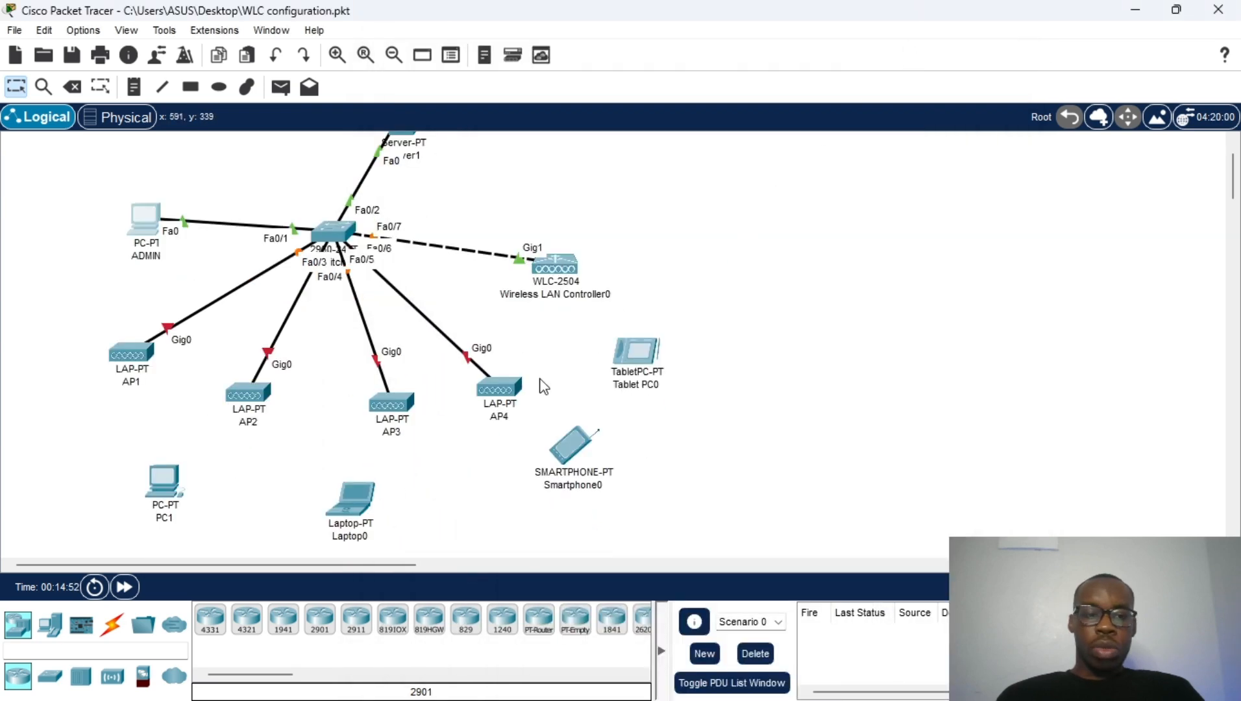
left_click(129, 351)
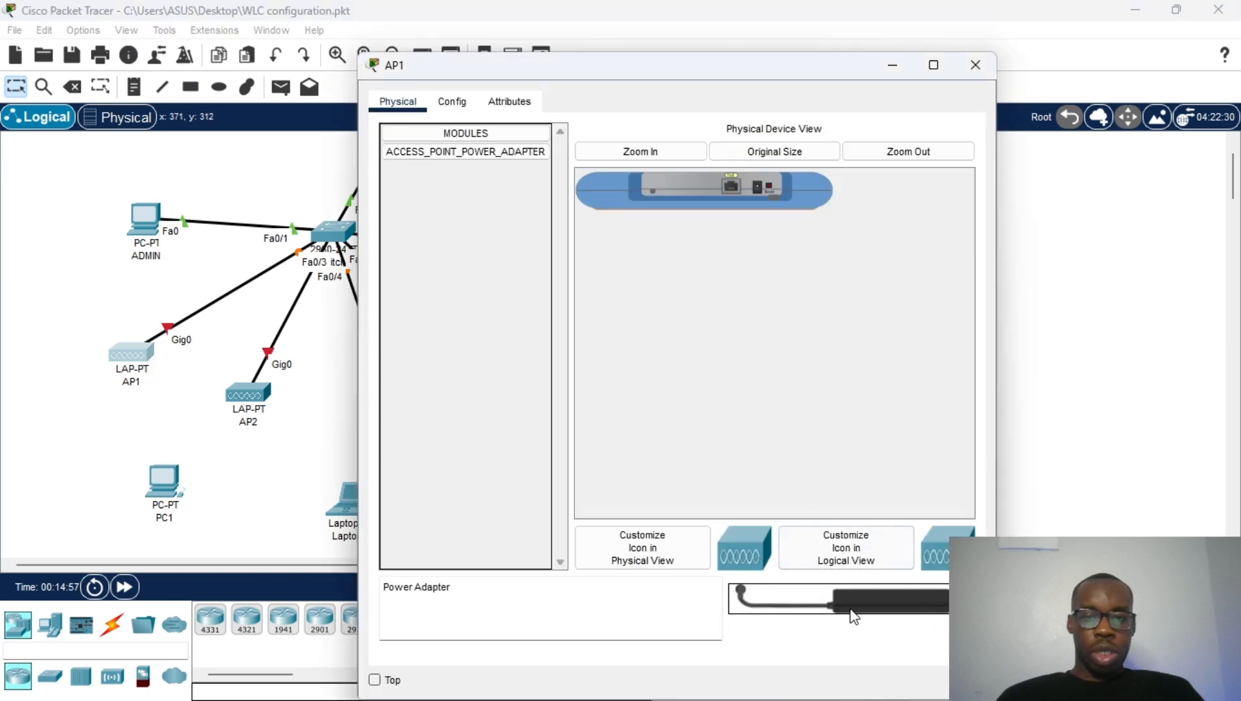
left_click_drag(850, 610, 757, 191)
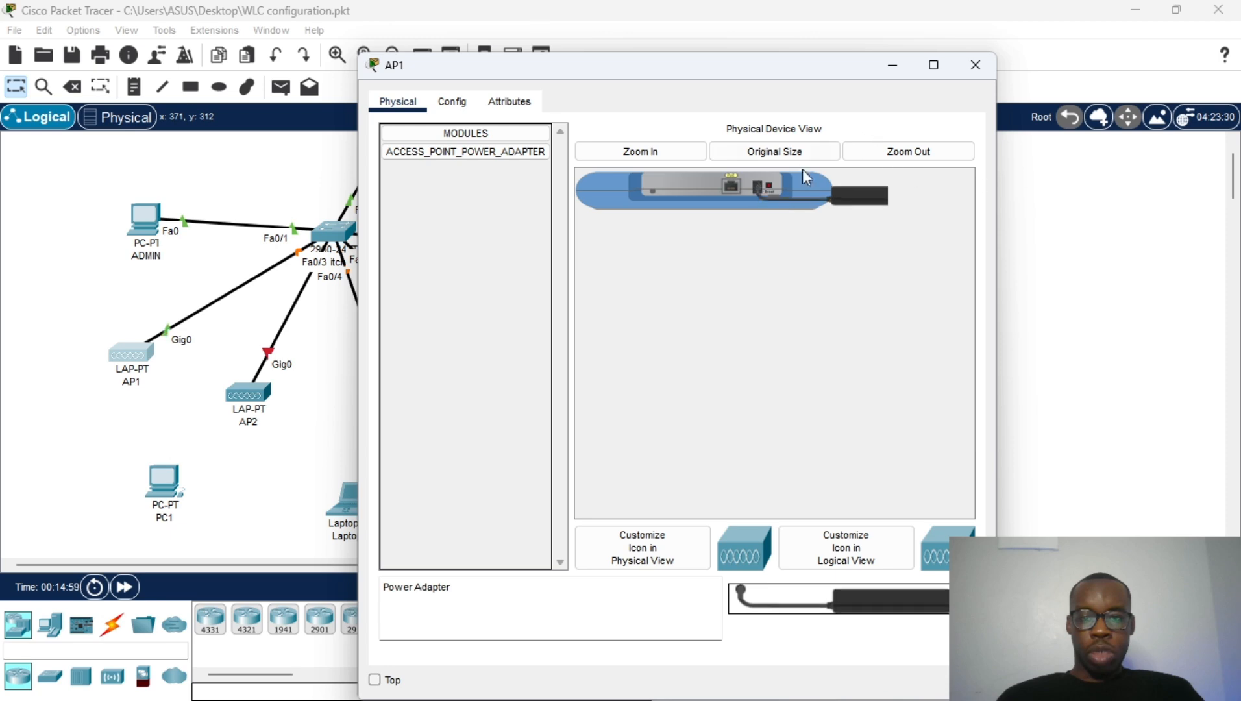
left_click(975, 65)
left_click(231, 410)
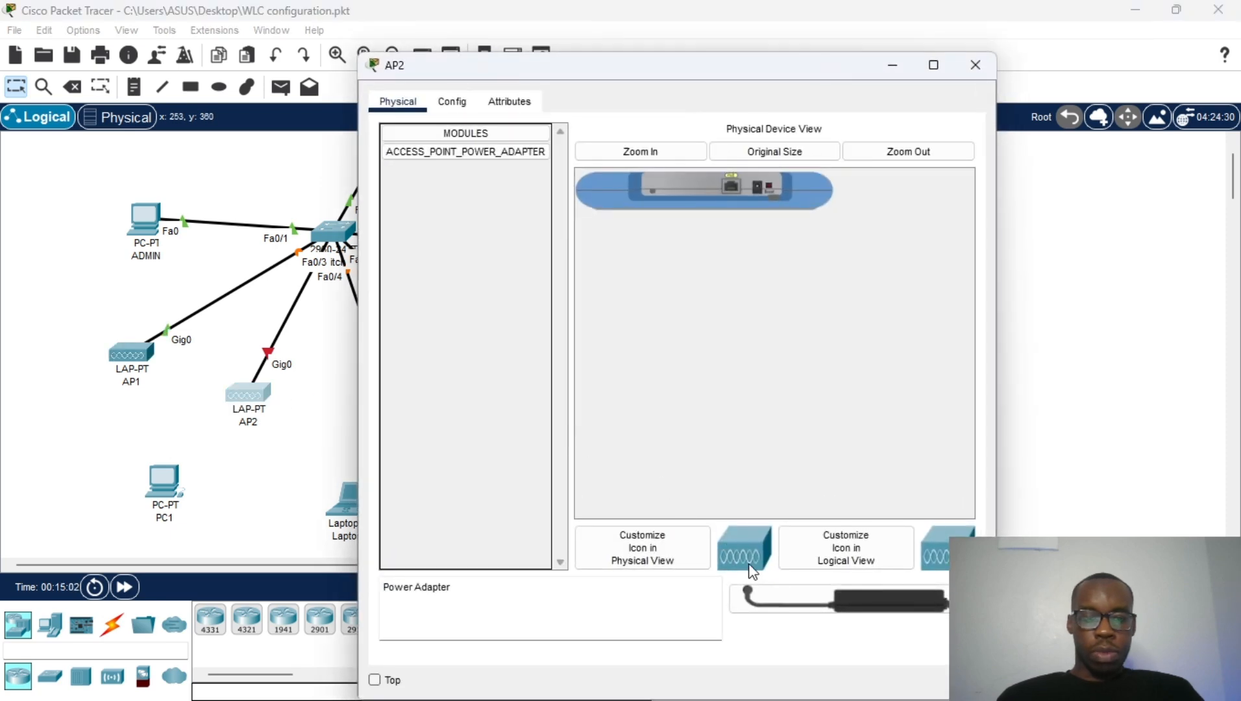
left_click_drag(796, 594, 765, 191)
left_click_drag(841, 596, 767, 200)
left_click(975, 64)
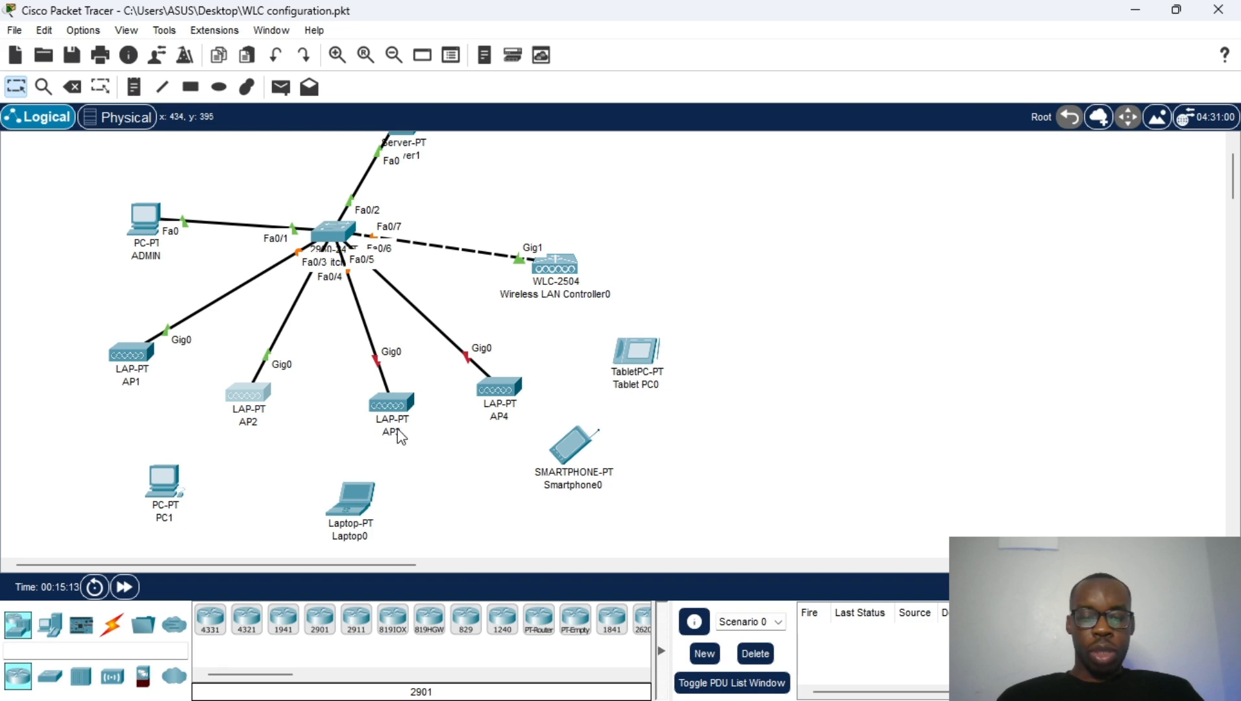
Step: Power AP3 with its adapter after the not-powered error, then check its global settings
left_click(397, 405)
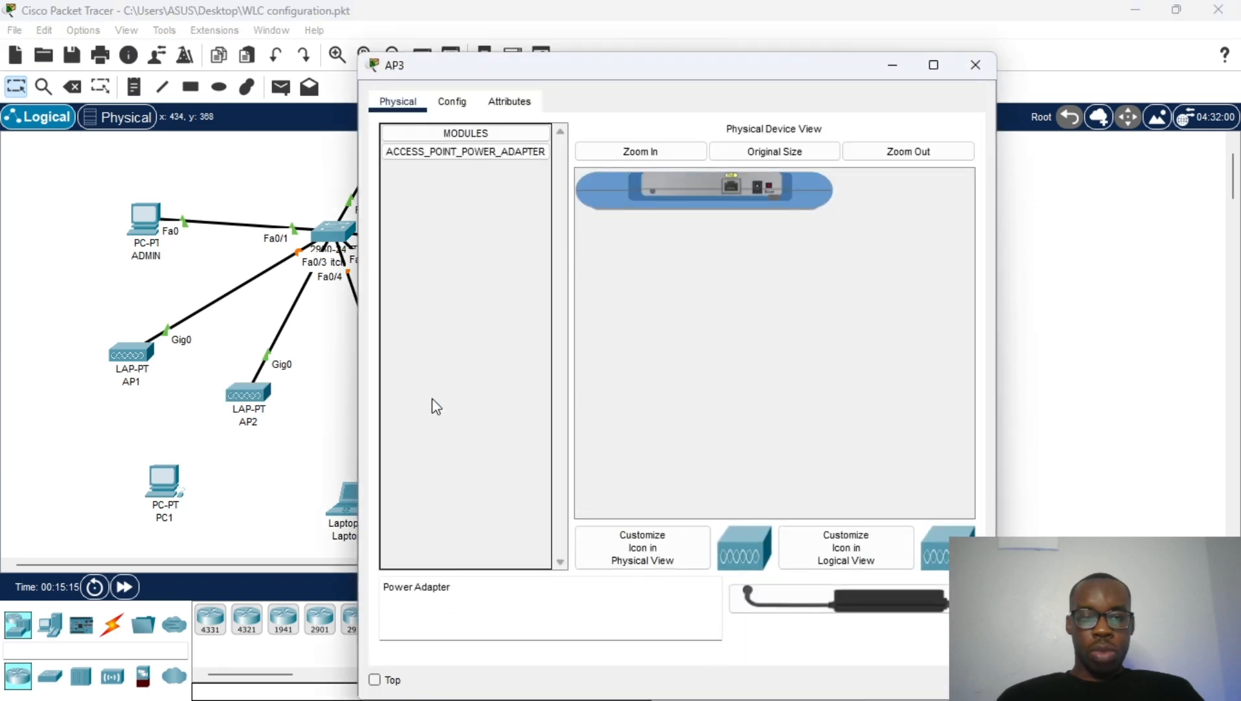
left_click(452, 102)
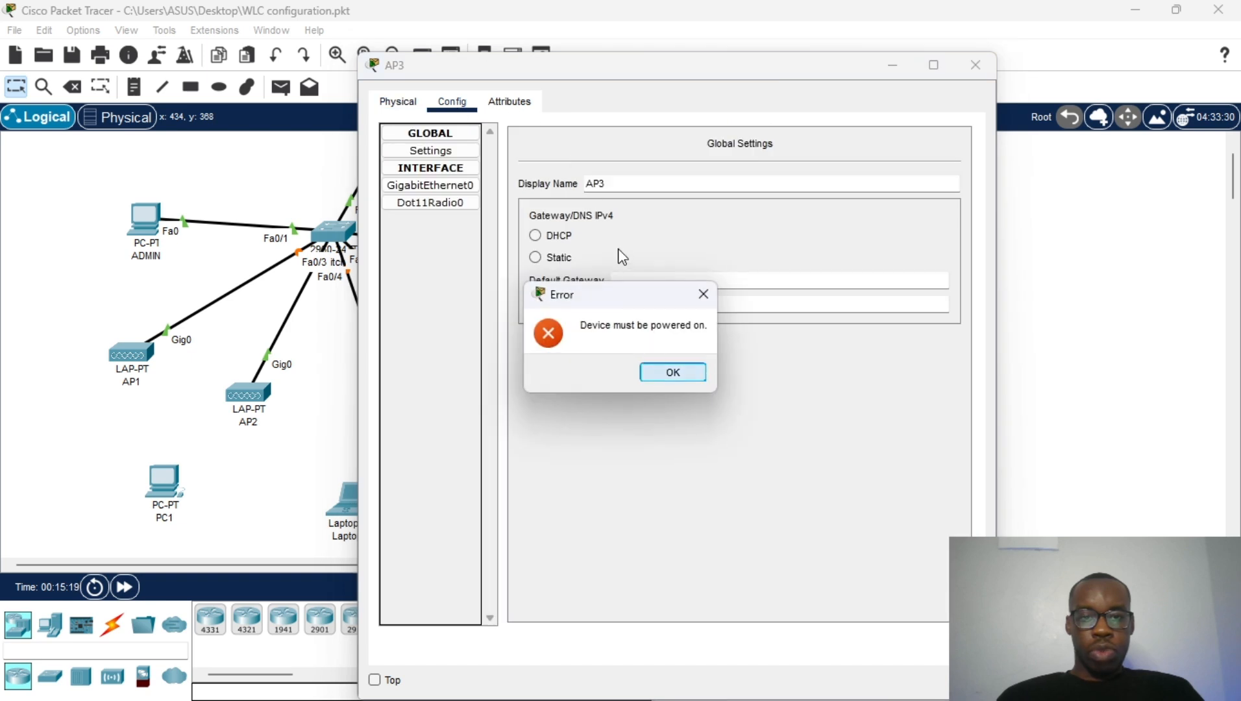
left_click(649, 372)
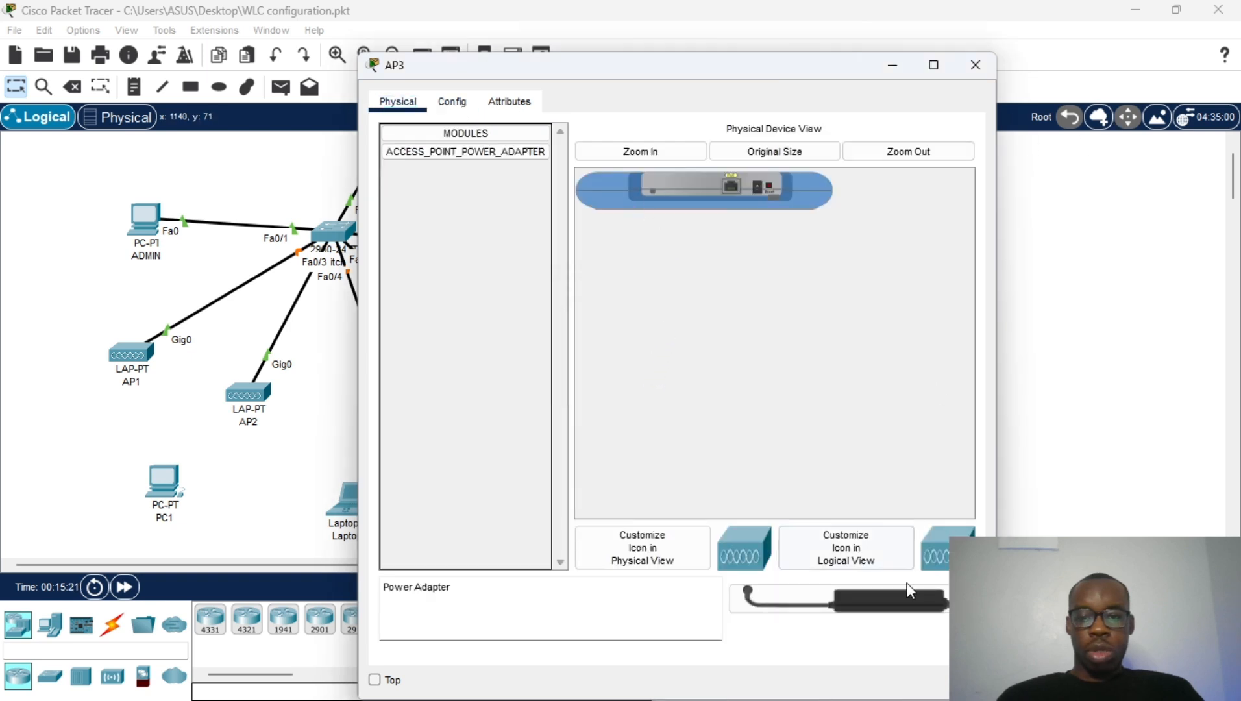
left_click_drag(743, 594, 761, 189)
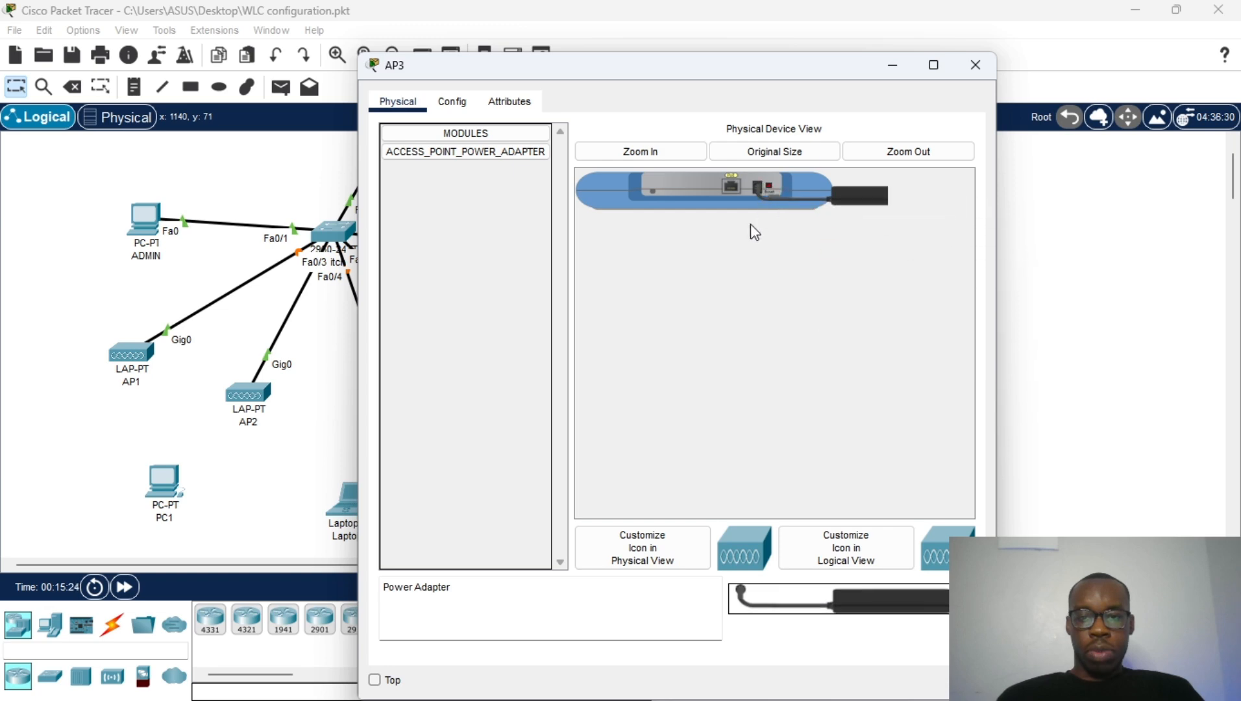
left_click(452, 102)
left_click_drag(624, 183, 586, 183)
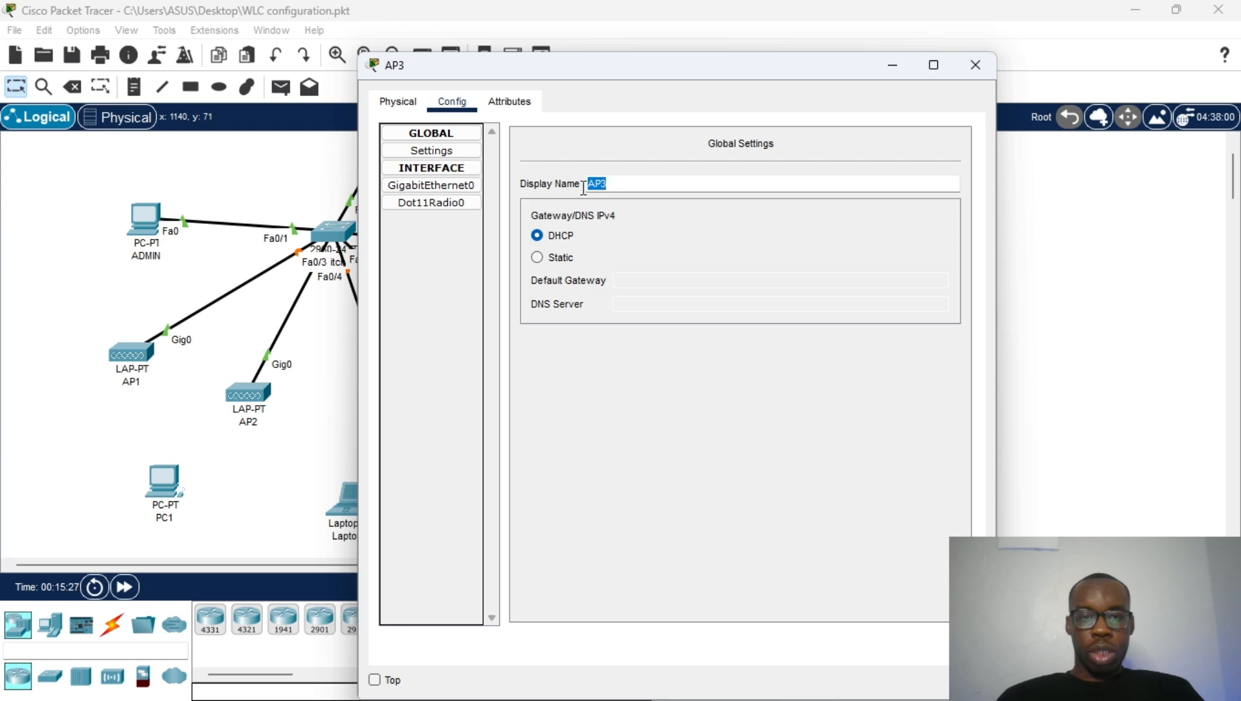
left_click(975, 65)
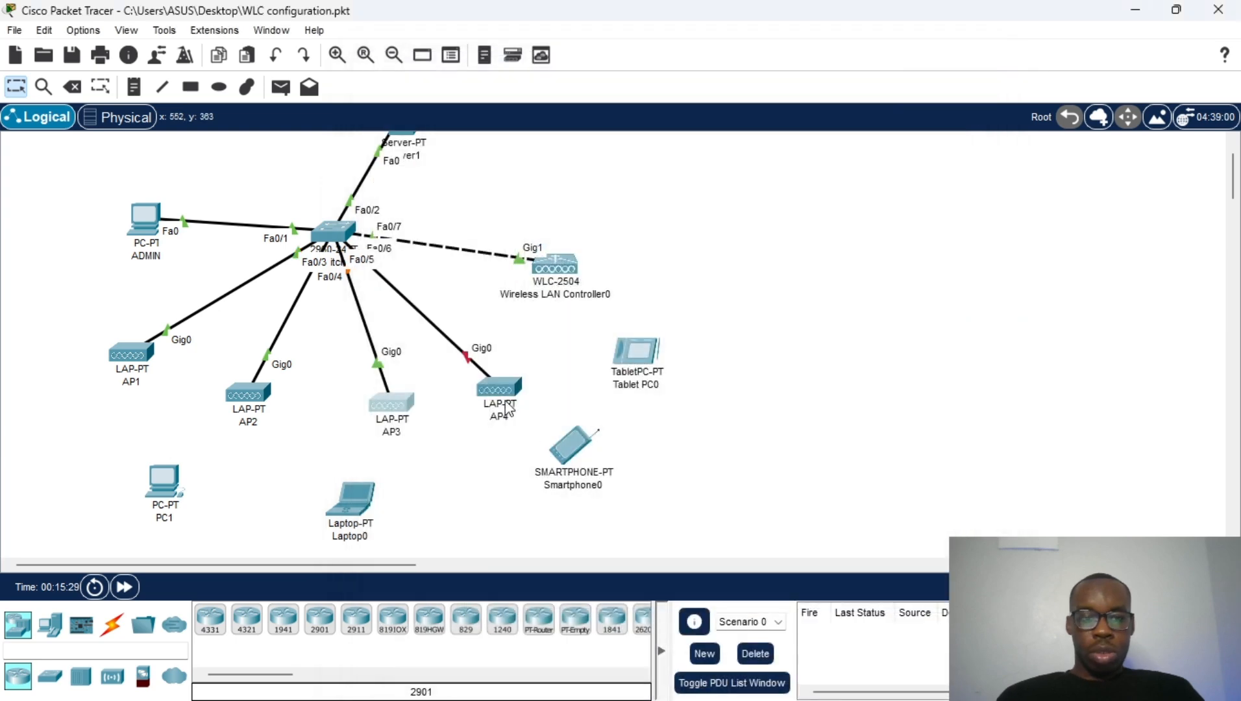
Step: Power AP4 with its adapter and fast-forward simulation time so its link comes up
left_click(517, 388)
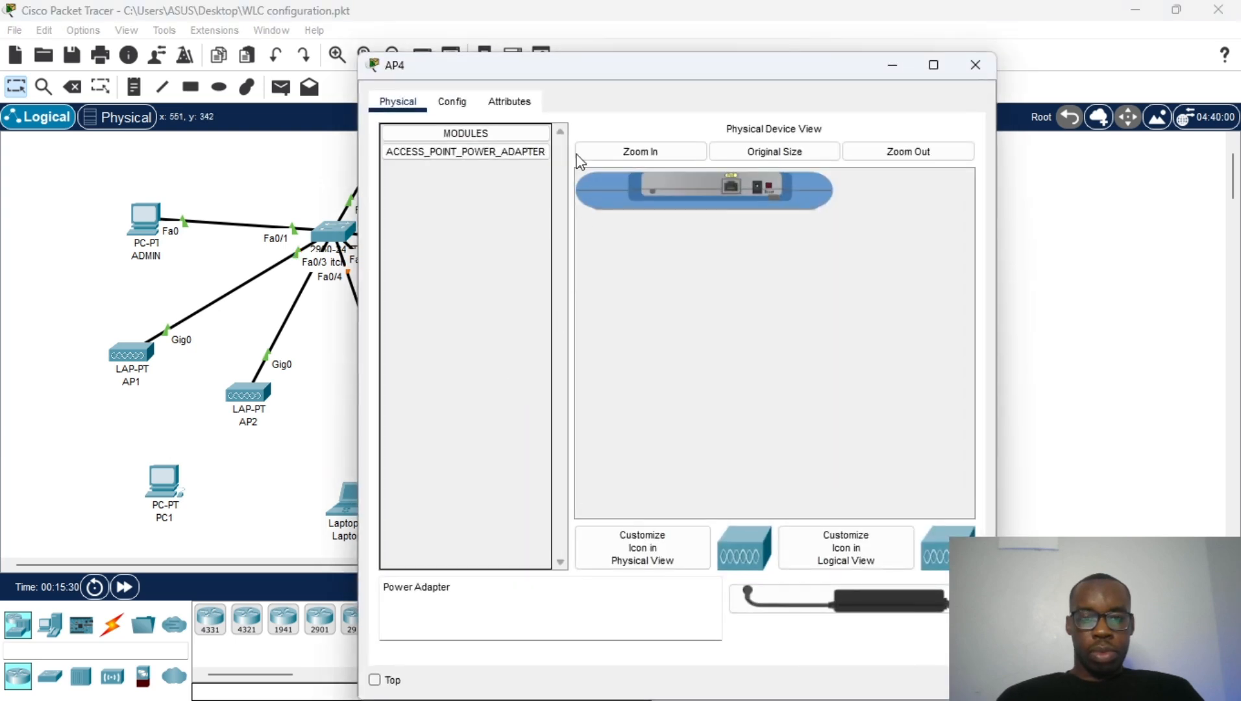
left_click_drag(856, 590, 759, 187)
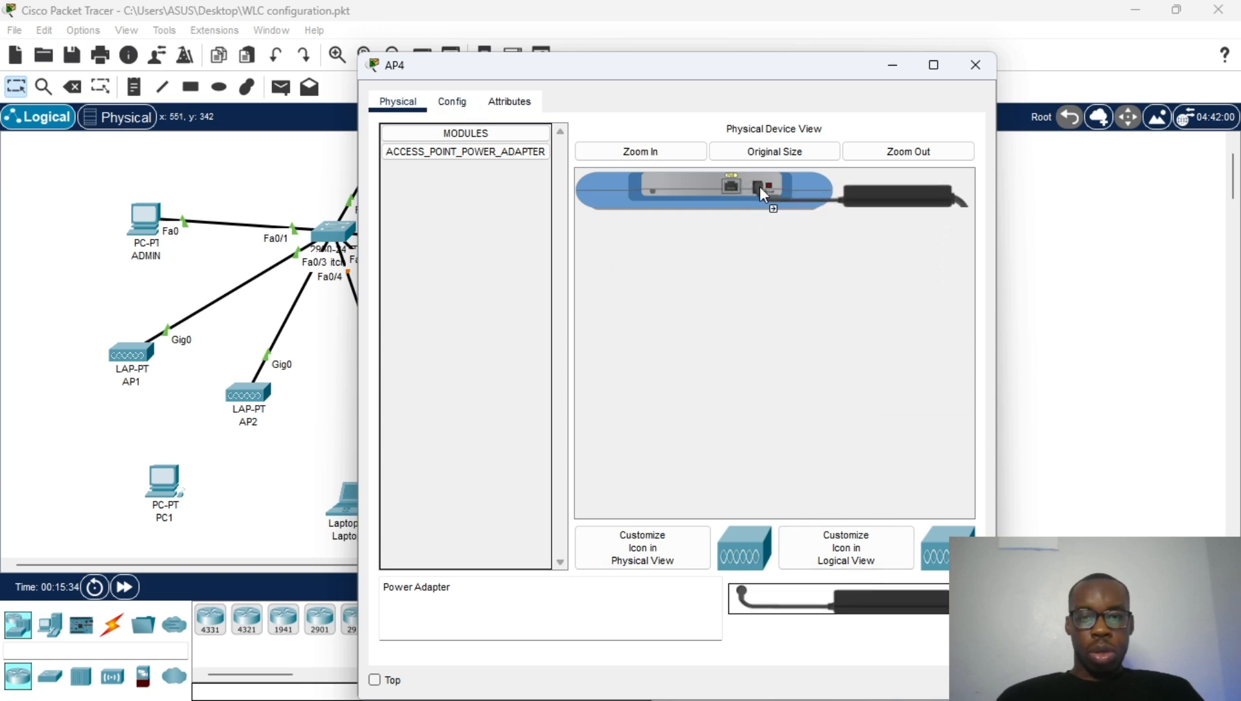
left_click(978, 73)
left_click(125, 586)
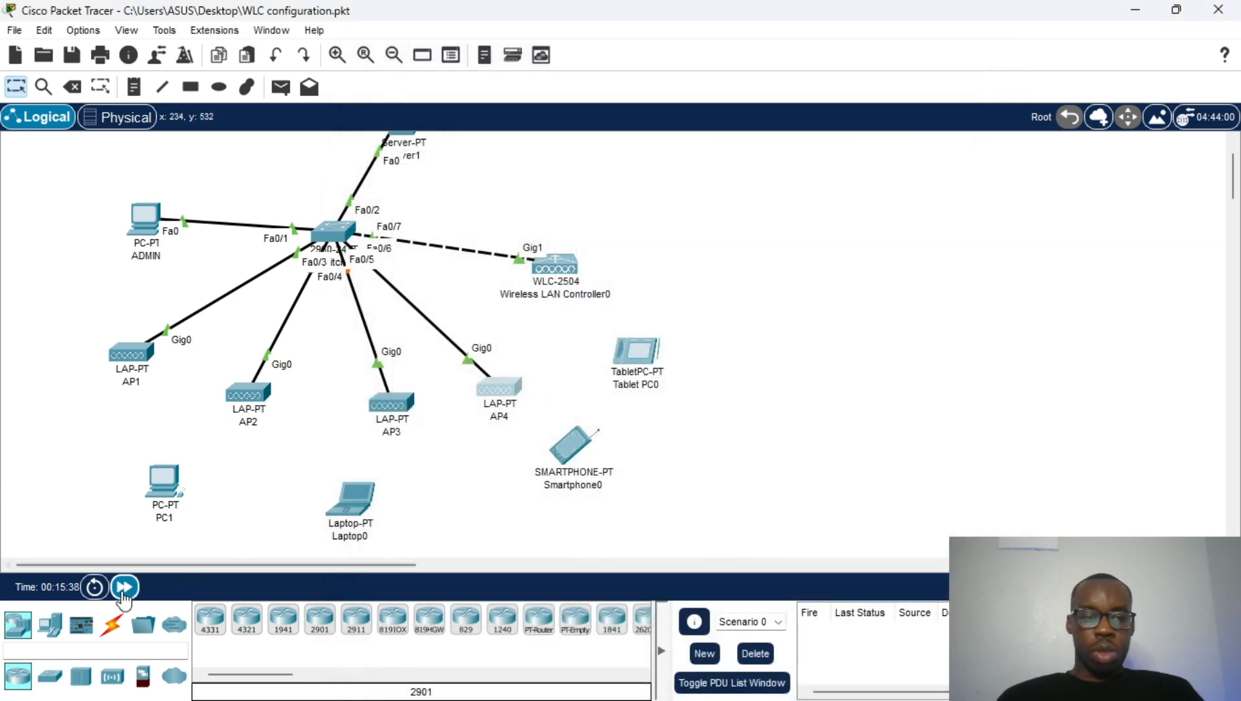
left_click(125, 586)
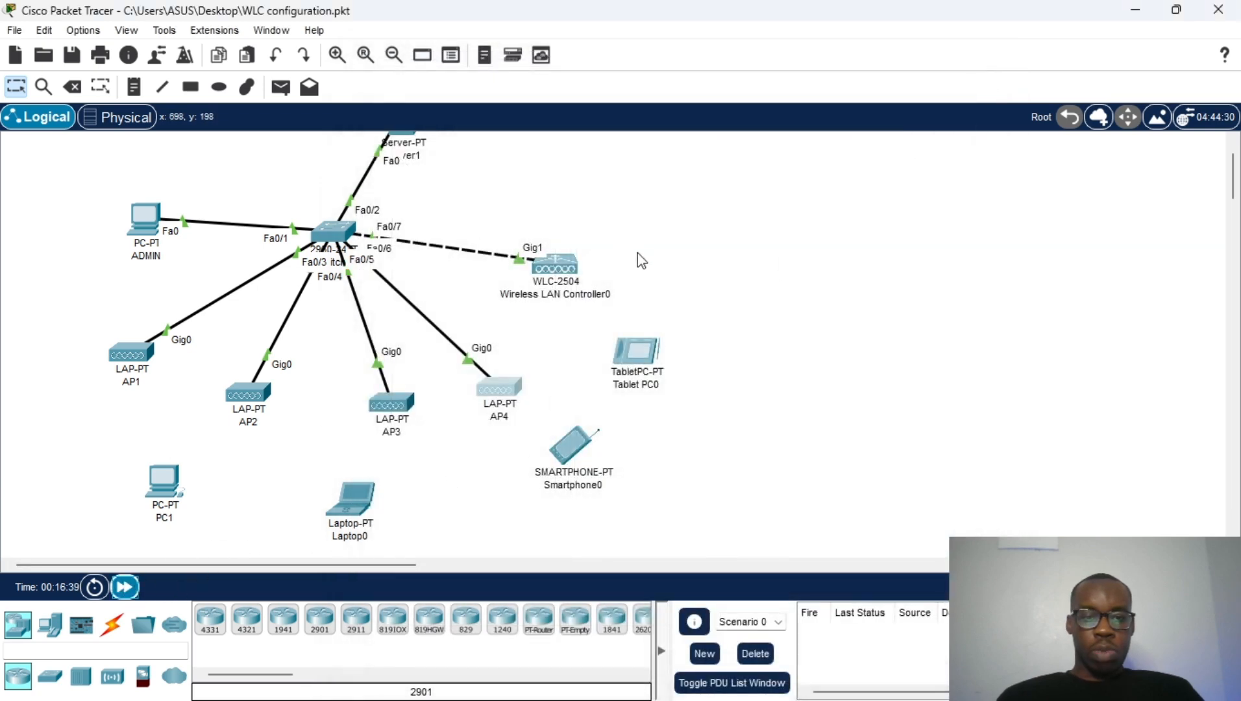
scroll(637, 251, "up", 1)
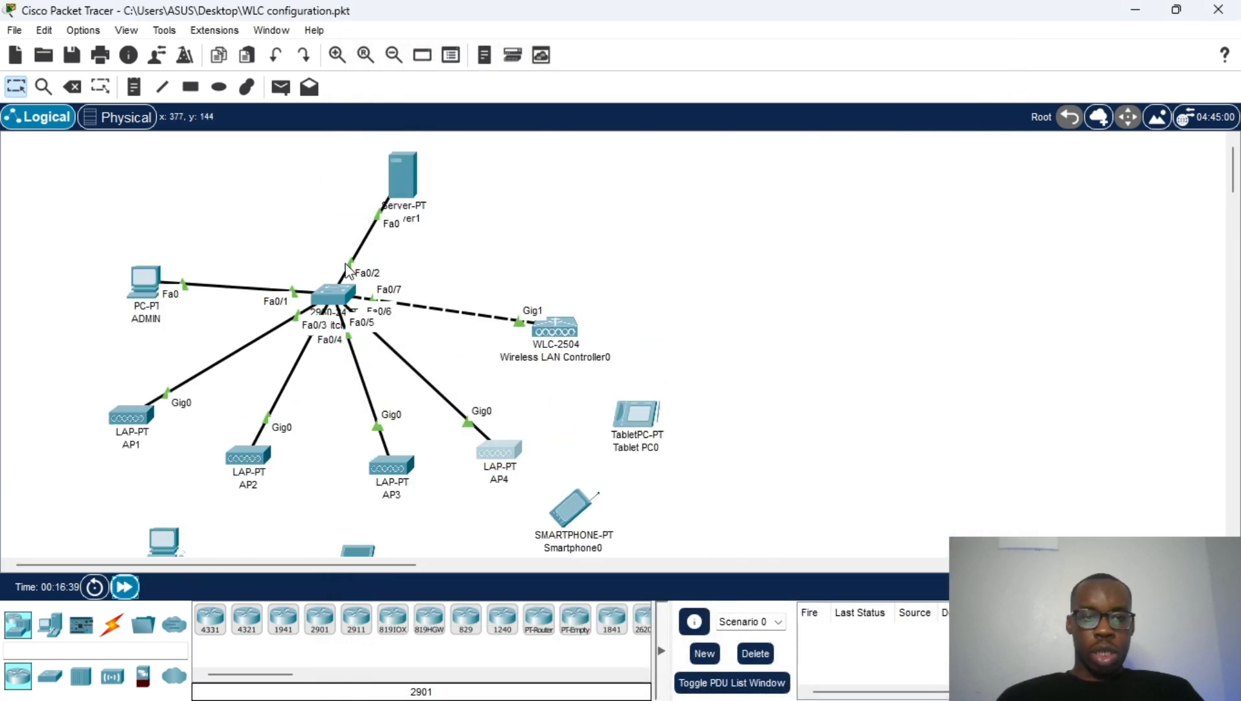
Step: Reopen the ADMIN PC's web browser and load wlc.lab
left_click(145, 285)
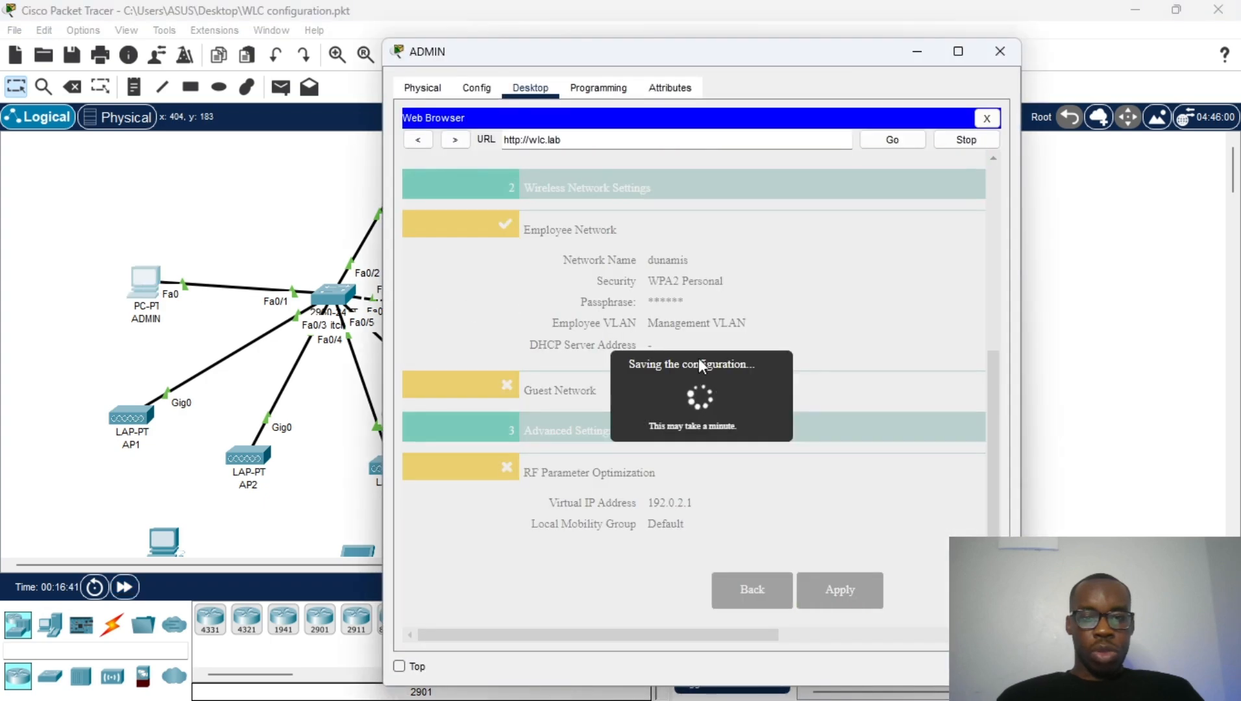
left_click(986, 119)
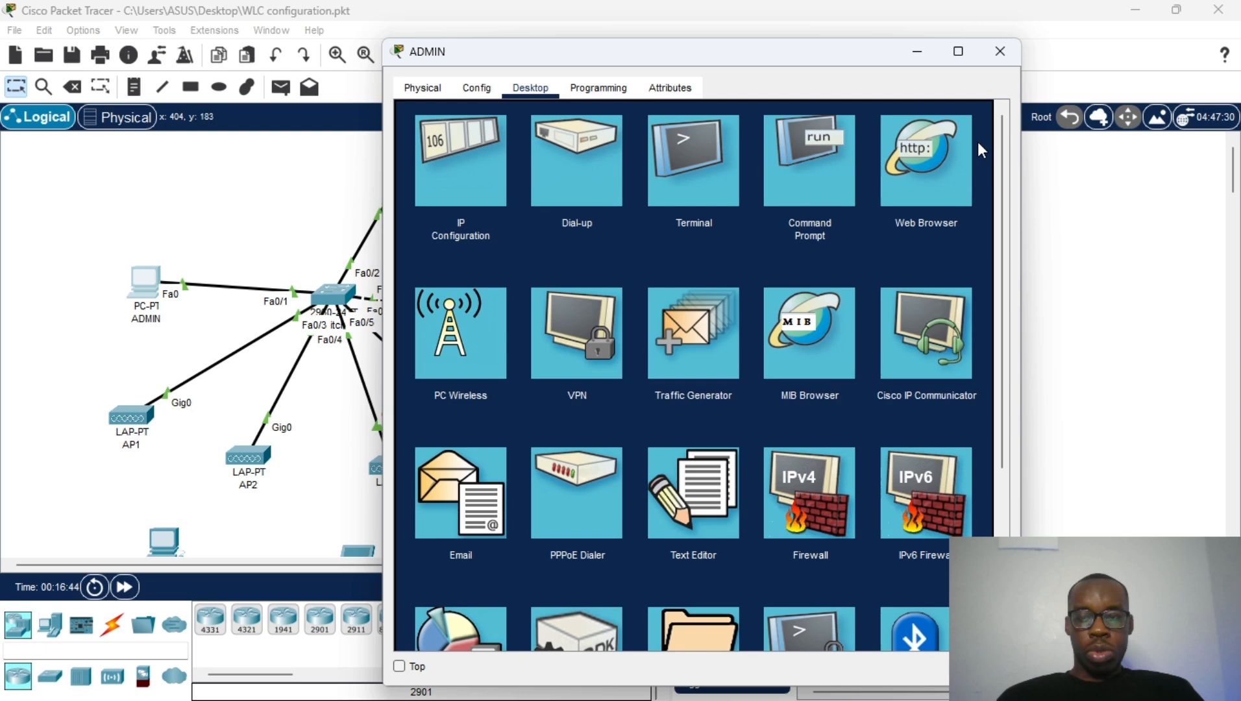
left_click(924, 154)
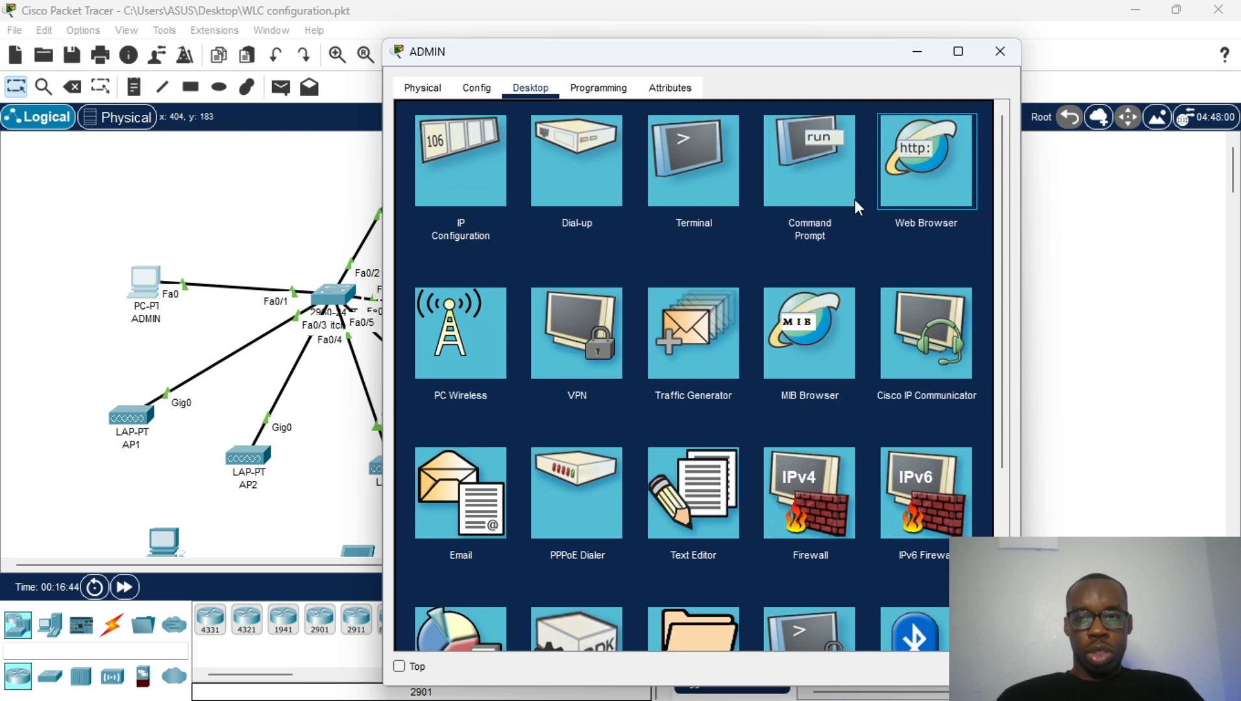
left_click(918, 182)
left_click(582, 140)
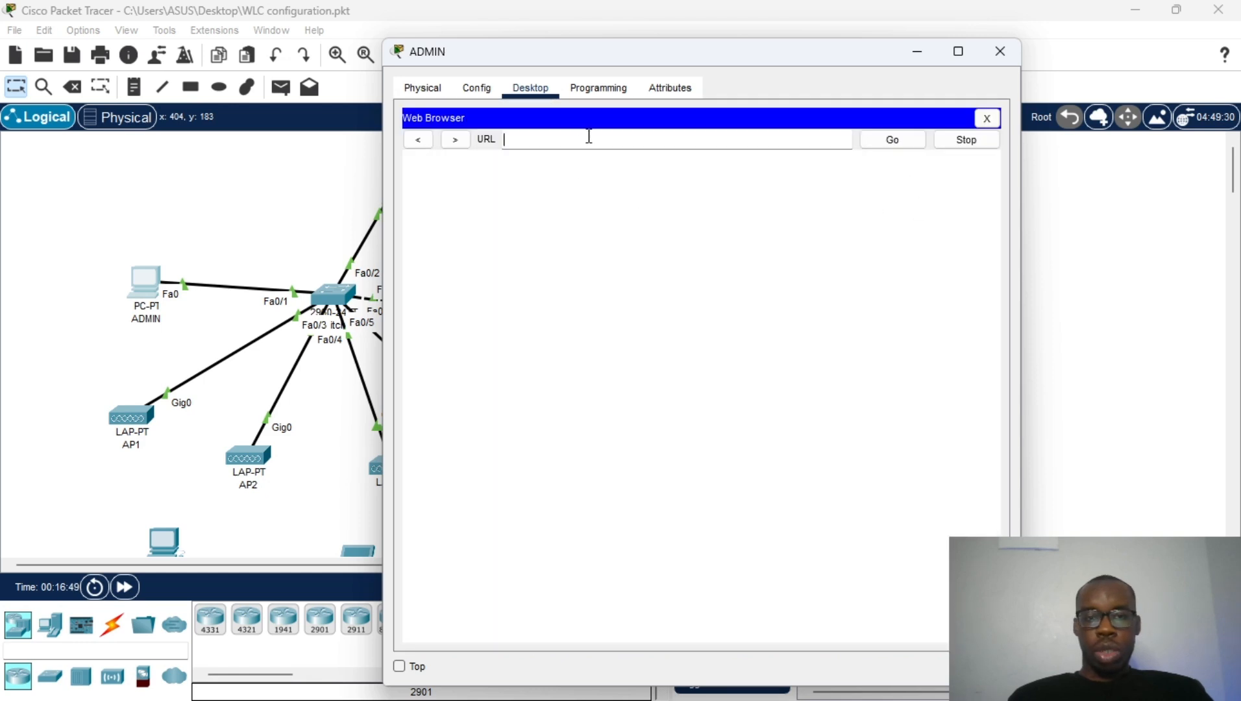
type("wlc.")
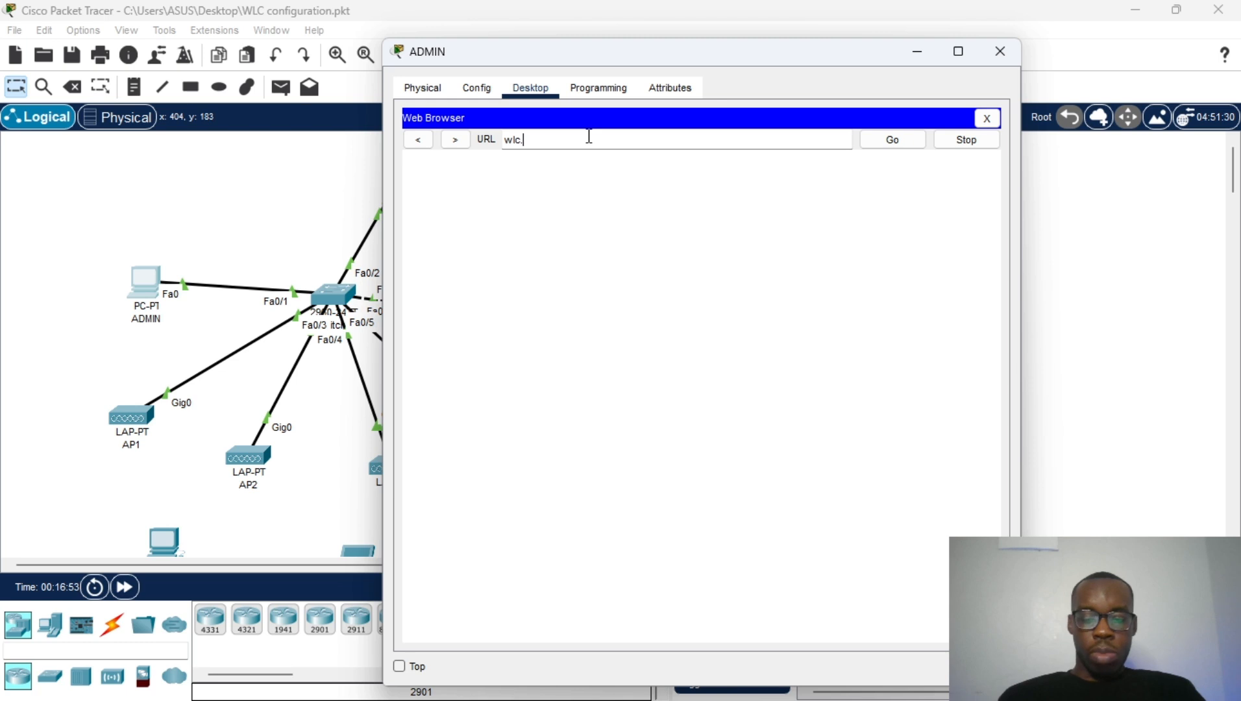
type("lab")
key("Return")
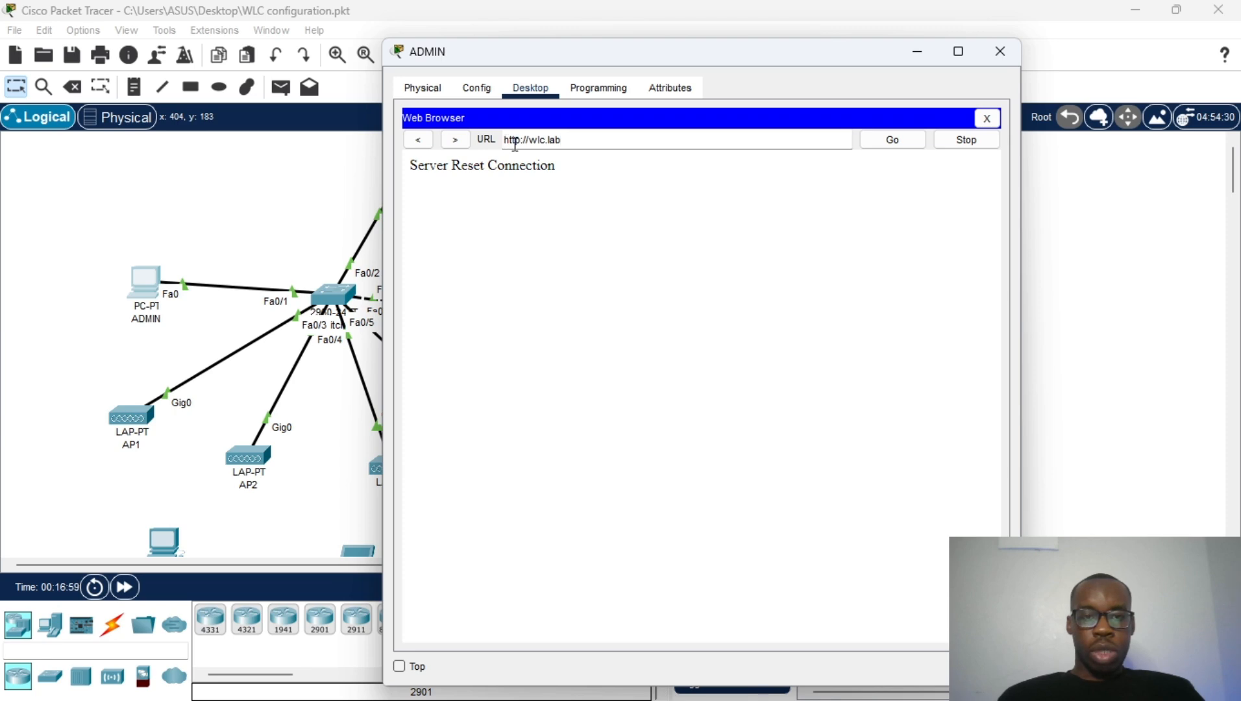
left_click(521, 141)
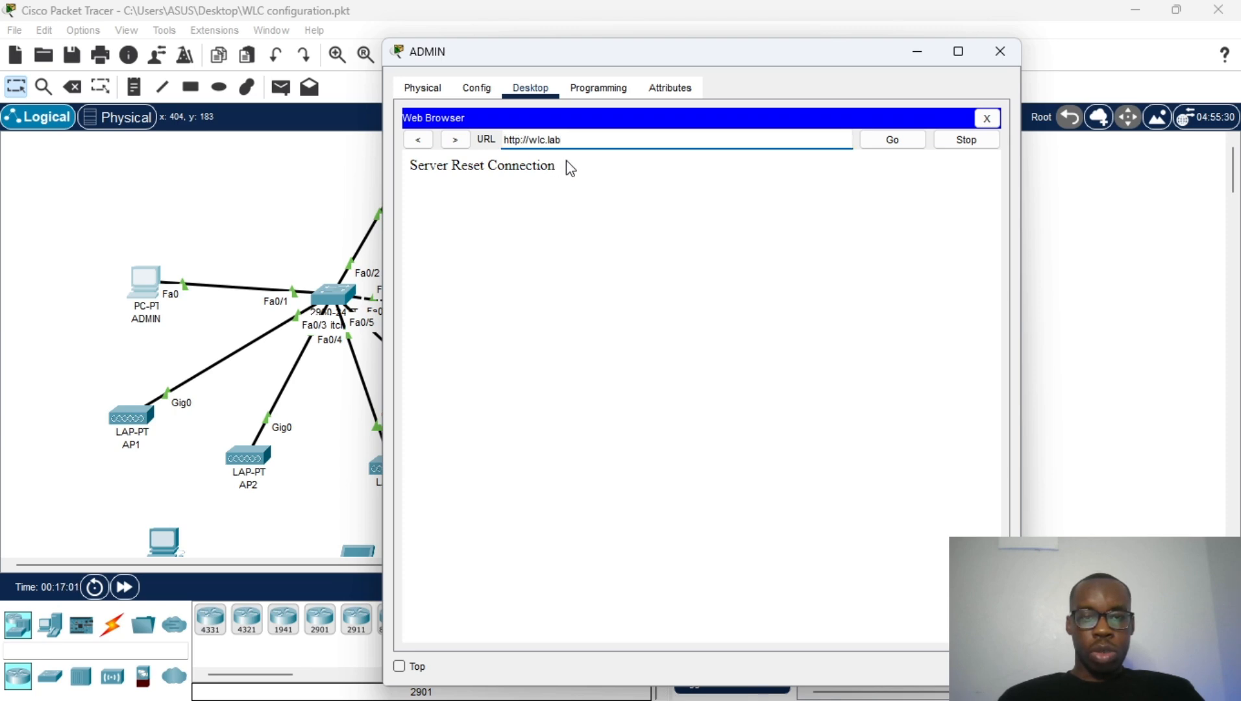
type("s")
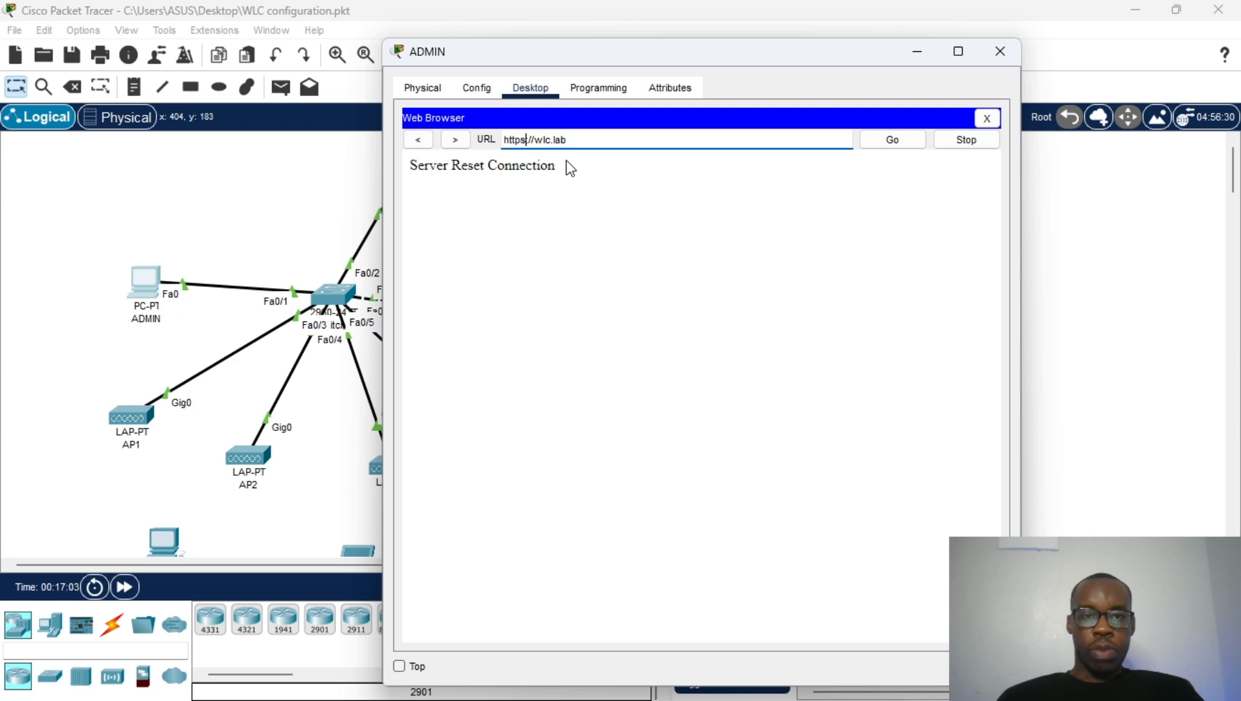
key("Return")
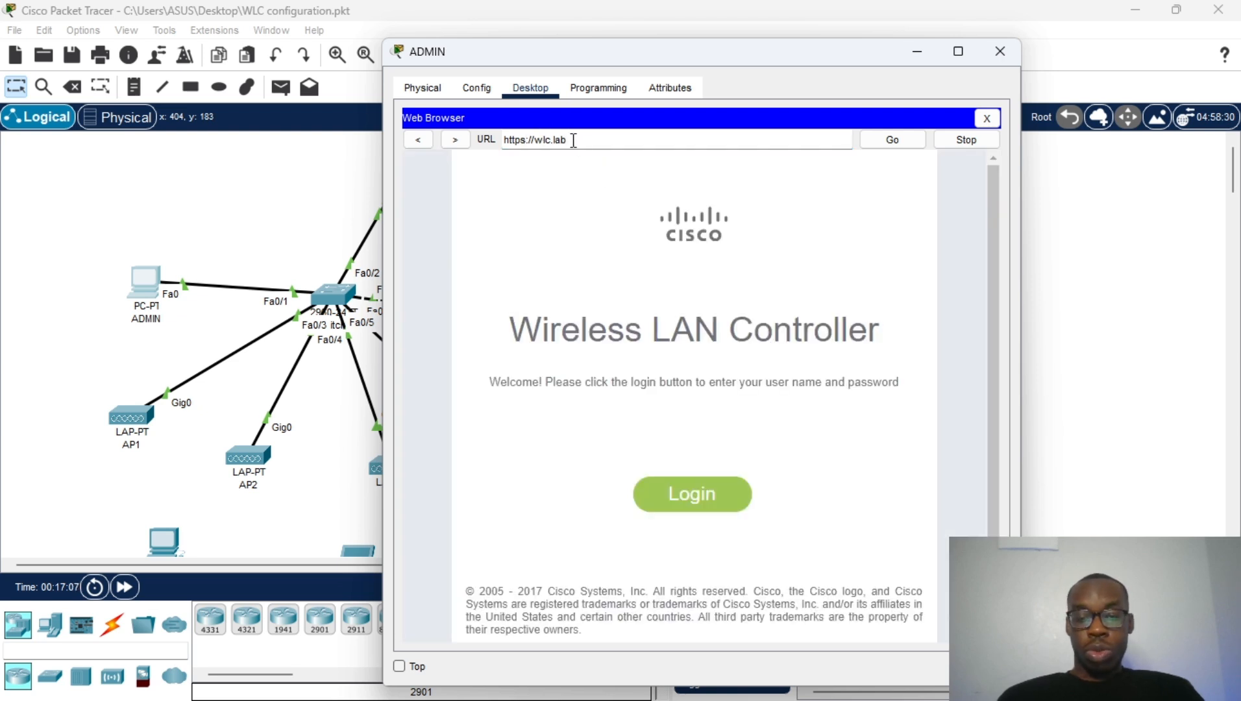
Step: Log in to the controller with the admin user name and password
left_click_drag(568, 141, 534, 139)
left_click(746, 447)
scroll(747, 416, "down", 1)
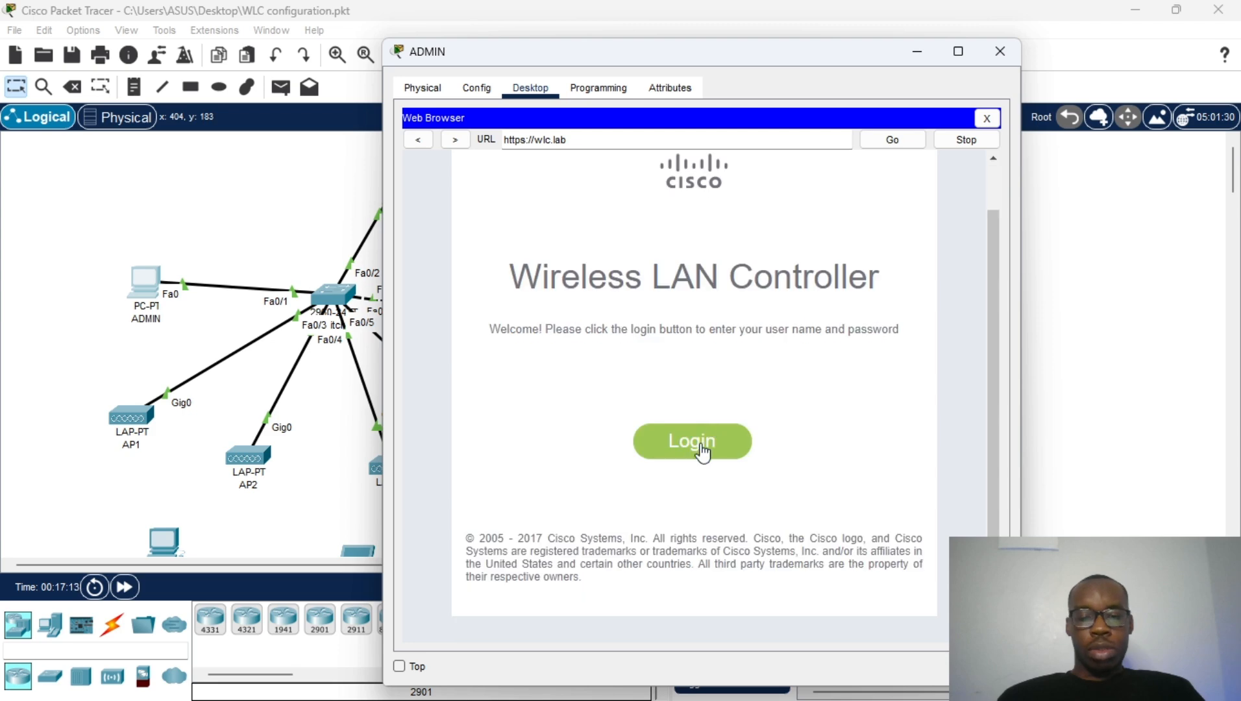
left_click(702, 444)
type("sa,$")
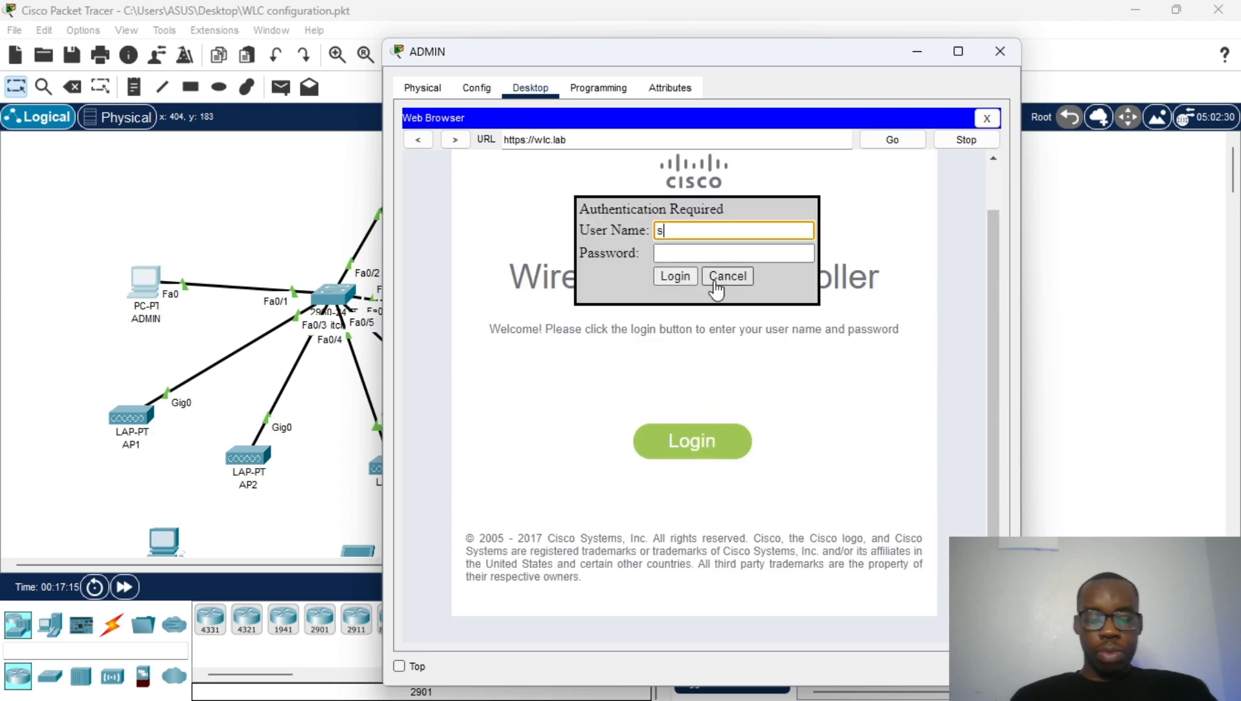
key("BackSpace")
key("BackSpace")
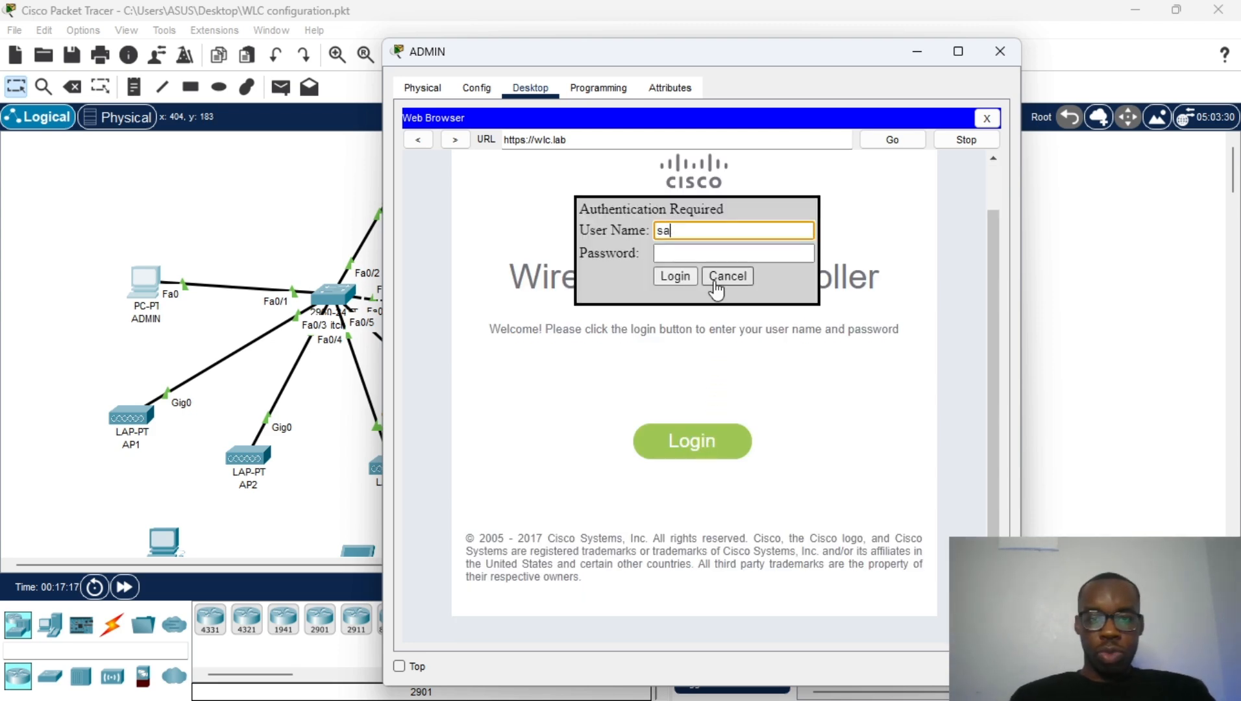
type("ntos")
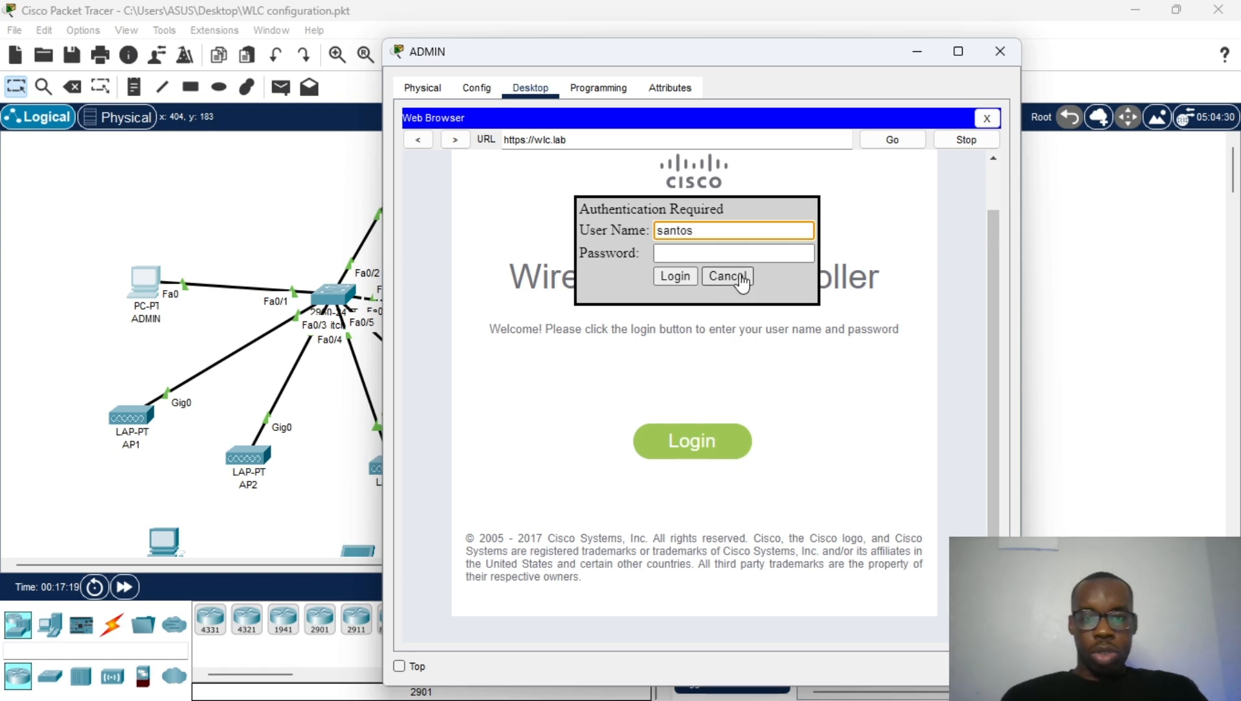
left_click(743, 248)
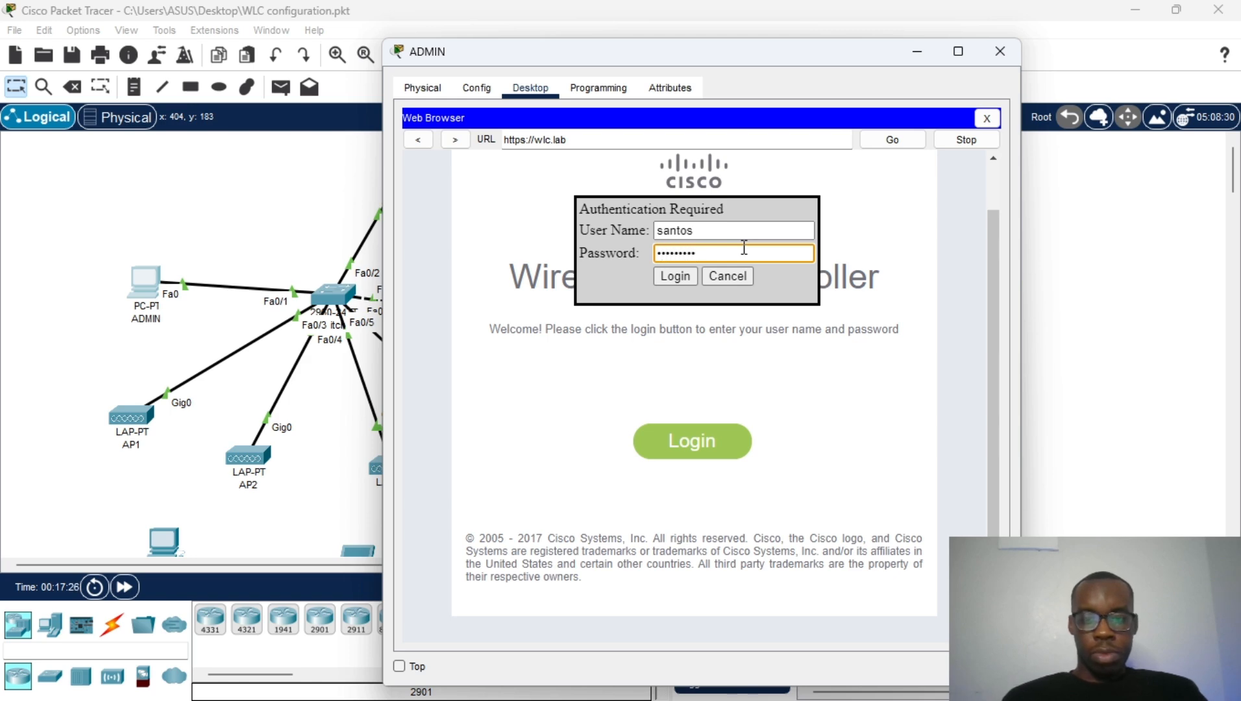
key("Return")
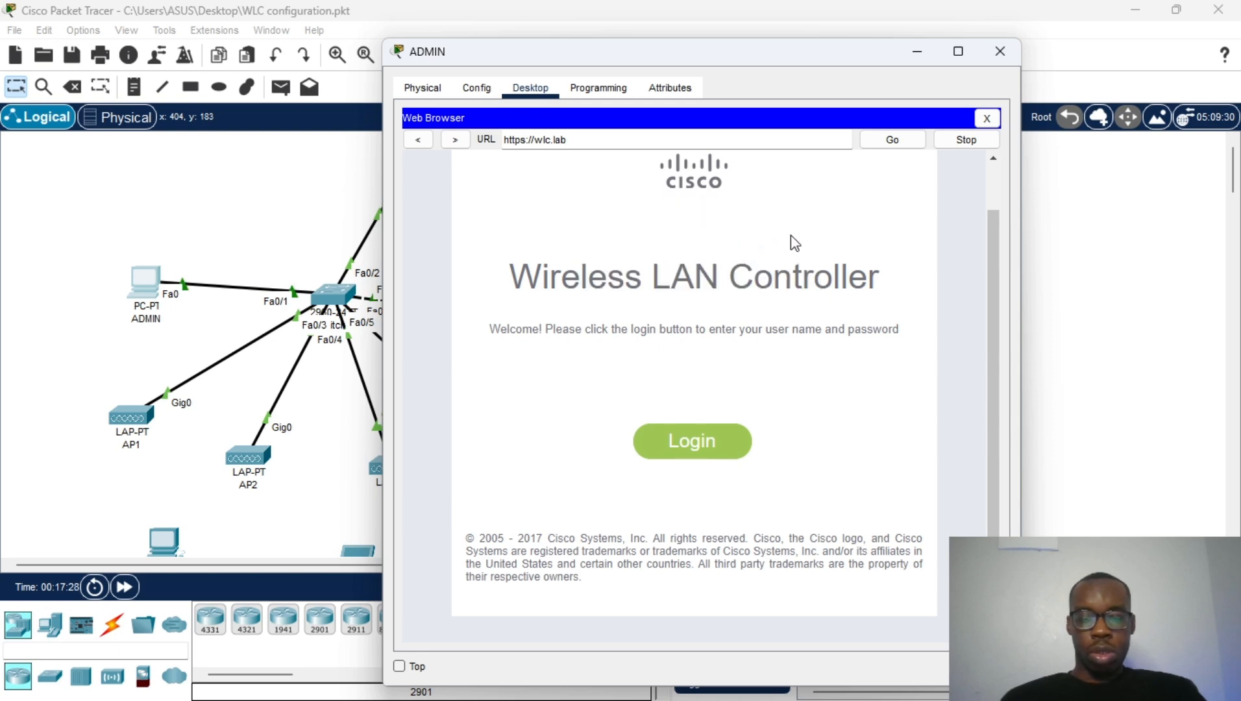
scroll(693, 311, "down", 1)
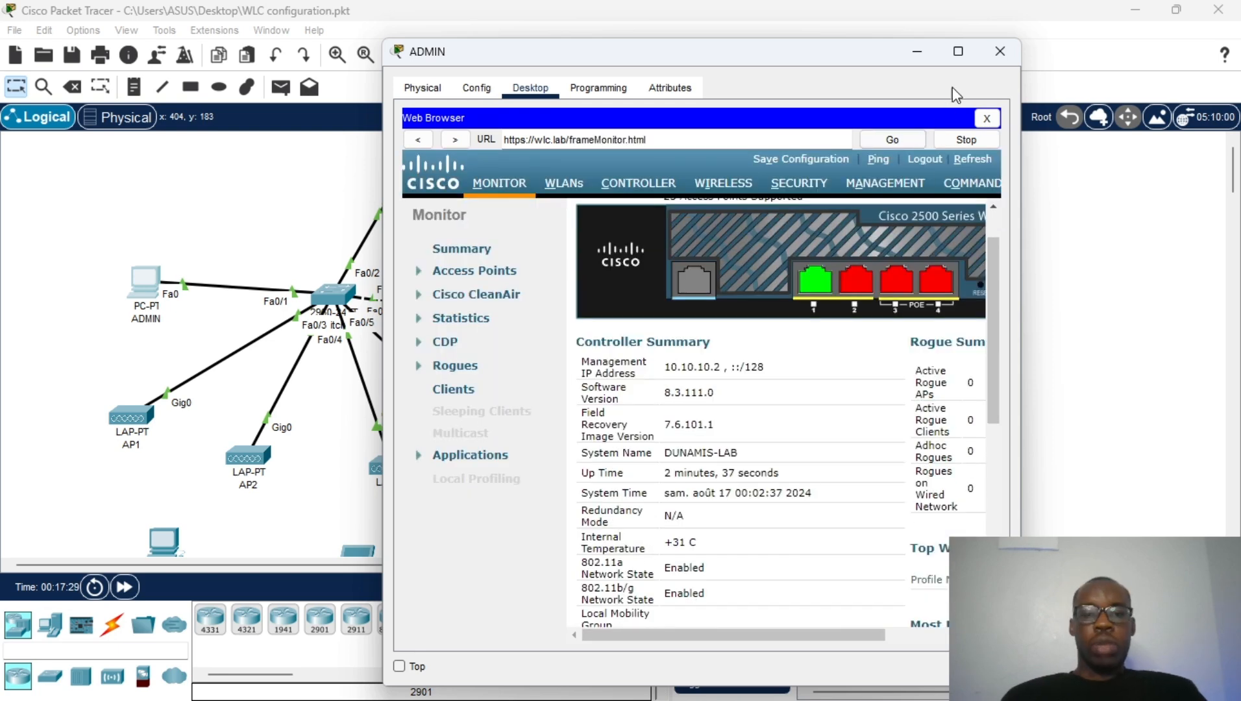
Step: Maximize ADMIN and scroll the Monitor Summary to Access Point Summary: 4 up, 0 down
left_click(957, 52)
scroll(432, 243, "down", 1)
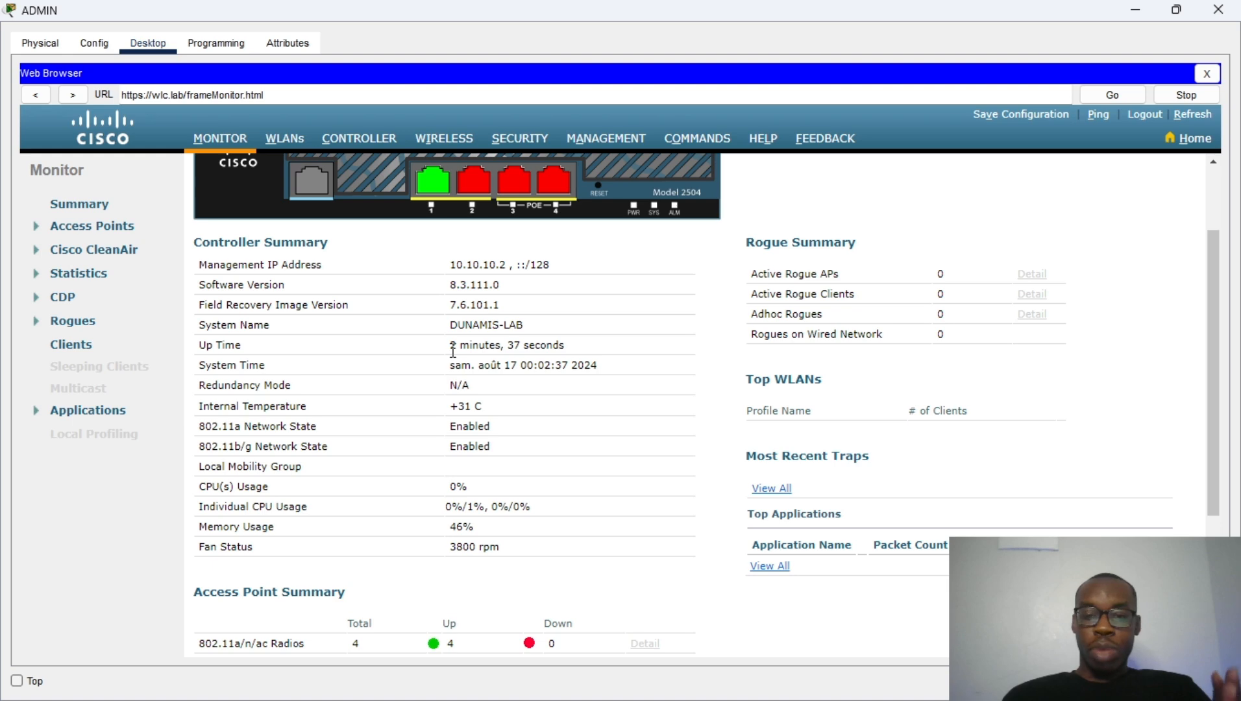
scroll(440, 391, "down", 1)
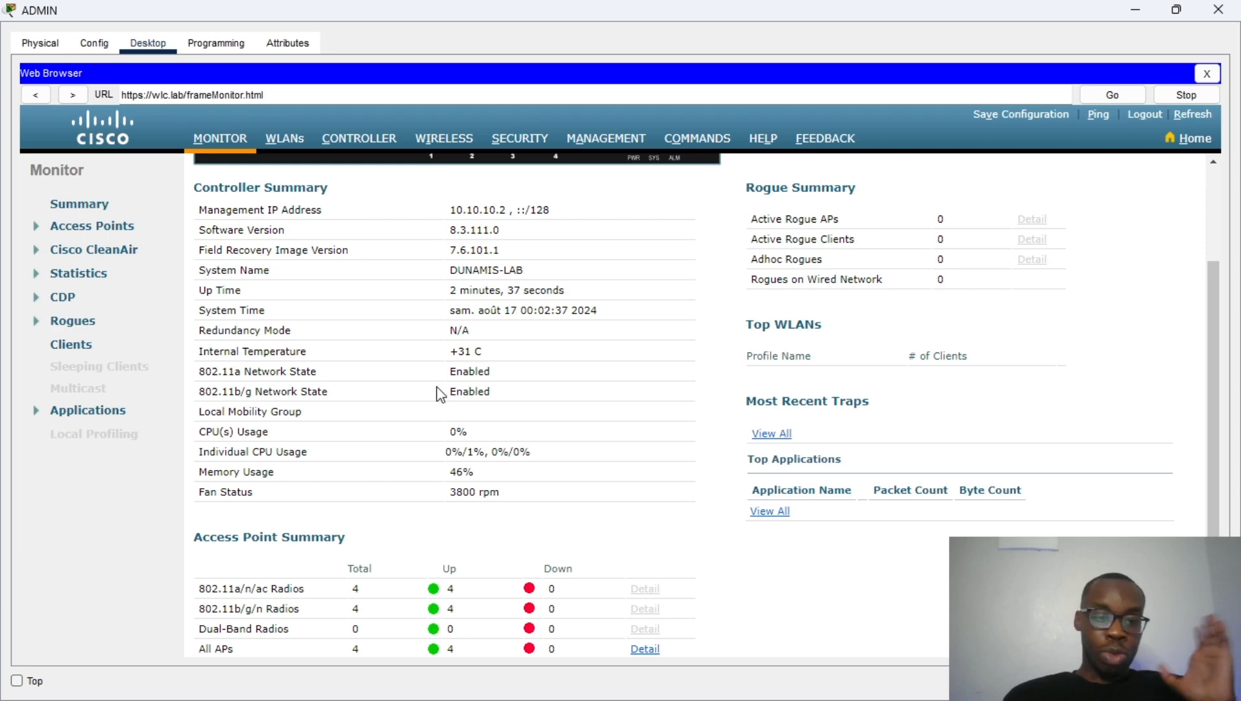
scroll(439, 395, "down", 2)
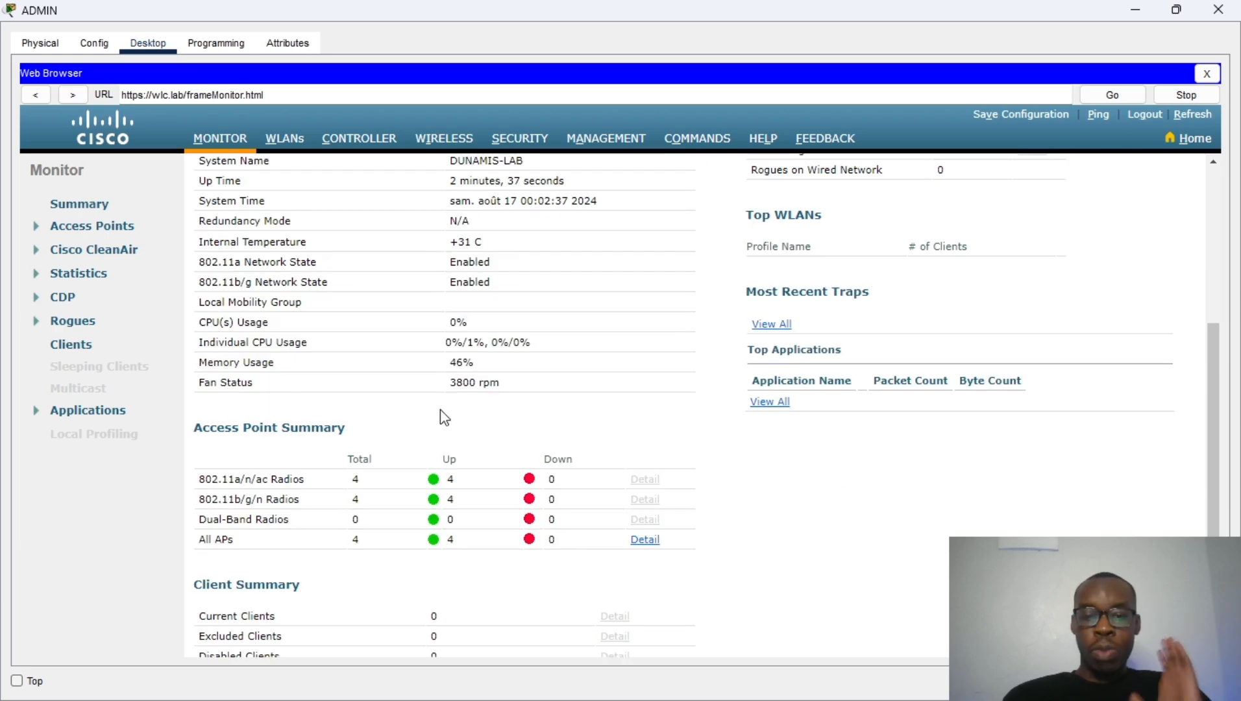
scroll(448, 410, "down", 1)
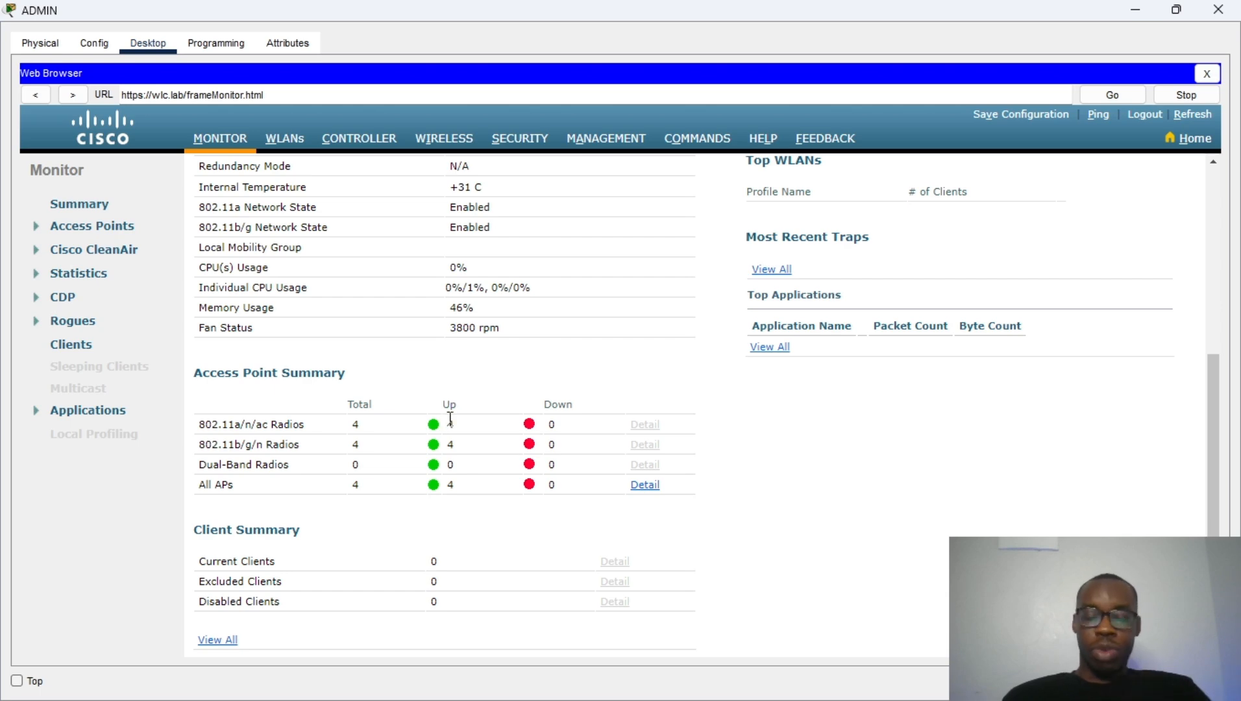
scroll(491, 442, "down", 1)
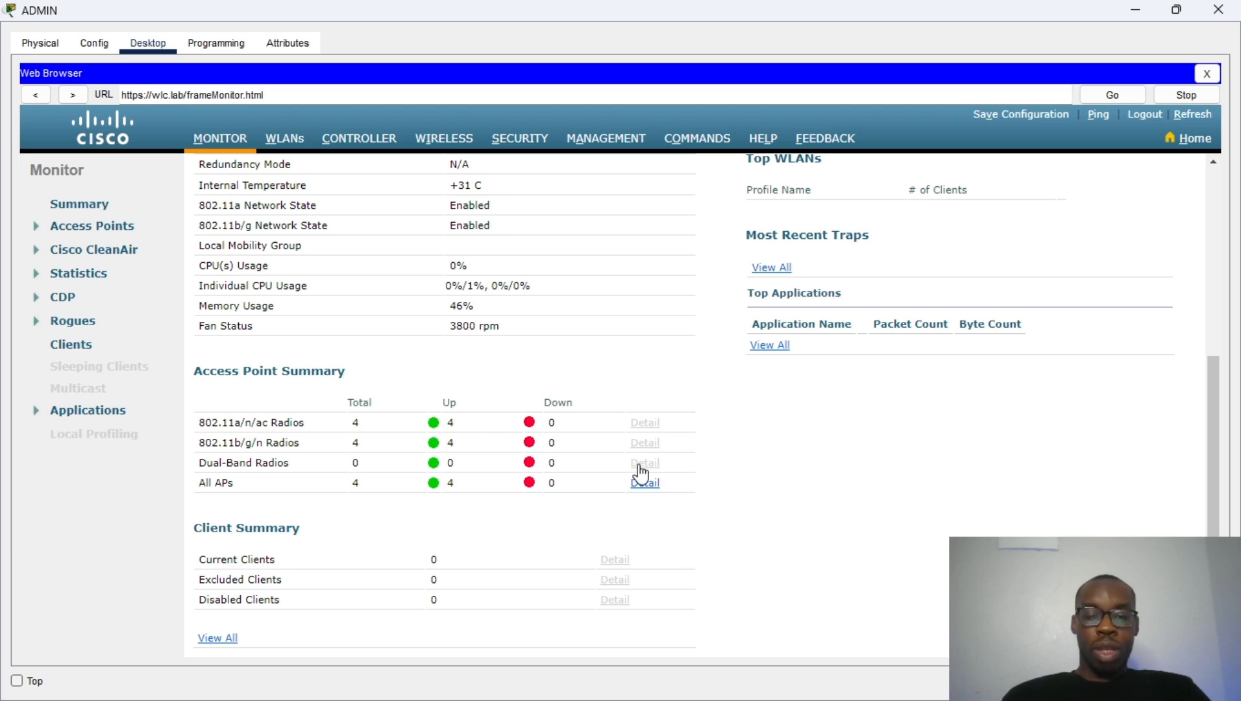
scroll(641, 474, "up", 3)
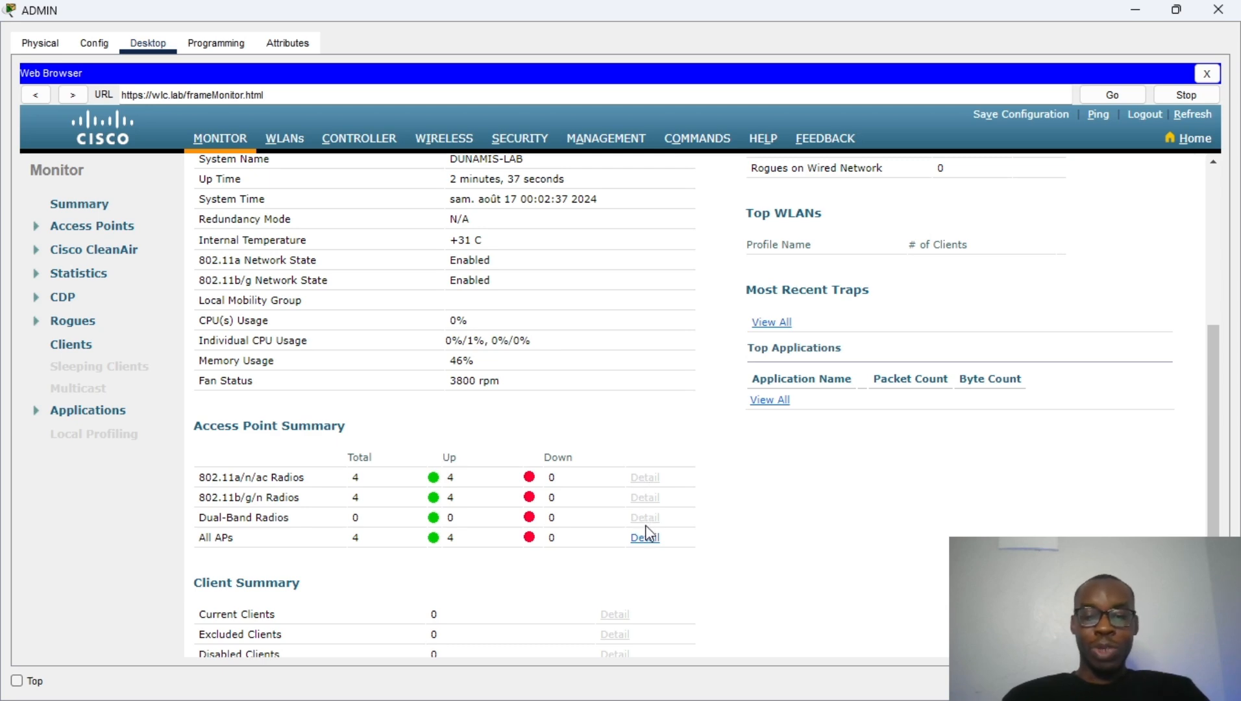
scroll(643, 528, "up", 3)
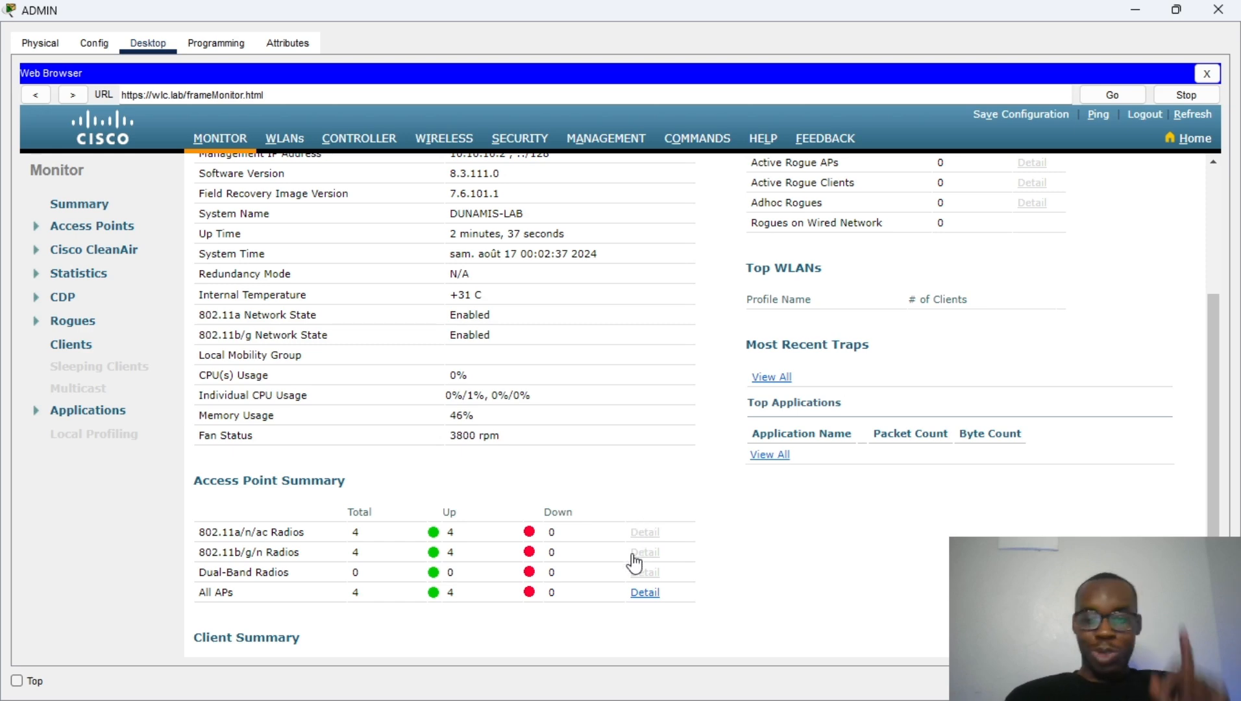
scroll(633, 562, "down", 3)
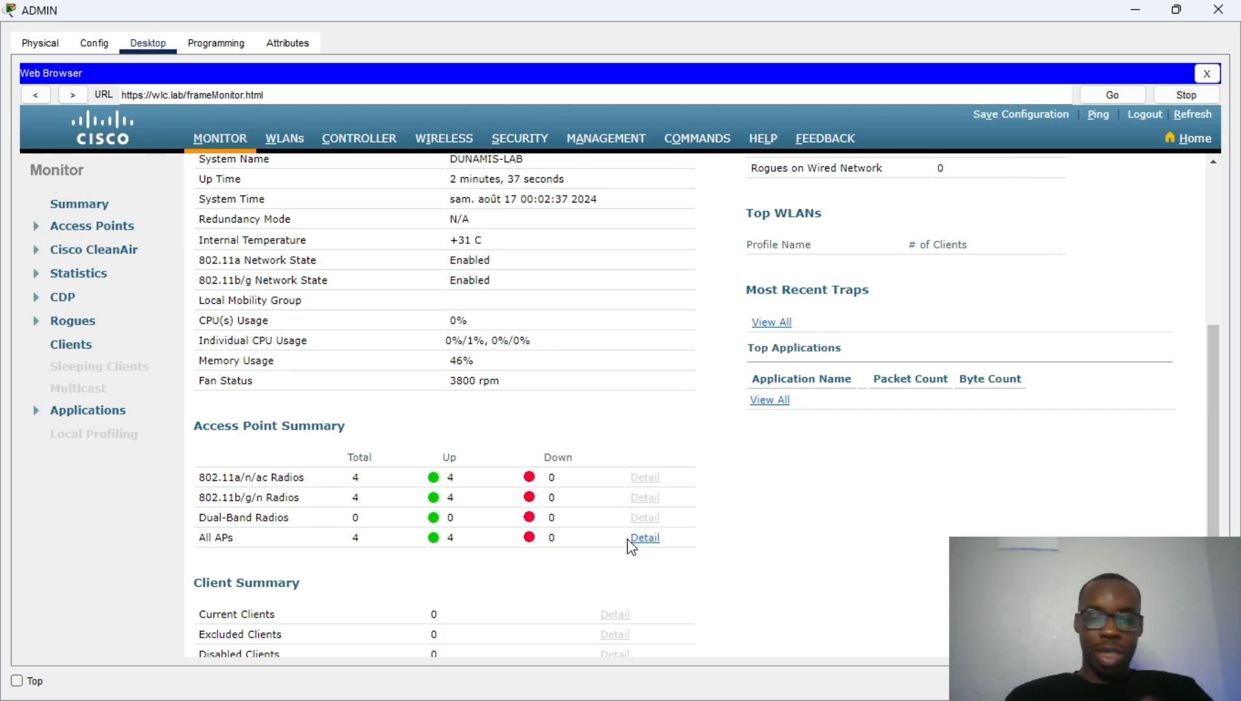
scroll(636, 547, "down", 1)
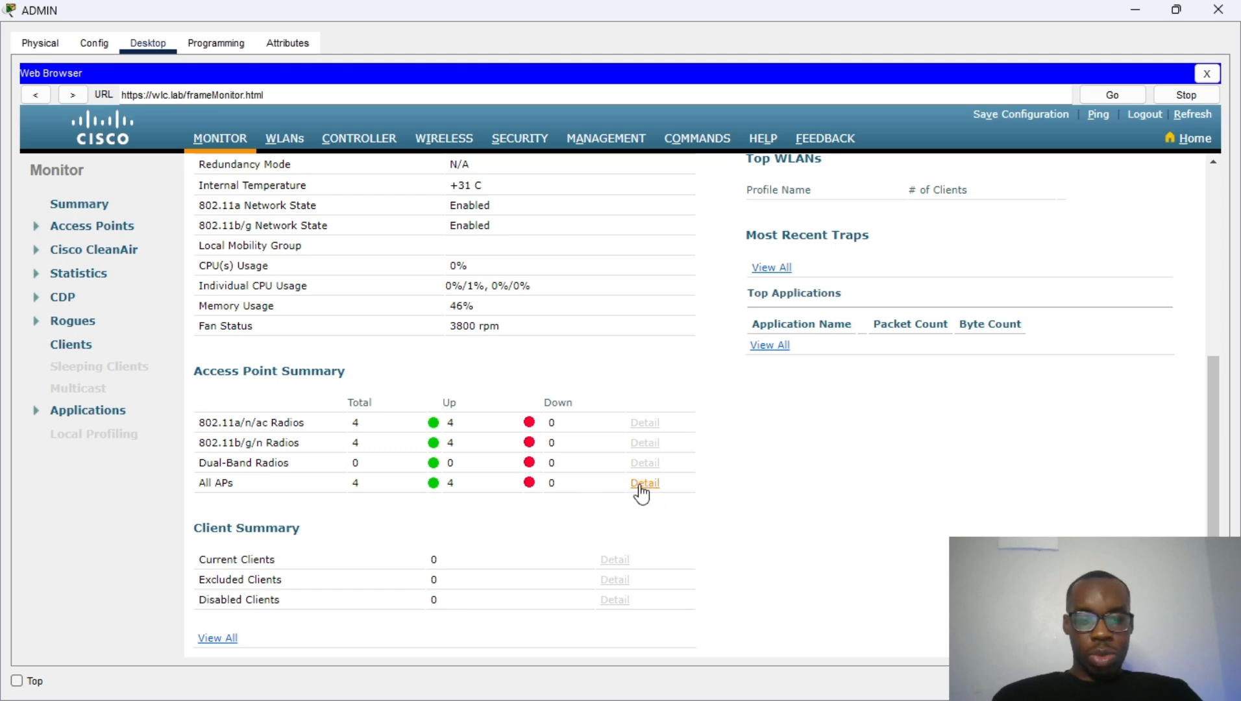
Step: Review the access point list, then open Management > WLANs showing dunamis with WPA2 PSK
left_click(651, 485)
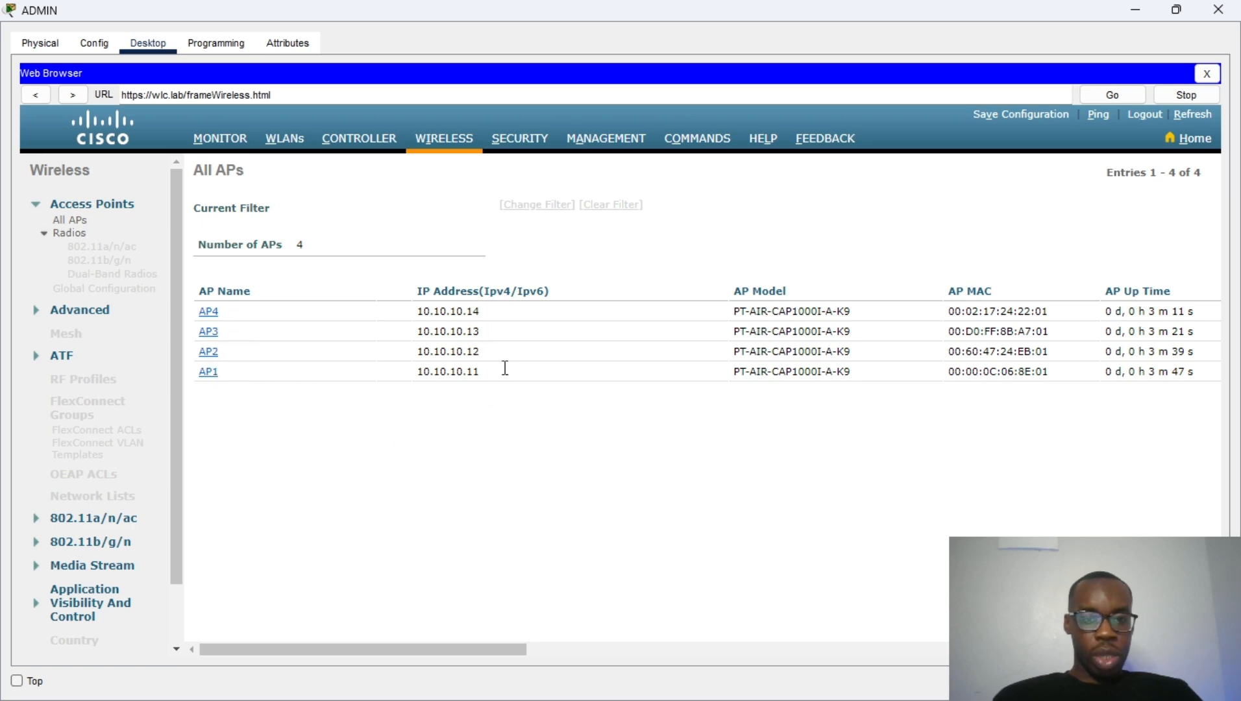
left_click_drag(480, 373, 219, 252)
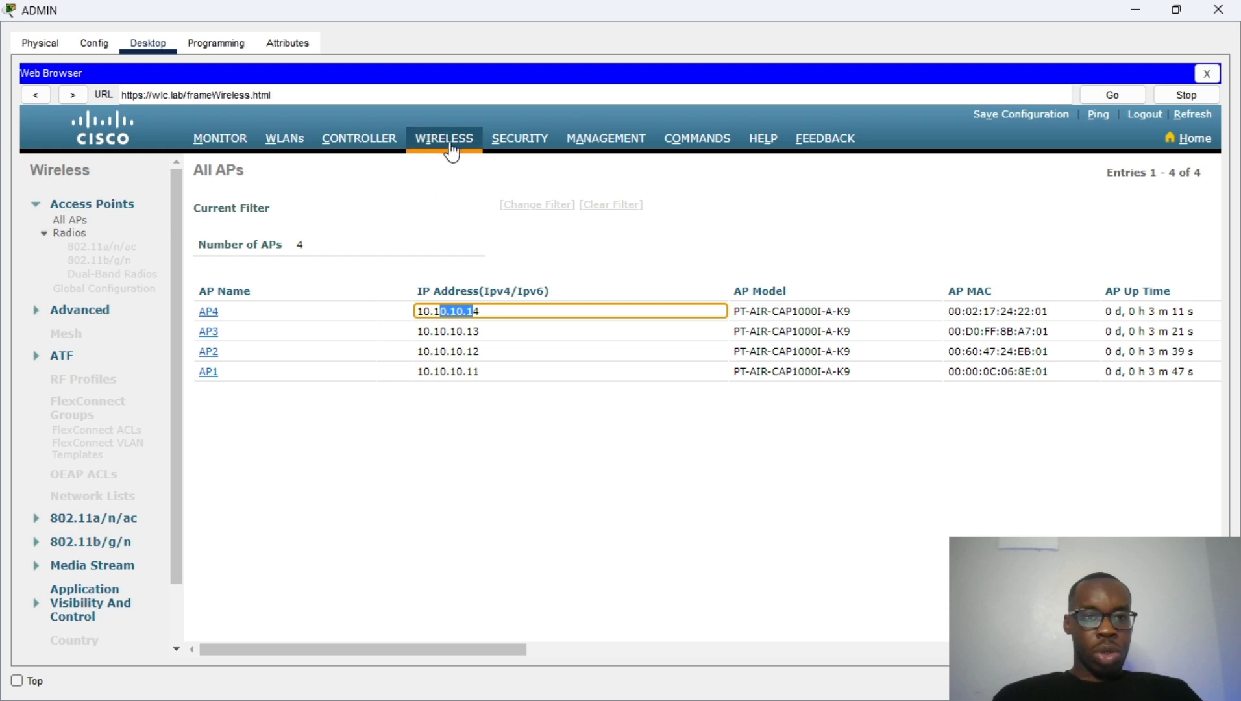
left_click(510, 142)
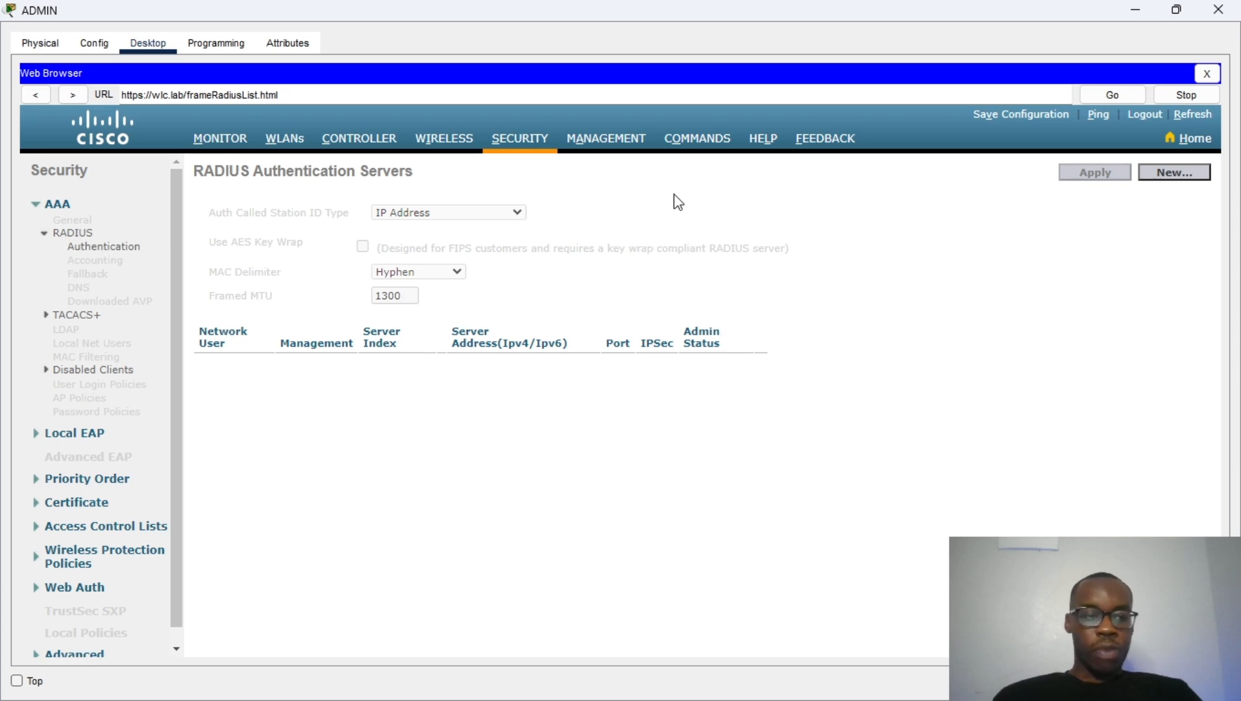
left_click(623, 140)
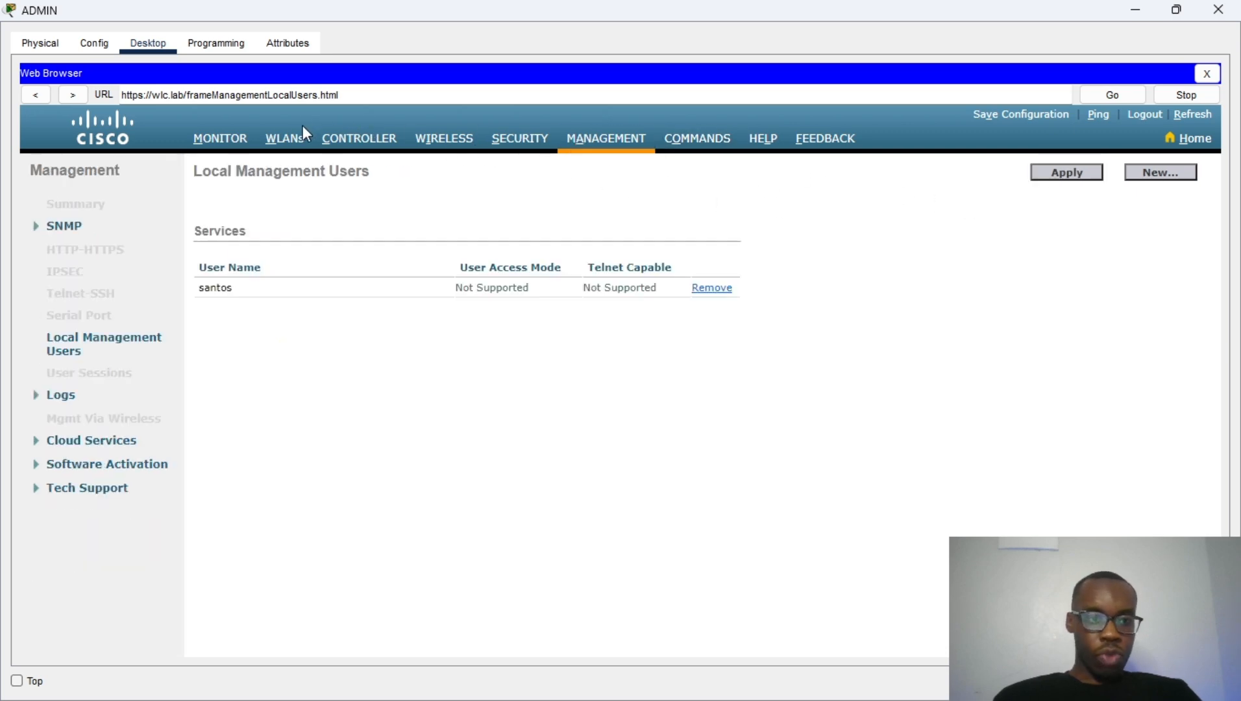
left_click(286, 141)
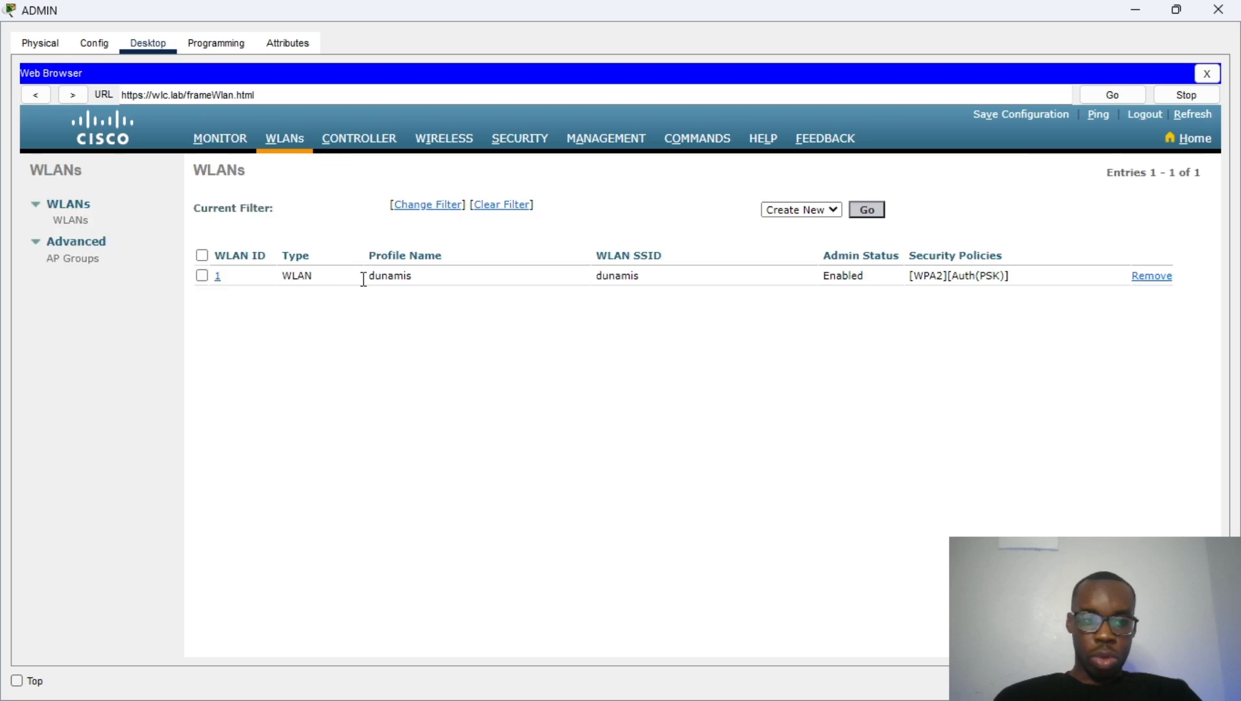
mouse_move(364, 280)
left_mouse_down()
mouse_move(421, 283)
mouse_move(362, 280)
left_mouse_up()
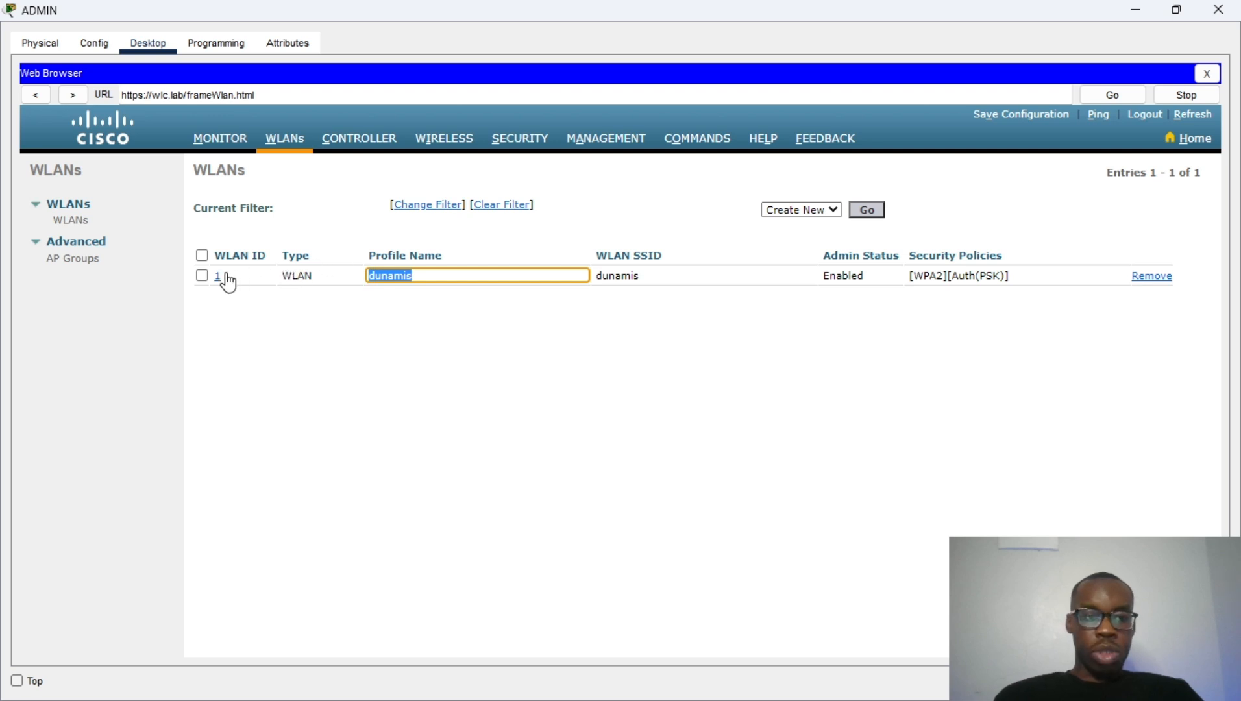
Step: Open WLAN 1 'dunamis' for editing
left_click(225, 277)
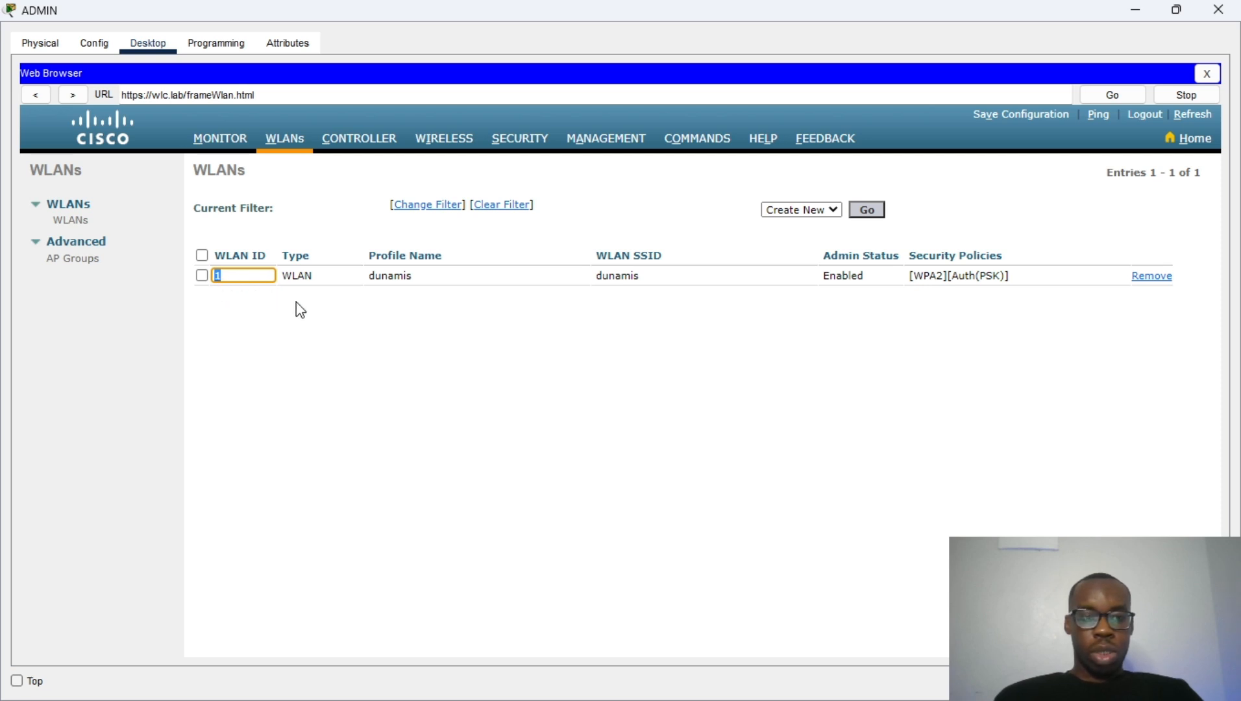
key("Return")
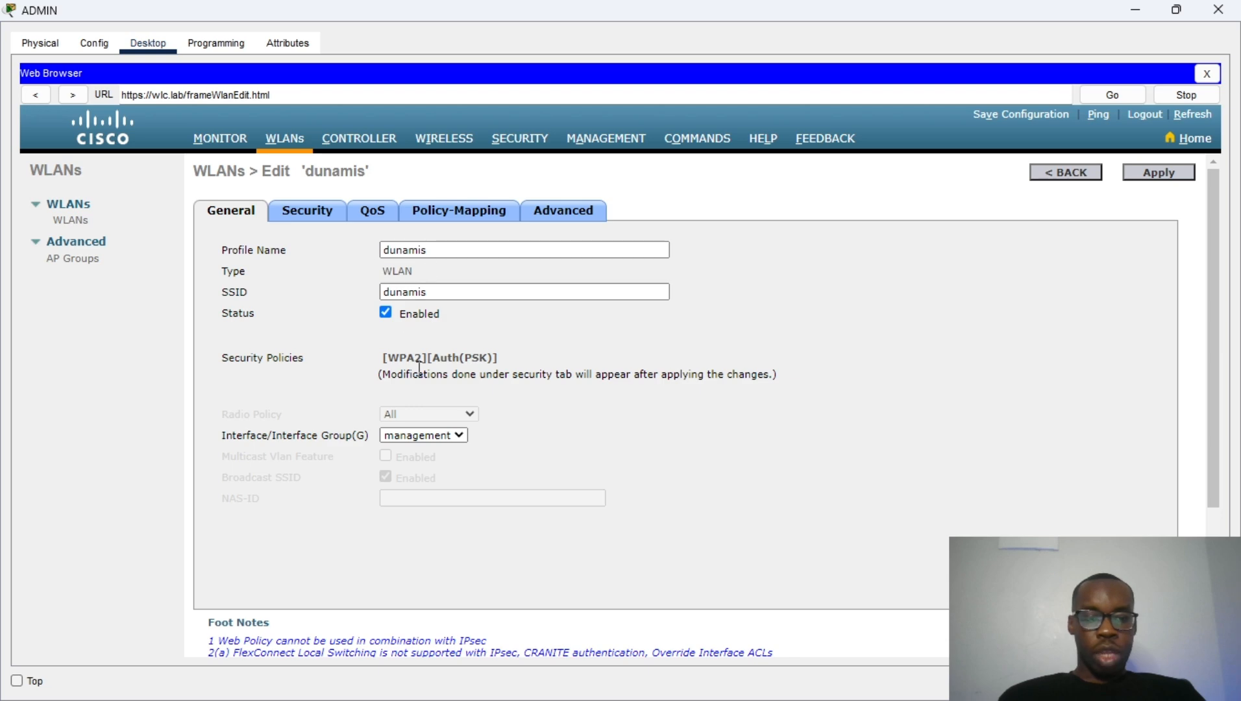
scroll(419, 367, "down", 3)
scroll(421, 362, "up", 3)
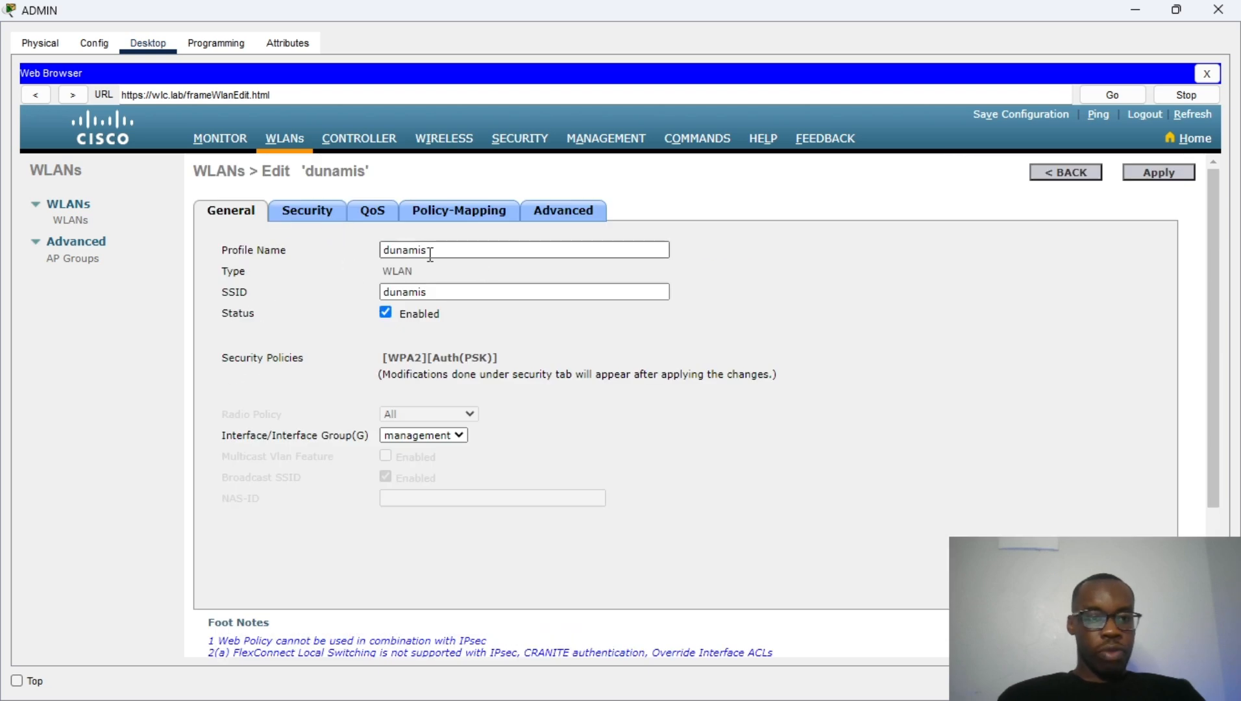
Step: Verify Layer 2 security shows WPA2 with AES and PSK, then return to General
left_click(314, 209)
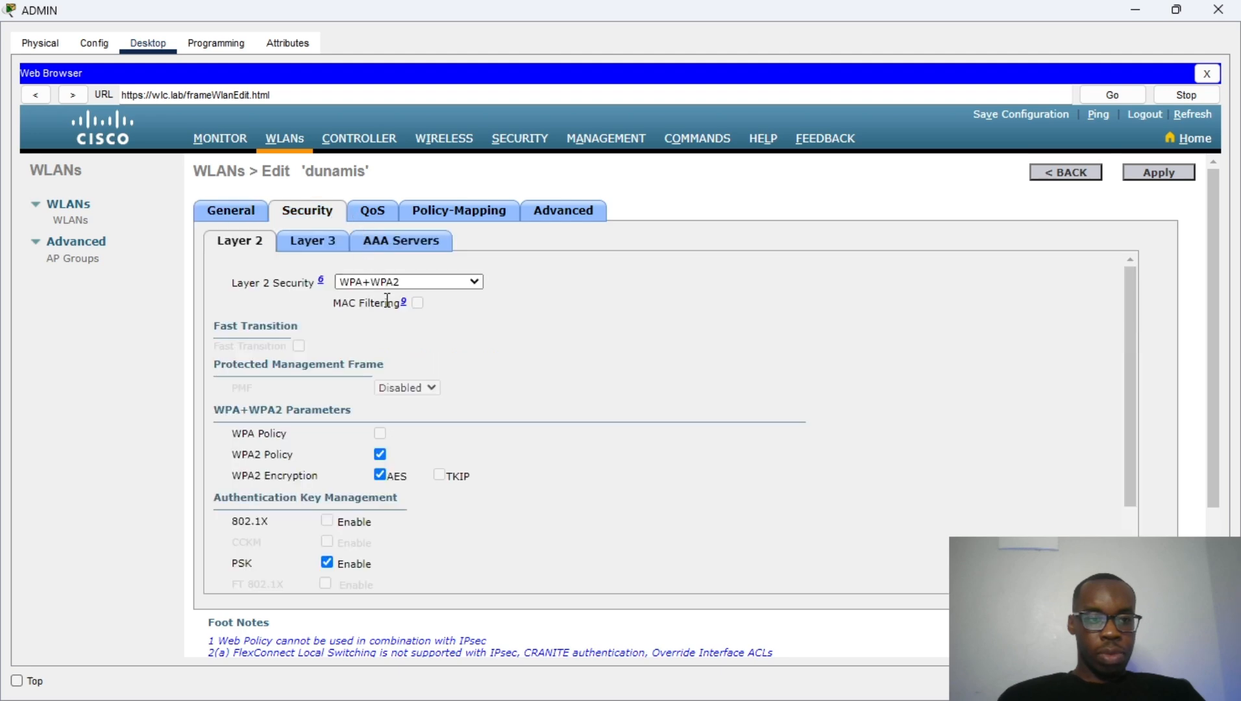
scroll(383, 331, "down", 3)
scroll(388, 335, "down", 2)
scroll(402, 354, "up", 1)
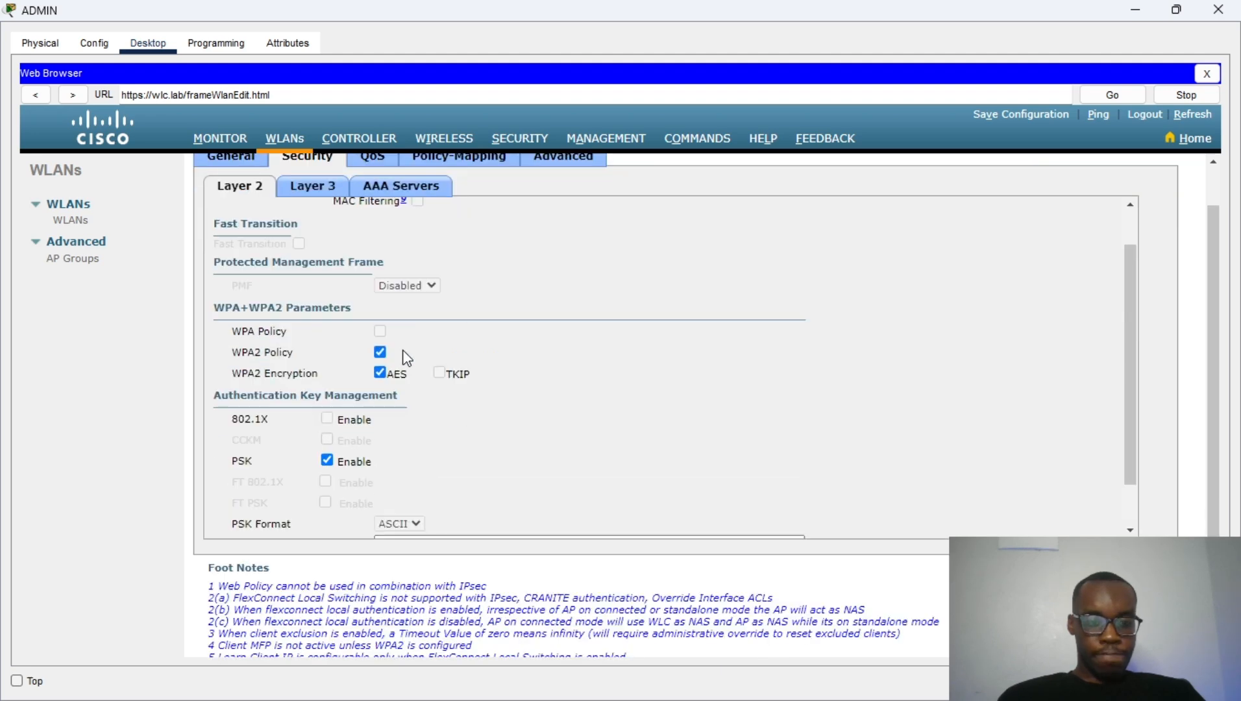
scroll(404, 353, "down", 3)
left_click(437, 435)
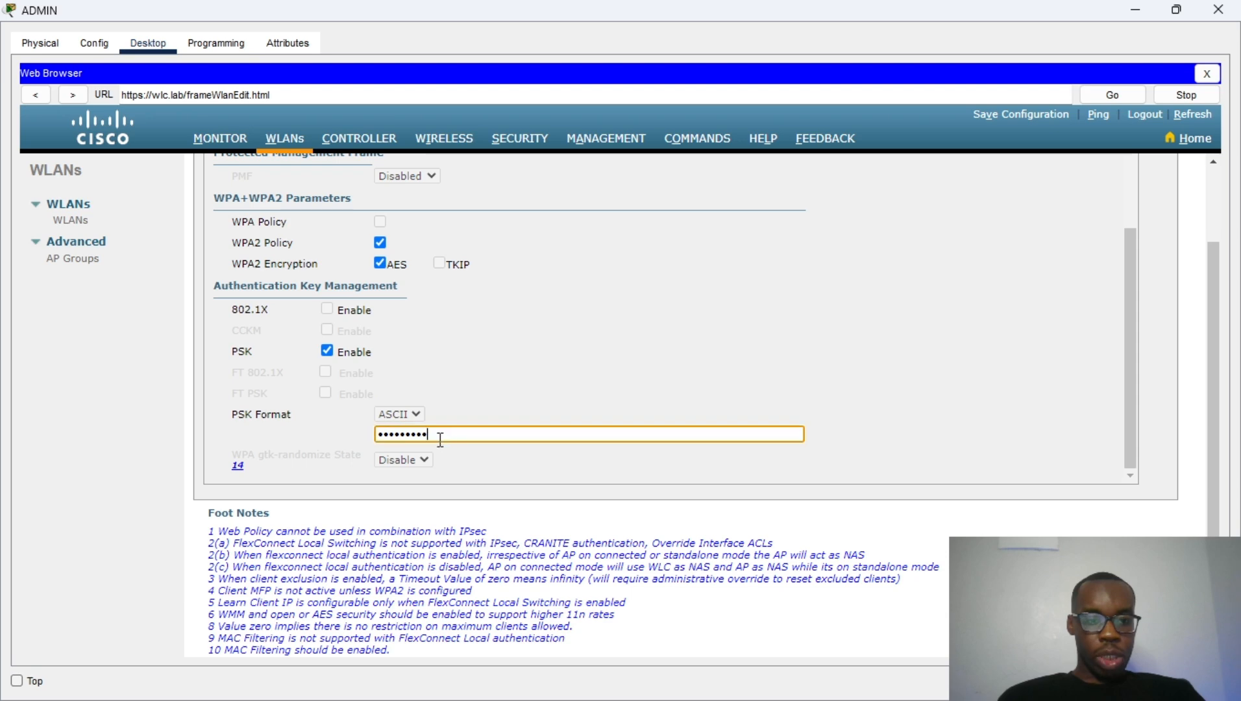
left_click_drag(438, 434, 372, 438)
scroll(384, 332, "up", 3)
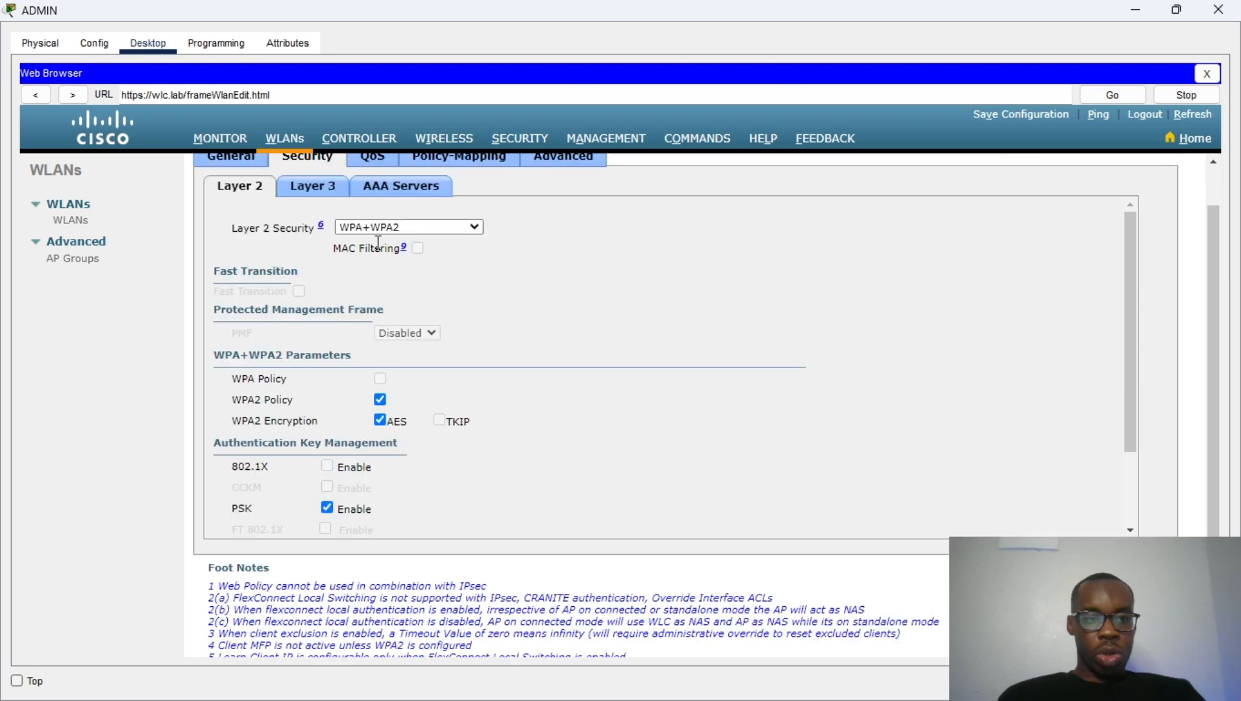
scroll(378, 242, "up", 1)
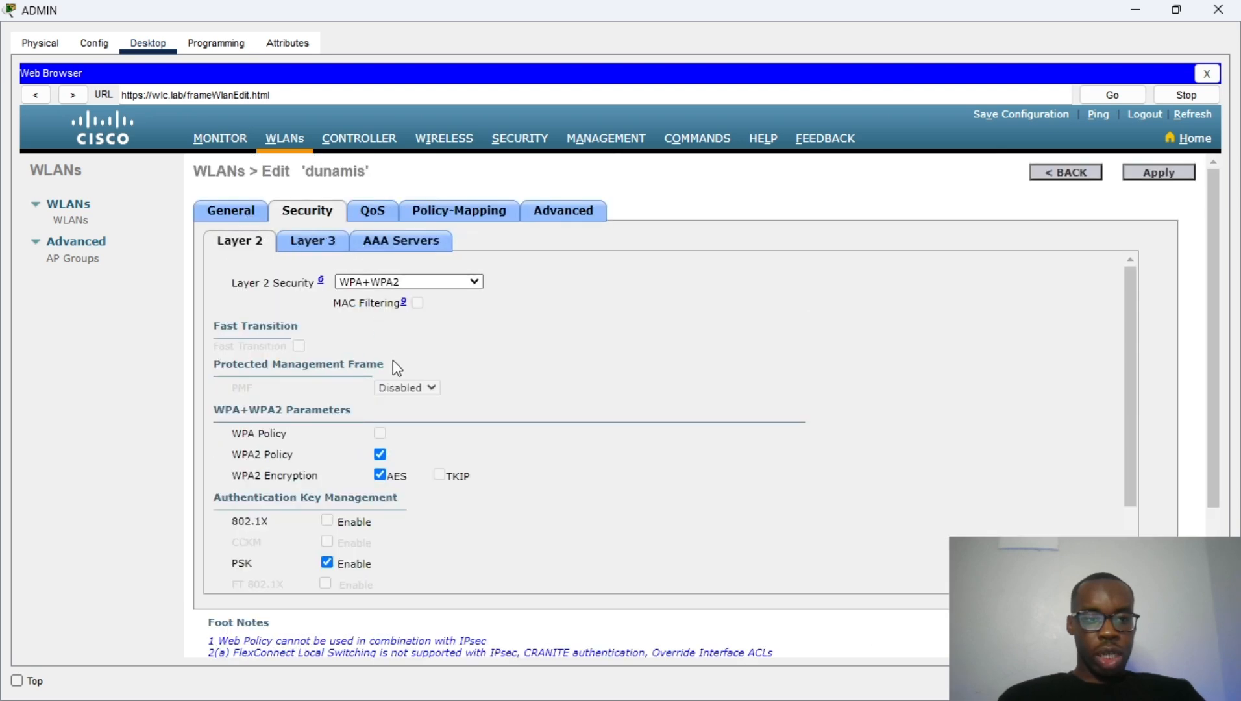
scroll(410, 378, "down", 5)
left_click(440, 431)
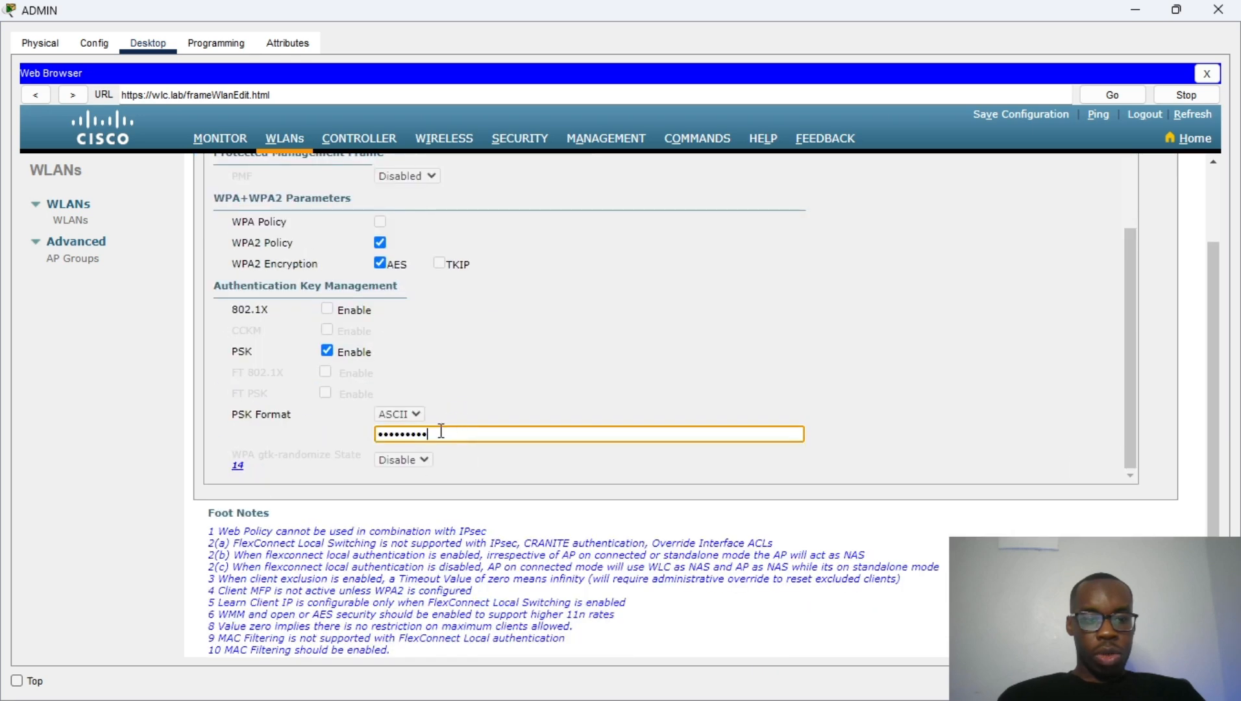
scroll(587, 334, "up", 5)
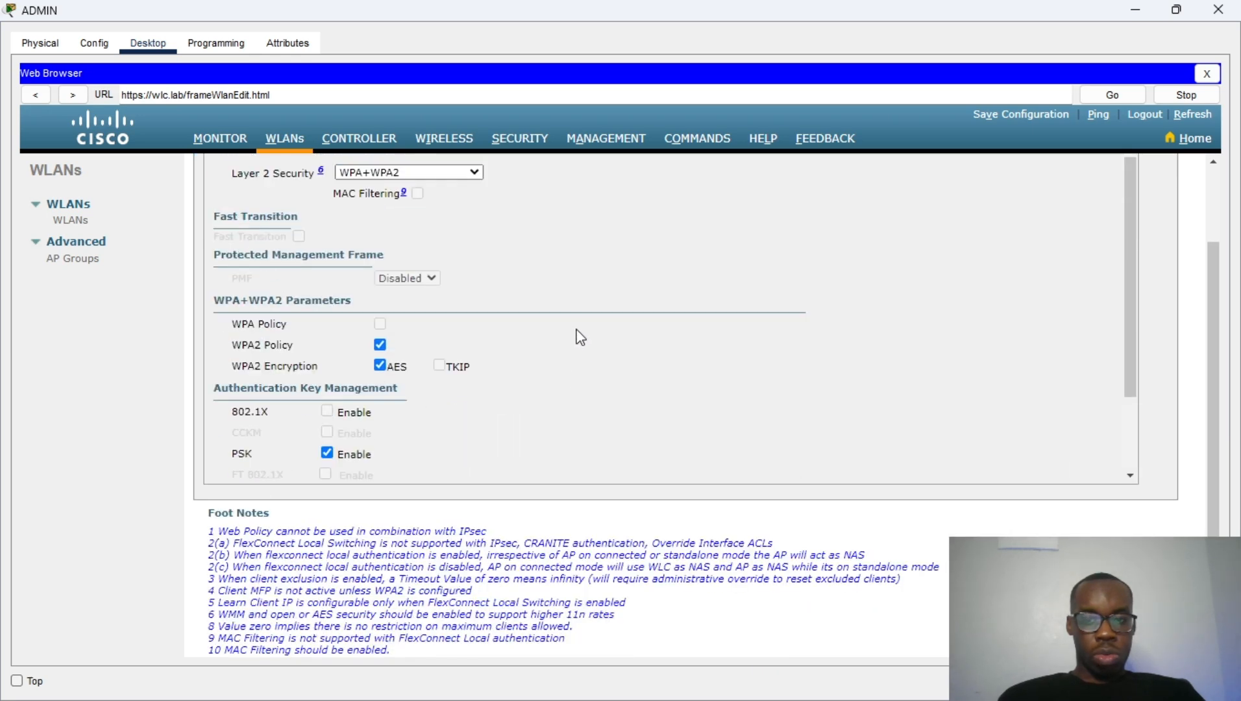
left_click(253, 211)
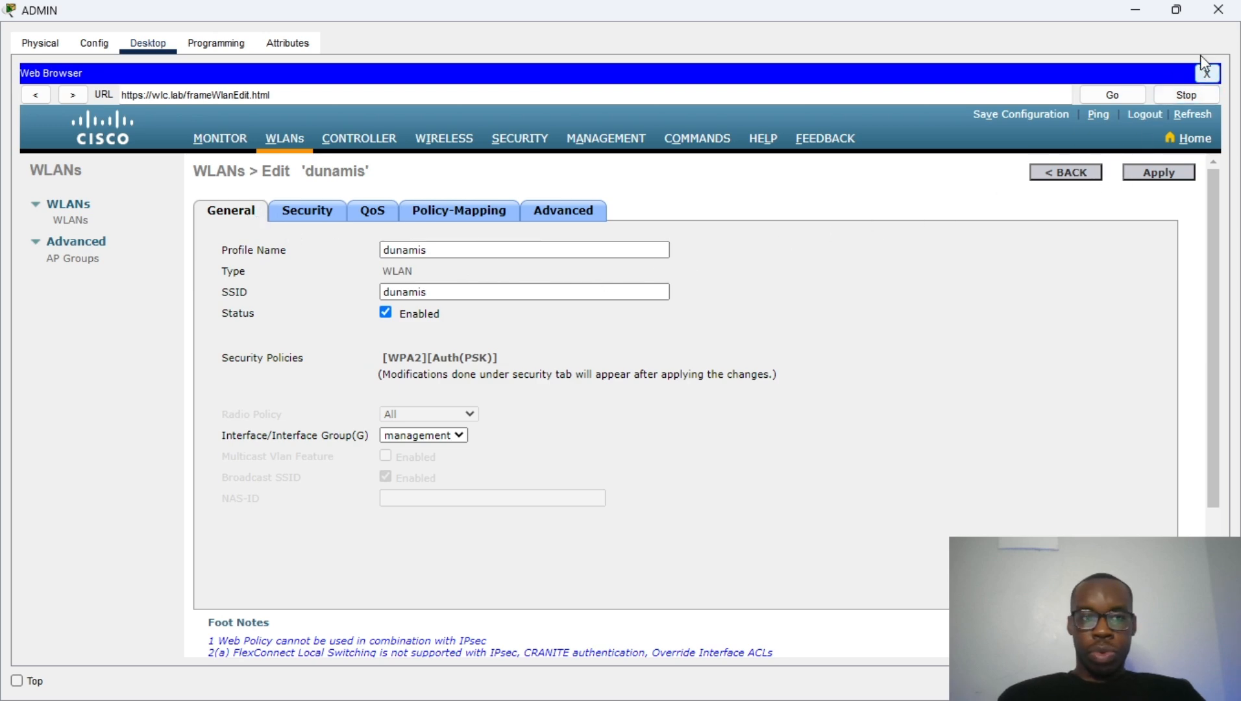
Step: Open PC1's Wireless0 configuration, keeping its addressing on DHCP
left_click(1146, 11)
scroll(623, 386, "down", 1)
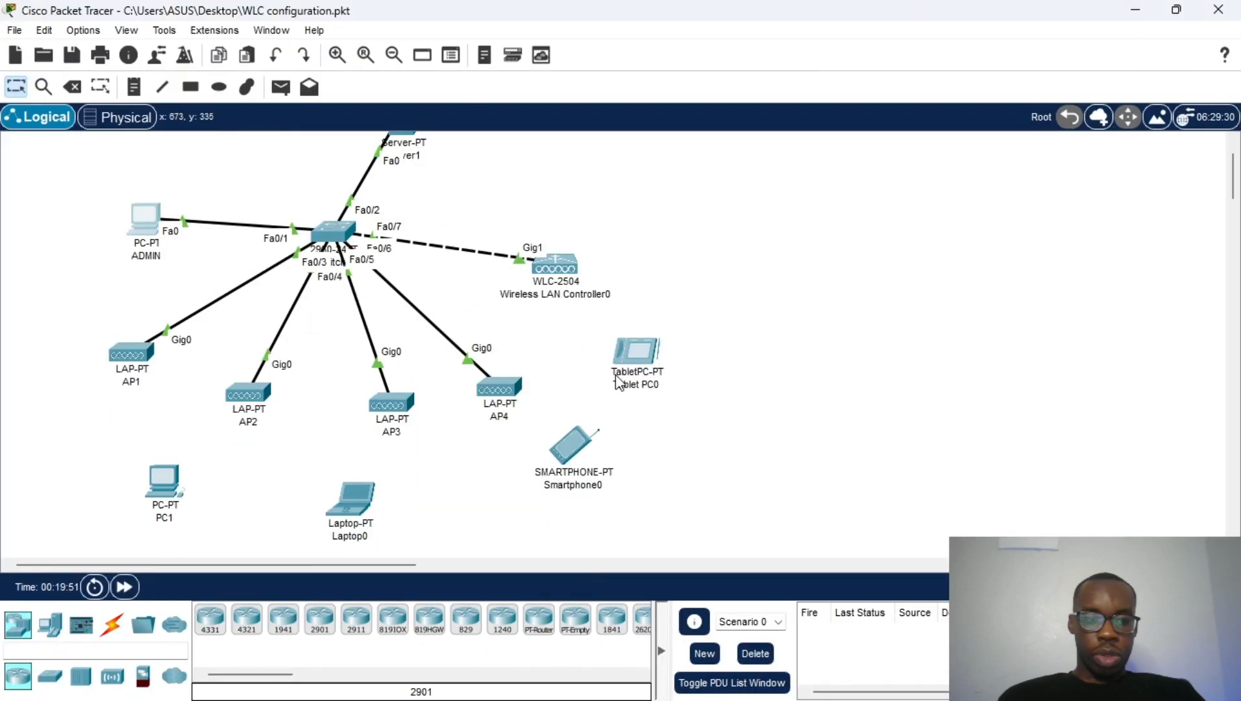
left_click(171, 483)
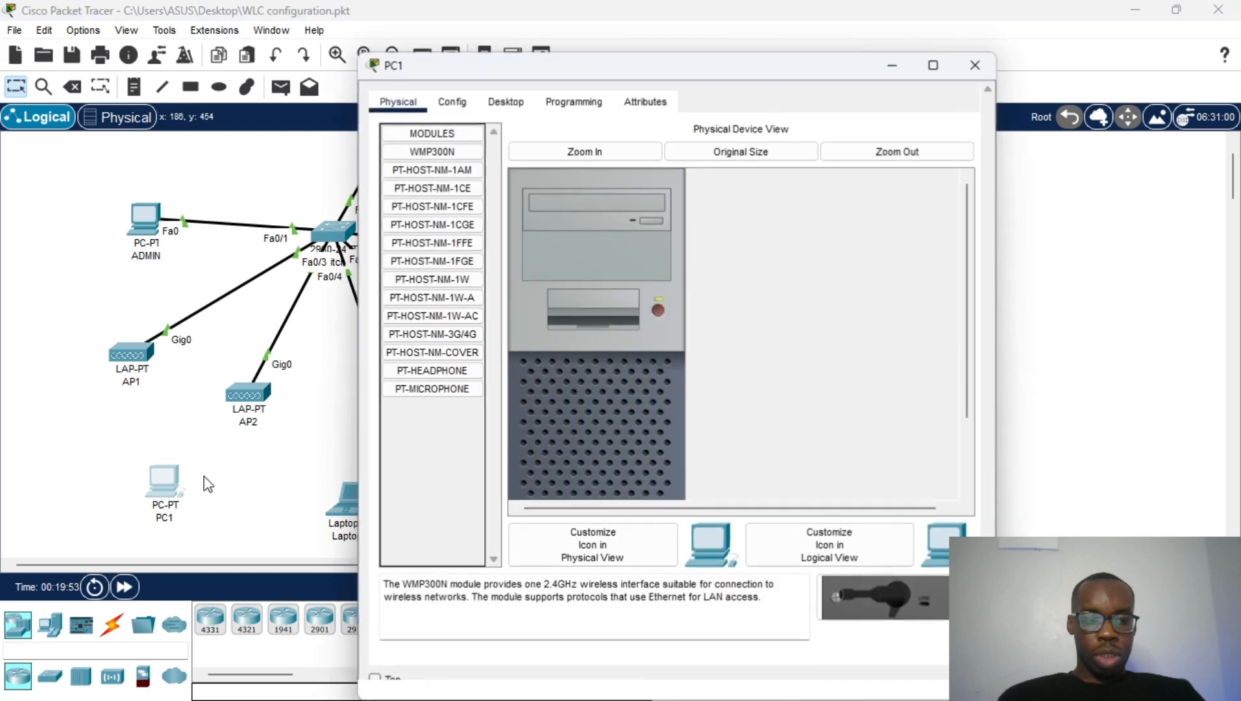
left_click(455, 101)
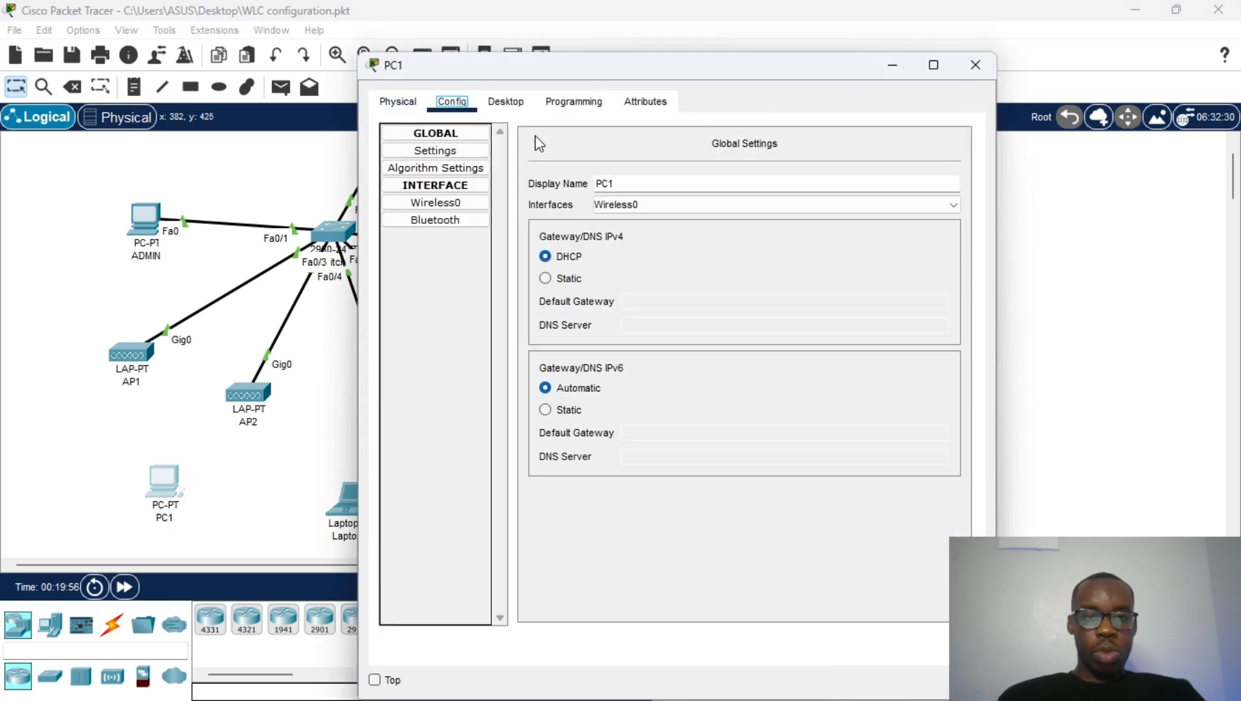
left_click(435, 209)
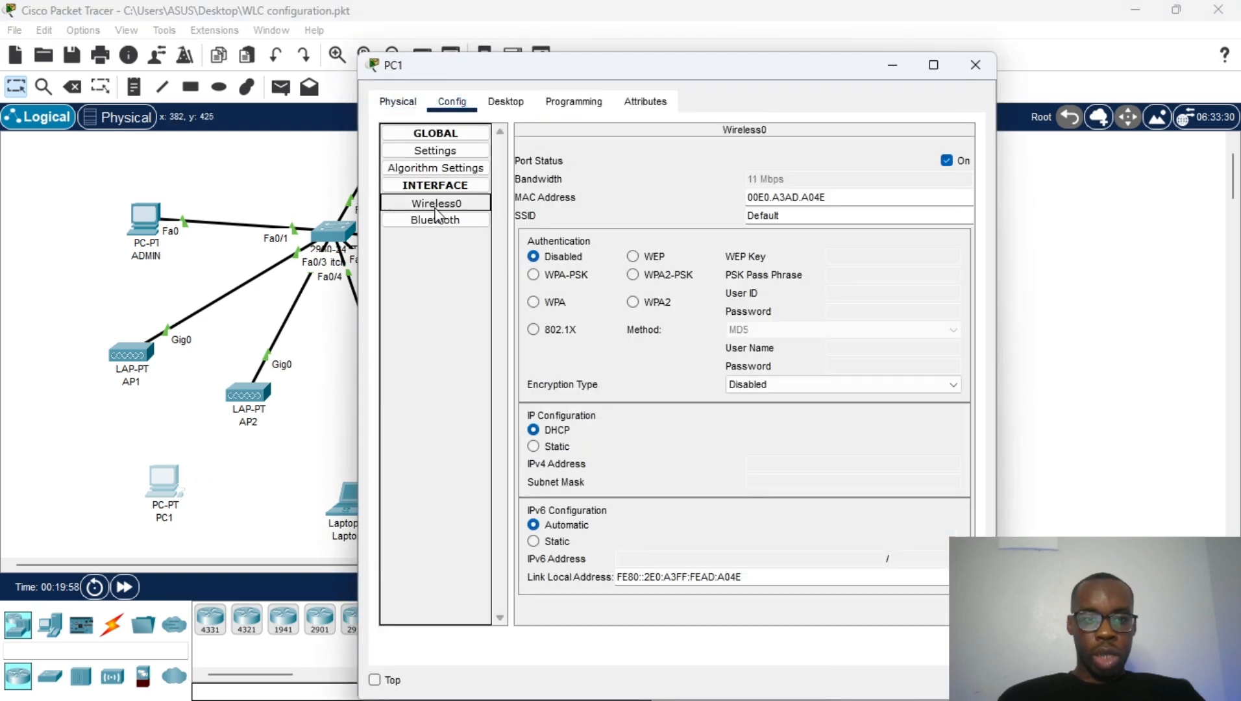
left_click(555, 430)
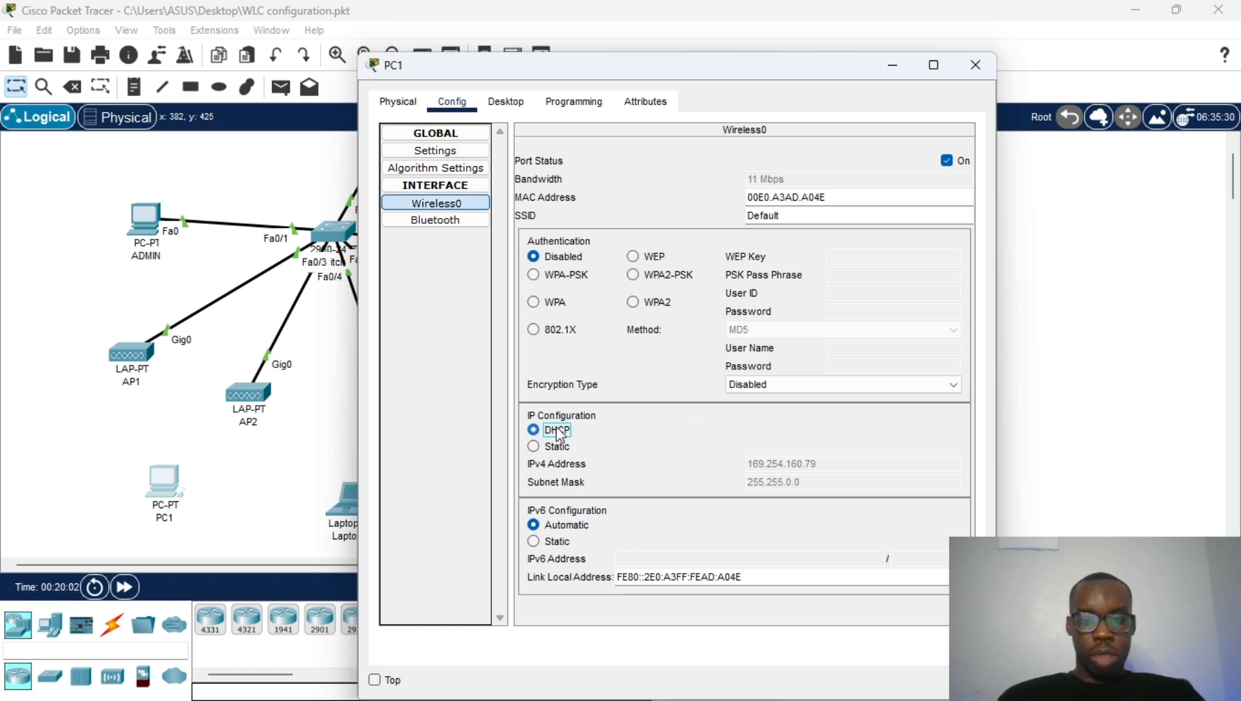
Step: Set PC1's SSID to dunamis with WPA2-PSK and the network passphrase, then close it
double_click(811, 214)
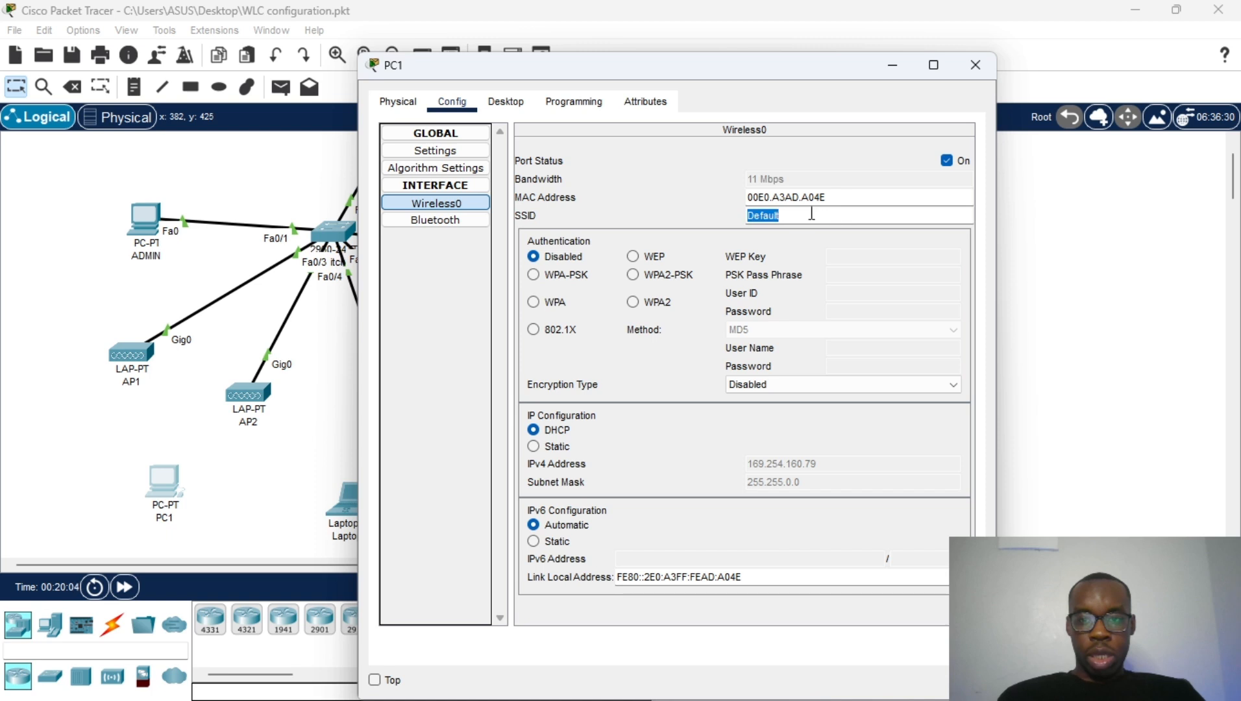
type("dunamis")
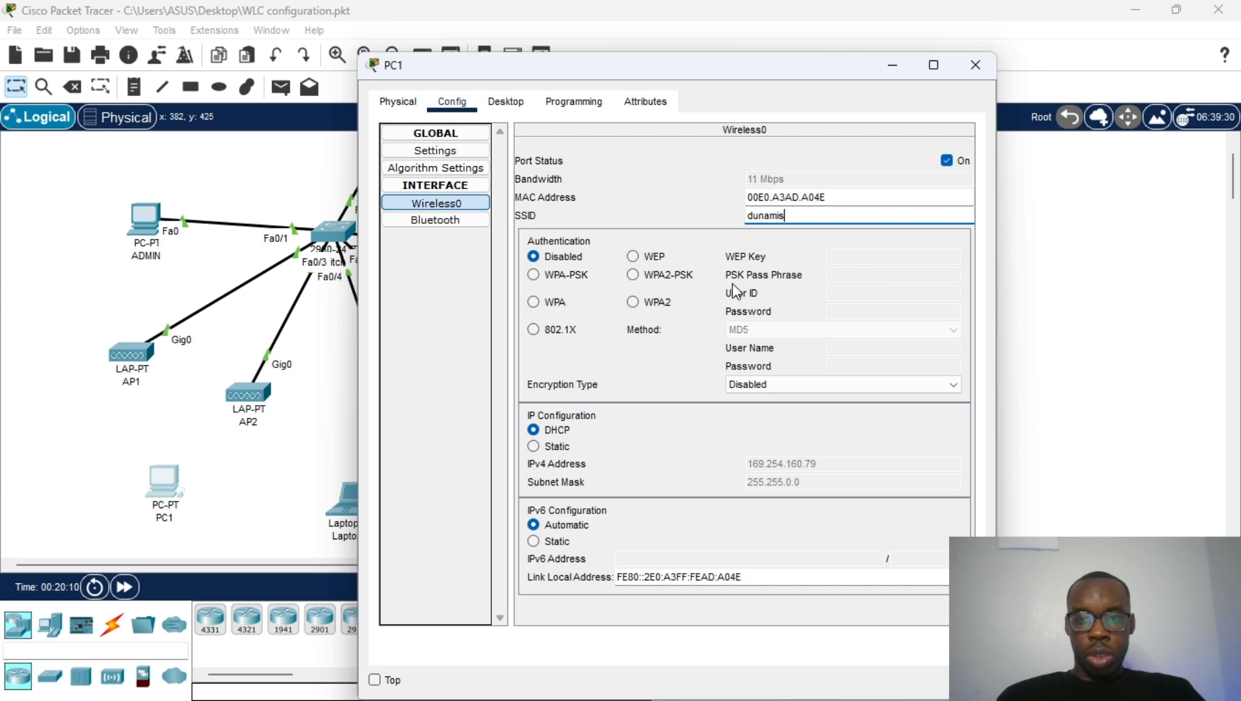
left_click(679, 279)
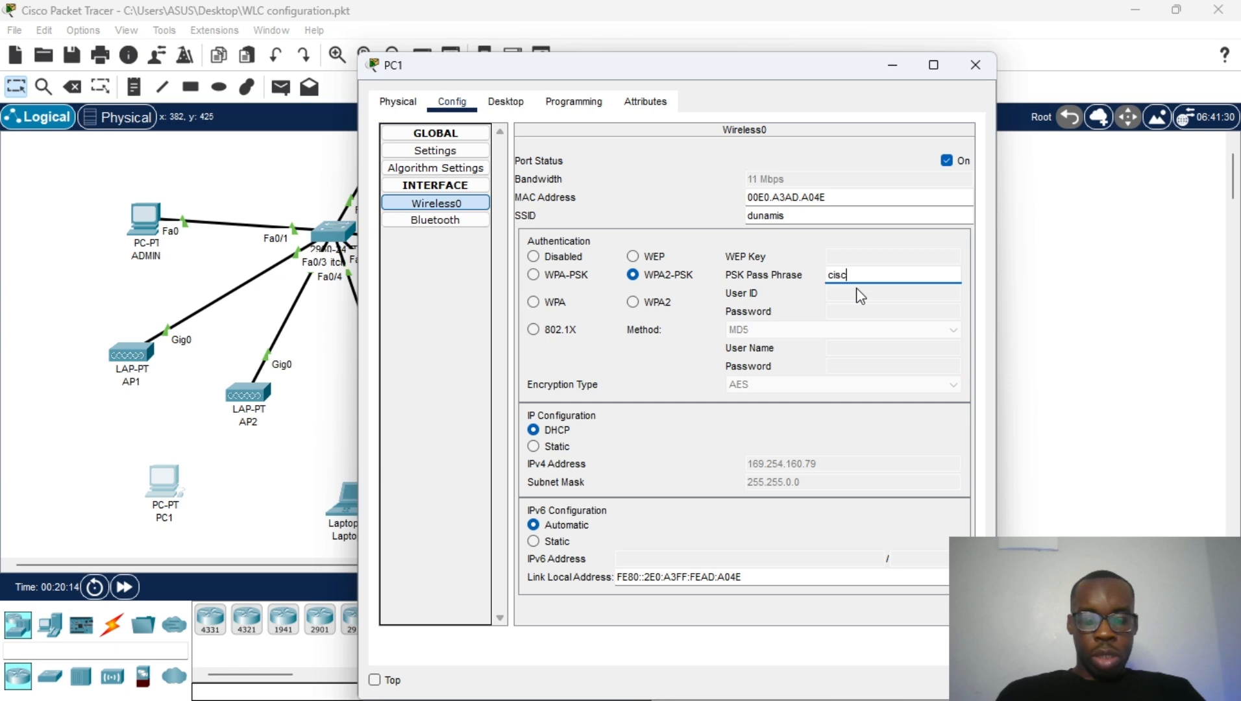
type("cisco2024")
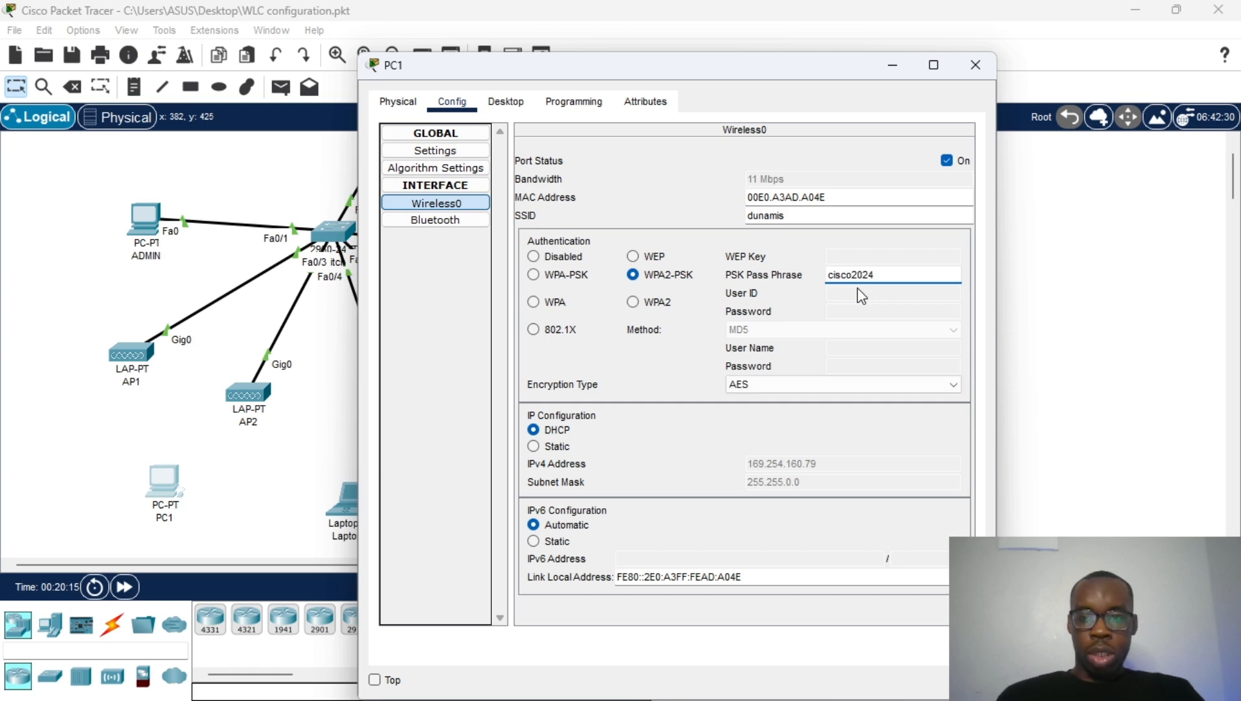
left_click(858, 225)
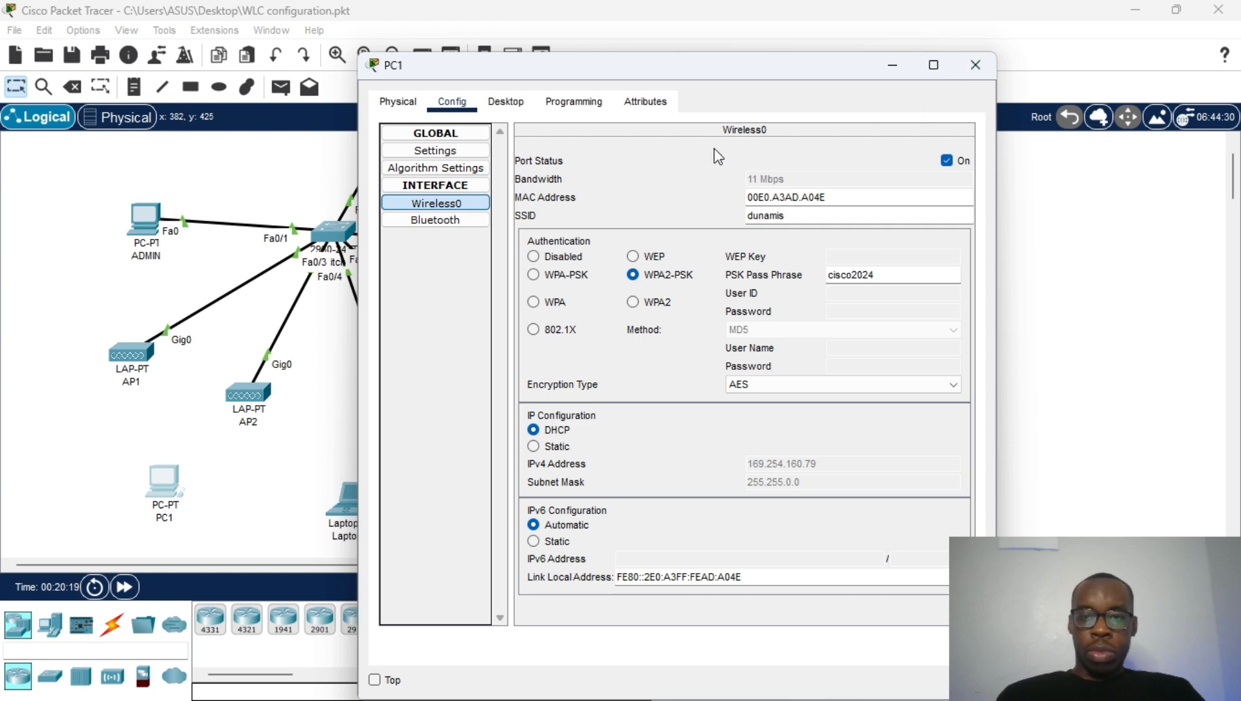
left_click(975, 65)
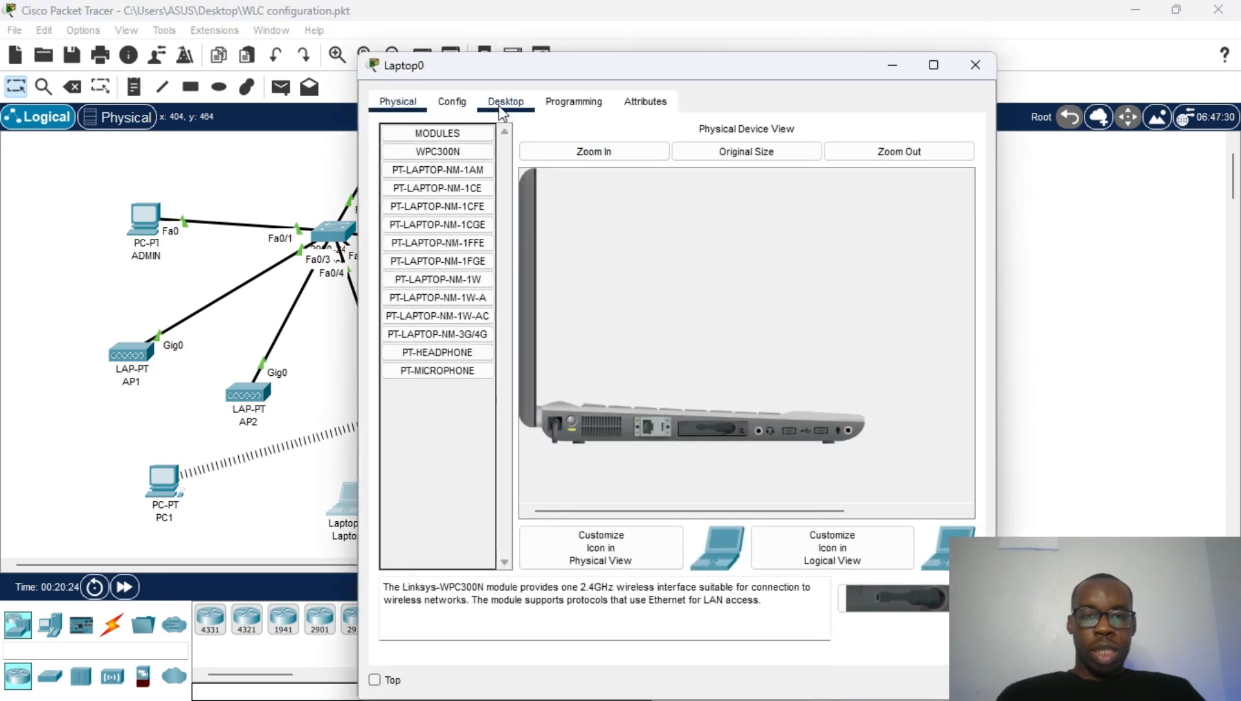
Step: Give Laptop0's Wireless0 SSID dunamis and WPA2-PSK with the shared passphrase, then close its window
left_click(501, 106)
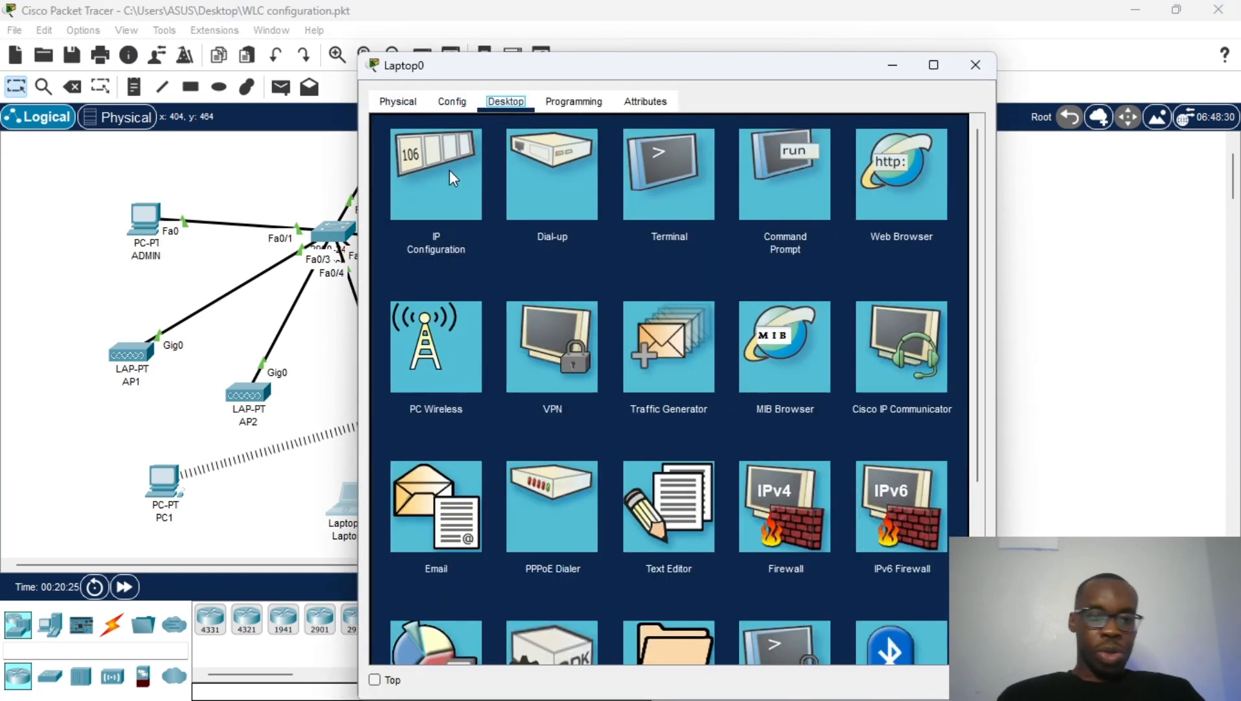
left_click(451, 104)
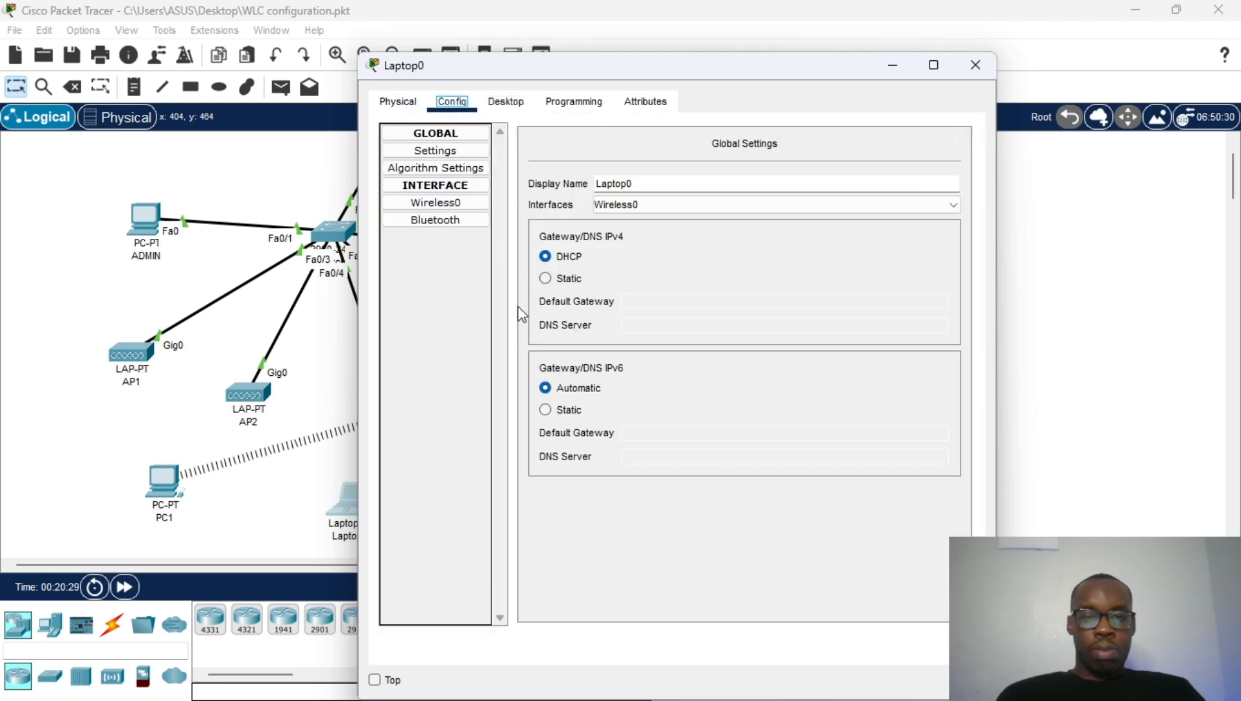
left_click(435, 202)
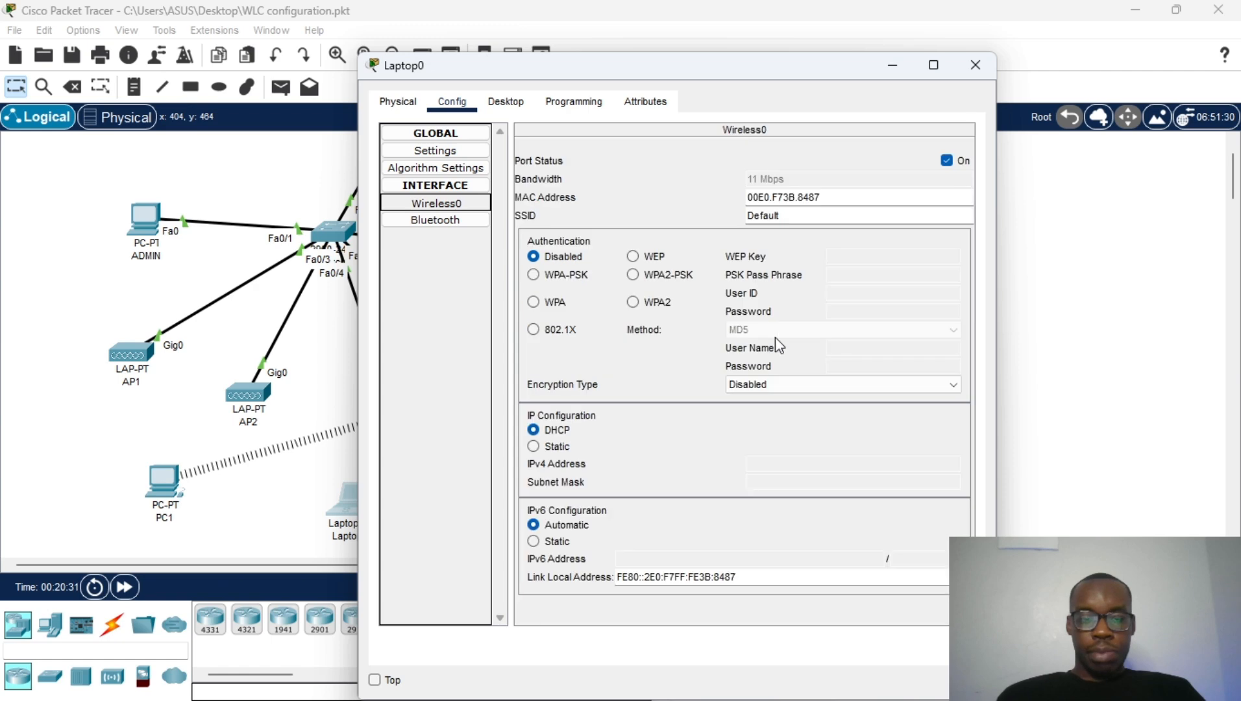
left_click(659, 274)
left_click(869, 281)
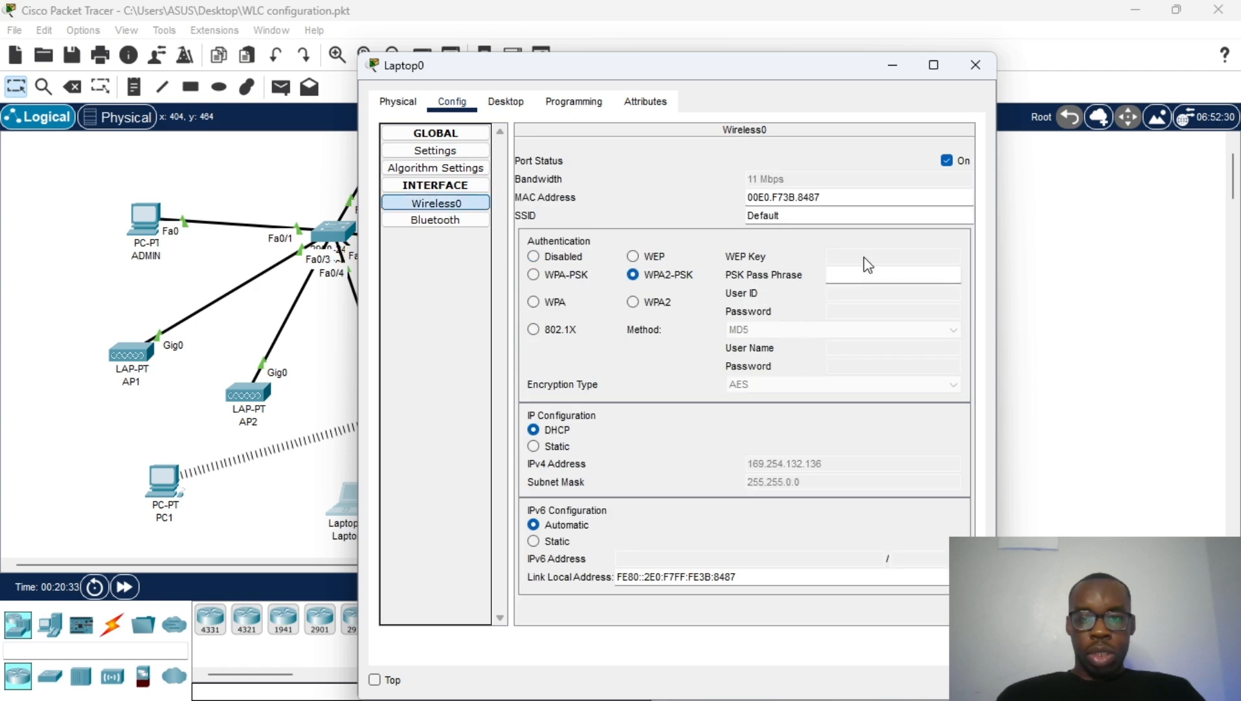
double_click(841, 220)
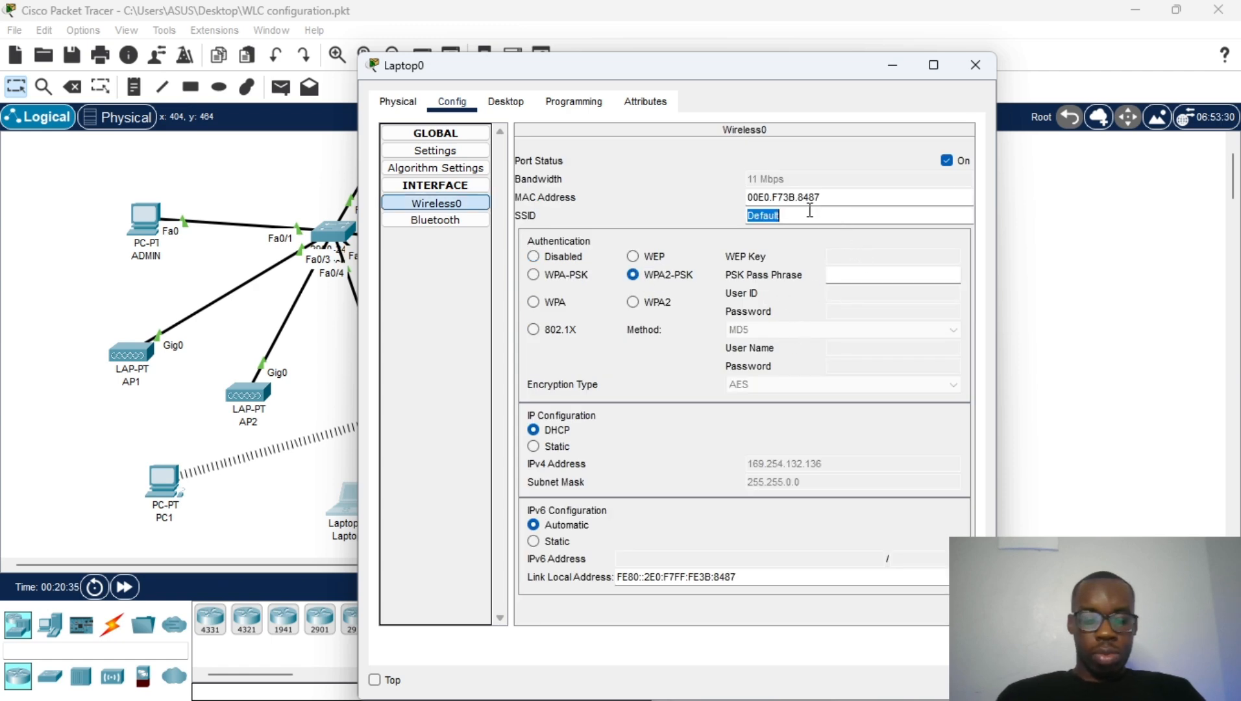
type("dunamis")
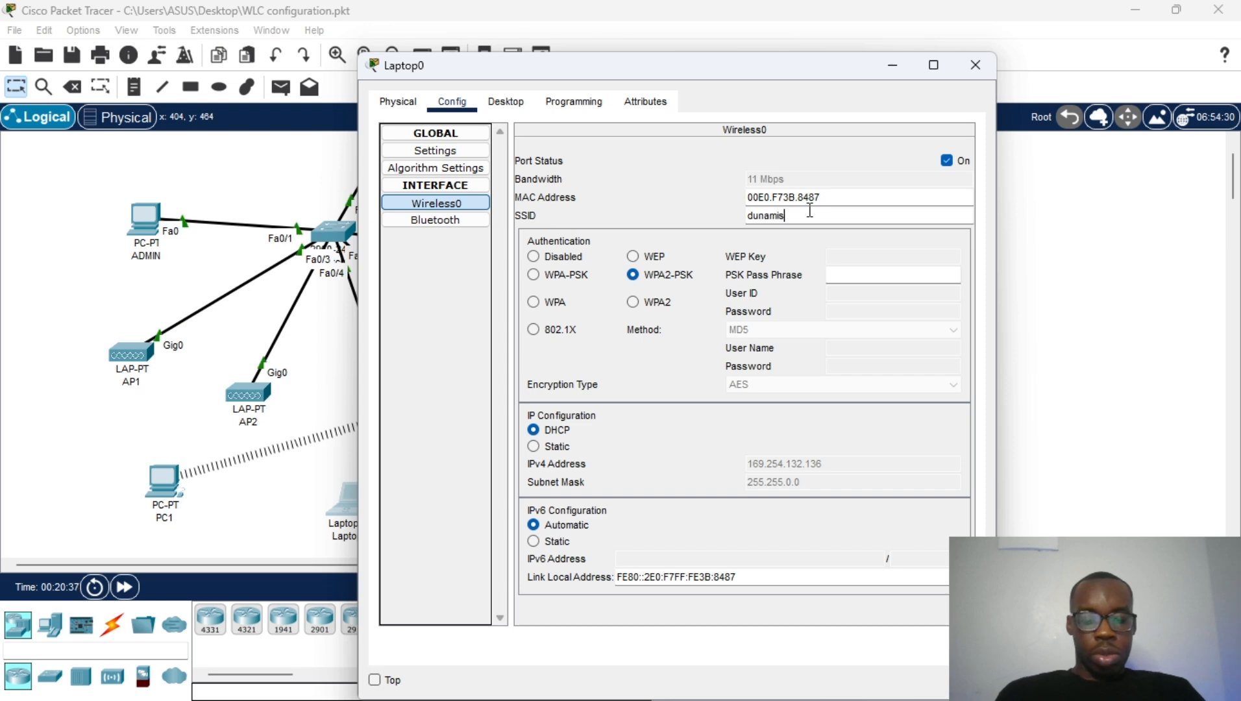
left_click(936, 275)
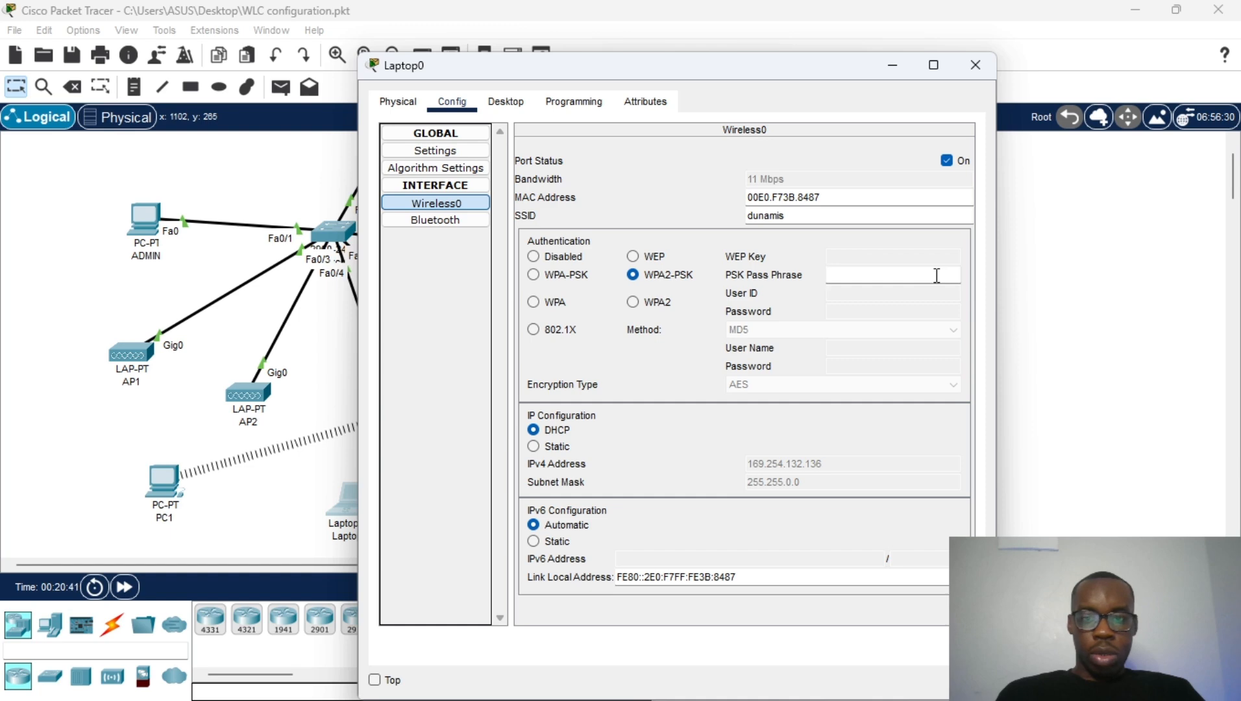
type("cisco")
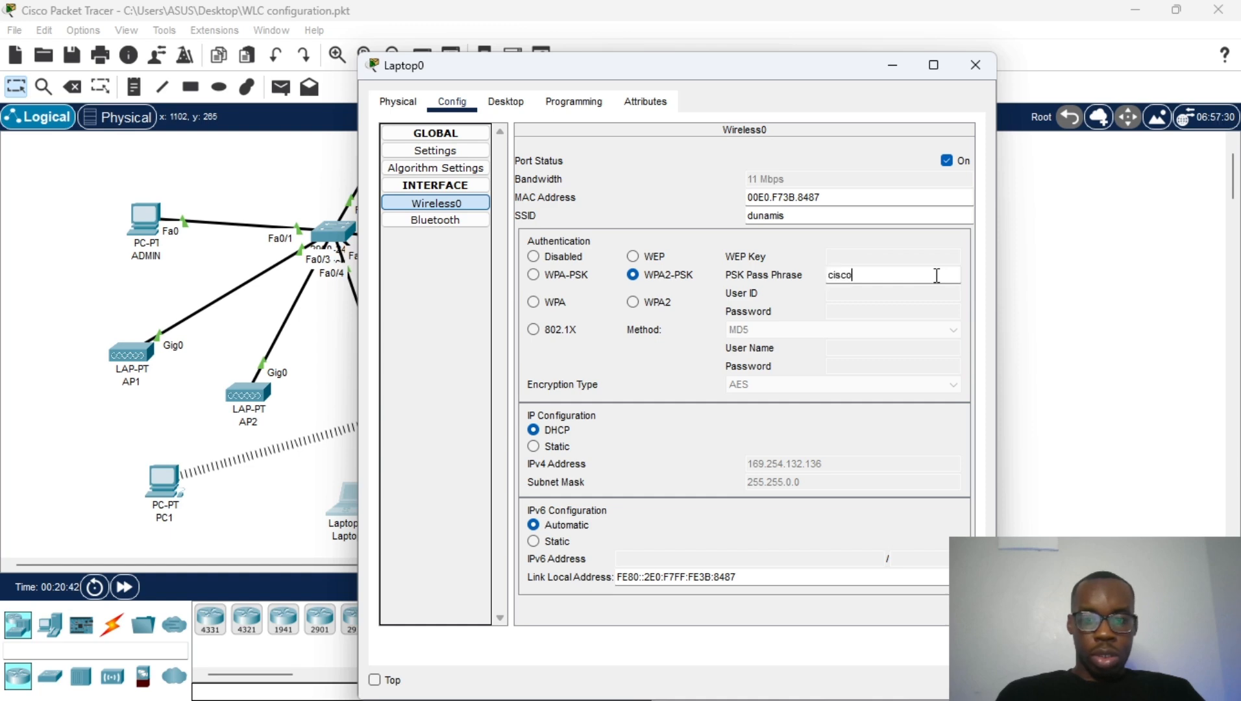
type("2024")
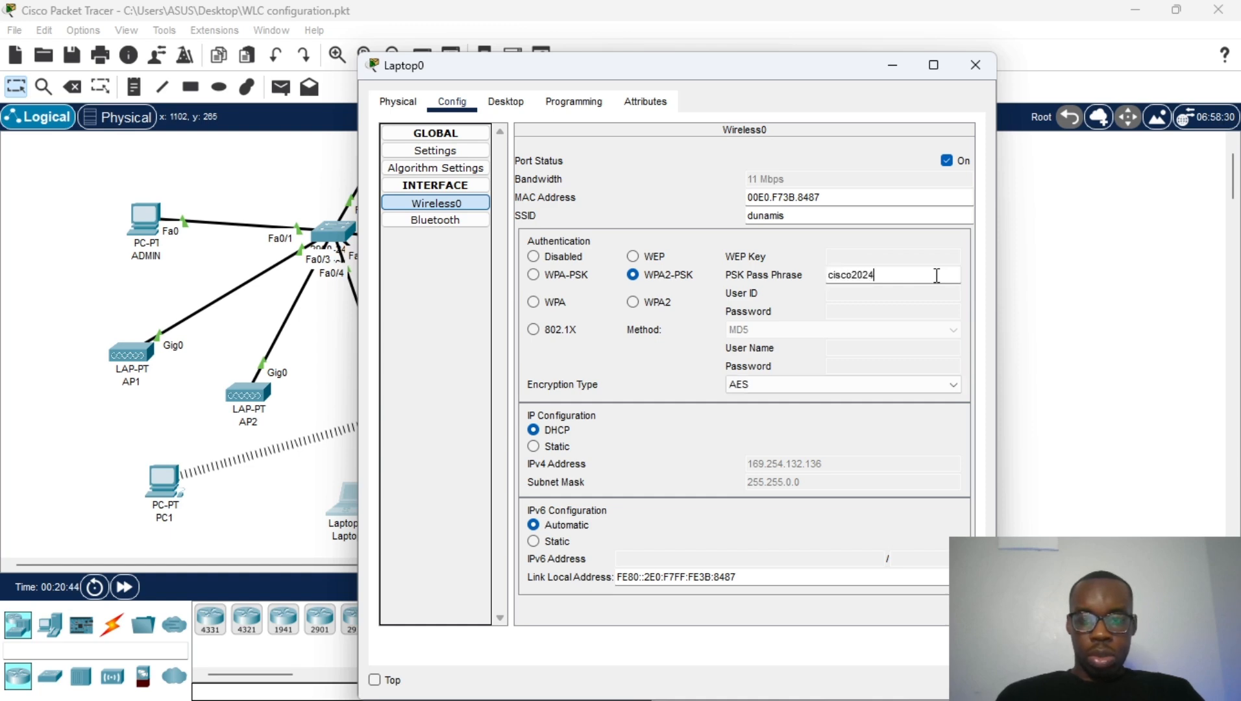
left_click(975, 64)
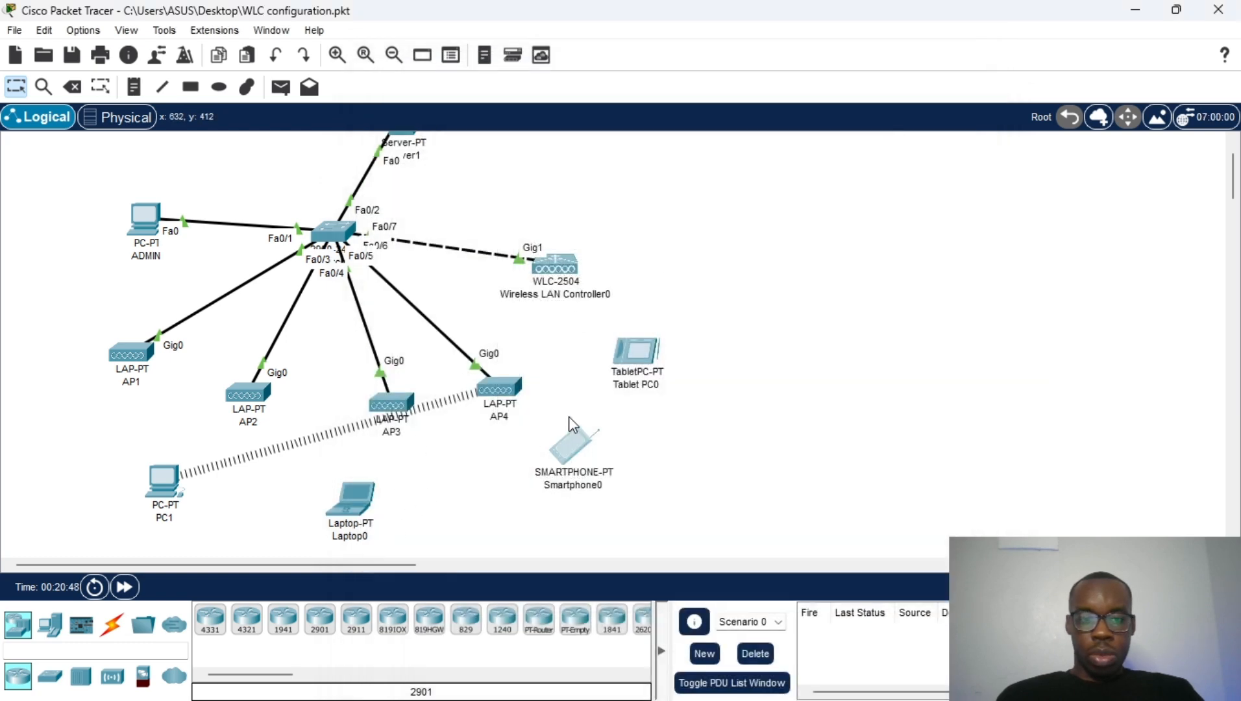
Step: In Smartphone0's Wireless0 settings, replace the Default SSID with cdunamis
left_click(561, 442)
left_click(504, 104)
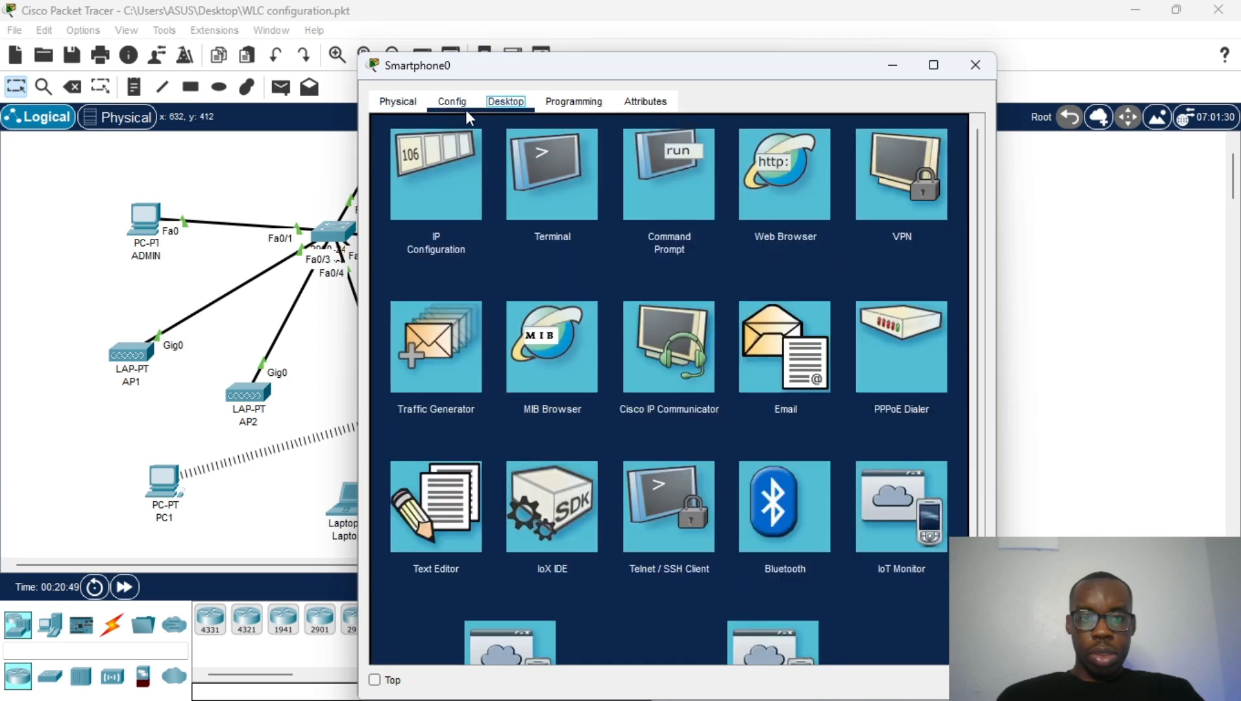
left_click(463, 108)
left_click(452, 101)
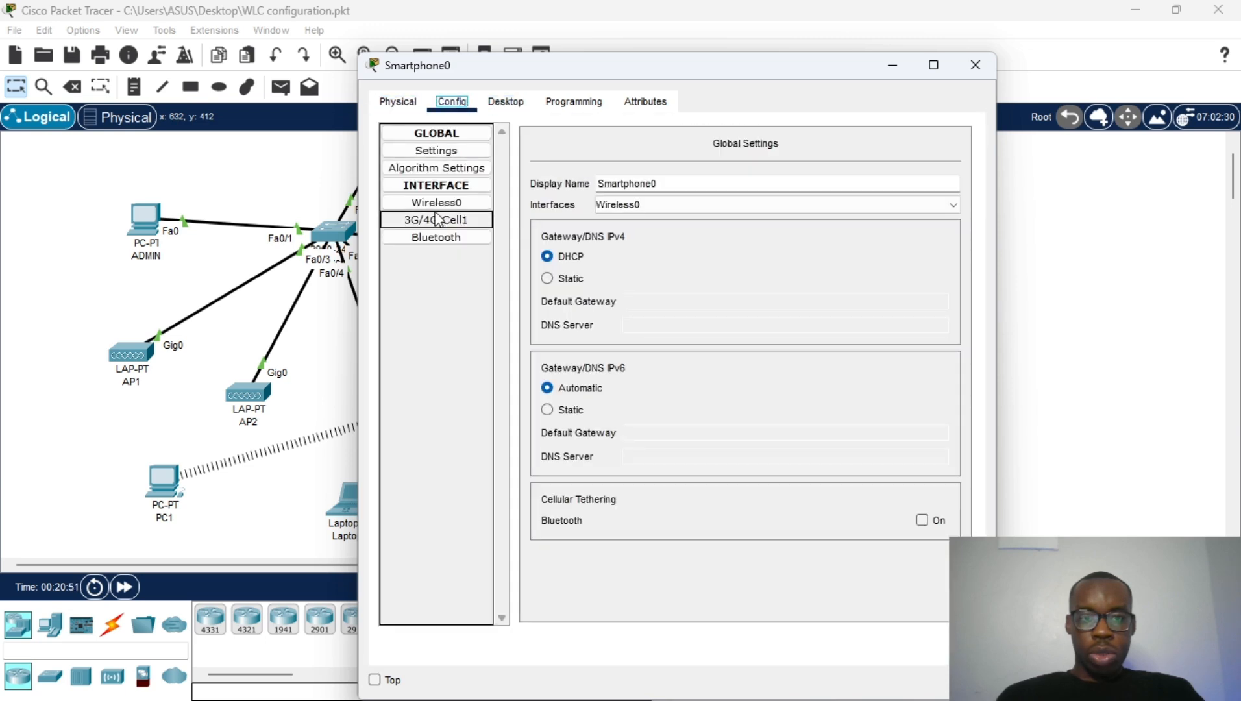
left_click(452, 203)
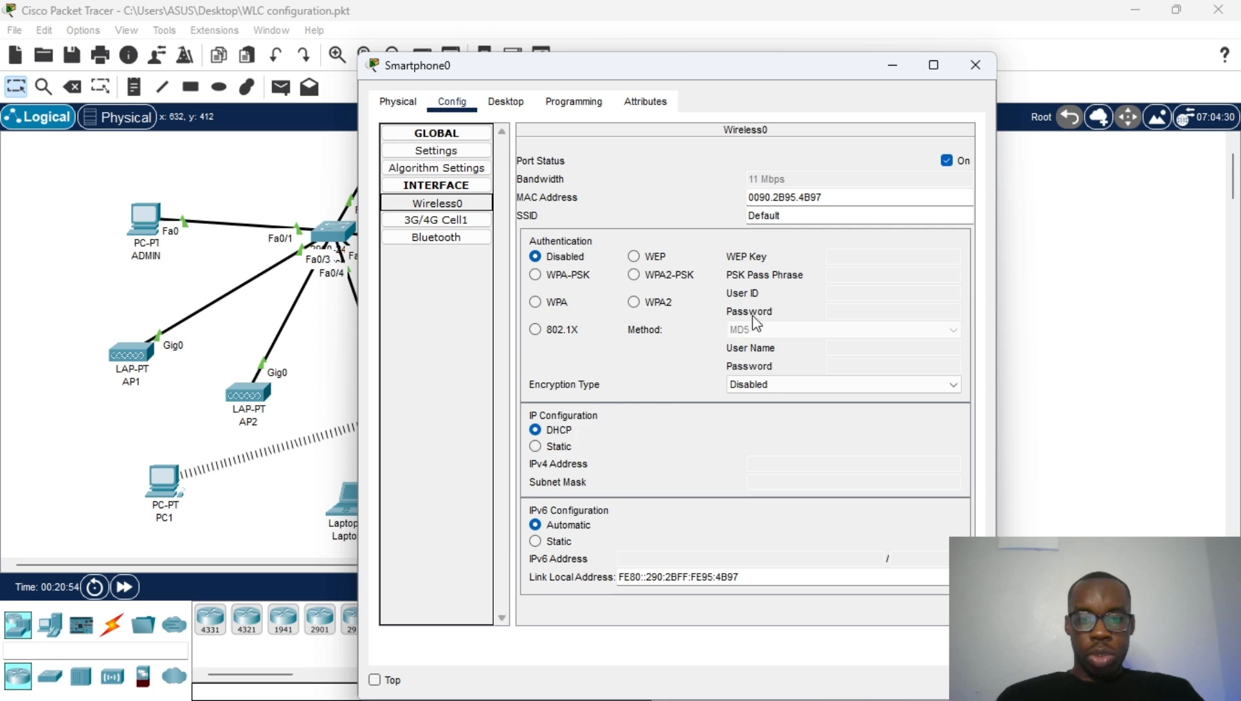
double_click(815, 216)
type("cisc")
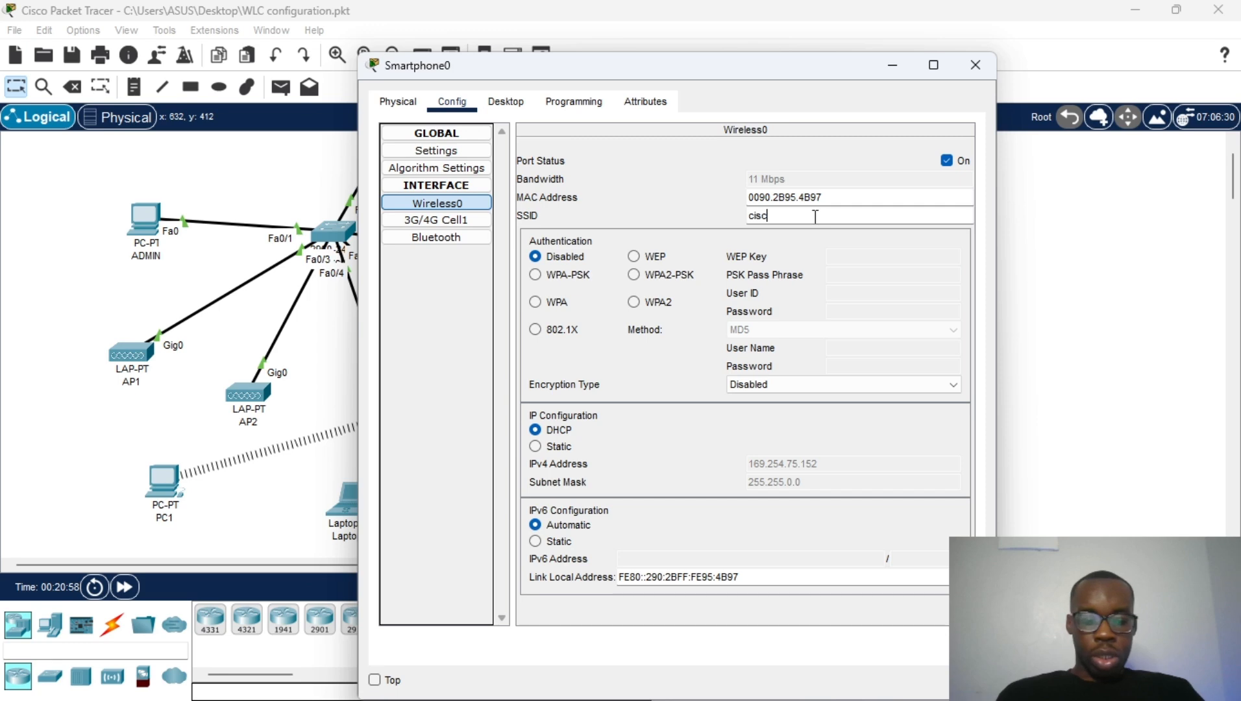
type("o")
key("BackSpace")
key("BackSpace")
key("BackSpace")
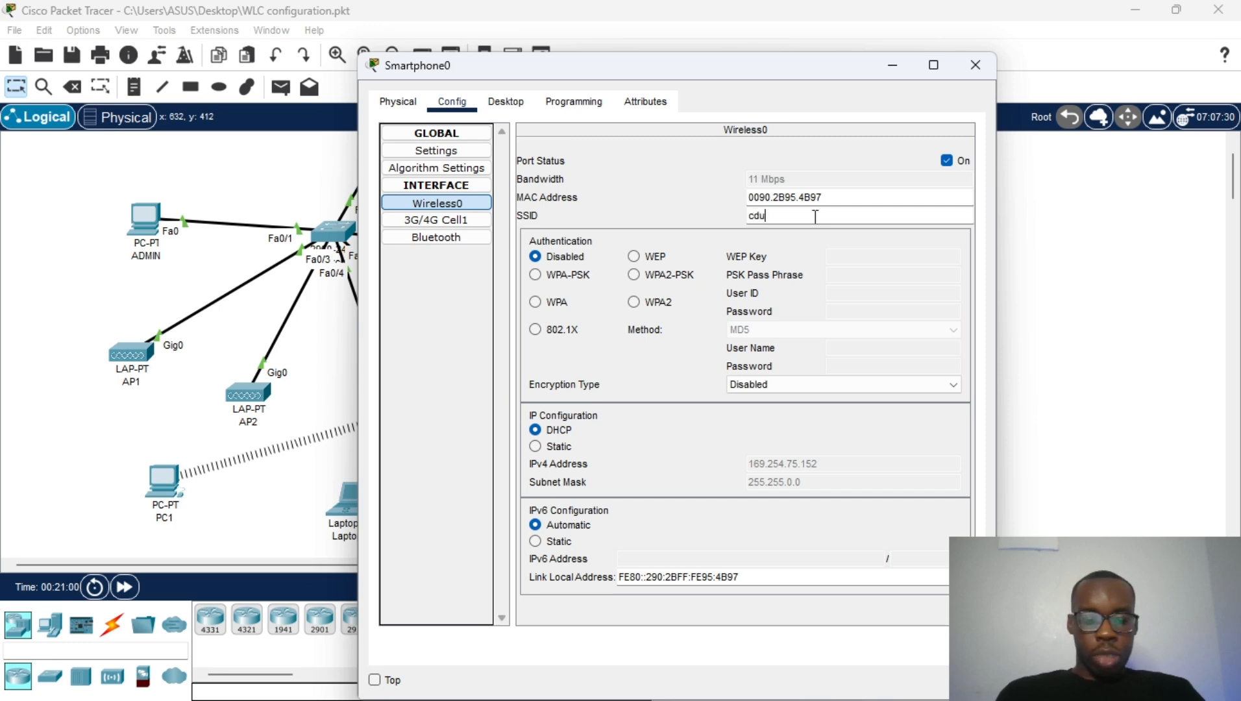
type("dunamis")
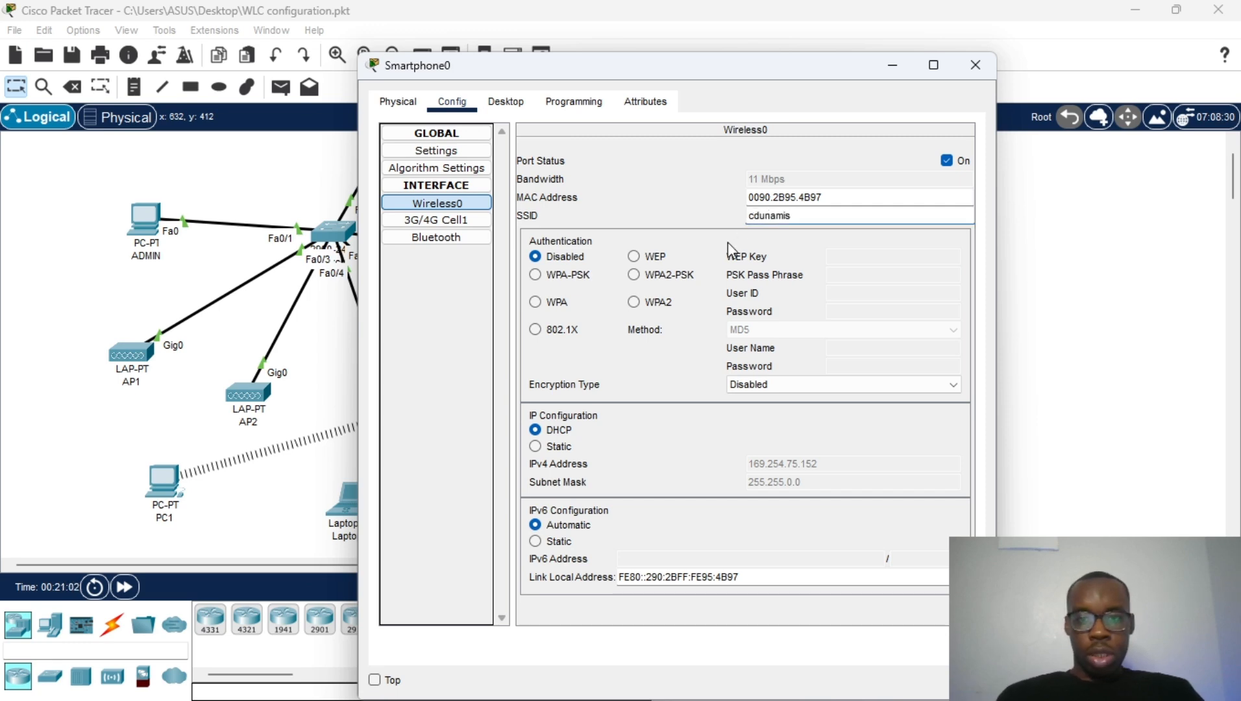
Step: Set the smartphone's authentication to WPA2-PSK with the shared passphrase and close its window
left_click(669, 274)
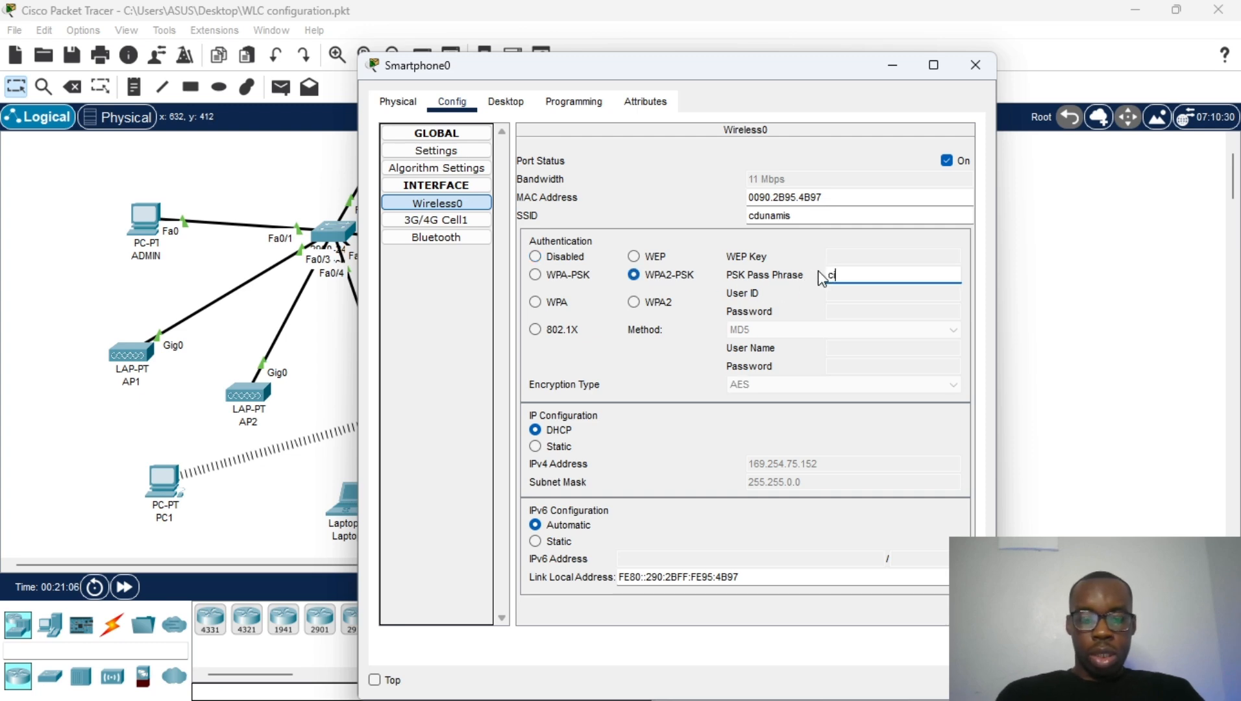
left_click(820, 275)
type("cisco2024")
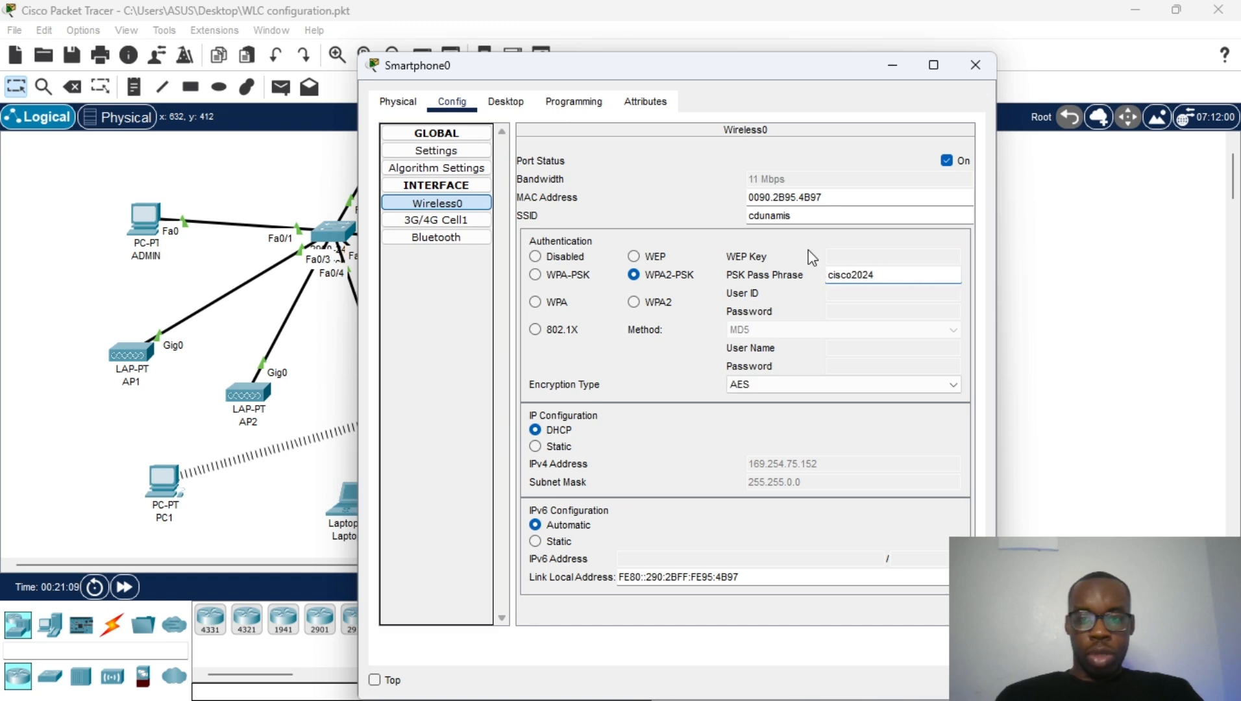
left_click(685, 175)
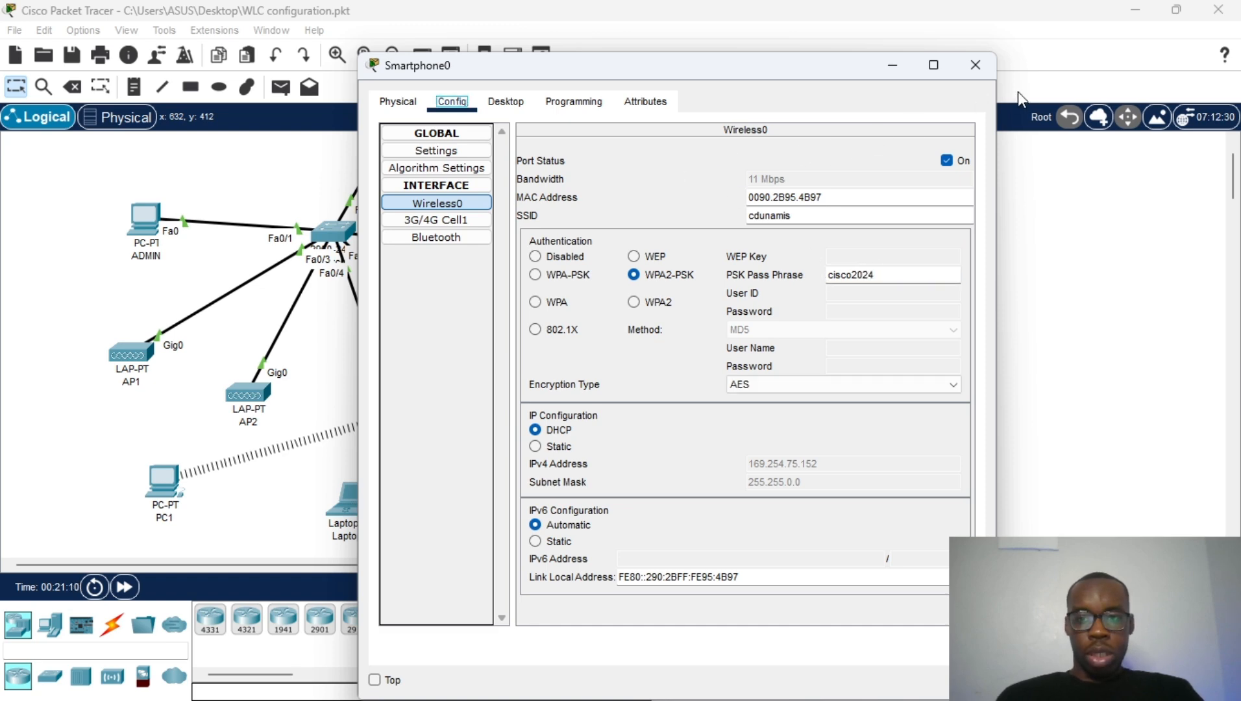
left_click(975, 68)
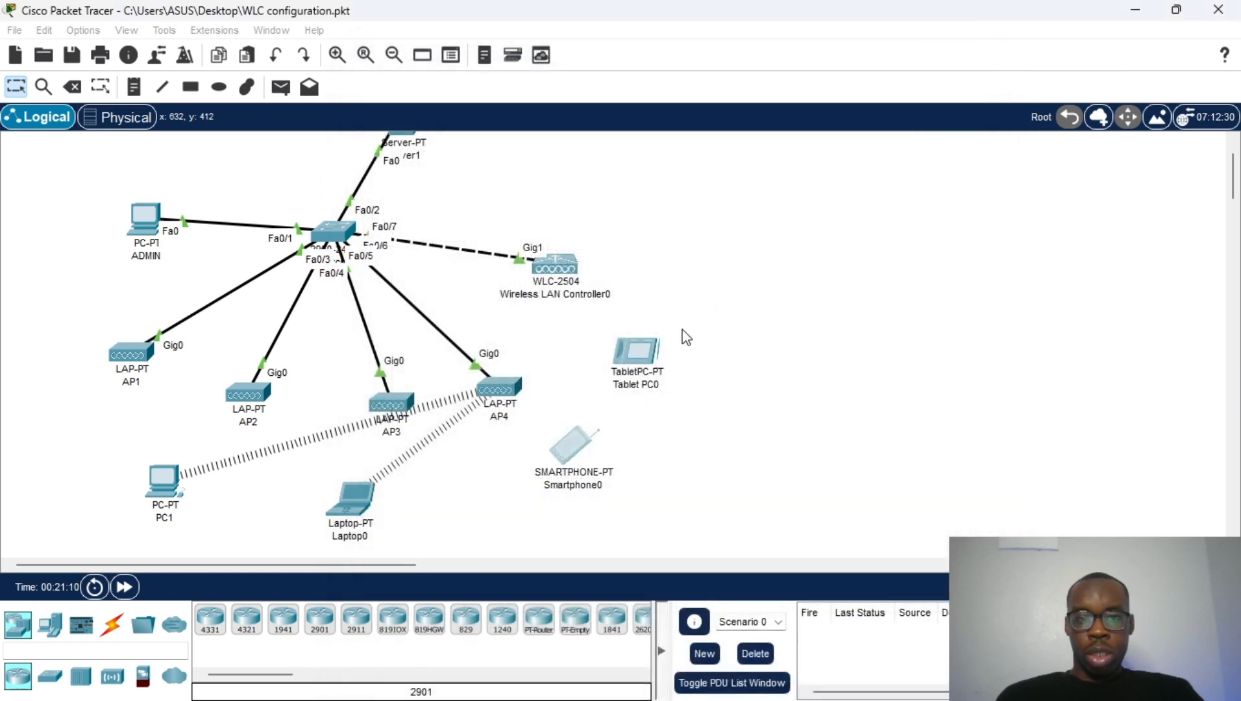
Step: Give Tablet PC0's Wireless0 SSID dunamis and WPA2-PSK with the shared passphrase, then close its window
left_click(626, 356)
left_click(505, 101)
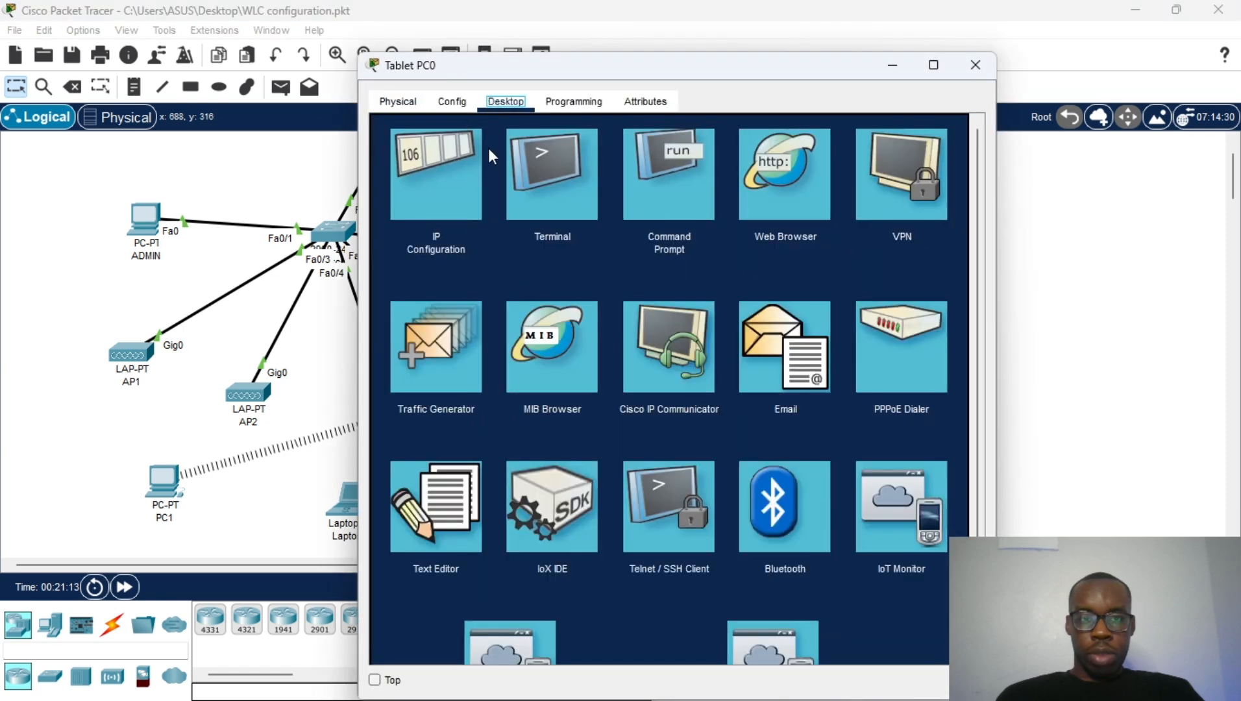
left_click(455, 100)
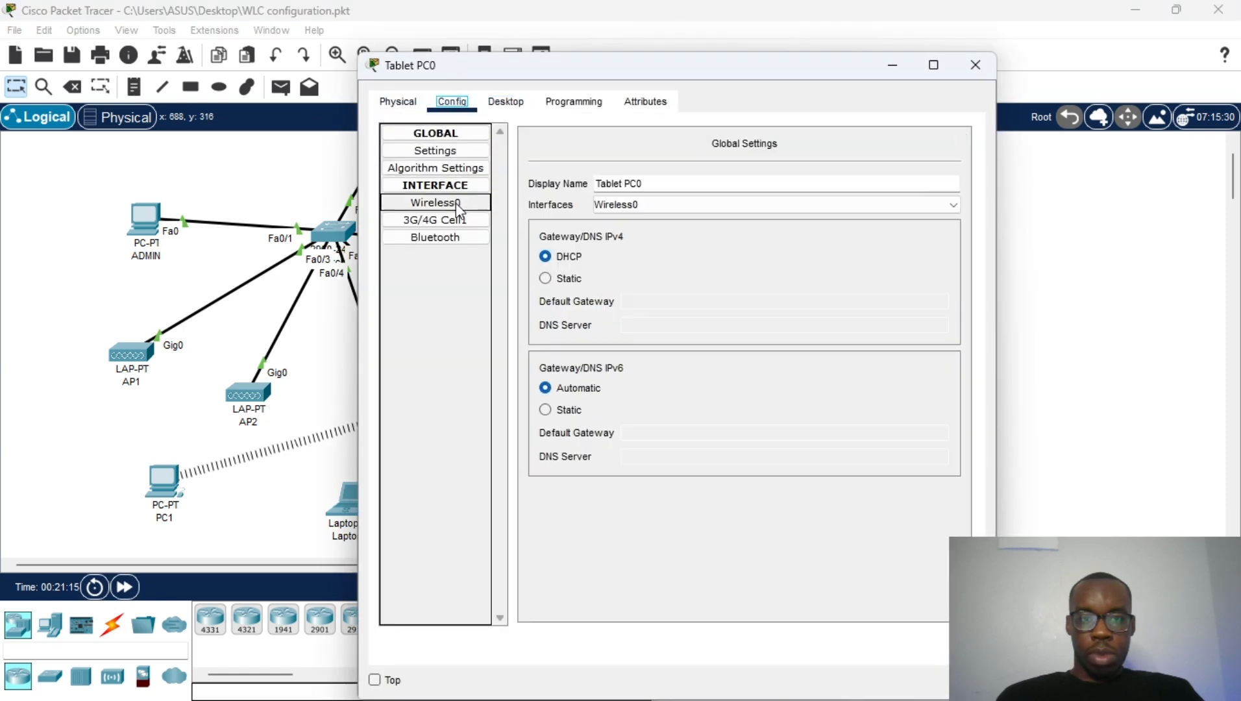
left_click(864, 221)
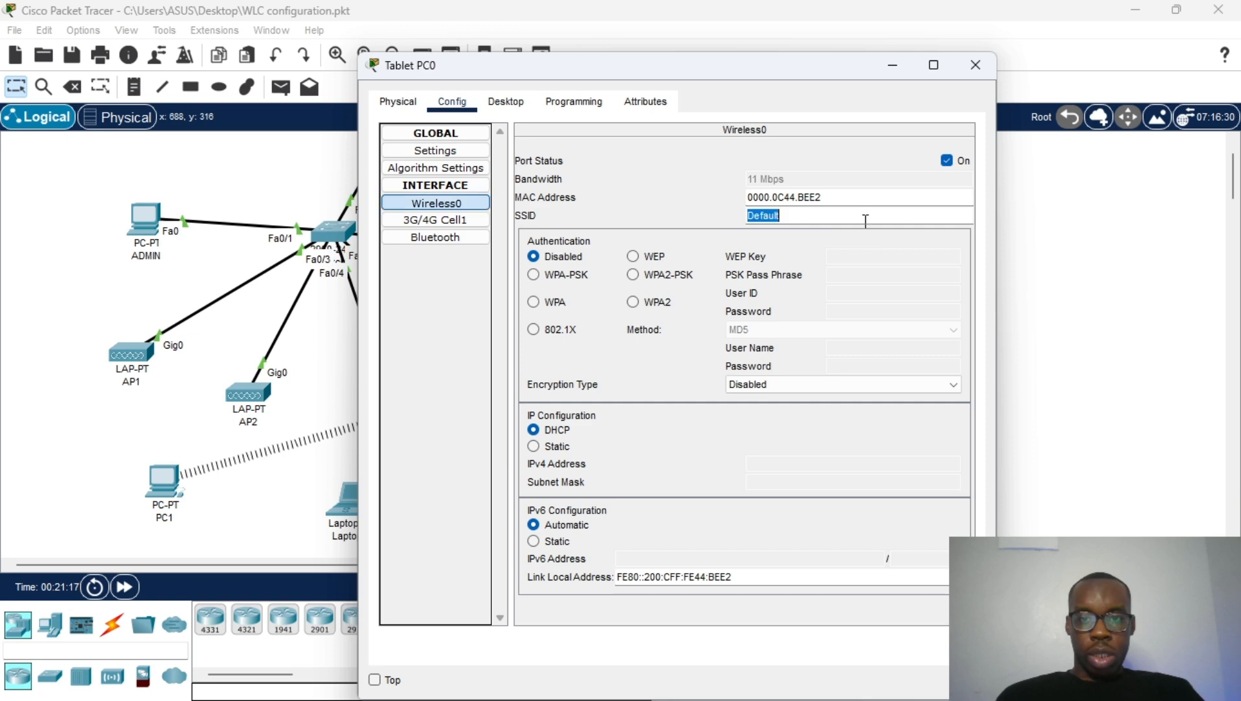
type("dunamis")
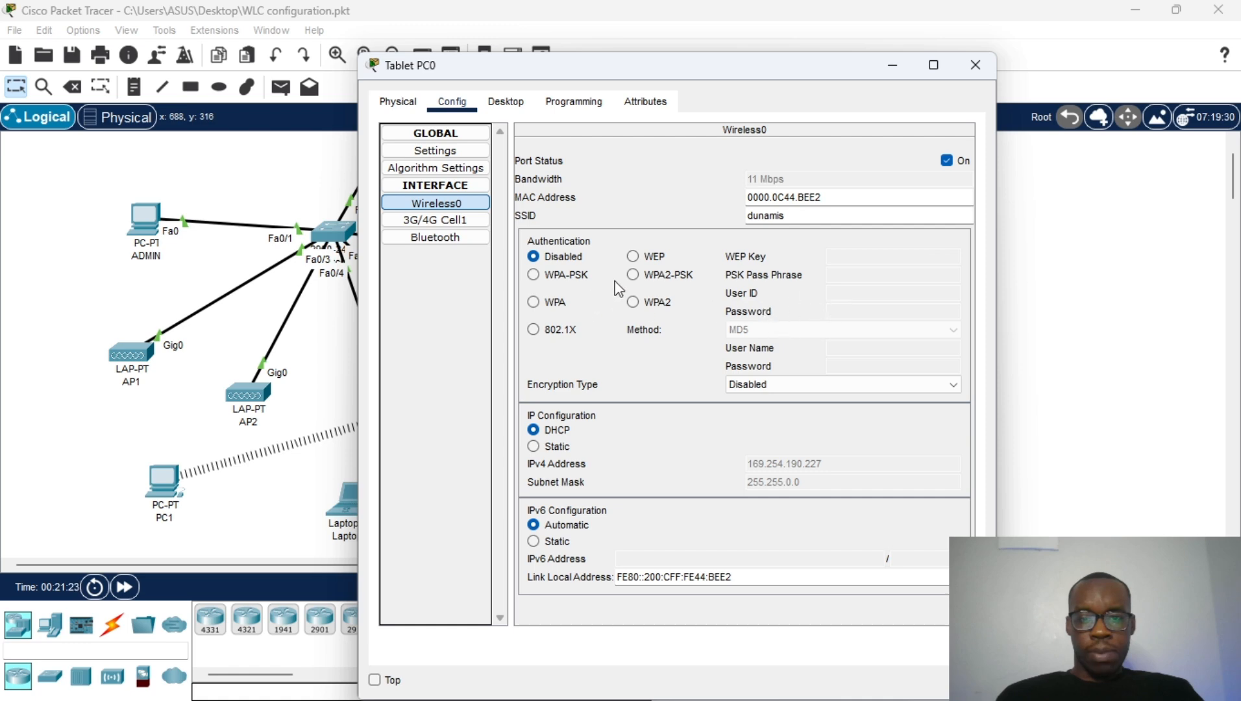
left_click(632, 275)
left_click(836, 279)
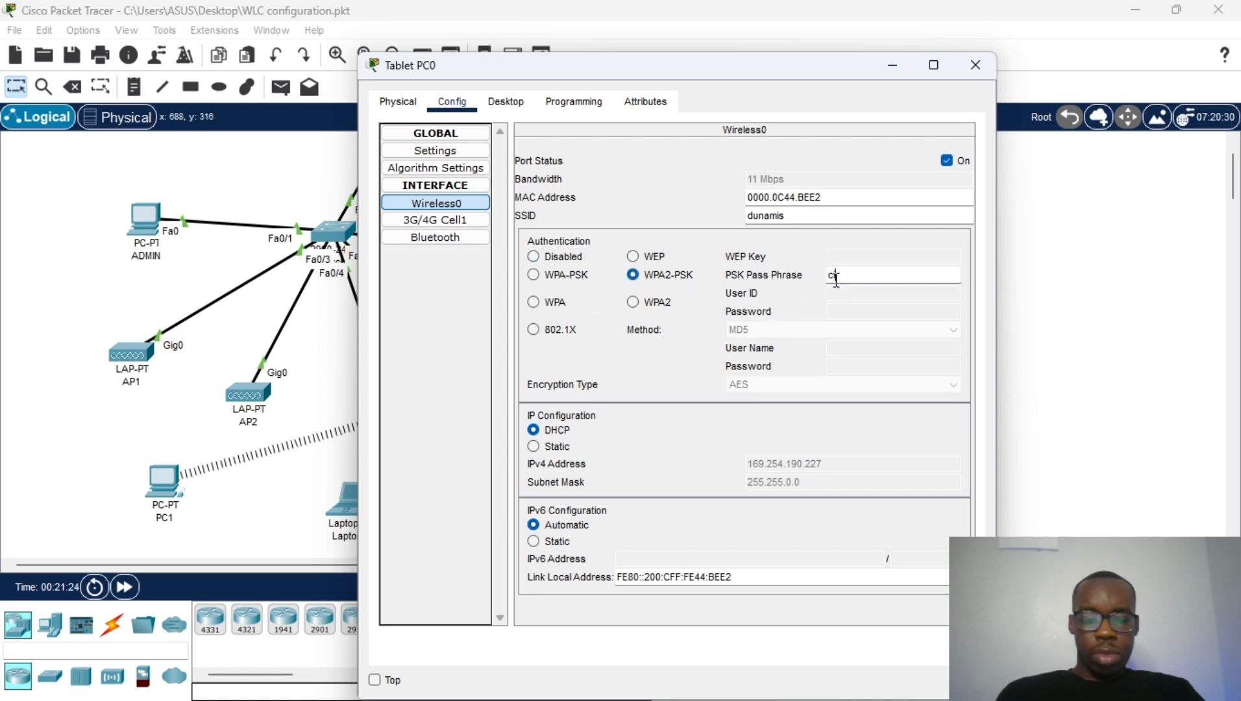
type("cisco2024")
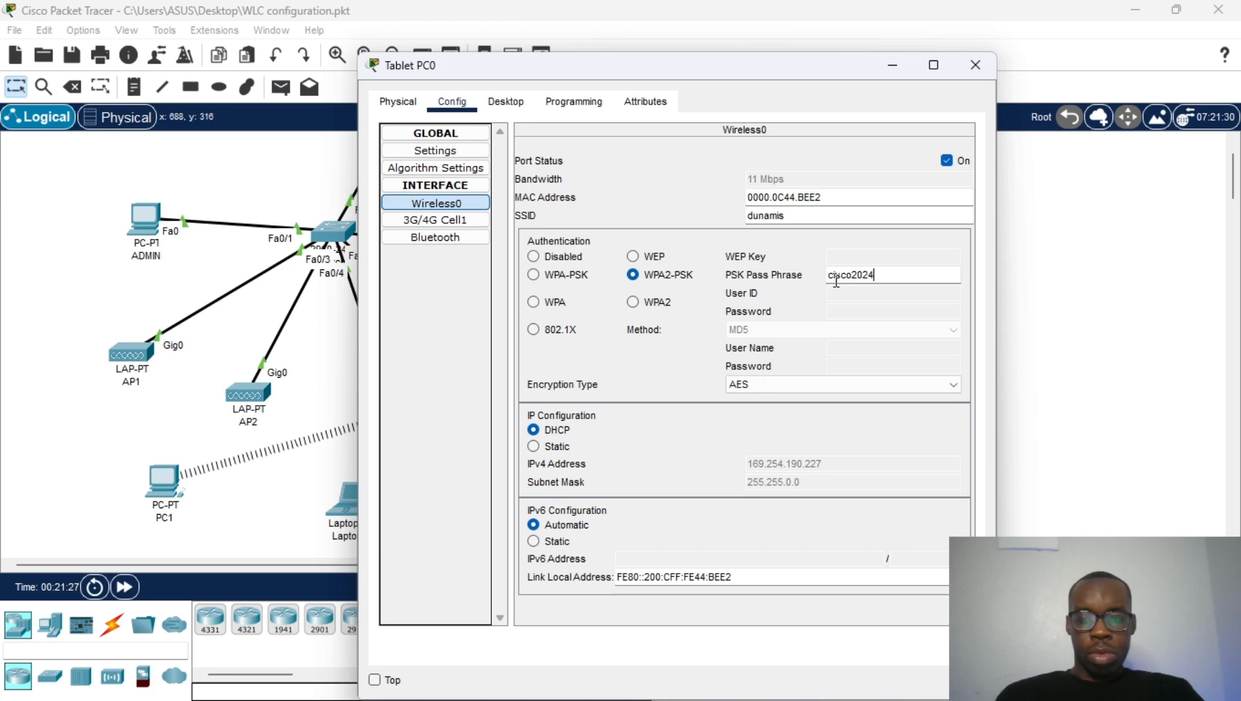
left_click(589, 174)
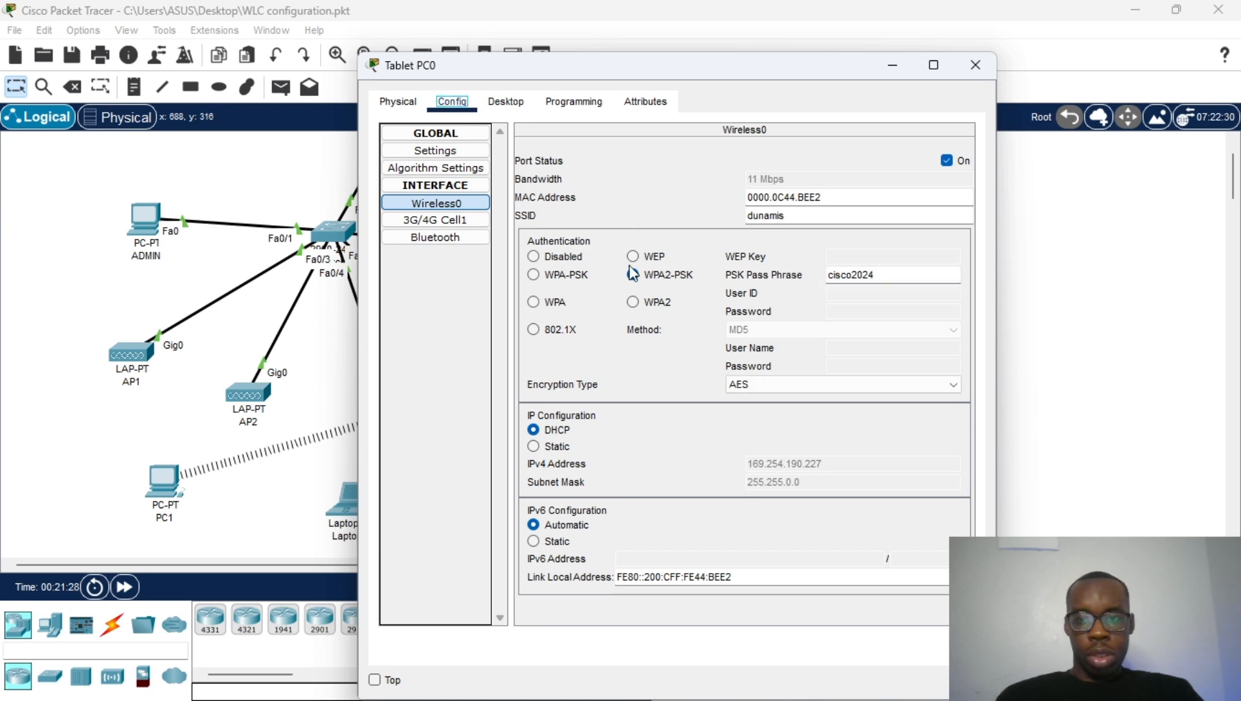
left_click(970, 67)
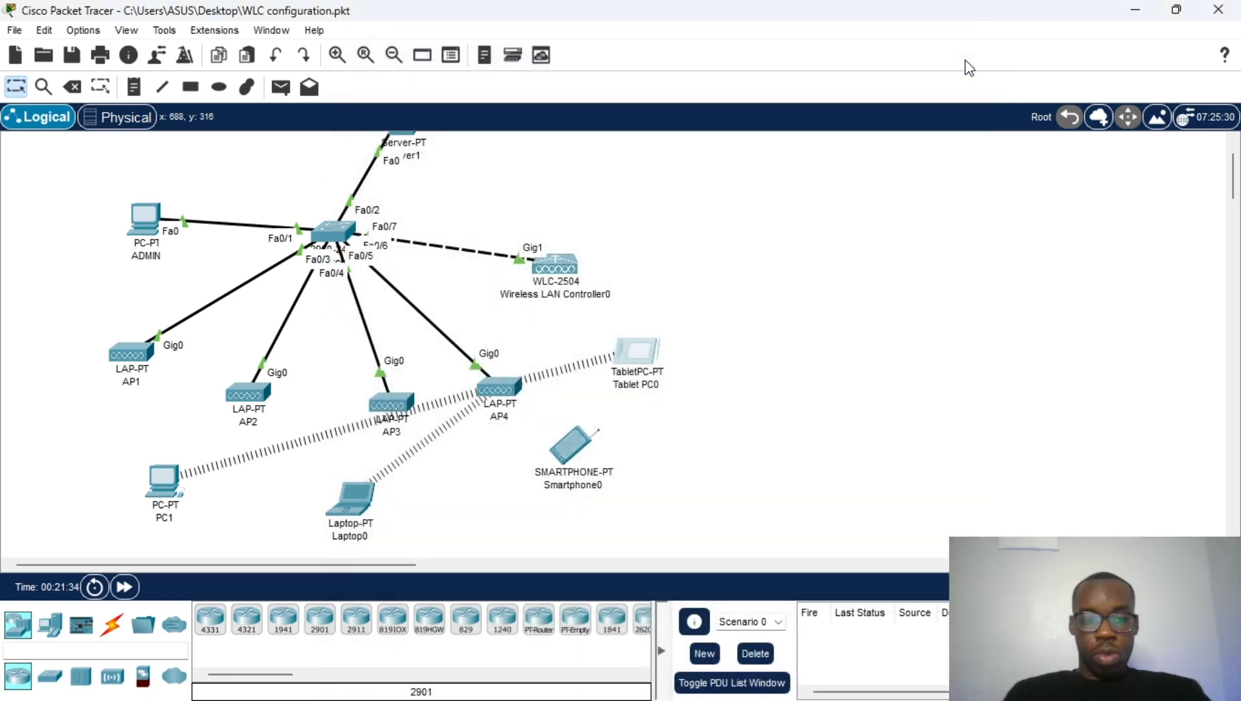
Step: Fast-forward the simulation time so the wireless clients associate
scroll(484, 349, "down", 2)
scroll(481, 349, "down", 1)
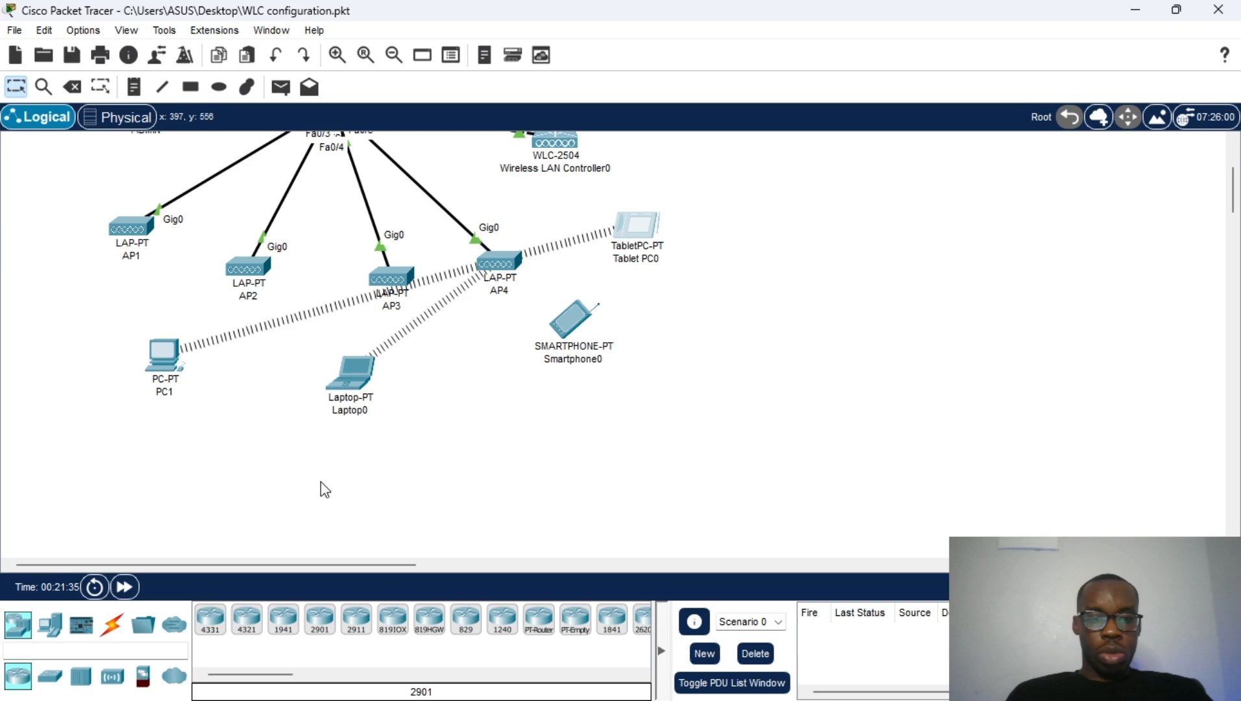
double_click(134, 587)
scroll(480, 360, "up", 2)
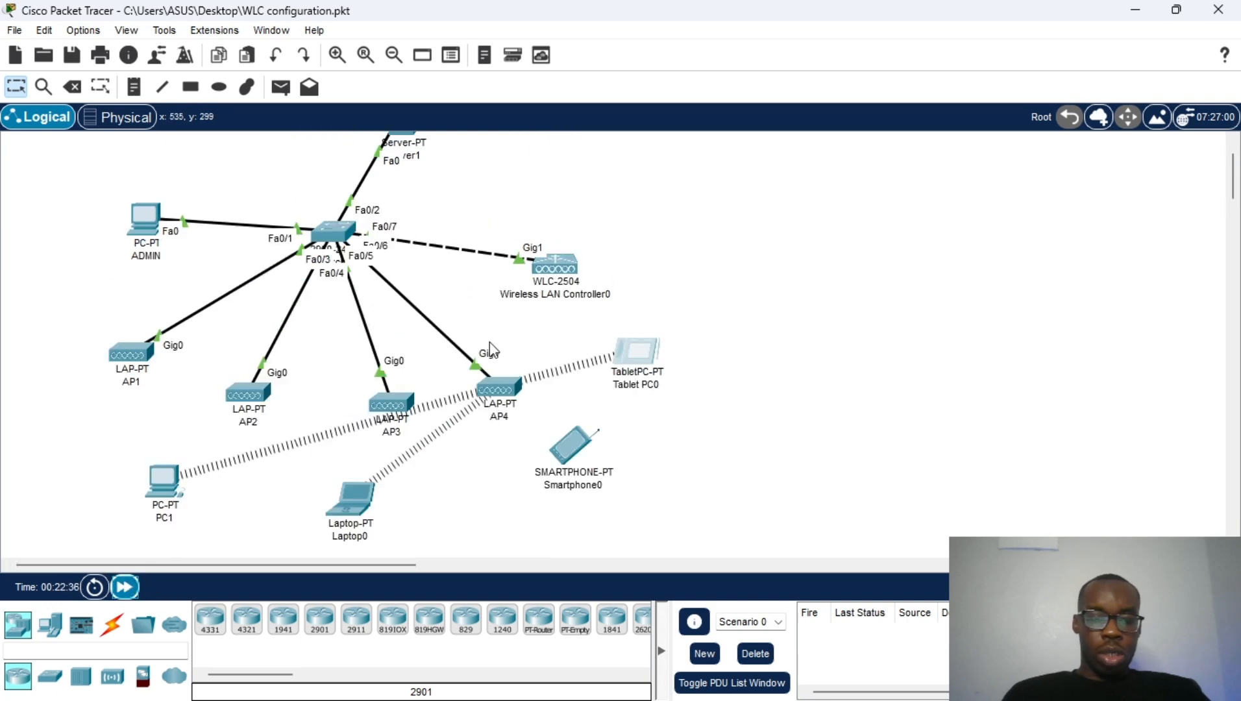
Step: Delete the stray 'c' from Smartphone0's SSID so it reads dunamis, then close the window
left_click(571, 446)
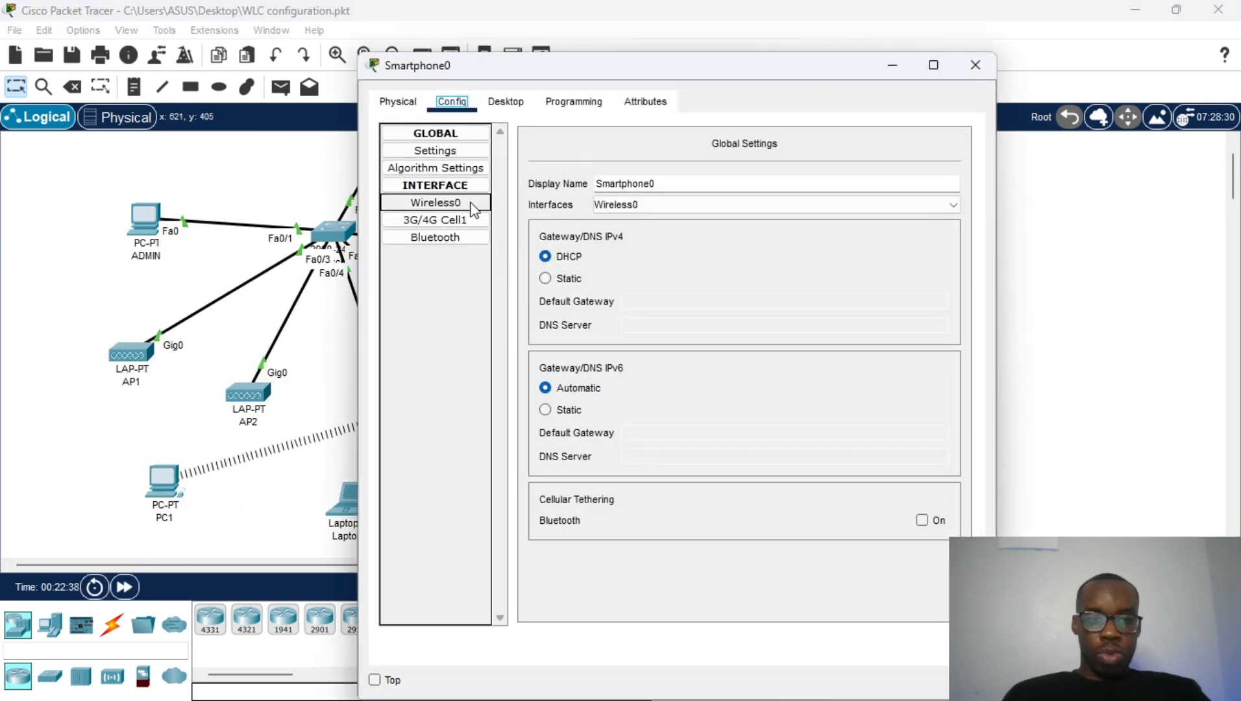
left_click(471, 205)
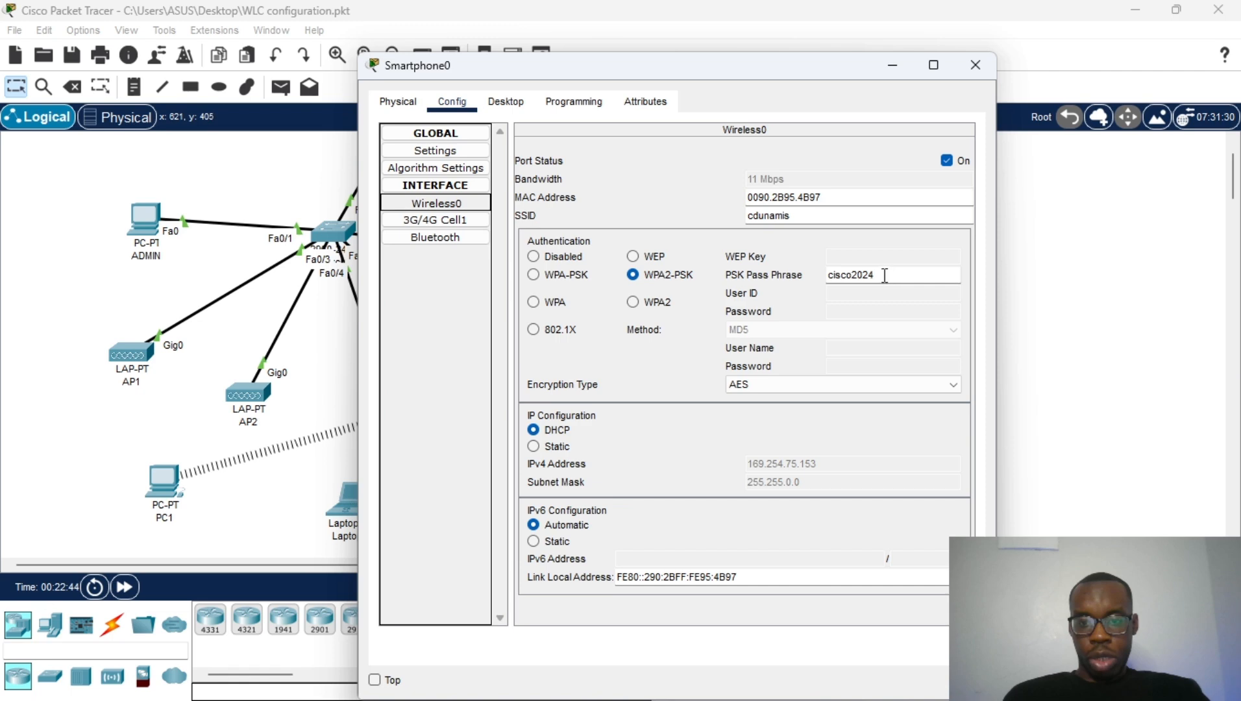
left_click(758, 217)
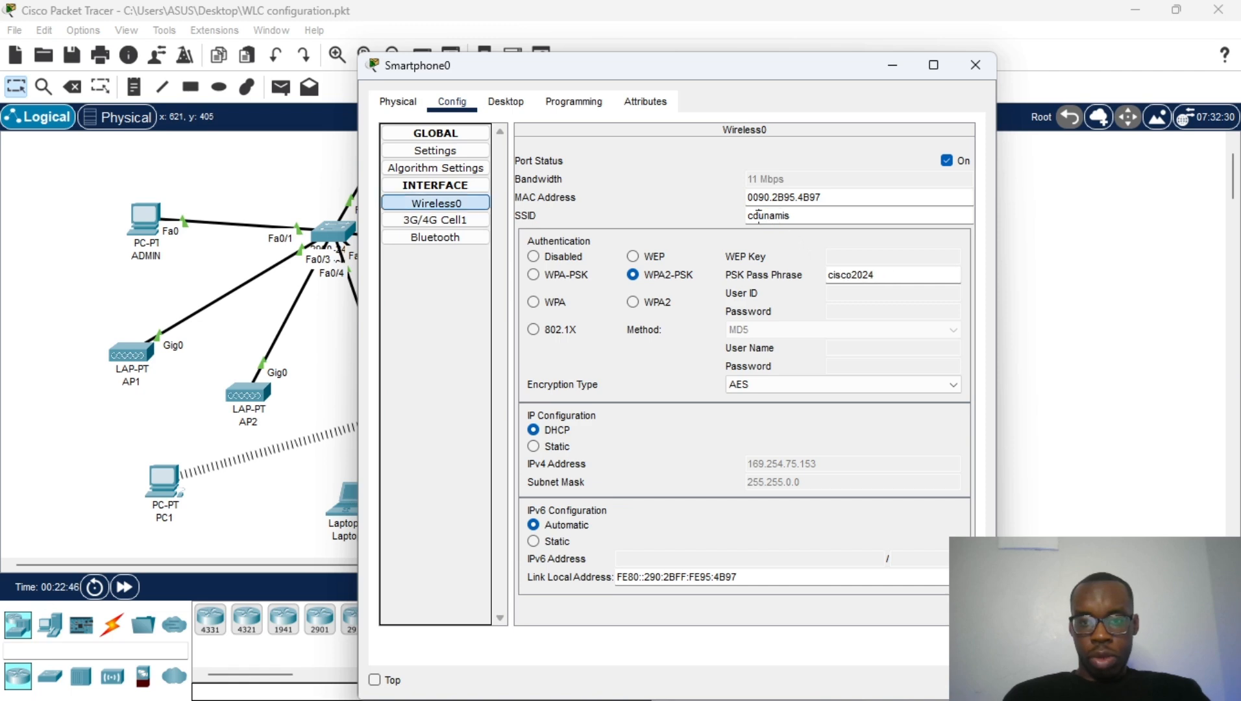
key("BackSpace")
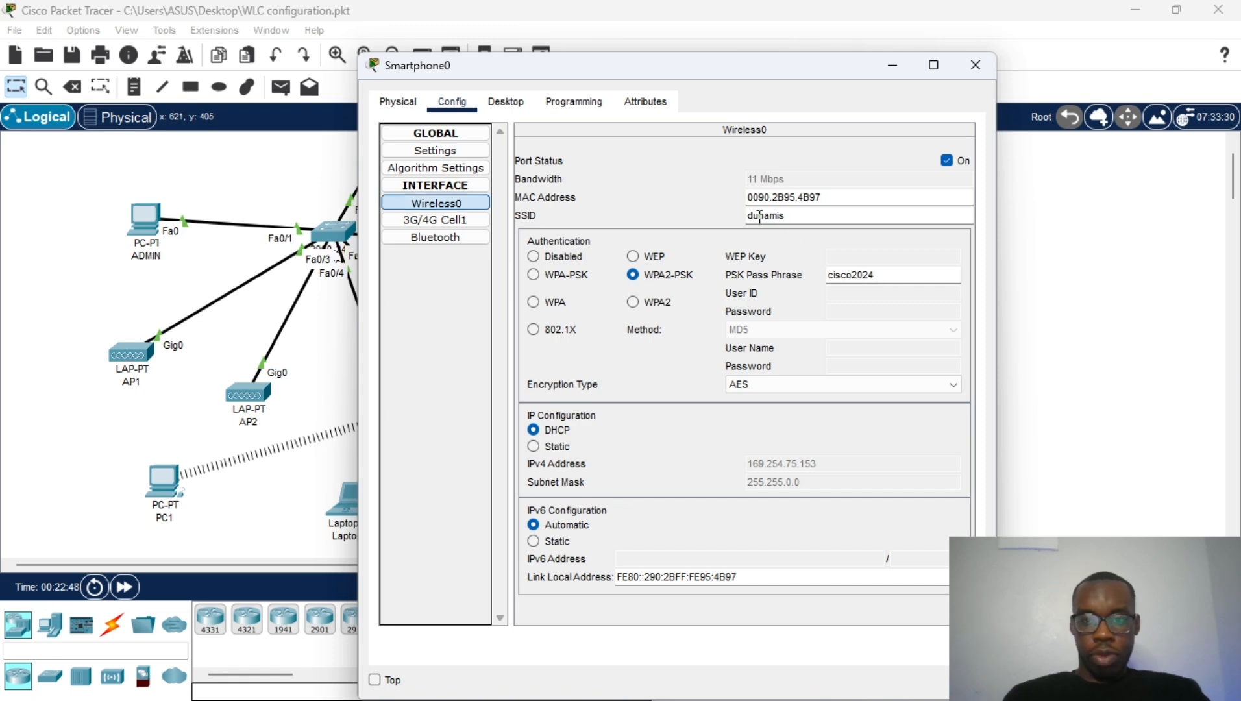
left_click(961, 56)
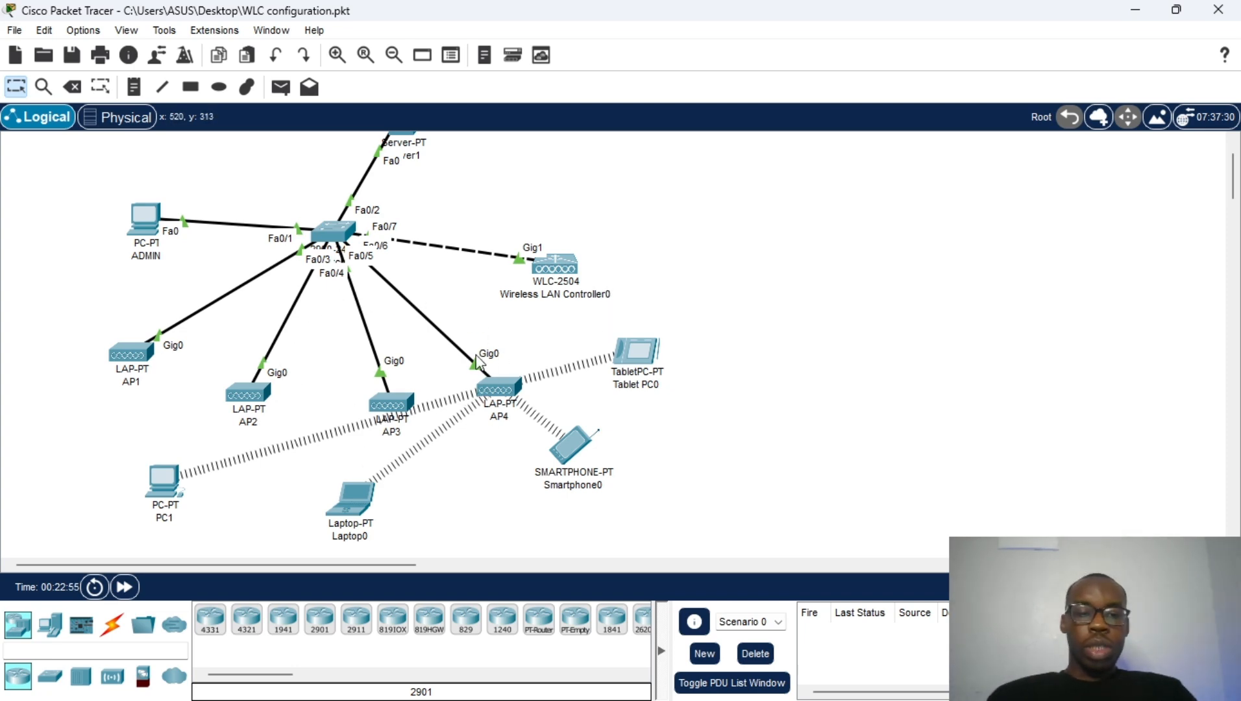
Step: Send simple test pings PC1→Laptop0 and Server1→Smartphone0
left_click(281, 86)
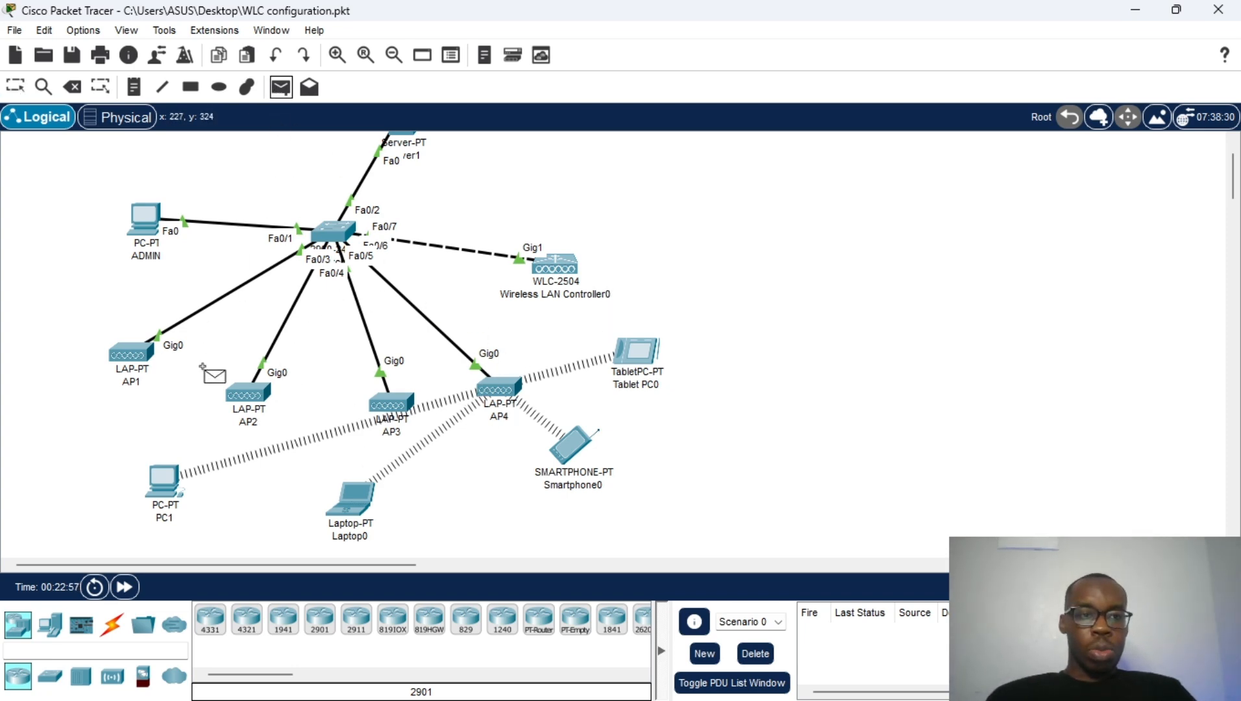
left_click(177, 472)
left_click(354, 503)
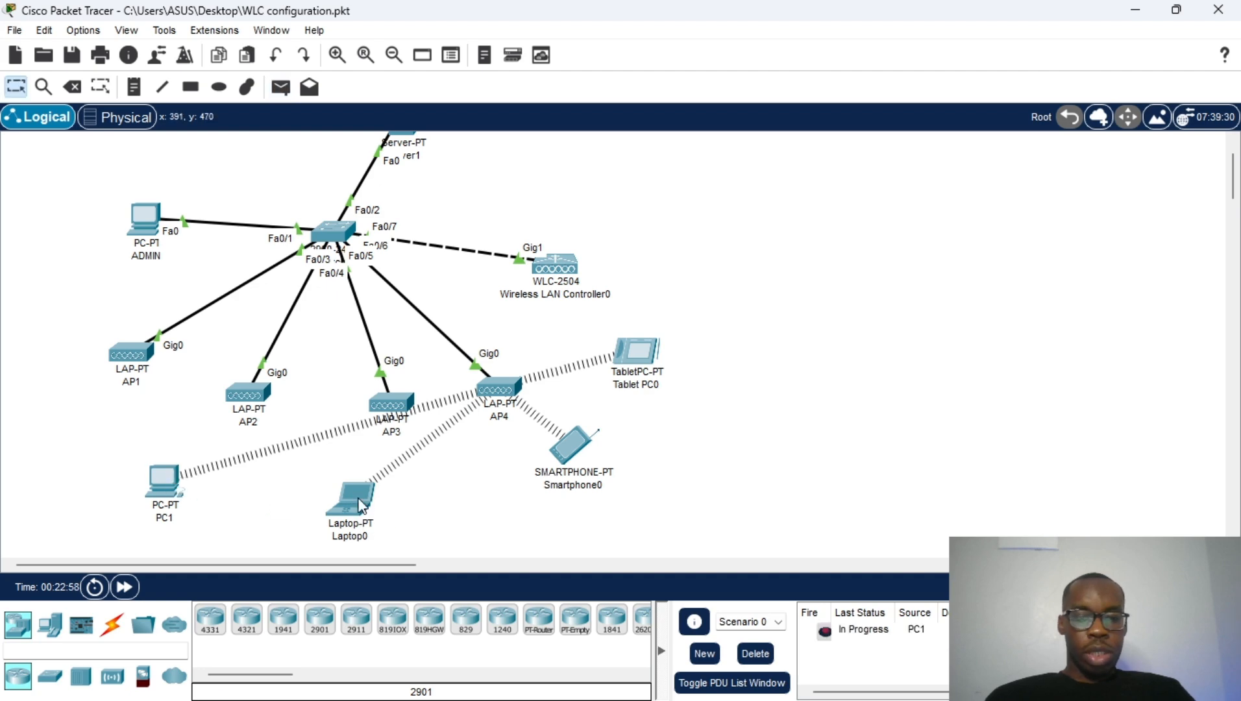
scroll(501, 387, "up", 2)
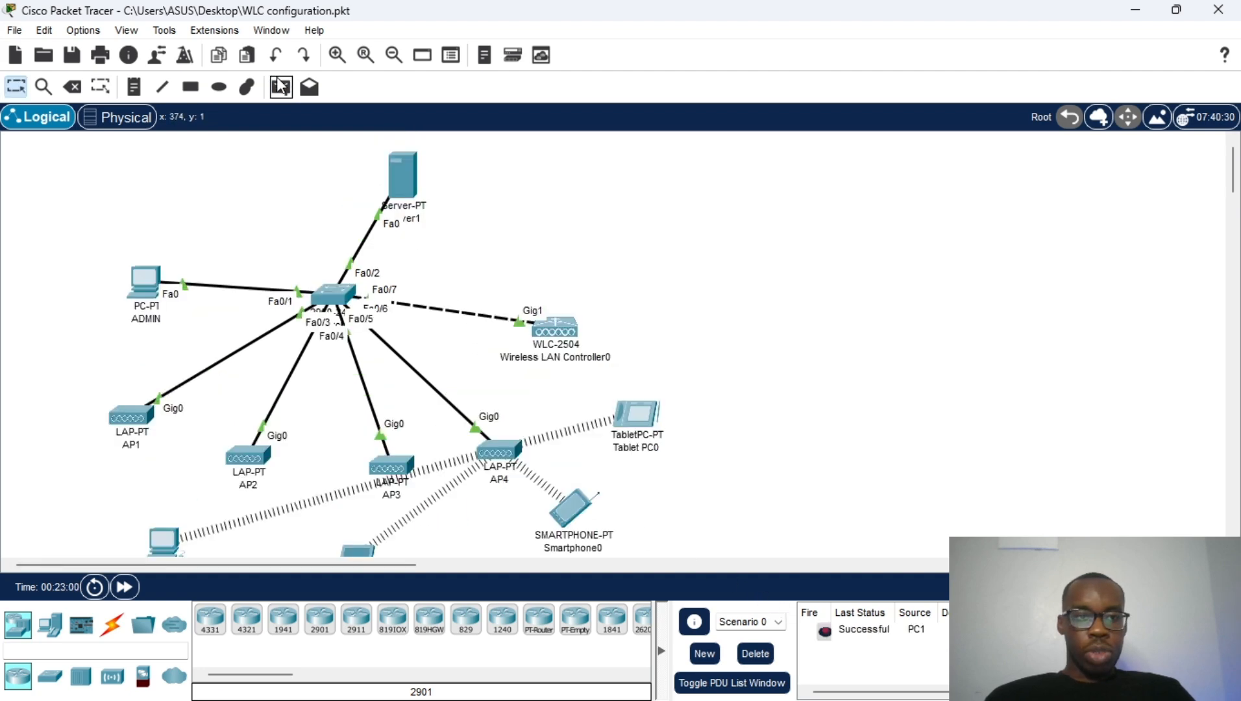
left_click(281, 86)
left_click(383, 148)
scroll(415, 195, "down", 4)
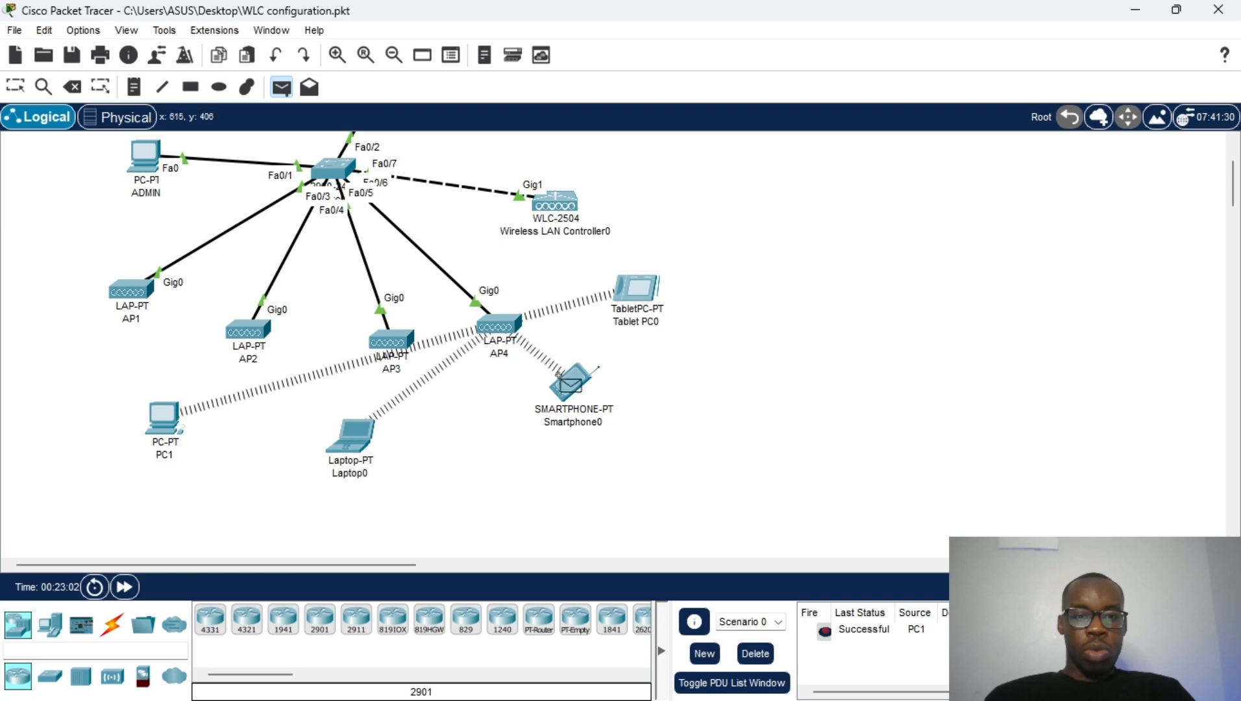
left_click(569, 393)
scroll(606, 360, "down", 2)
scroll(452, 155, "up", 6)
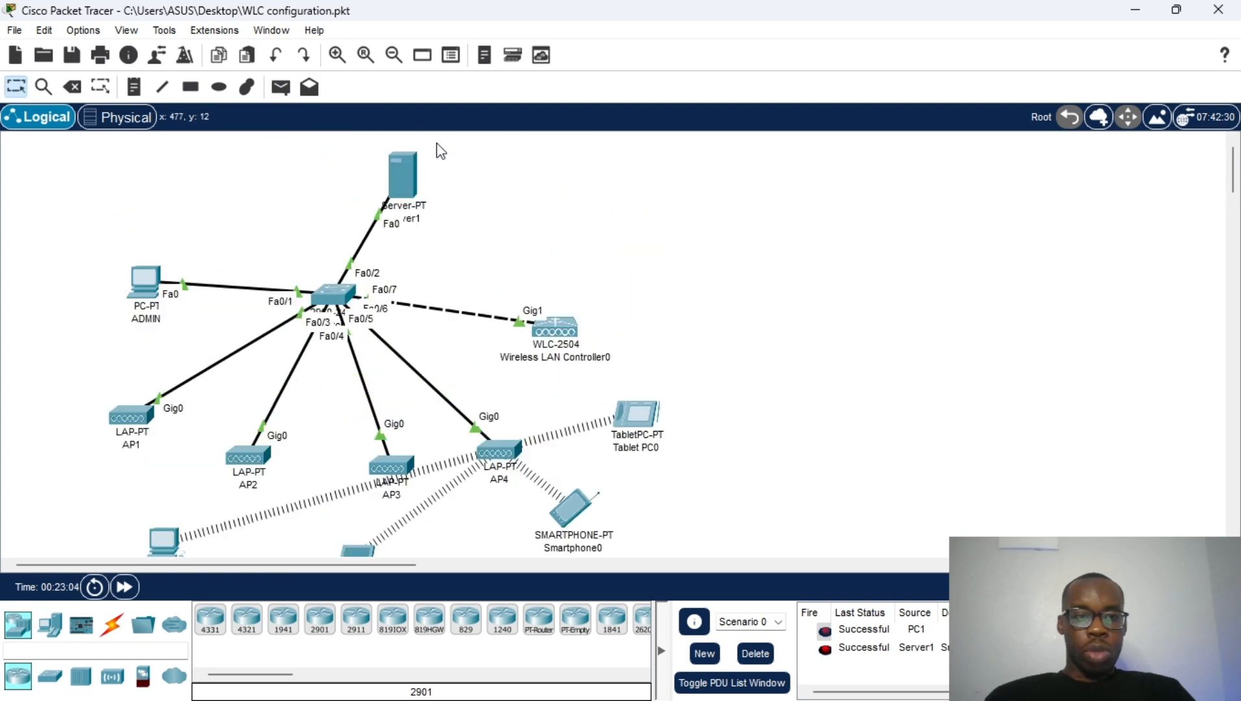
Step: Send a simple test ping from ADMIN to PC1, then delete all ping results
left_click(281, 87)
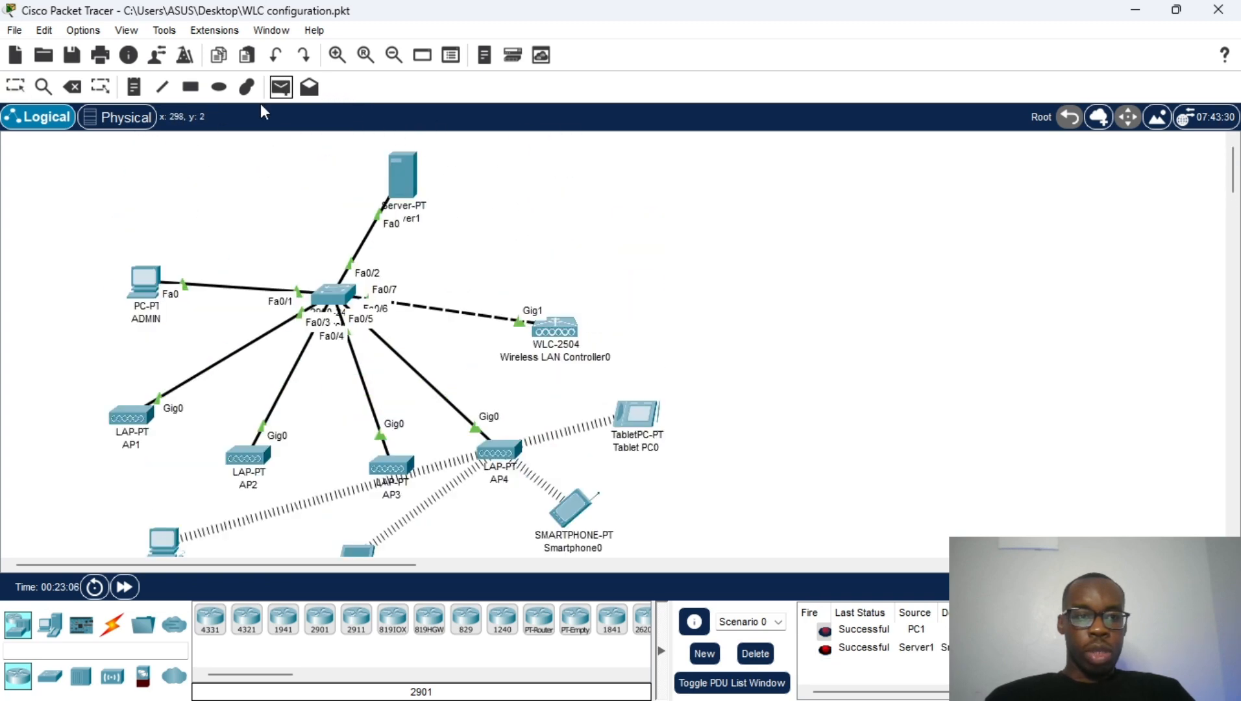
scroll(291, 277, "down", 6)
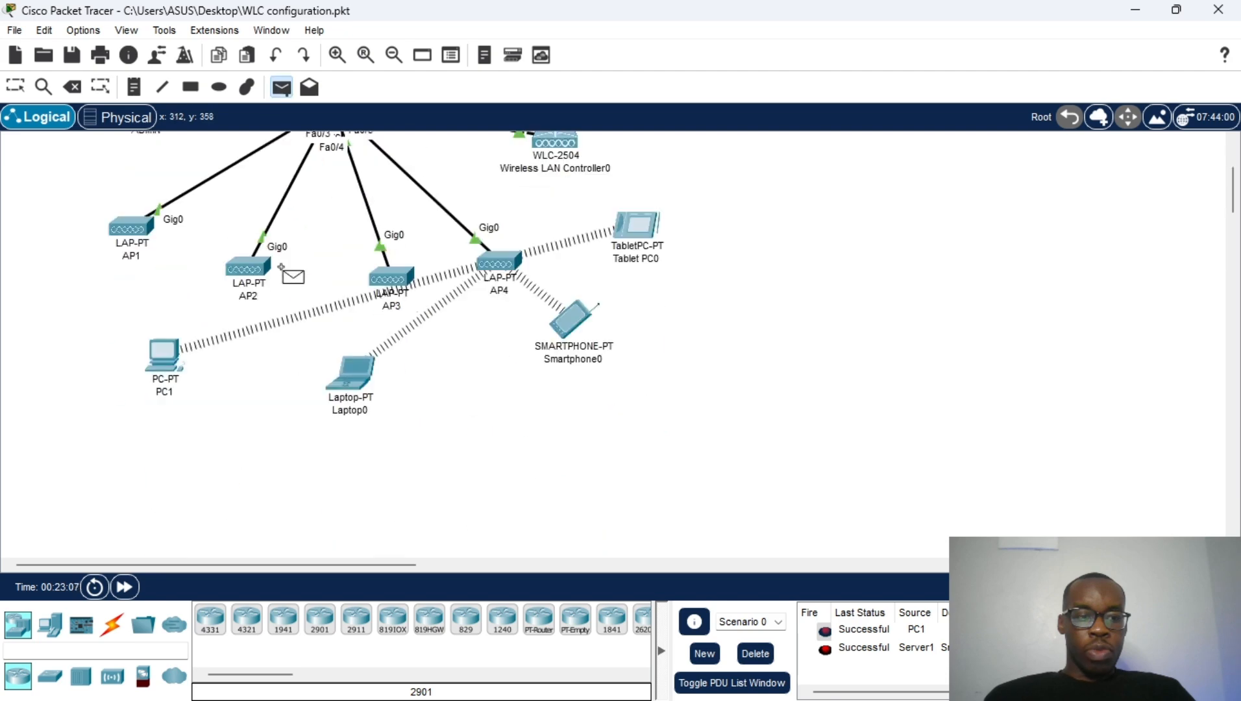
left_click(178, 350)
scroll(914, 483, "down", 4)
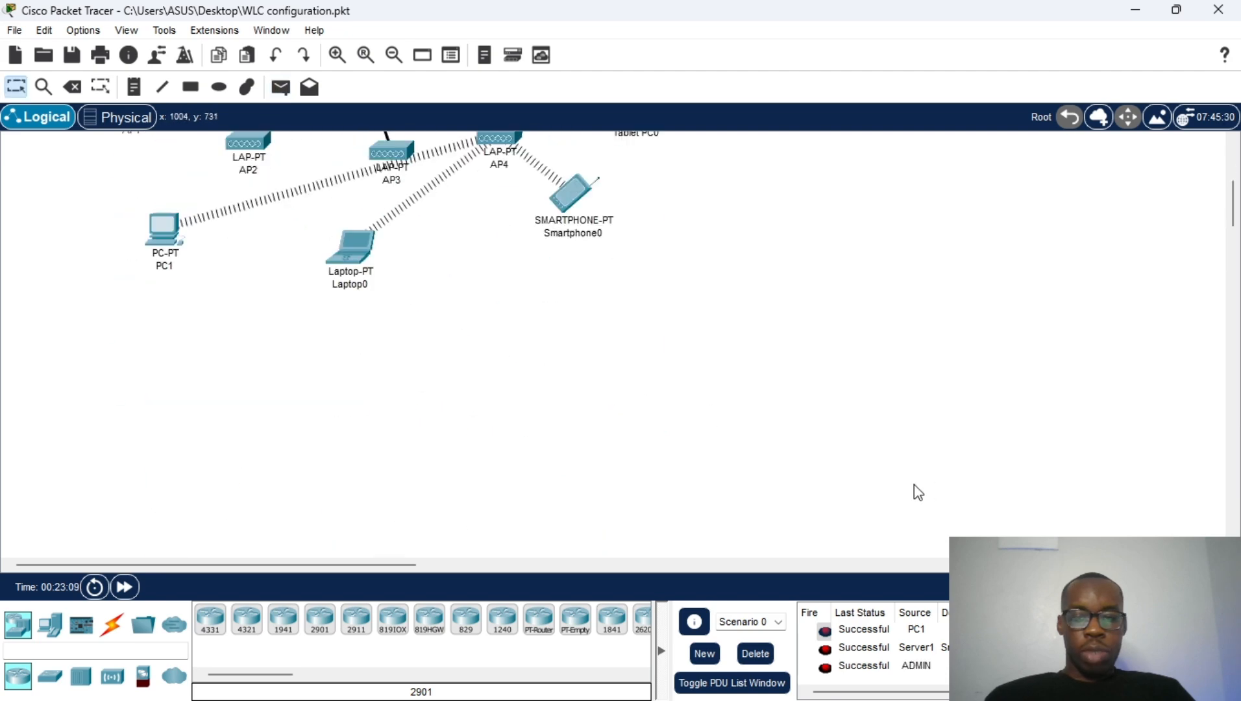
scroll(772, 497, "up", 6)
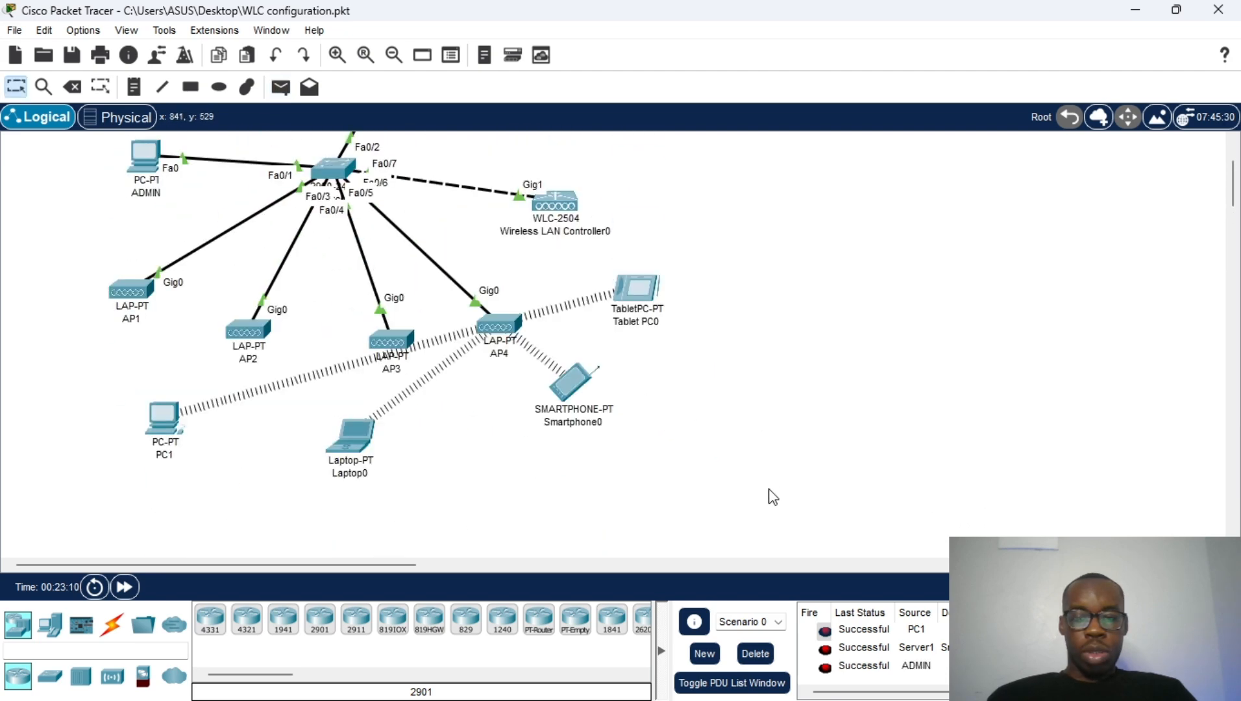
left_click(755, 653)
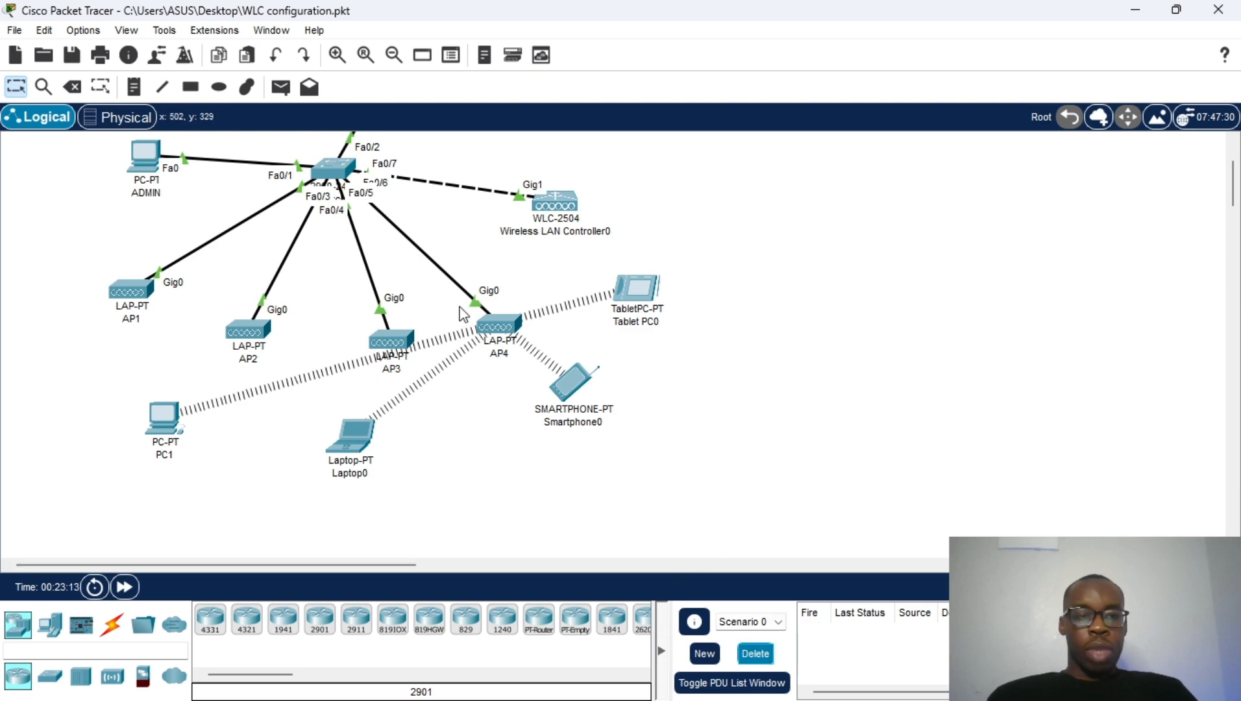
scroll(422, 268, "up", 2)
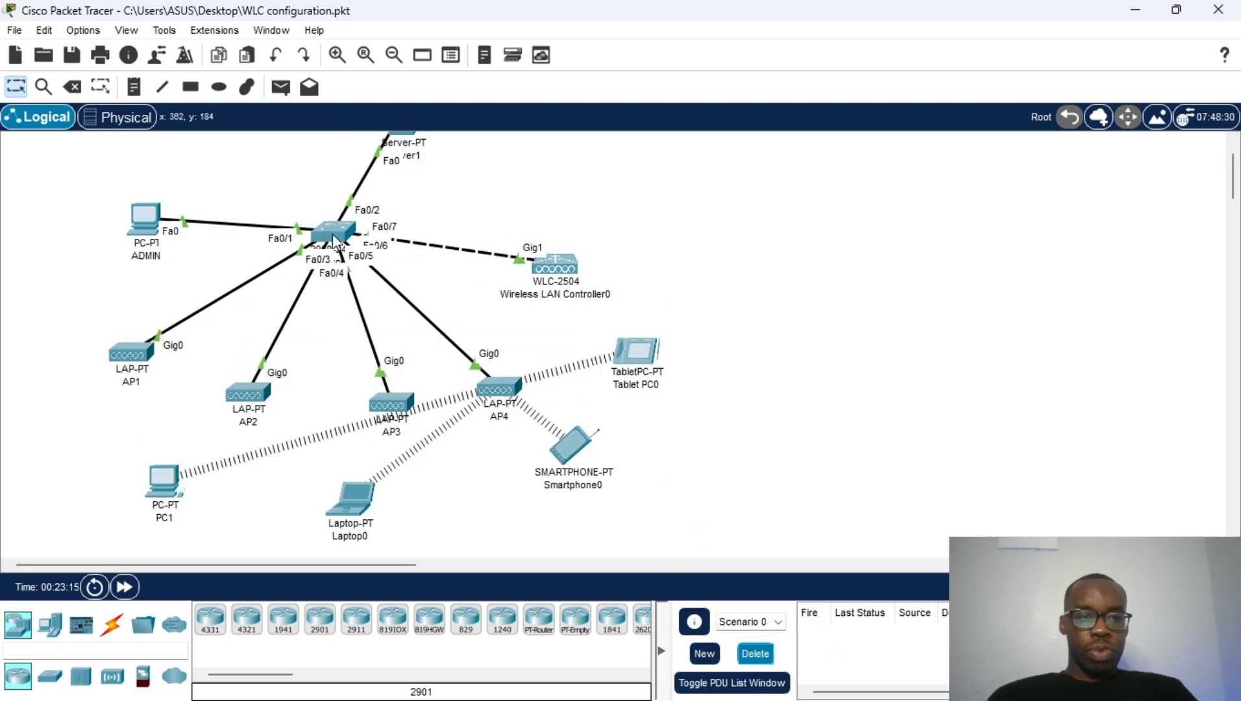
Step: Shut down Switch0 port FastEthernet0/6 feeding AP4 so the clients roam away
left_click_drag(332, 234, 357, 222)
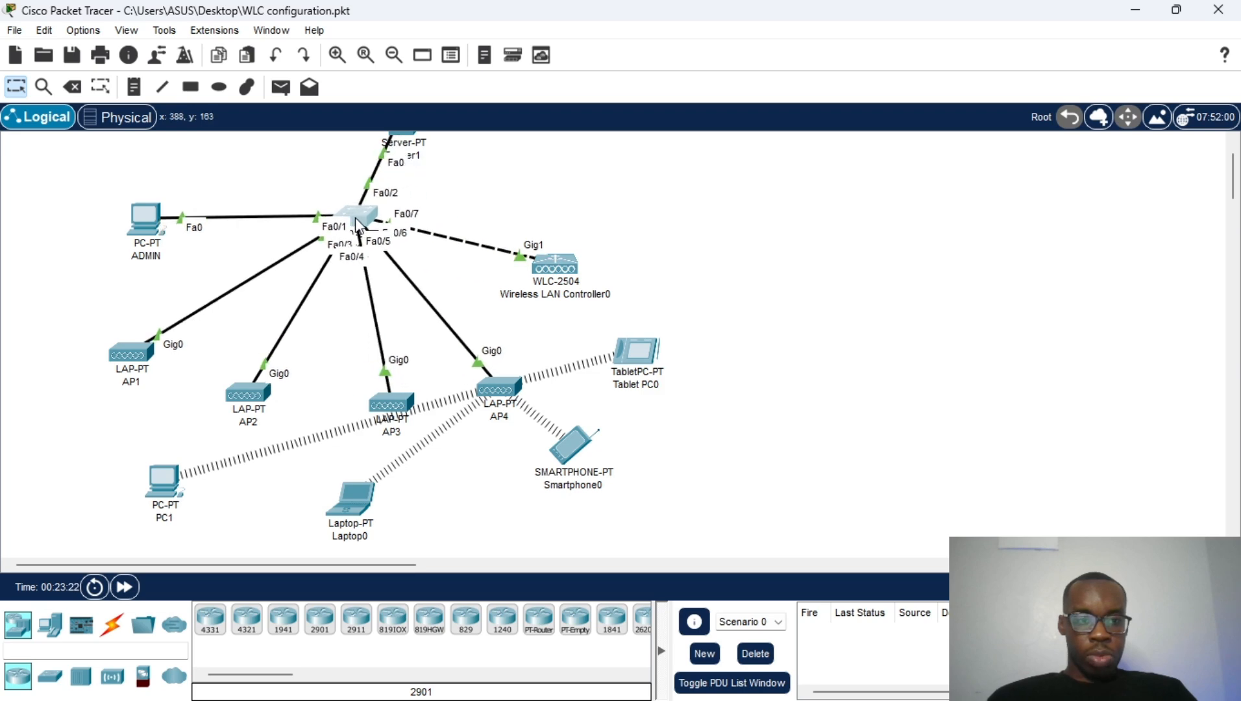
left_click(356, 219)
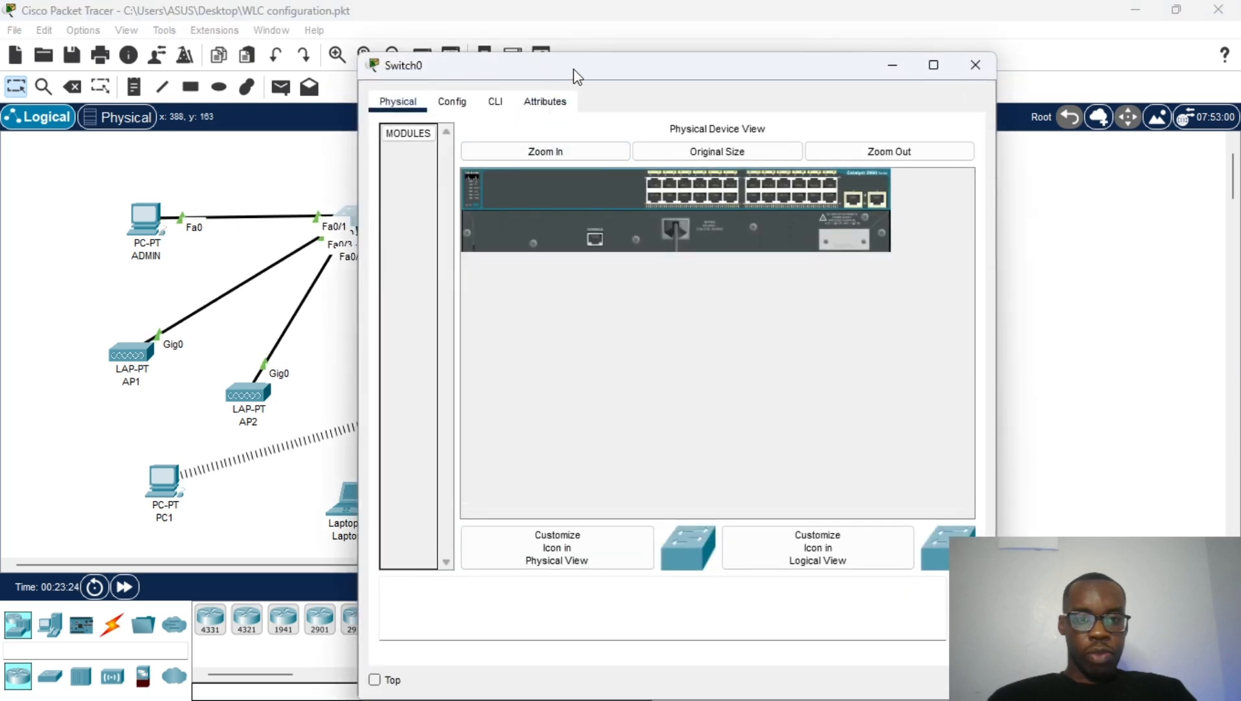
left_click_drag(576, 75, 781, 63)
left_click(659, 88)
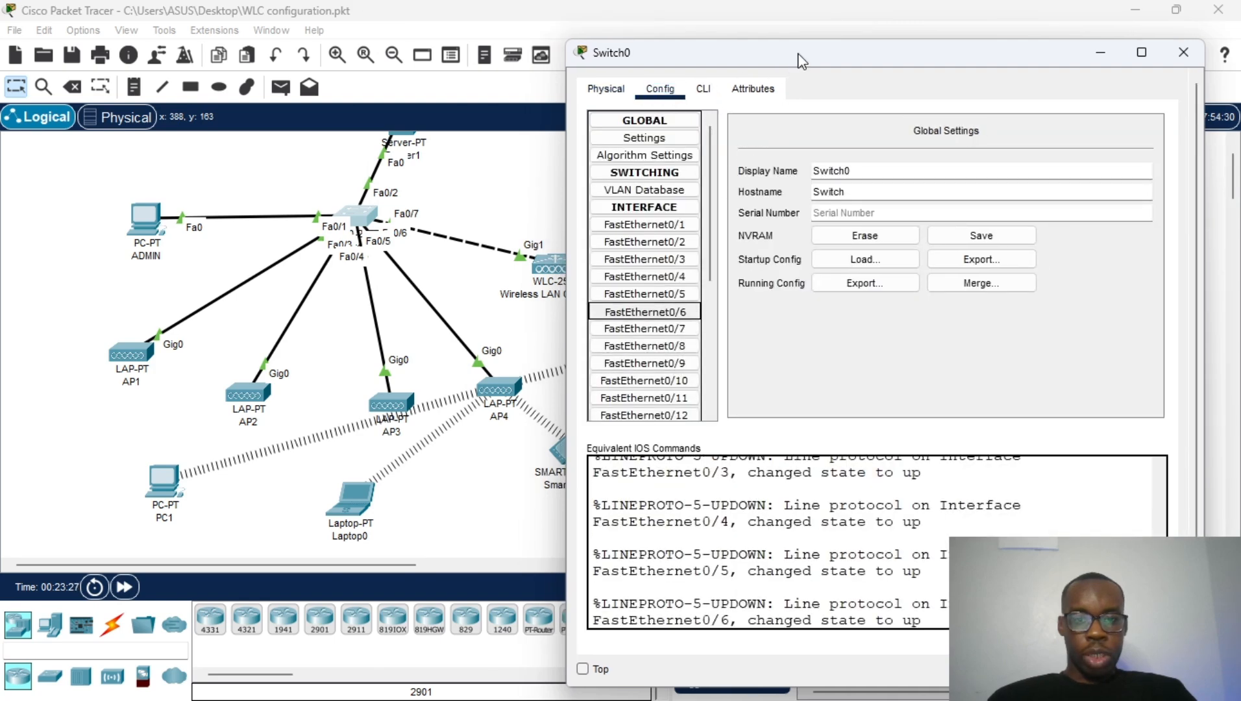
mouse_move(788, 60)
left_mouse_down()
mouse_move(889, 66)
mouse_move(782, 49)
left_mouse_up()
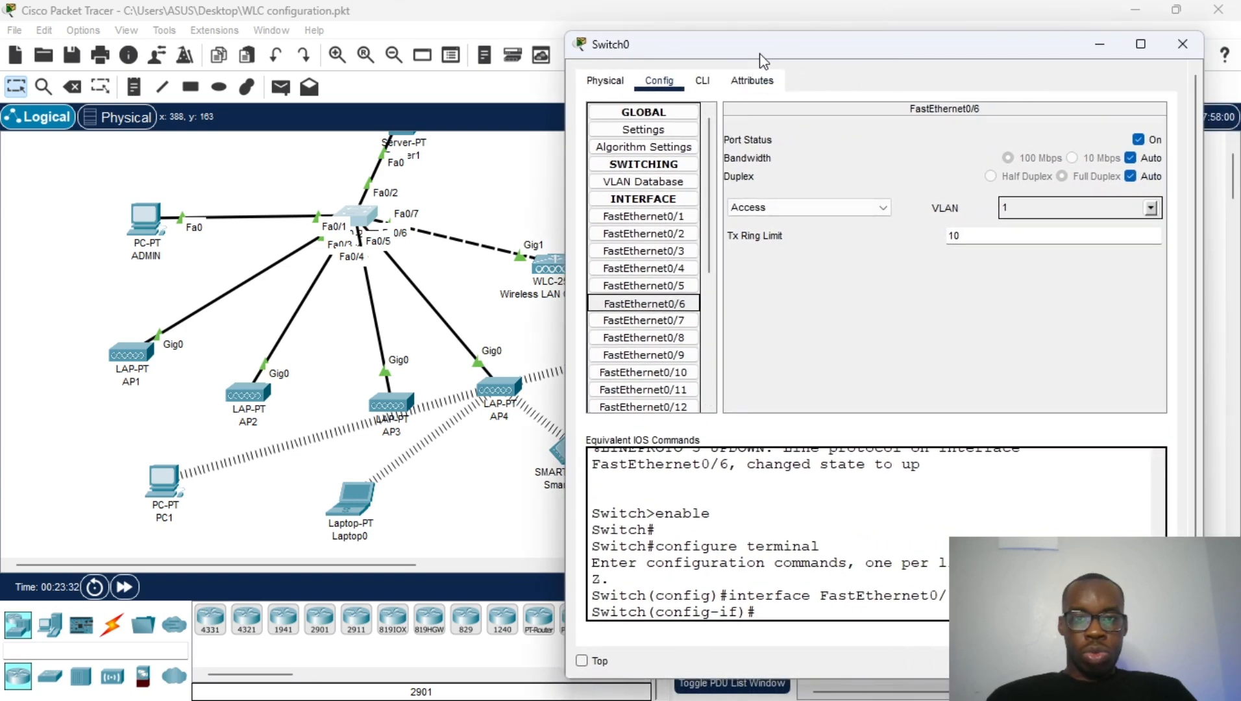
left_click_drag(759, 54, 803, 56)
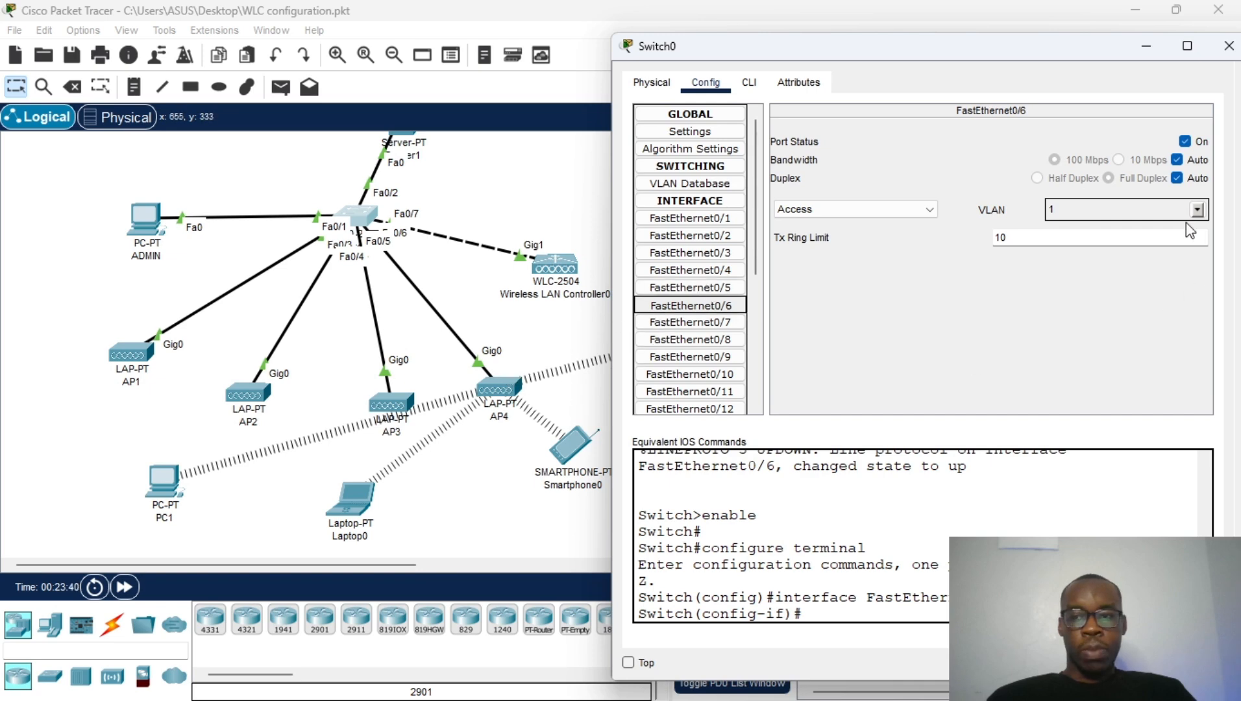
left_click(1190, 144)
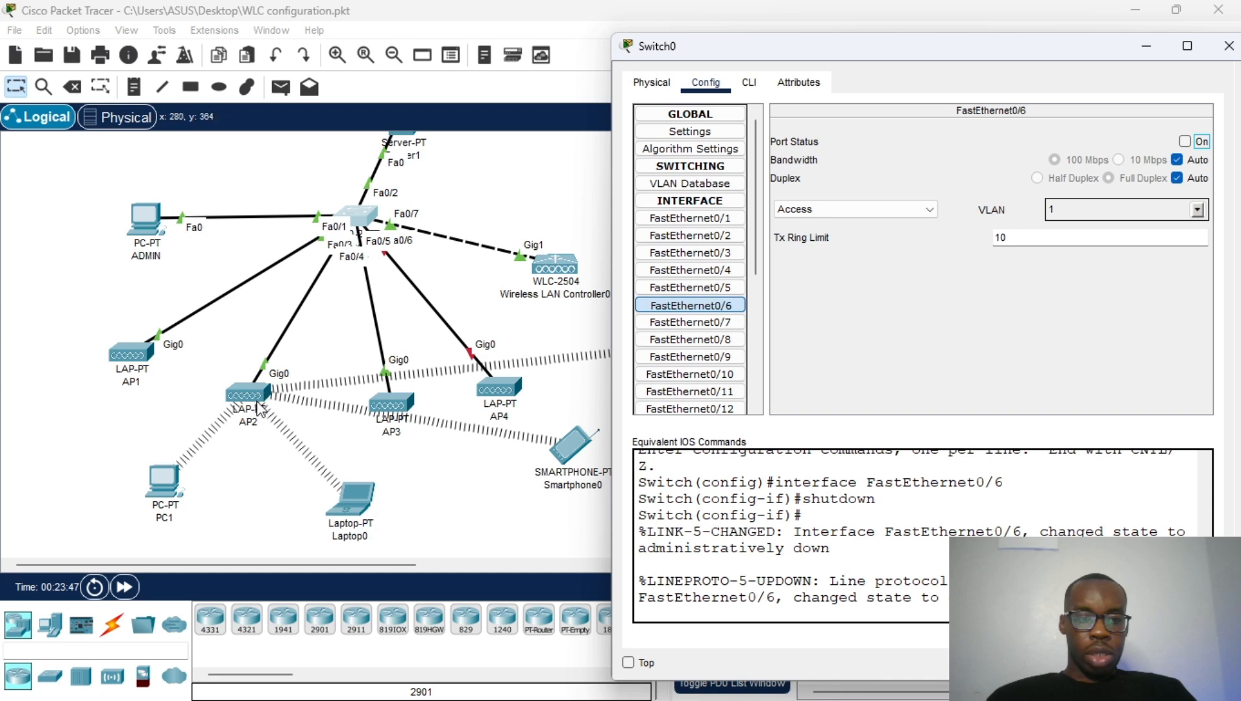
Step: Once the clients have joined AP2, turn FastEthernet0/6 back on
left_click(225, 391)
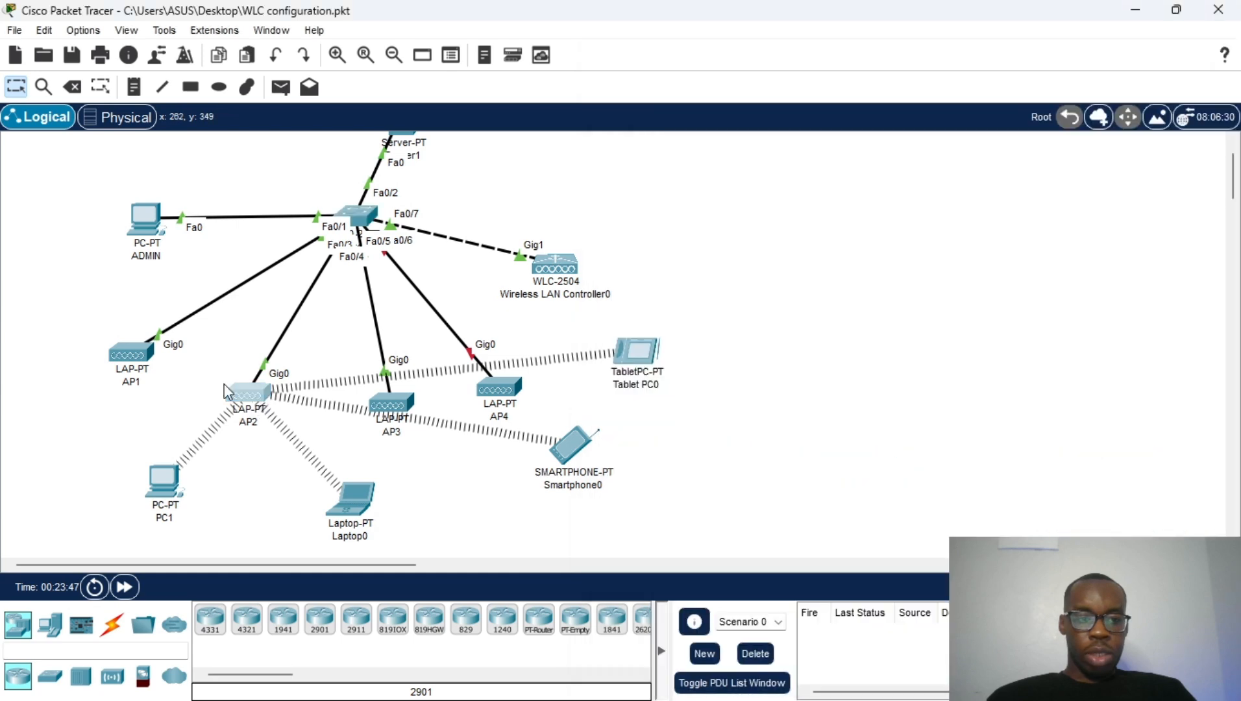
mouse_move(224, 384)
left_mouse_down()
mouse_move(227, 374)
mouse_move(233, 385)
left_mouse_up()
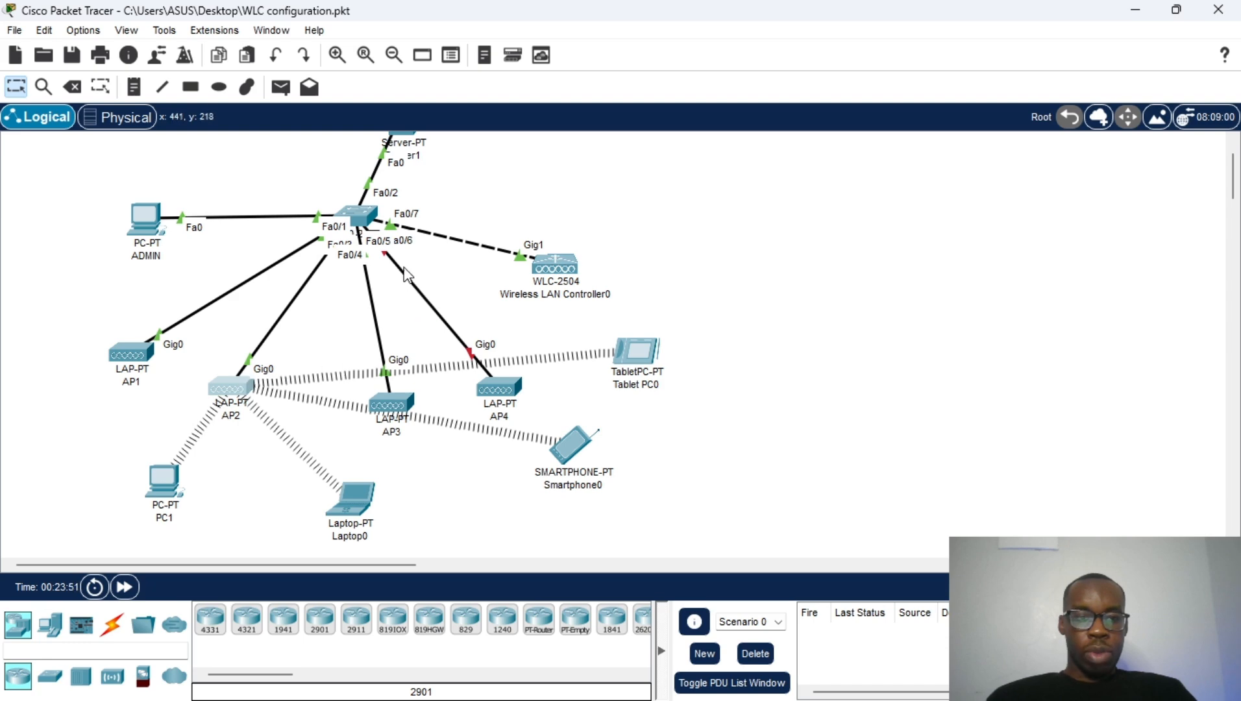
left_click(368, 218)
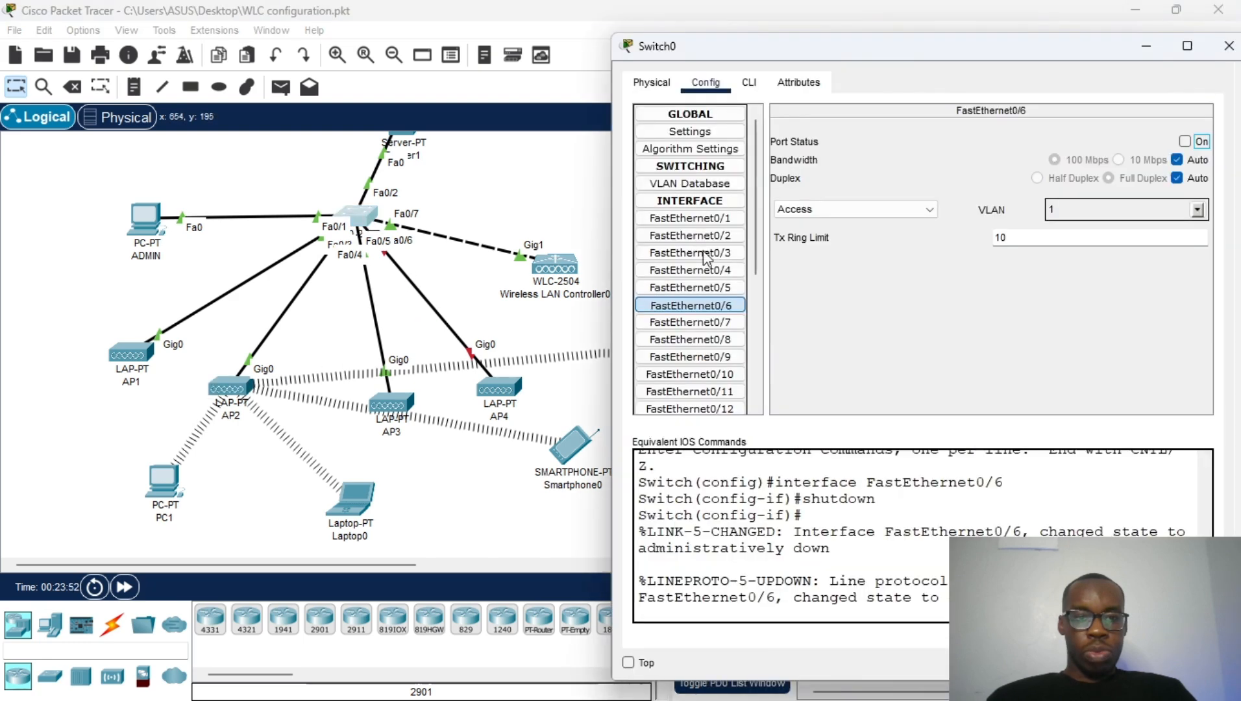
left_click(1184, 141)
left_click(389, 231)
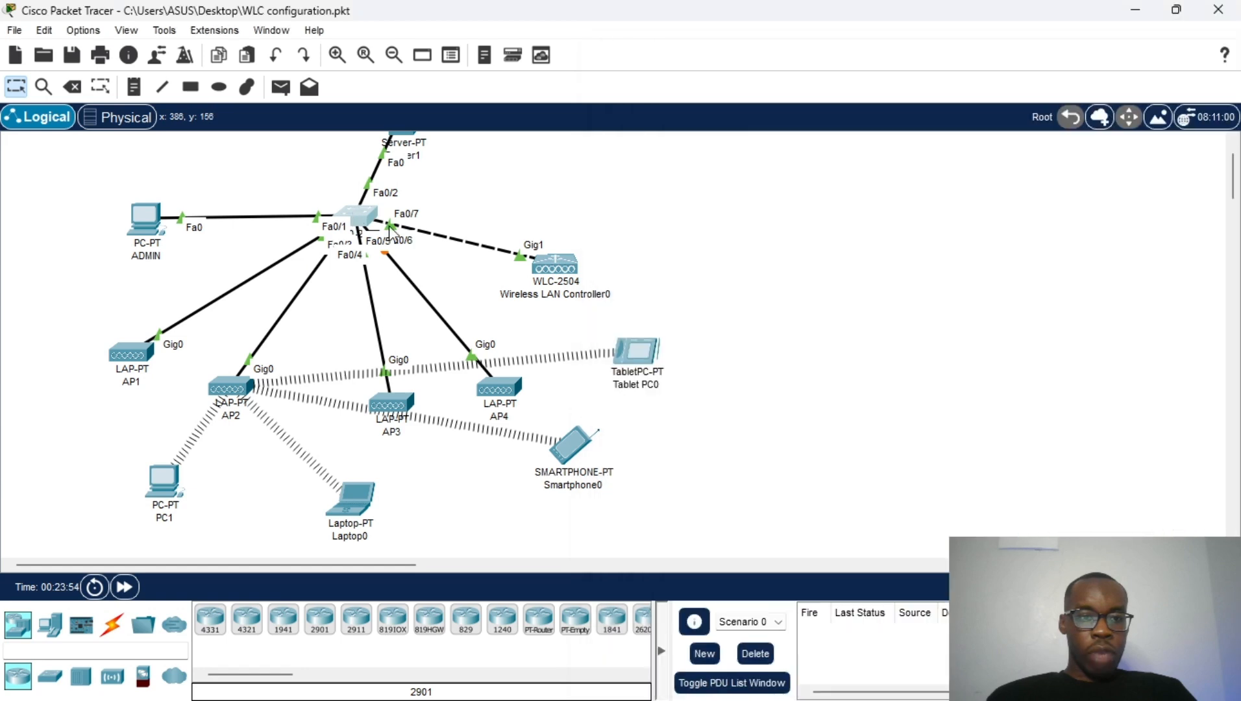
left_click_drag(356, 216, 343, 244)
Step: Shut Switch0's FastEthernet0/4 to AP2, re-enable it, and minimize the switch window
left_click(343, 245)
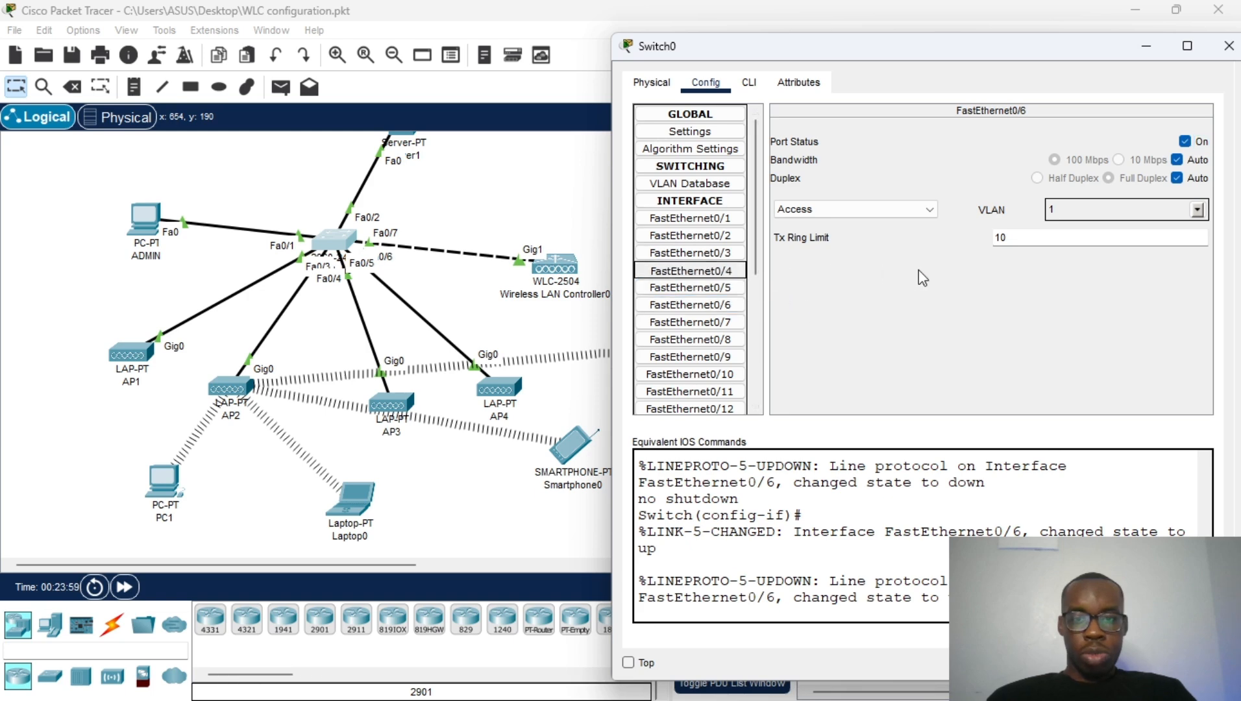
left_click(1184, 141)
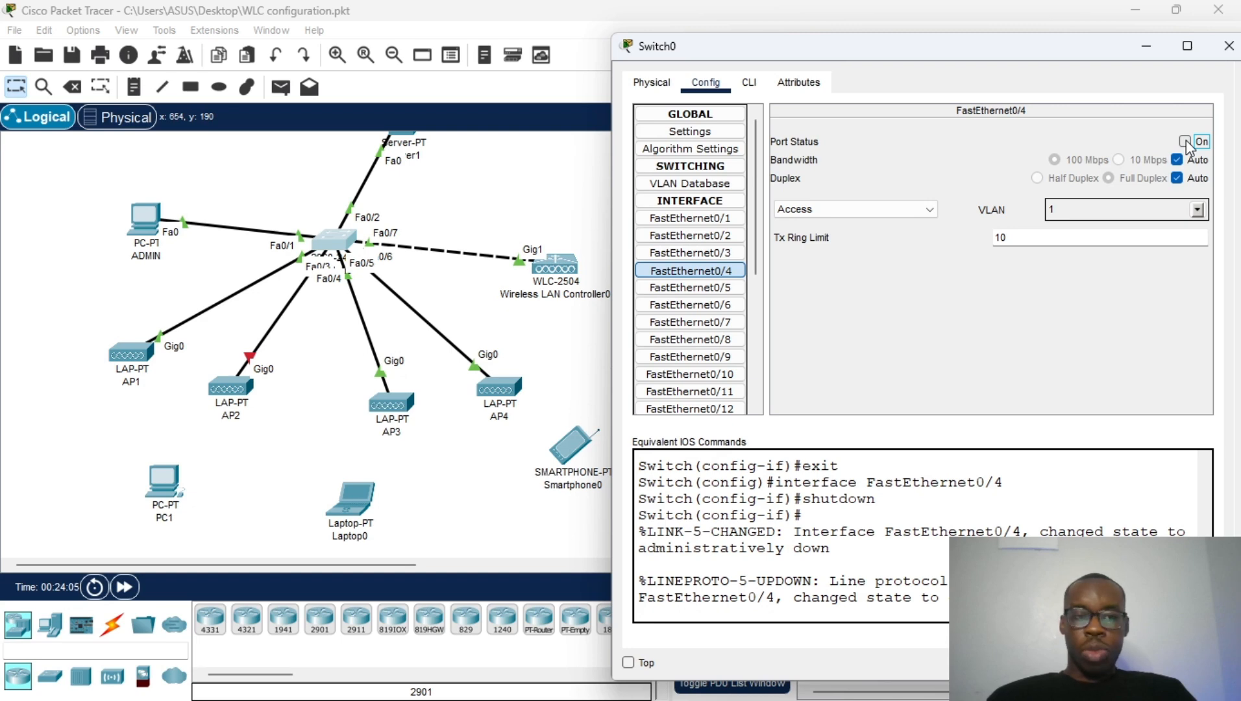
left_click(1185, 141)
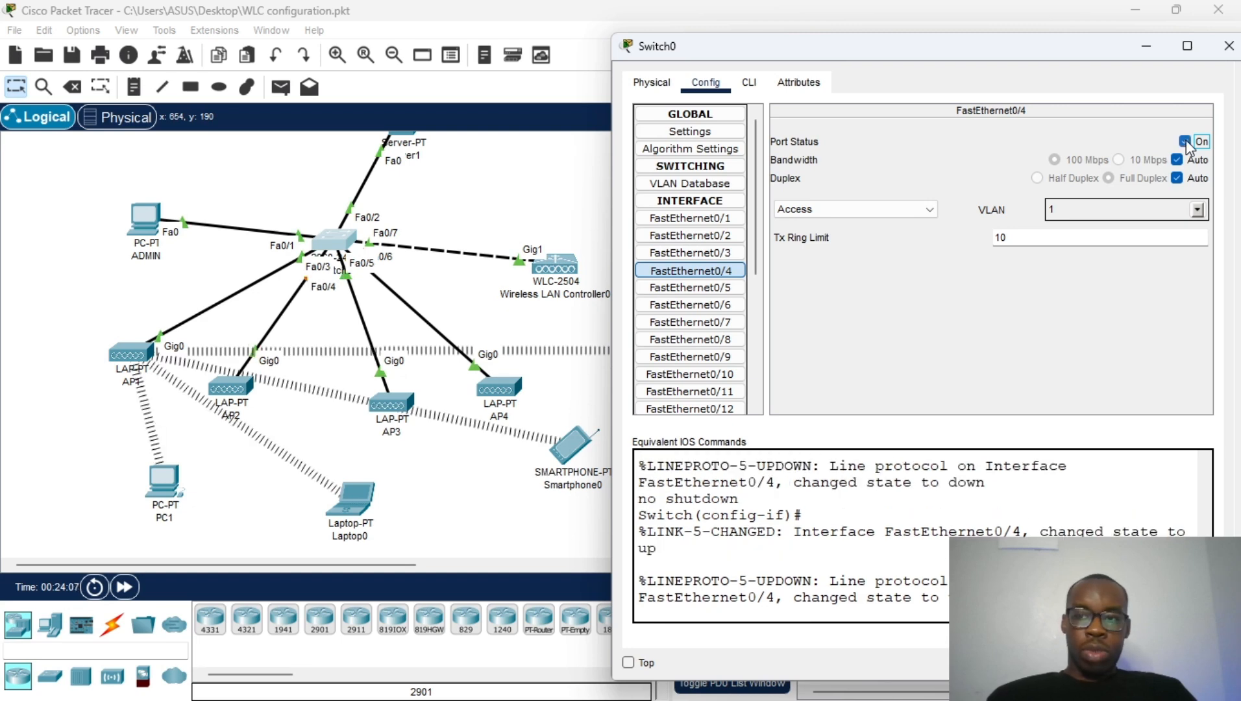
left_click(1144, 54)
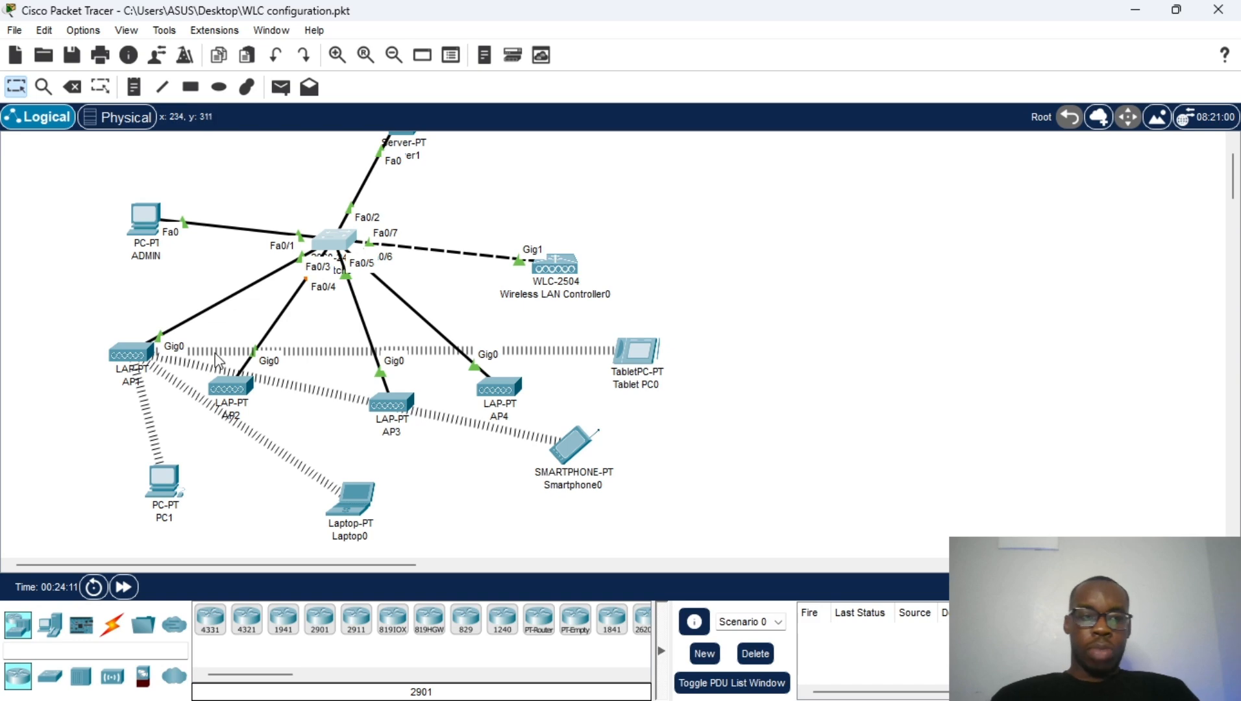